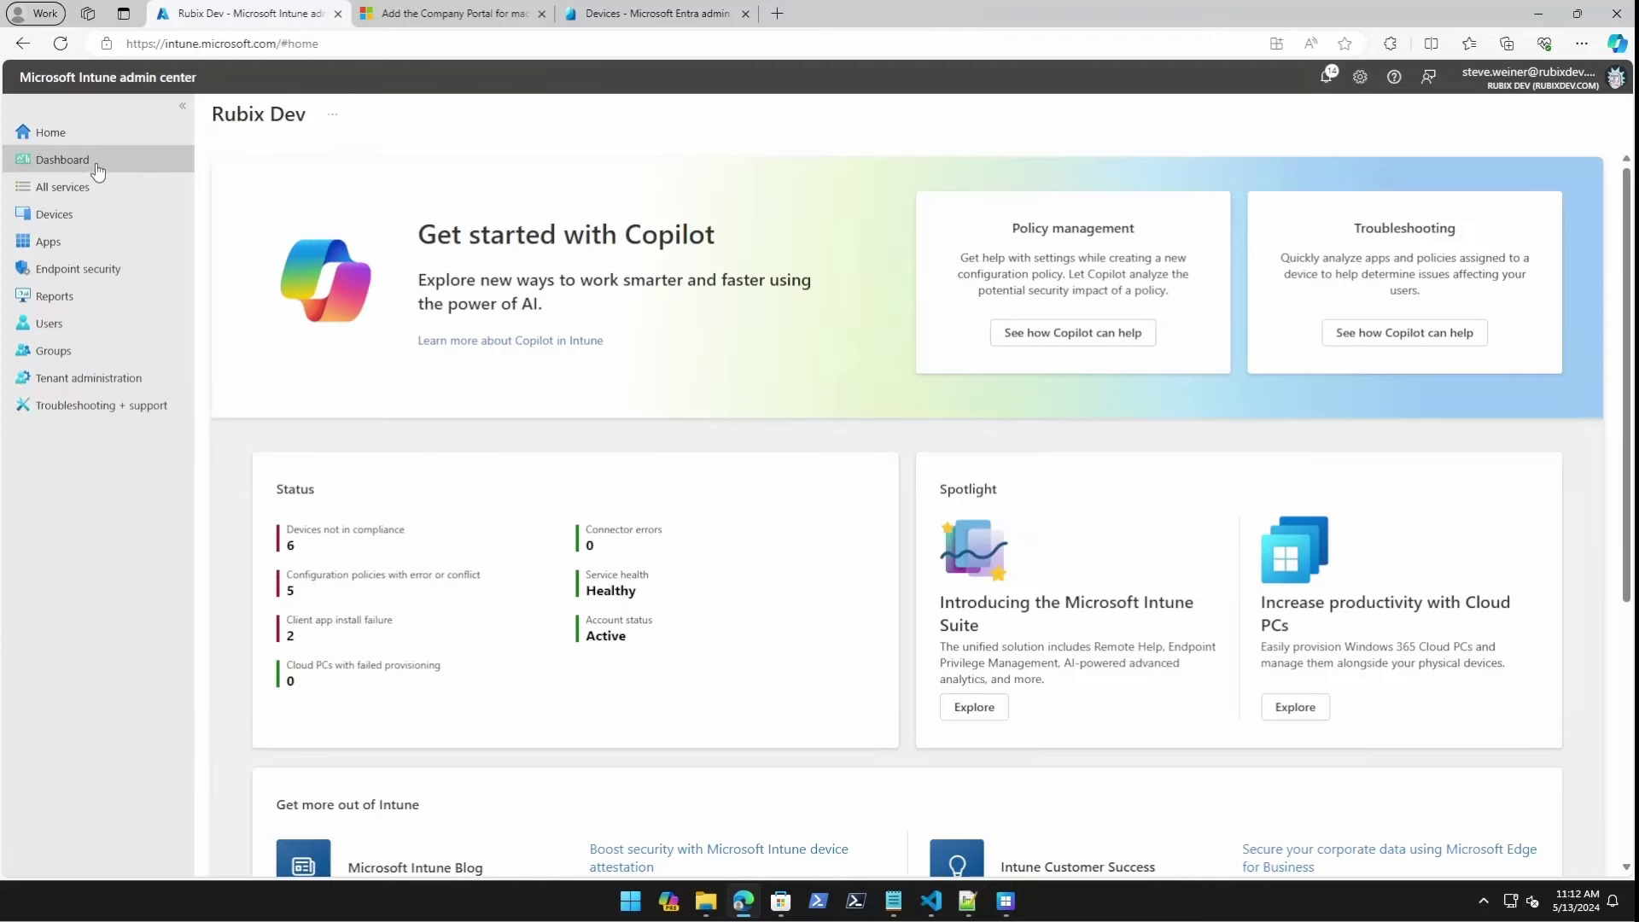
# Open the Rubix Dev enrollment program token under macOS enrollment.
pyautogui.click(86, 215)
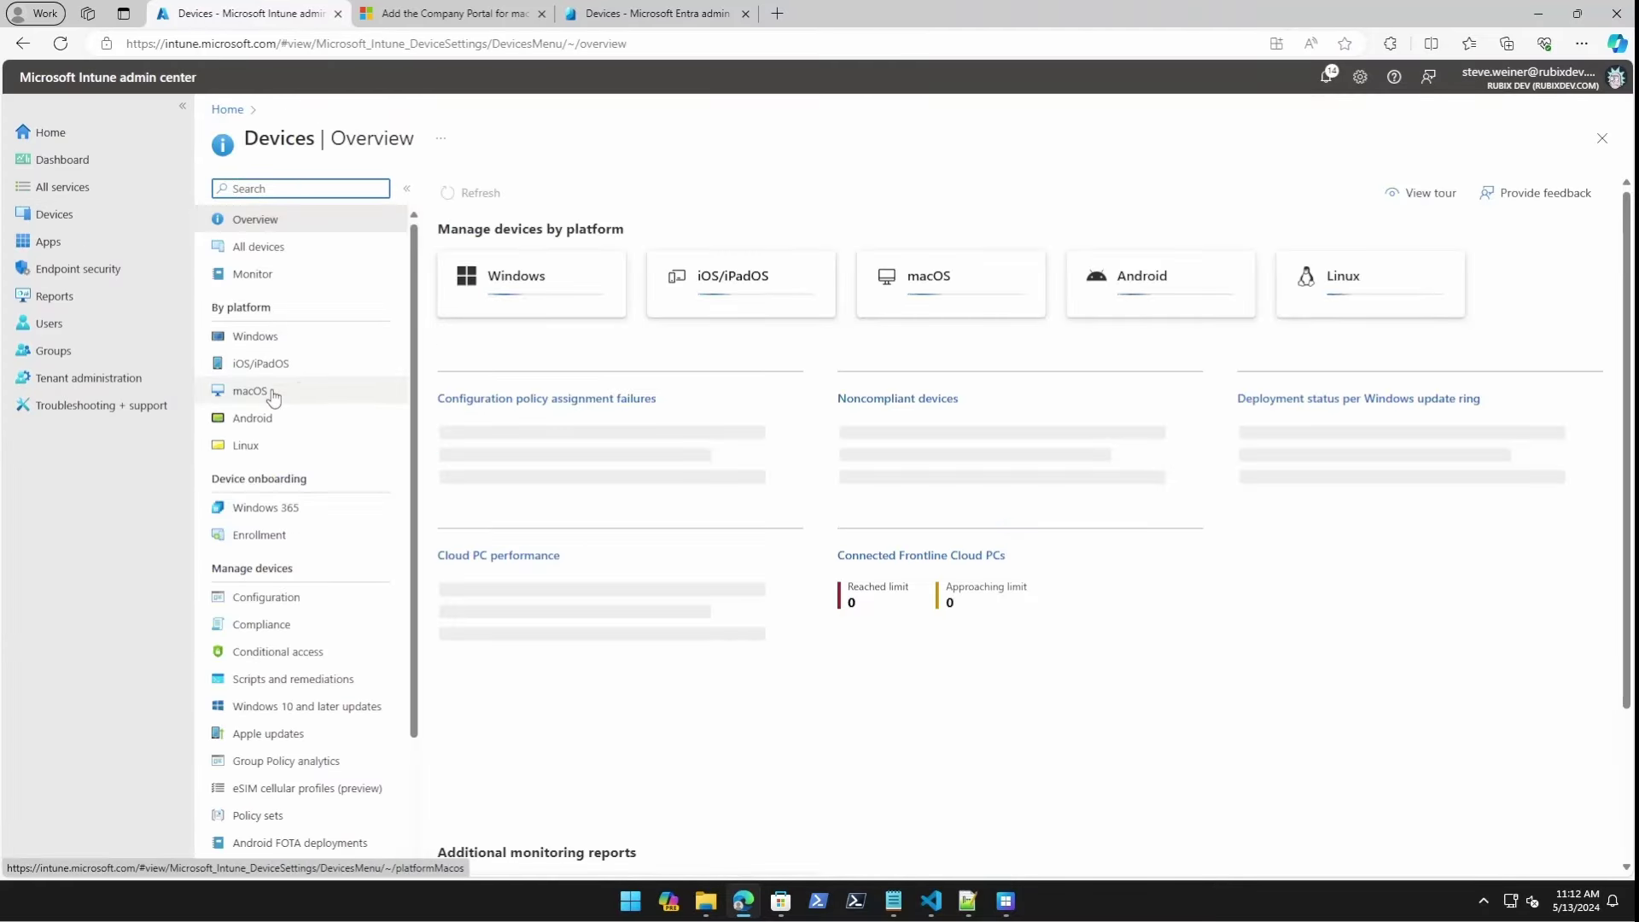
pyautogui.click(294, 386)
pyautogui.click(279, 249)
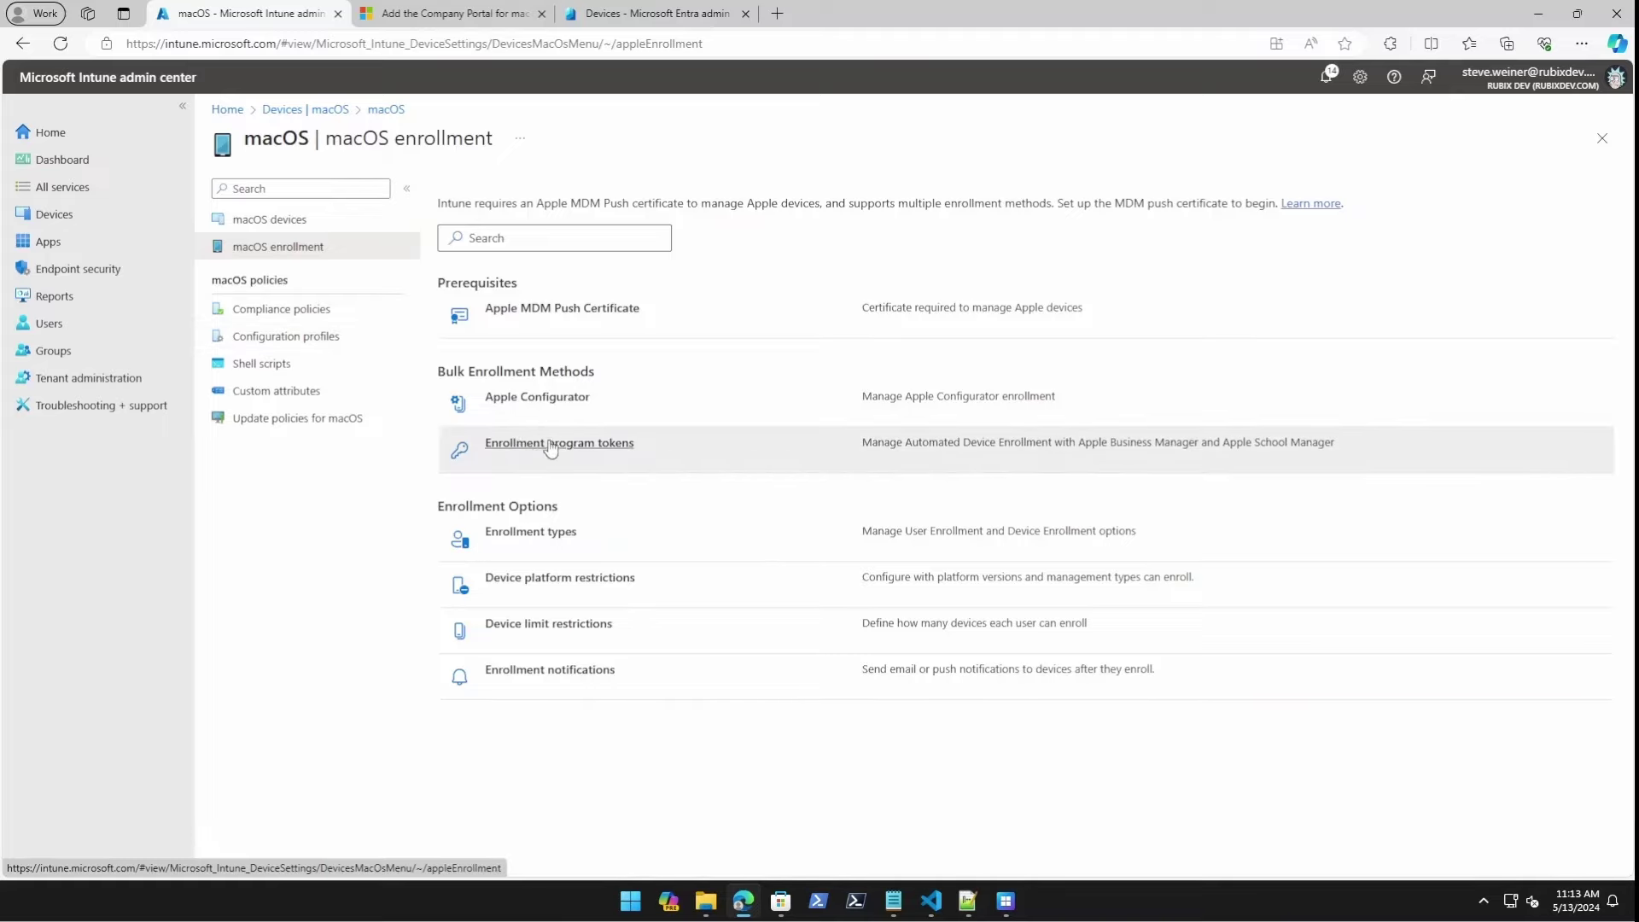
pyautogui.click(557, 448)
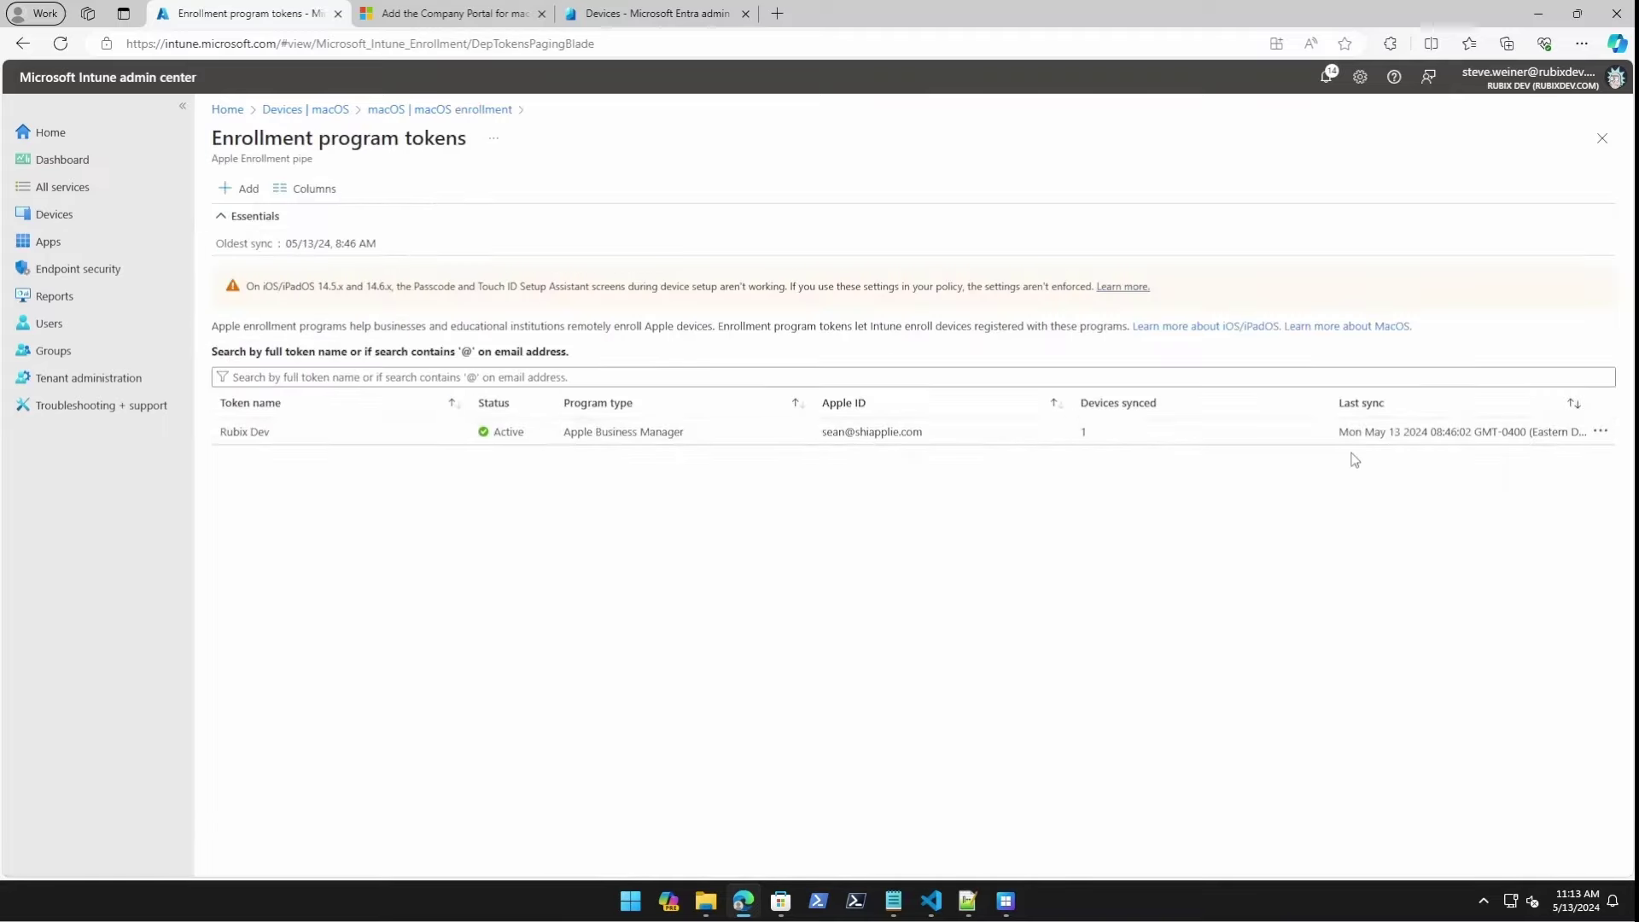
pyautogui.click(293, 427)
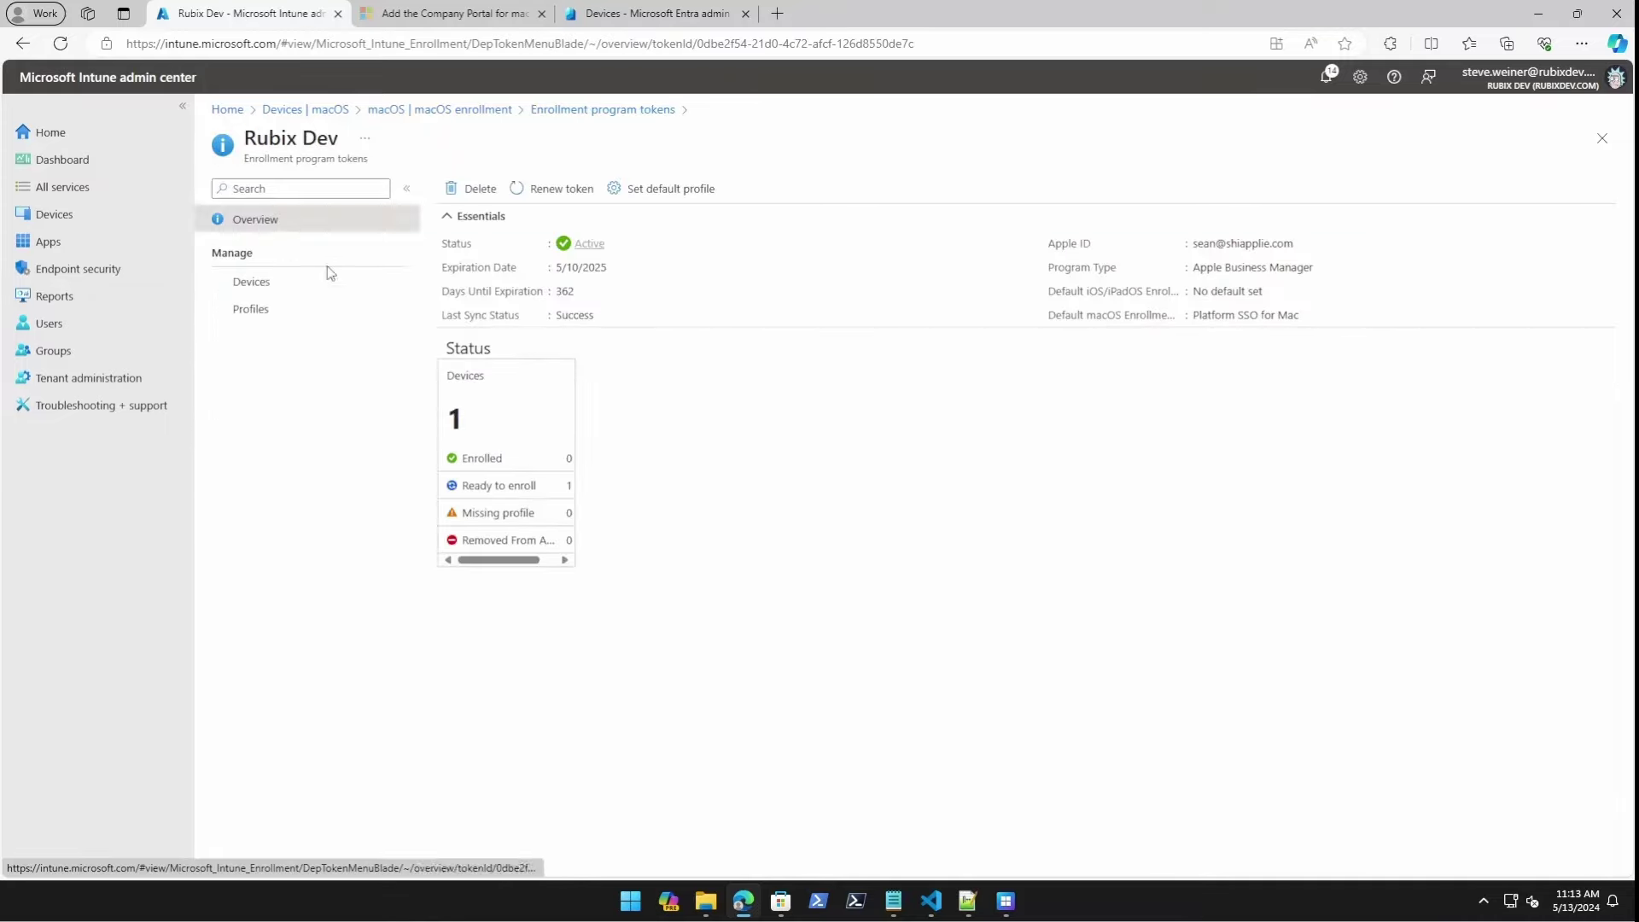
# List the Macs synced through Rubix Dev and inspect the MBP's serial number.
pyautogui.click(256, 282)
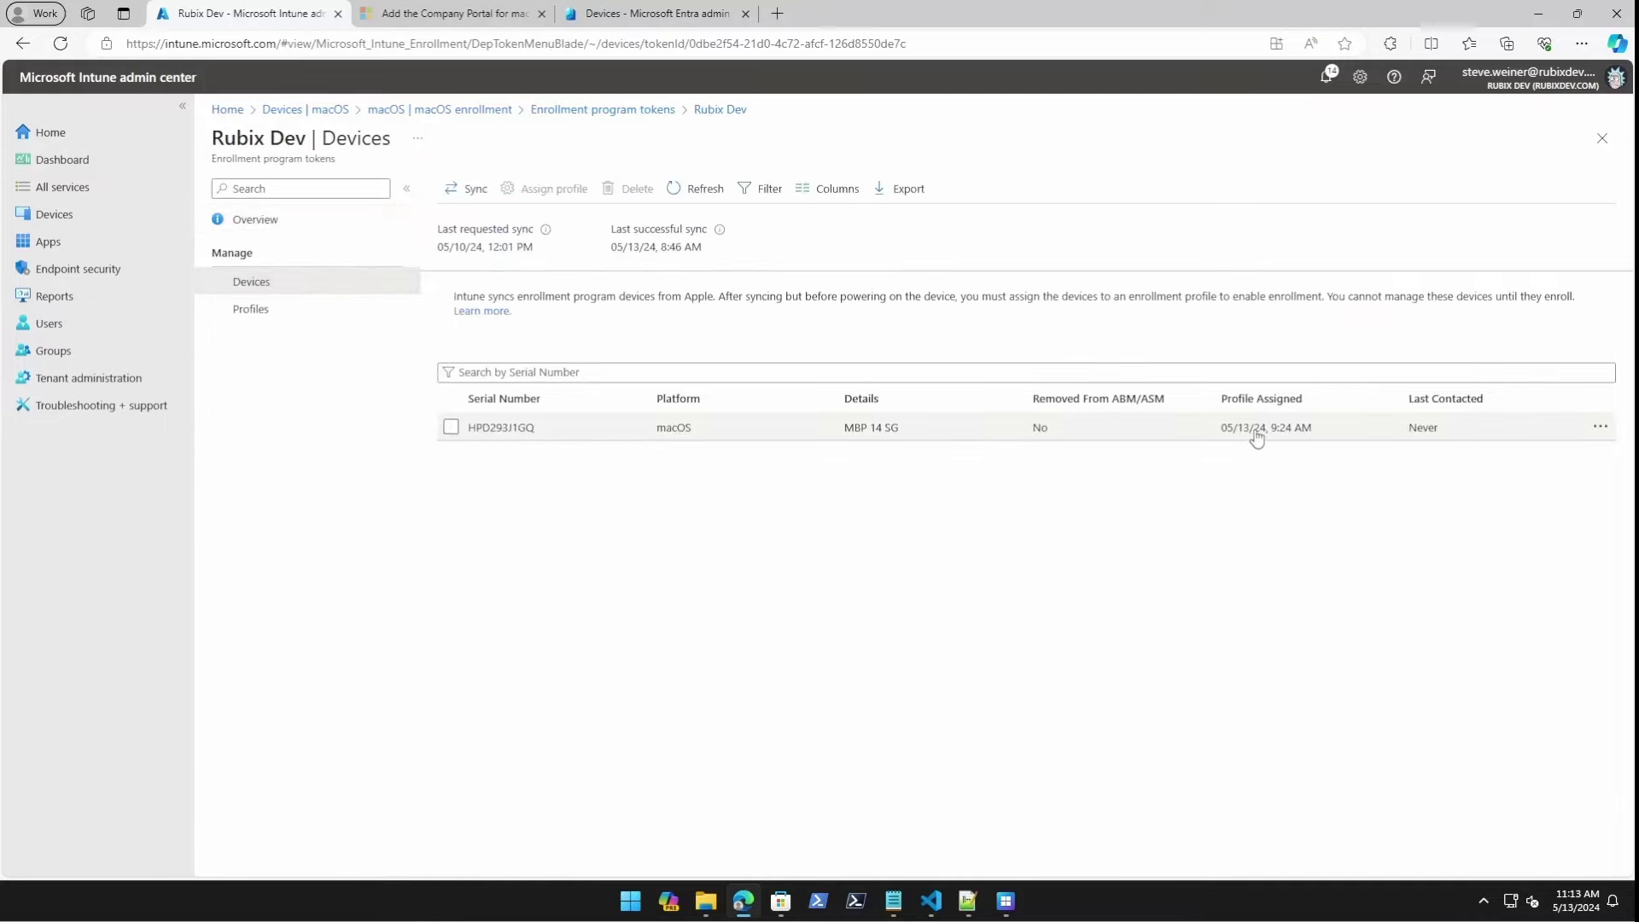
pyautogui.moveTo(536, 430); pyautogui.dragTo(469, 433)
pyautogui.click(527, 452)
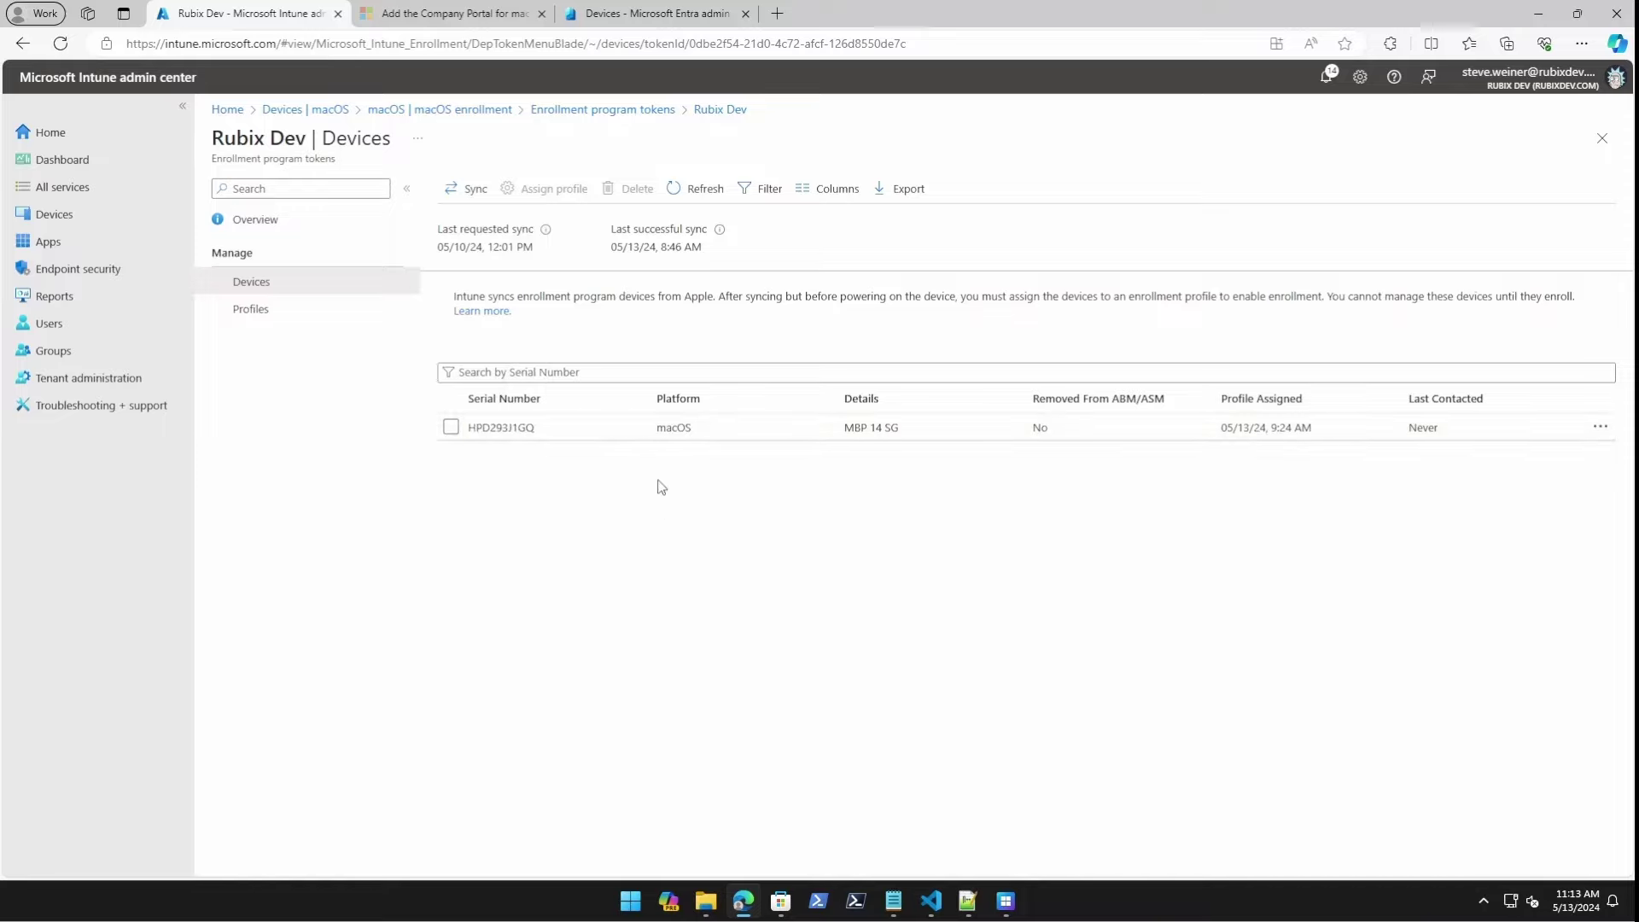
# Create a macOS enrollment profile on the Rubix Dev token named 'YouTube Mac enrollment'.
pyautogui.click(342, 311)
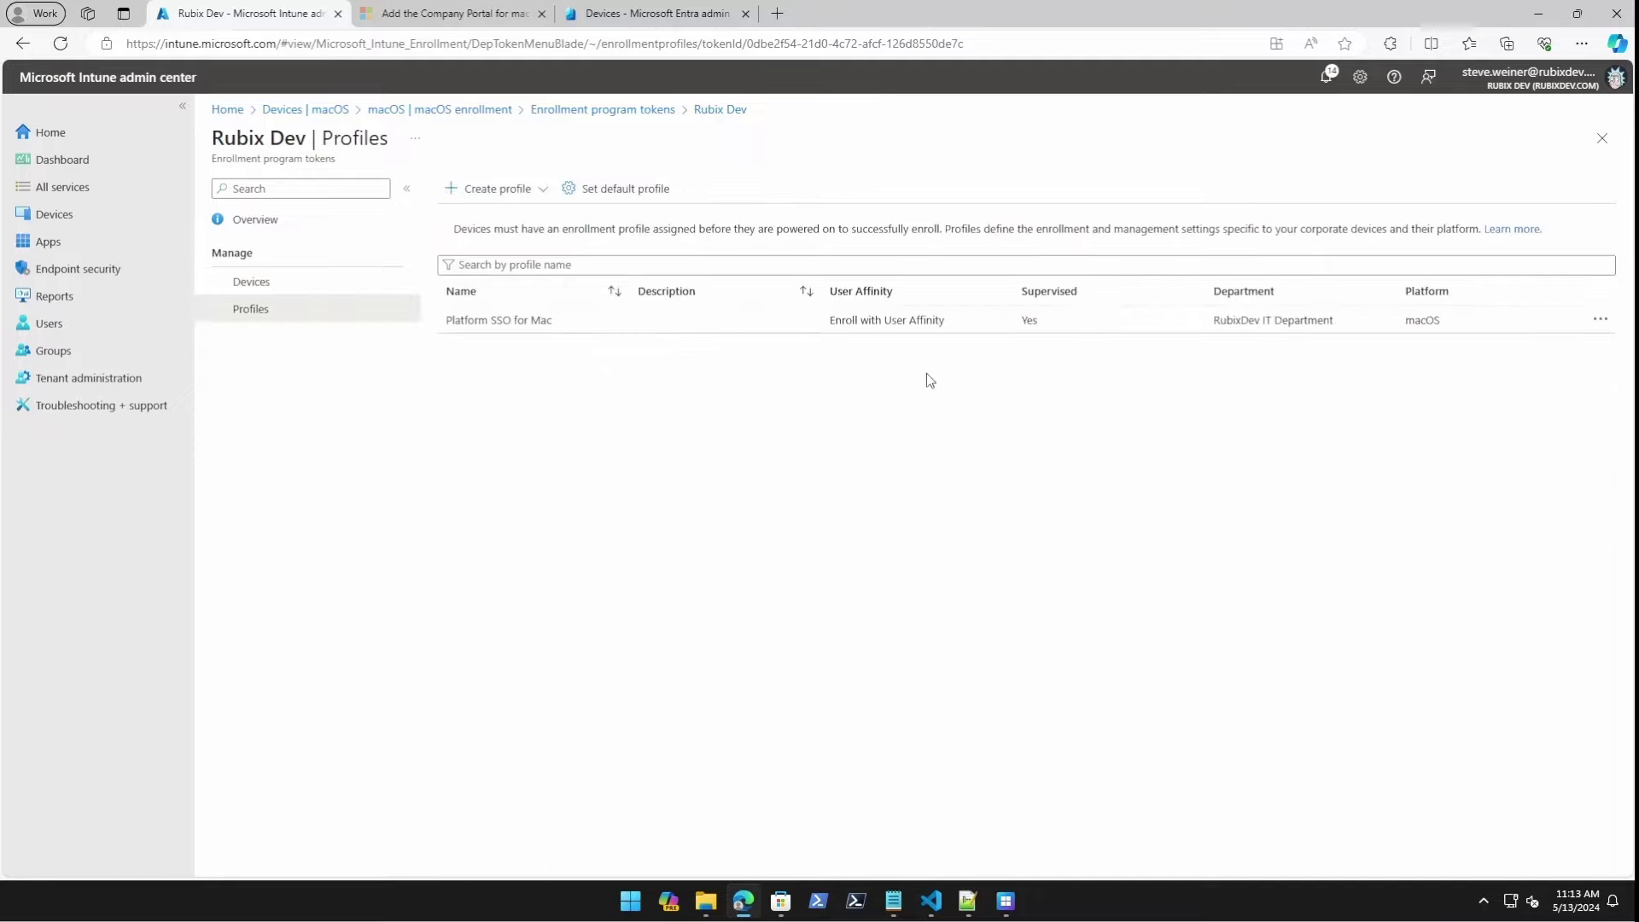
pyautogui.click(542, 190)
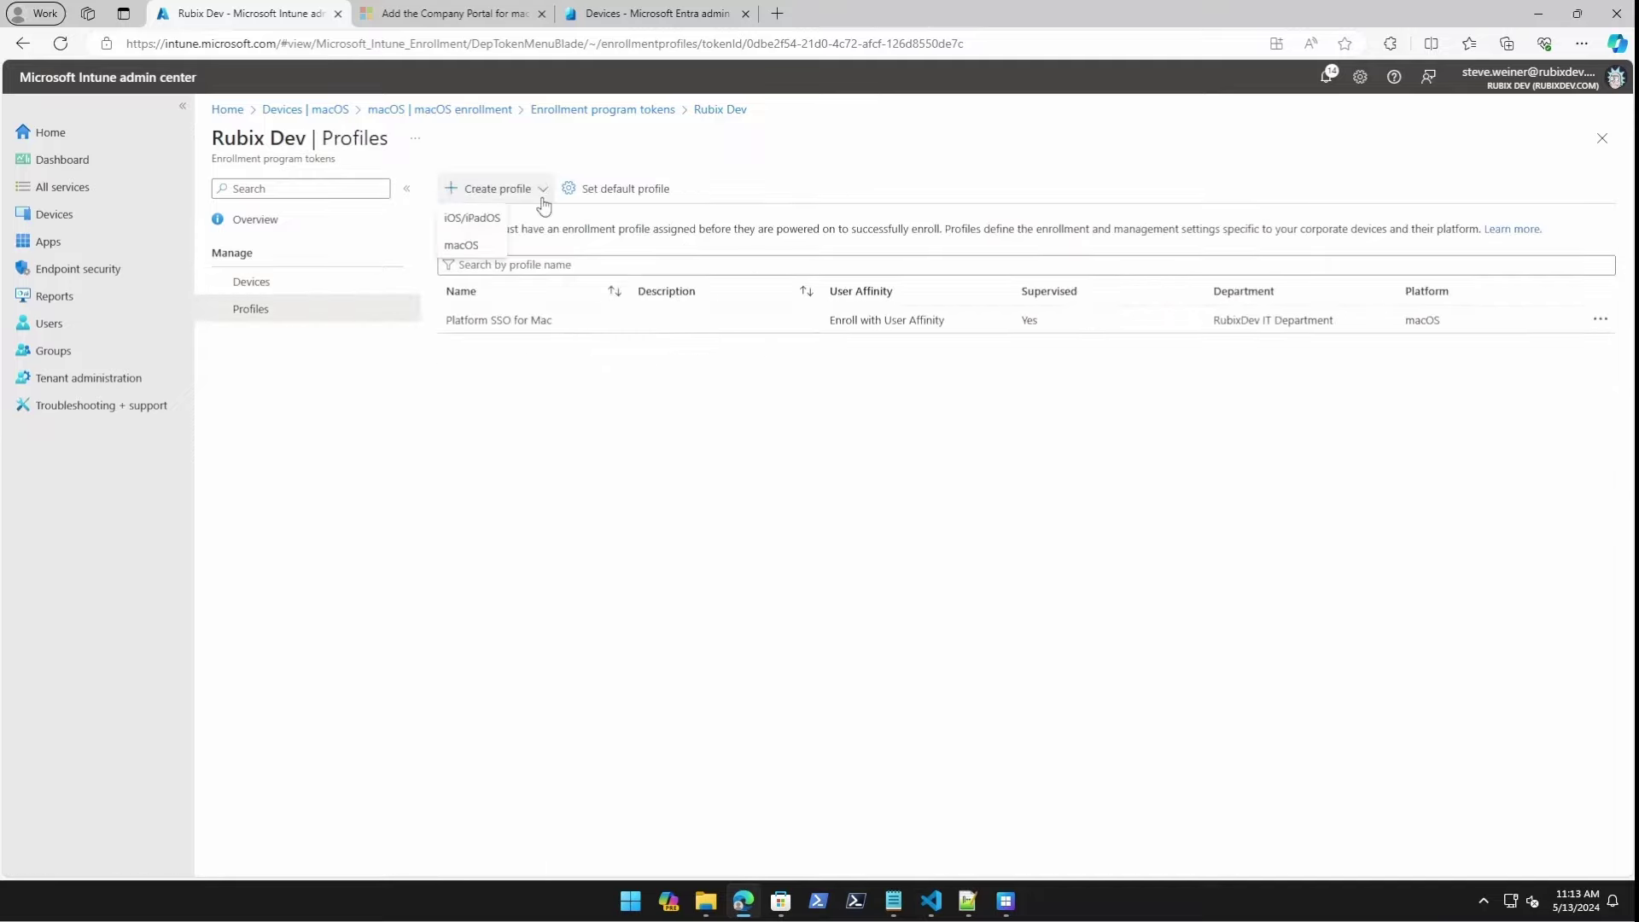
pyautogui.click(466, 247)
pyautogui.click(478, 247)
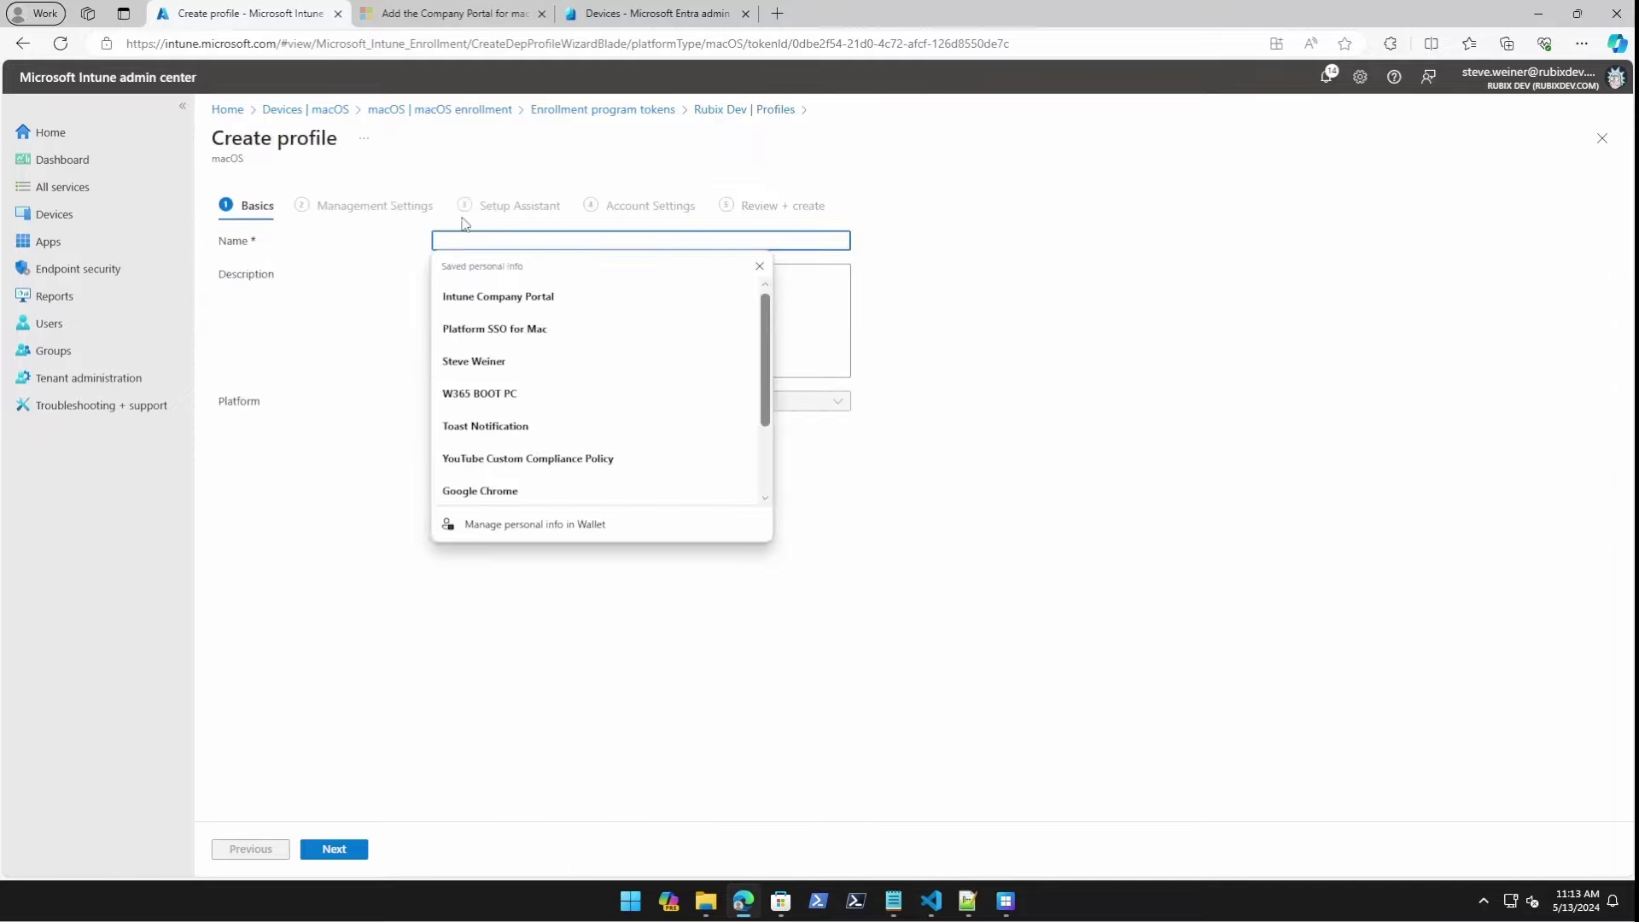
pyautogui.write('Y')
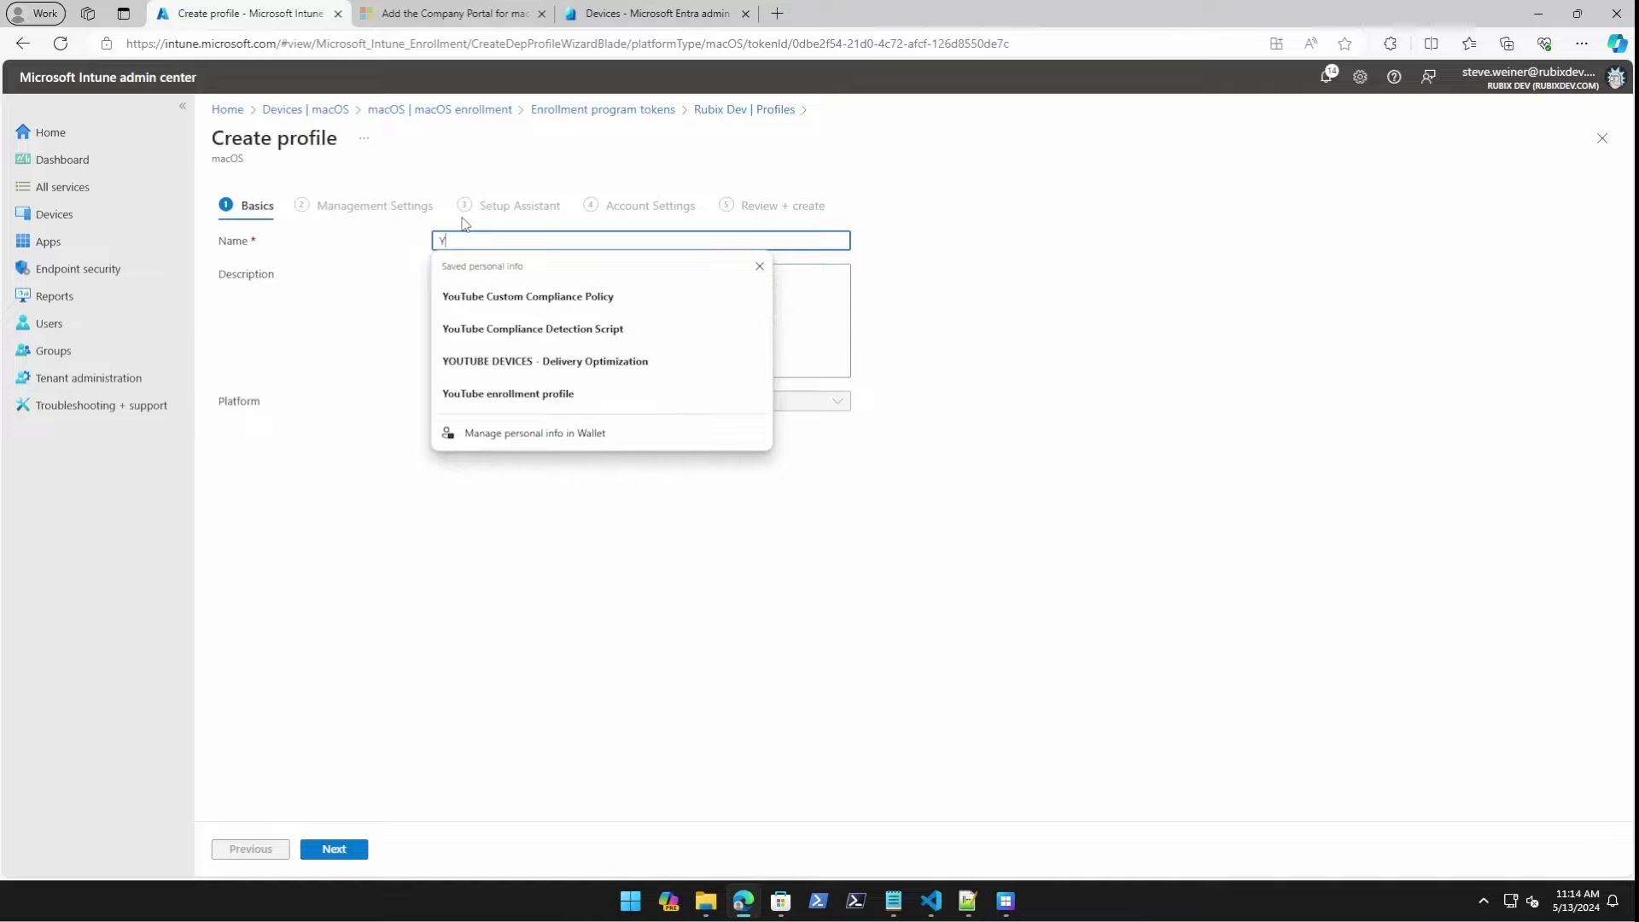
pyautogui.write('ouTube Mac enrollment')
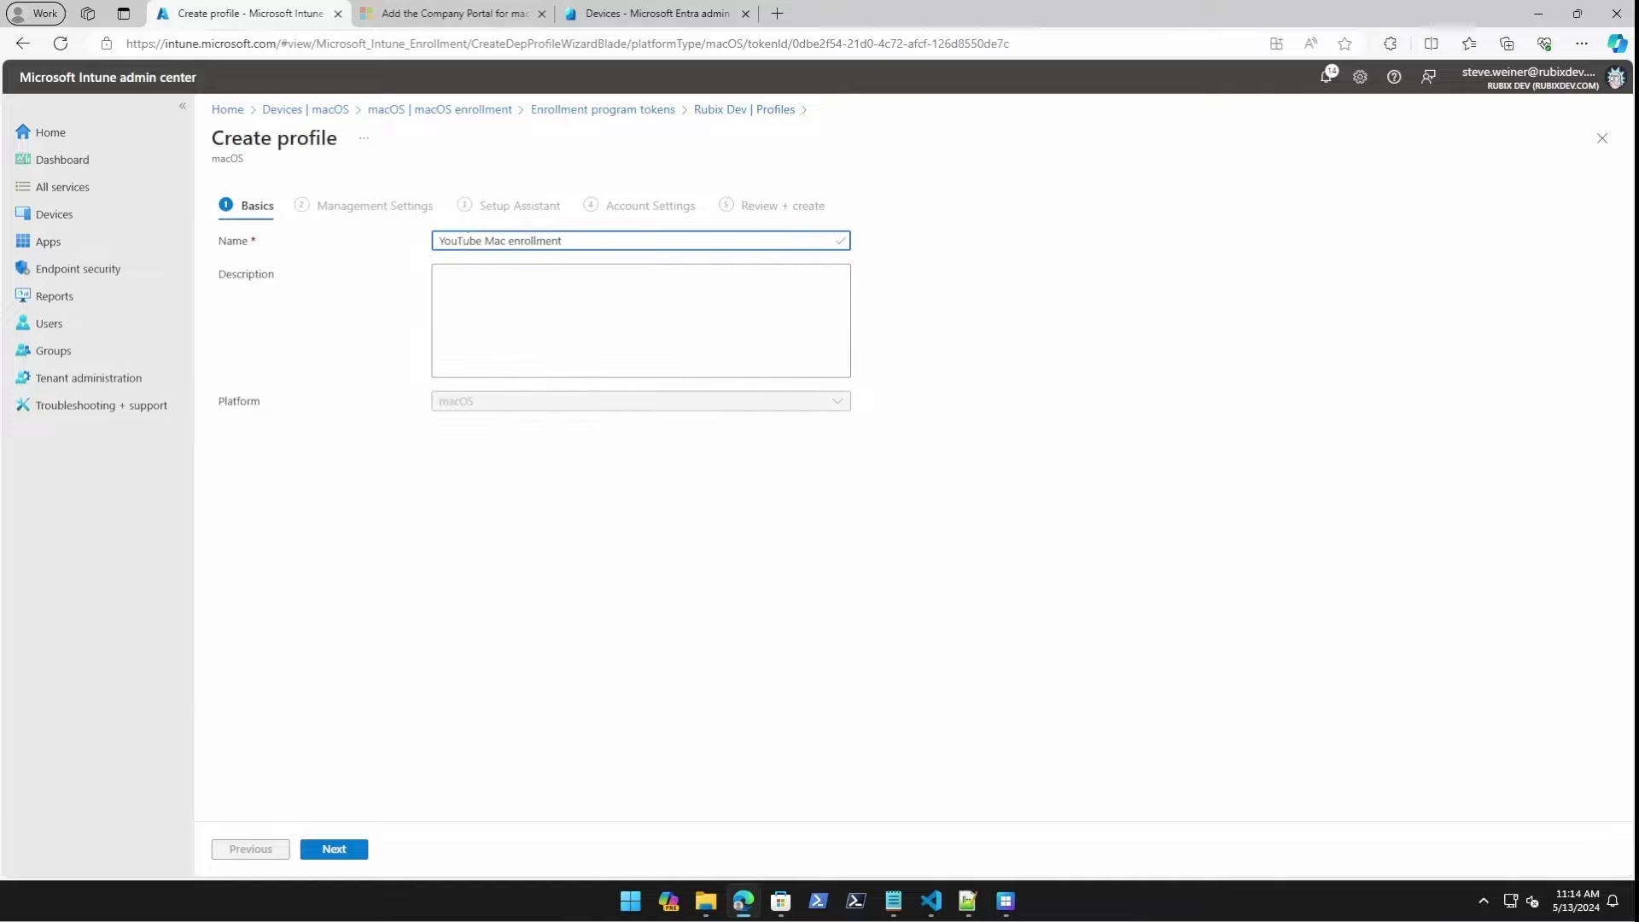
# Set Enroll with User Affinity, Setup Assistant with modern authentication, and locked enrollment Yes.
pyautogui.click(338, 857)
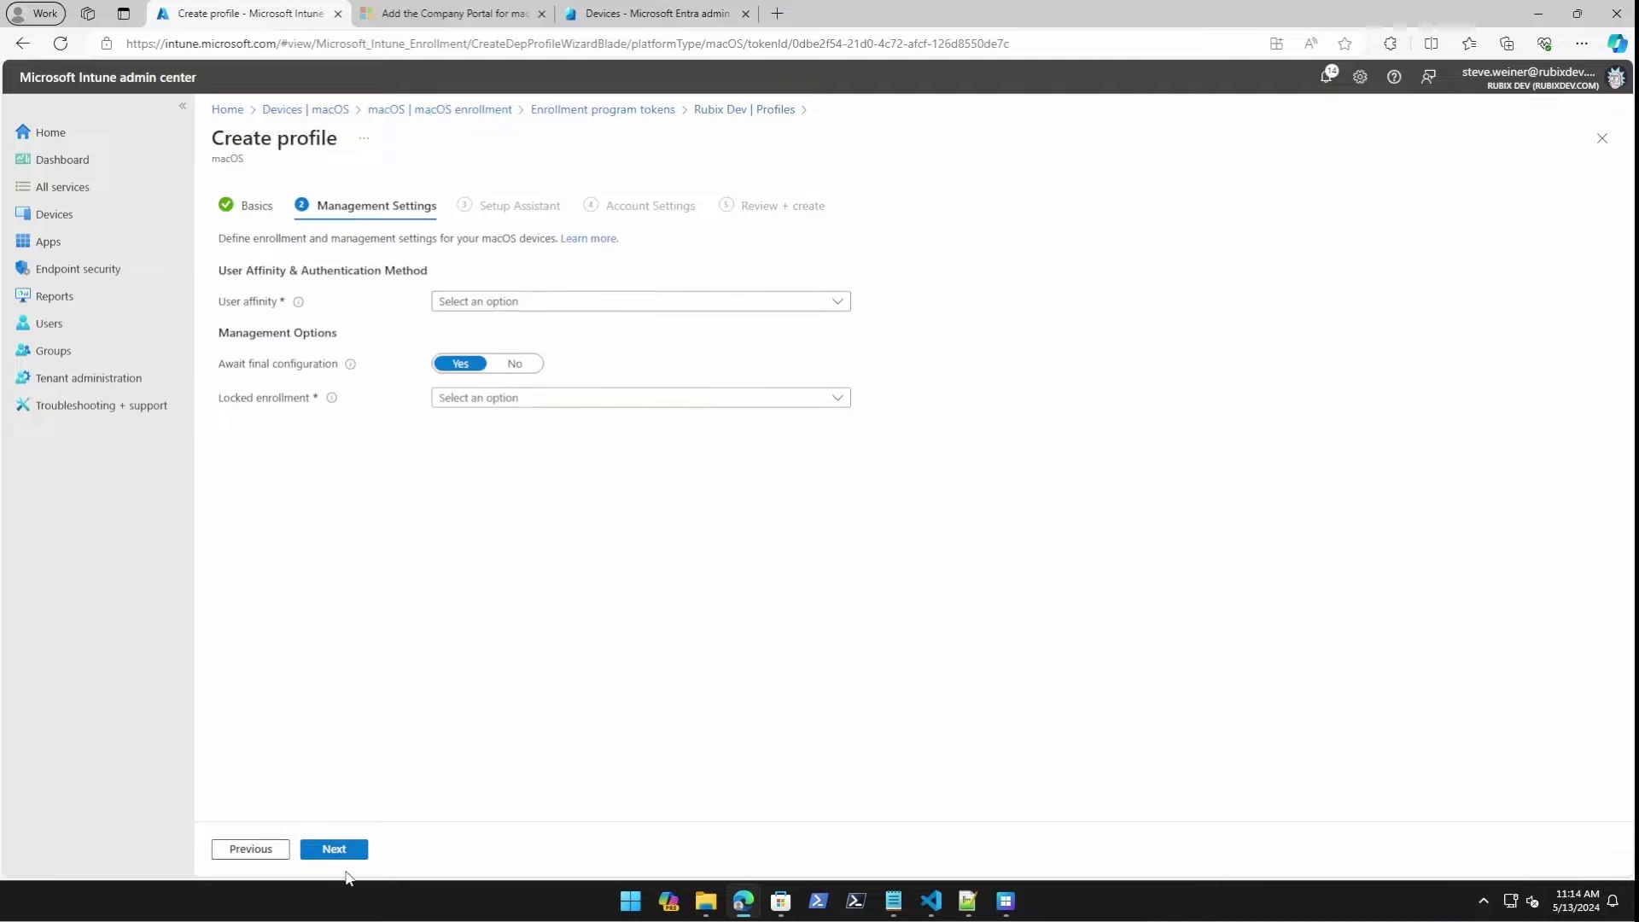
pyautogui.click(559, 306)
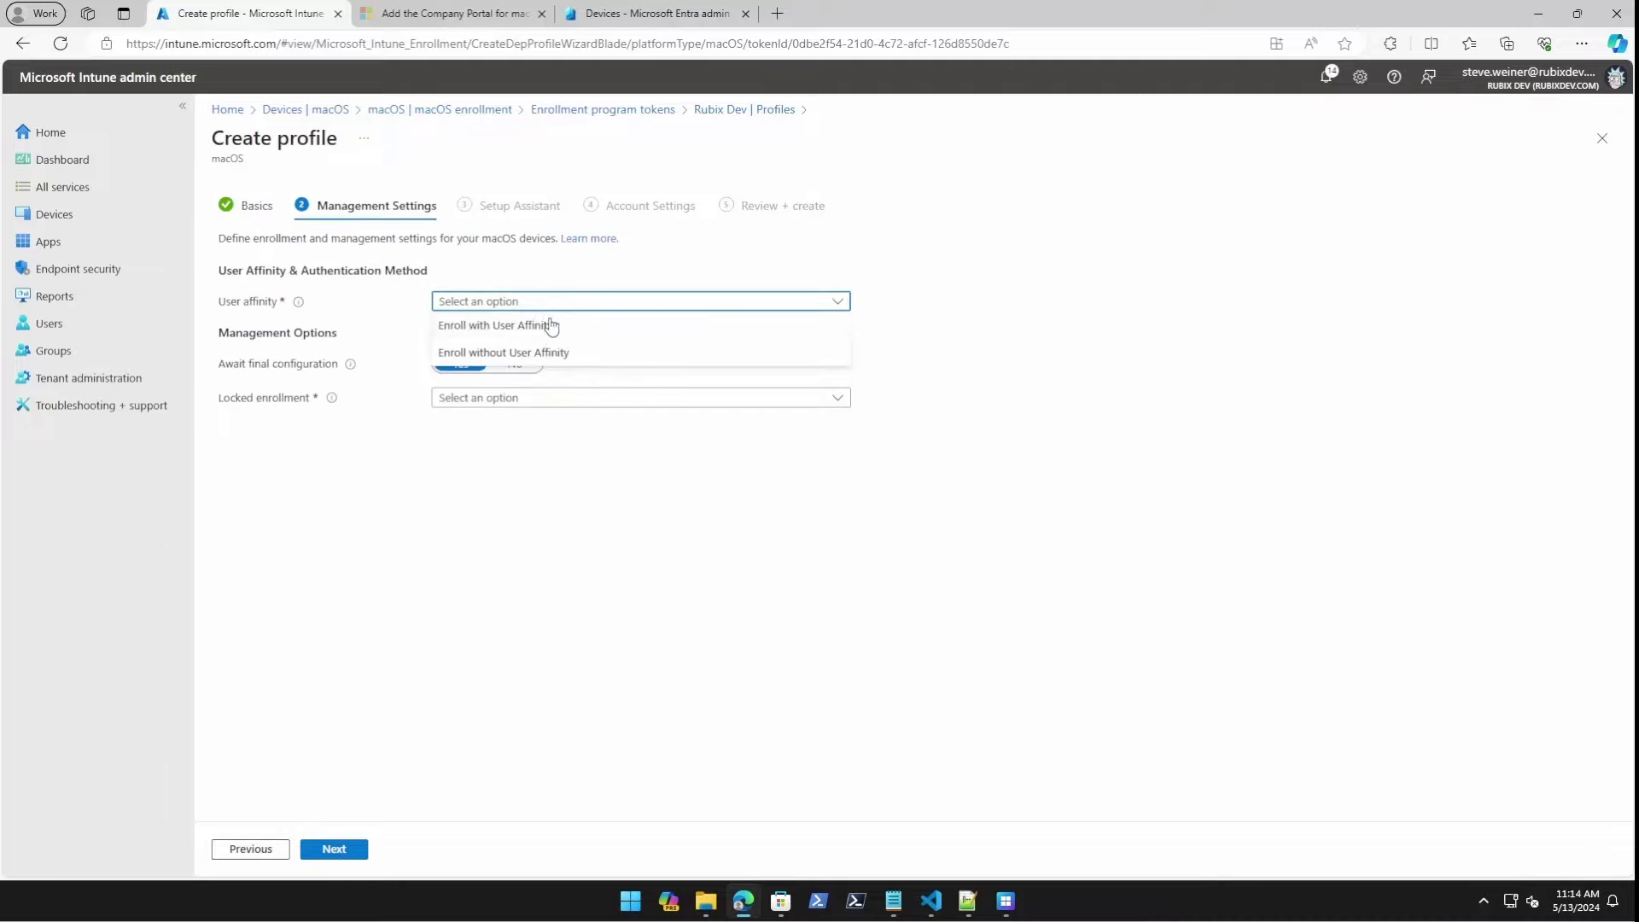
pyautogui.click(513, 325)
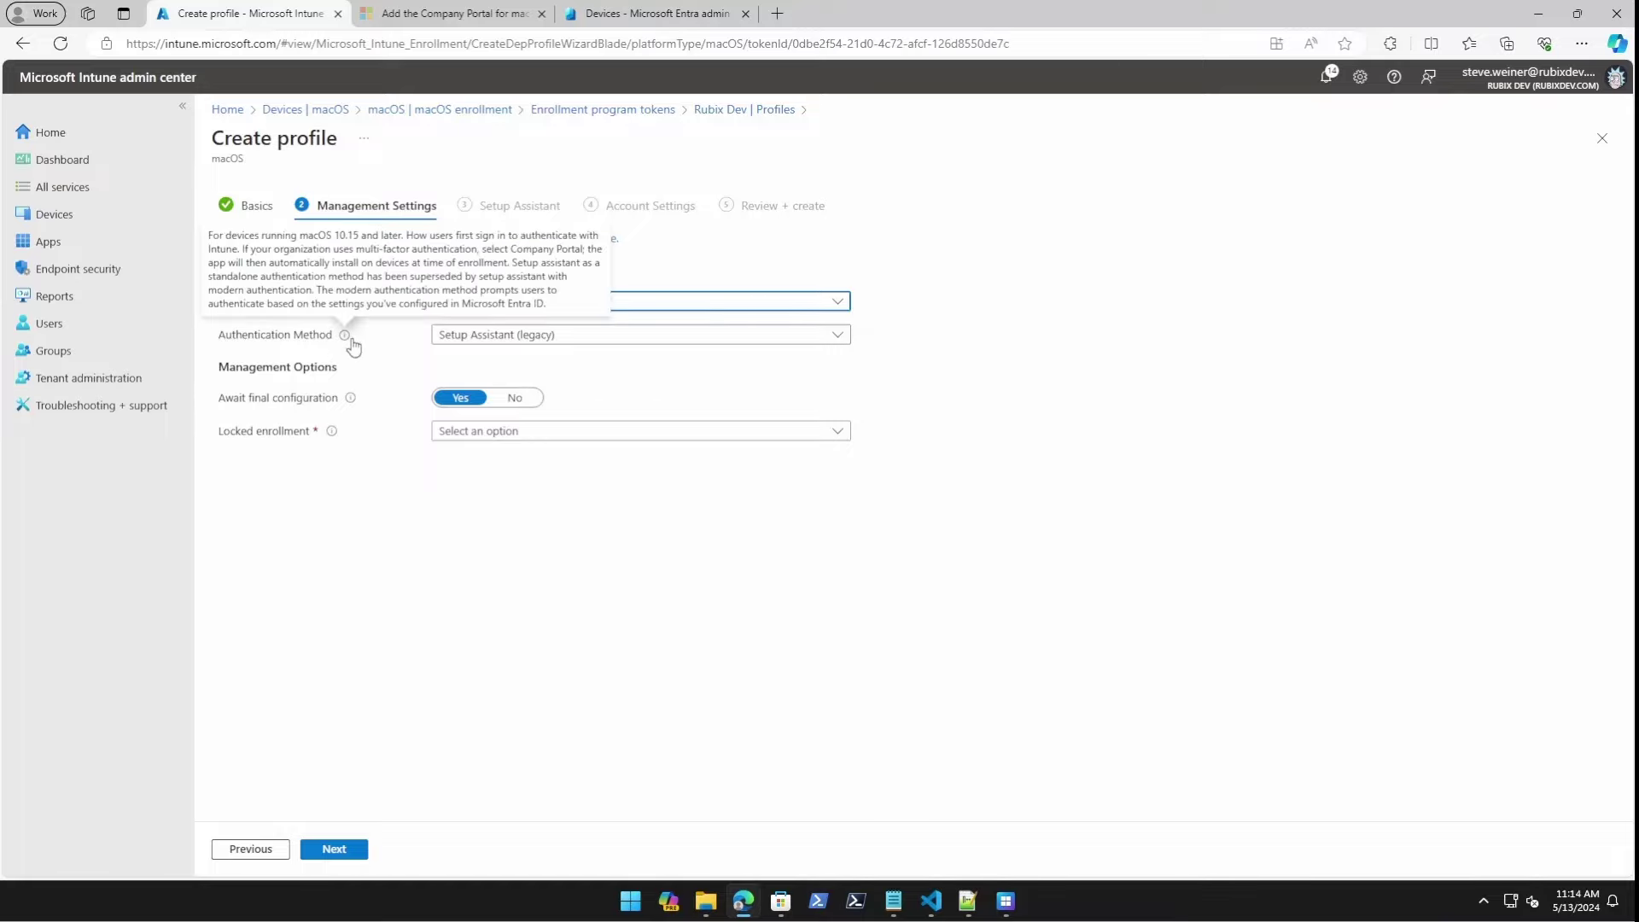
pyautogui.click(602, 339)
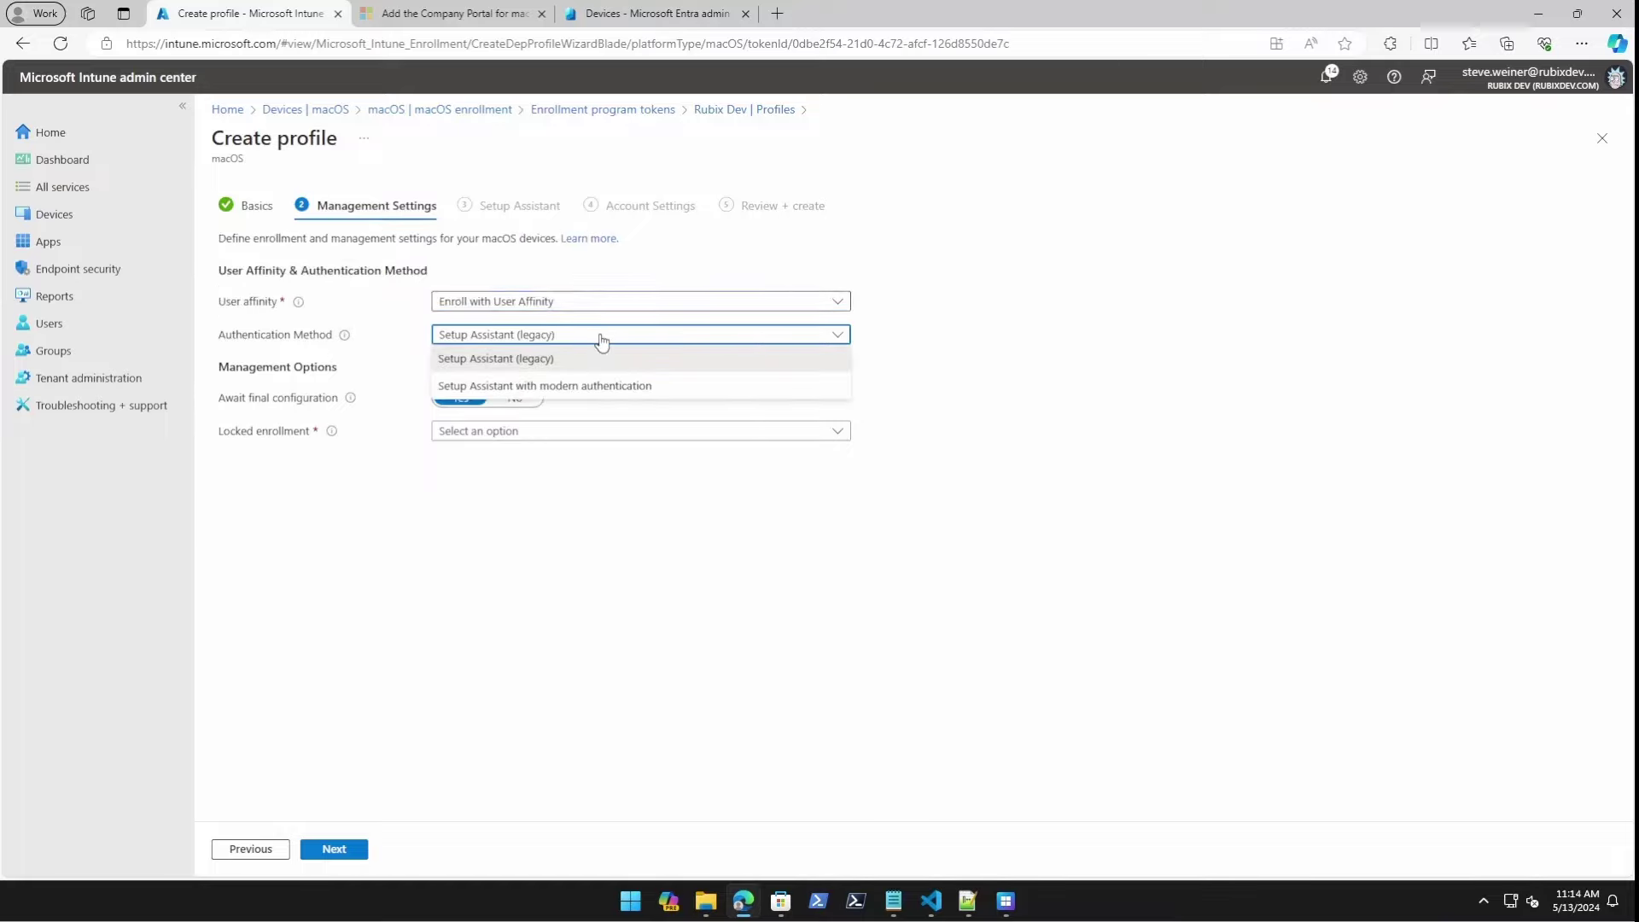
pyautogui.click(470, 393)
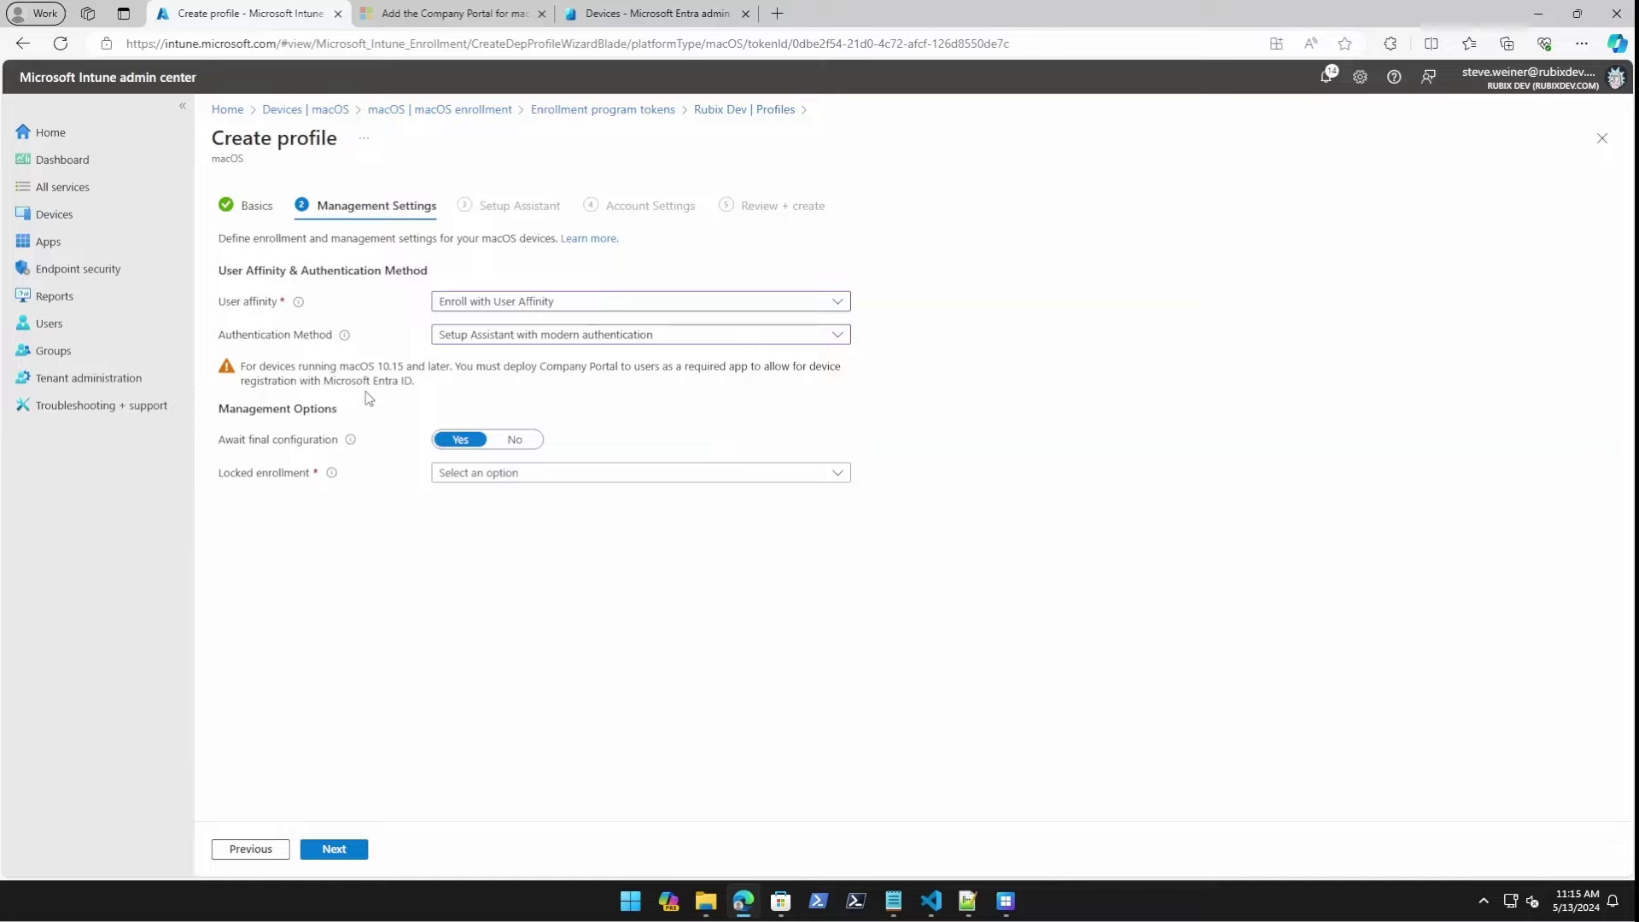
pyautogui.click(486, 476)
pyautogui.click(487, 504)
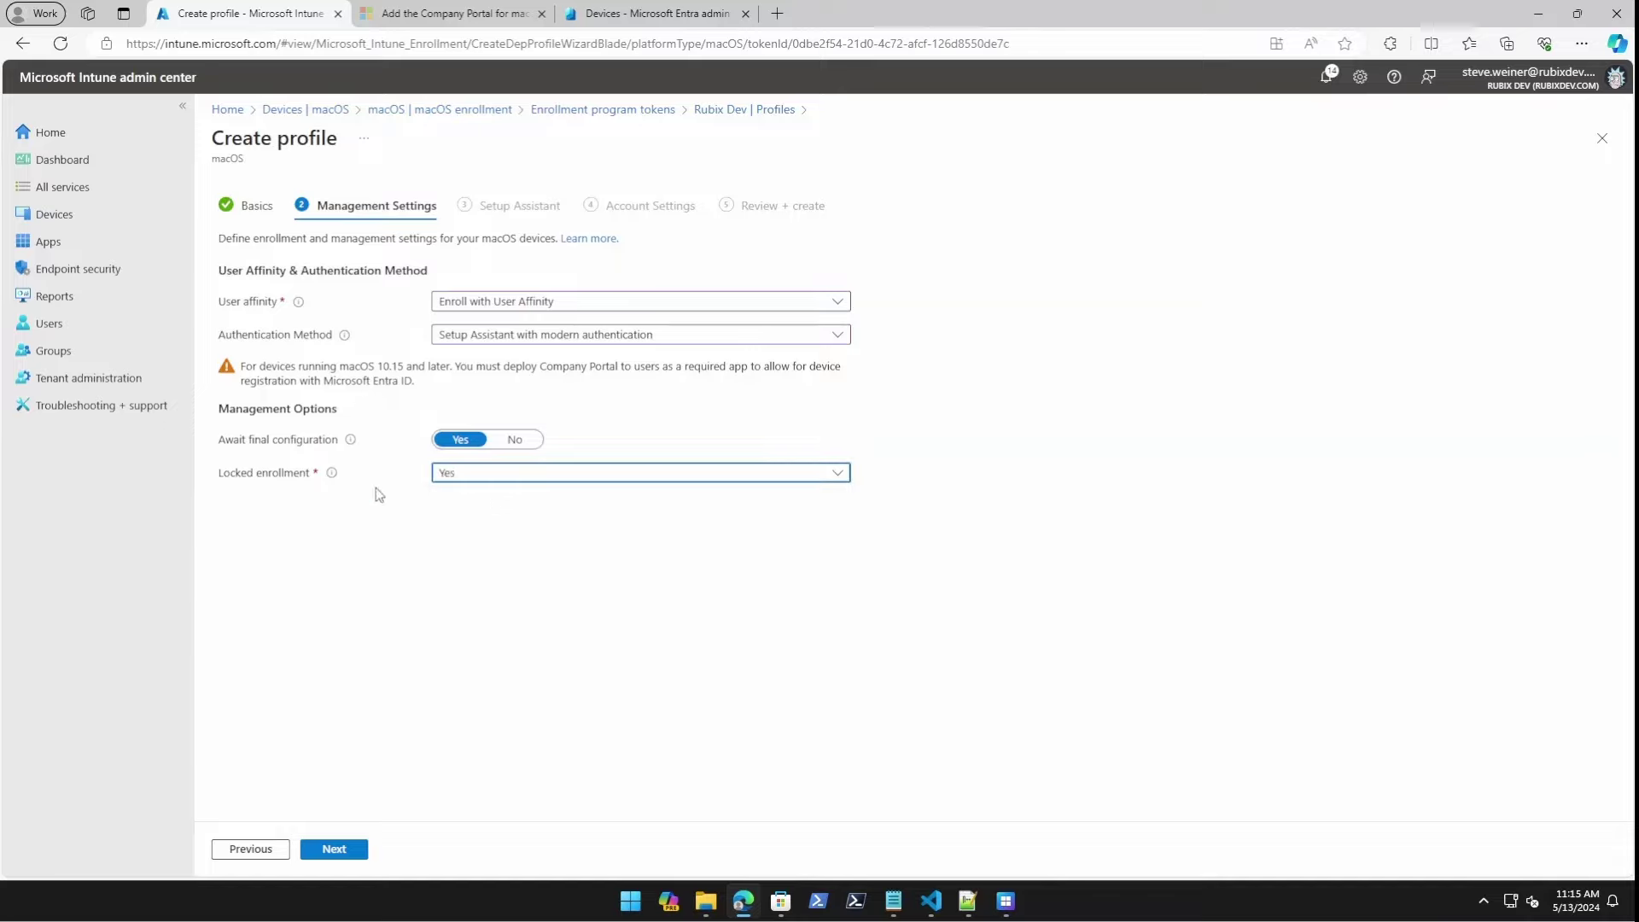
# Hide the Location Services, Restore, Apple ID and Terms and conditions setup screens.
pyautogui.click(320, 851)
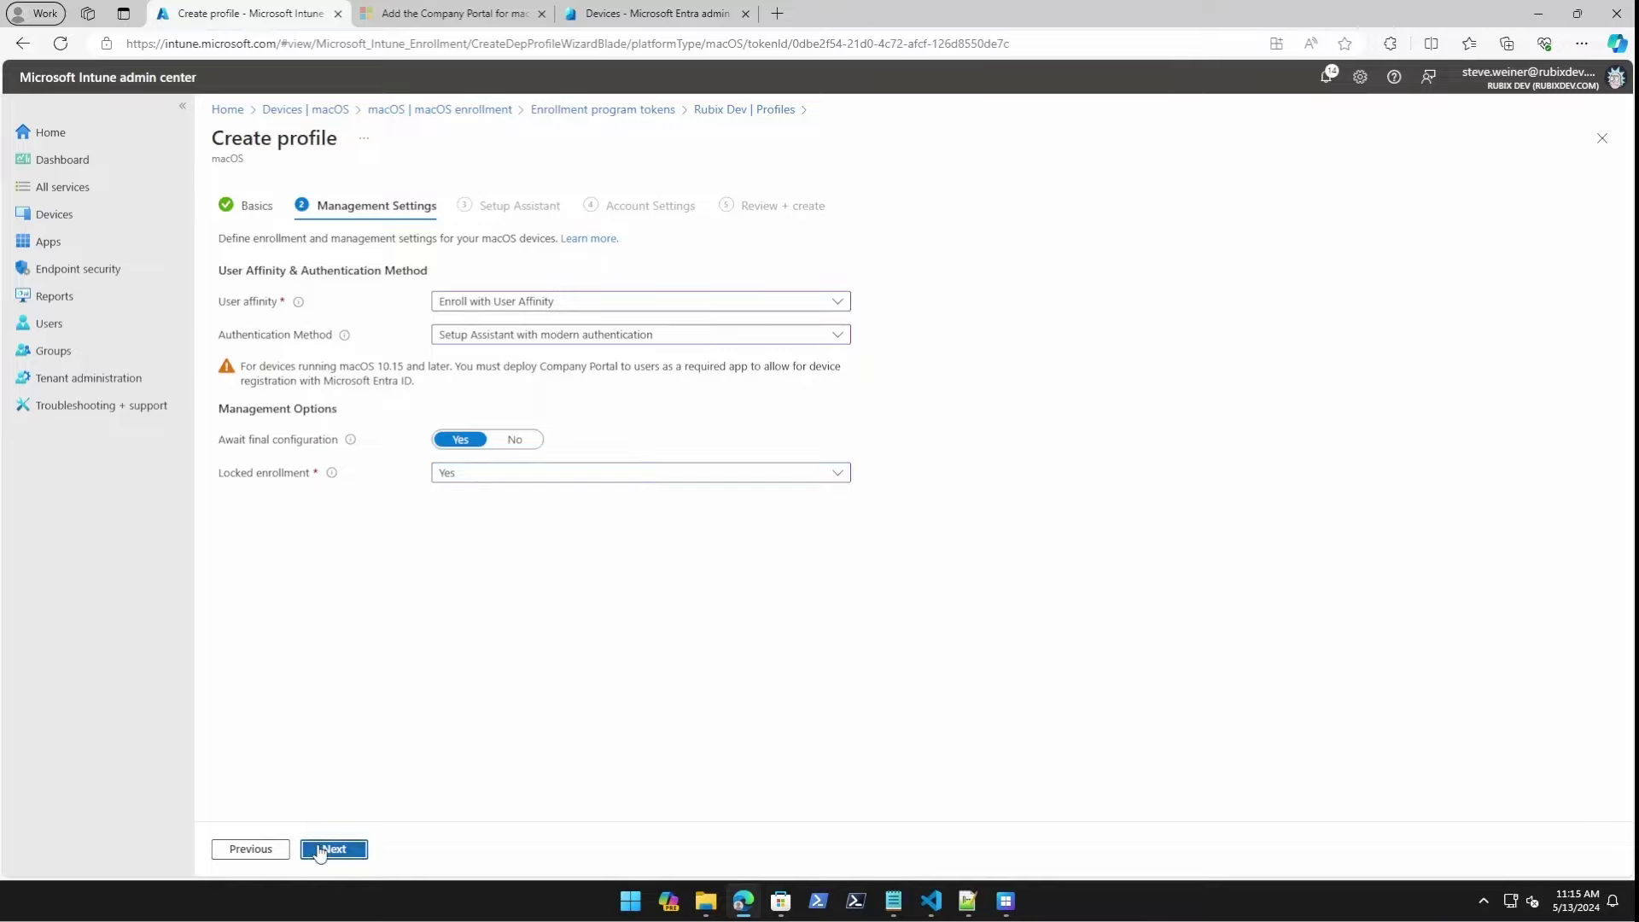
pyautogui.scroll(-3, 551, 444)
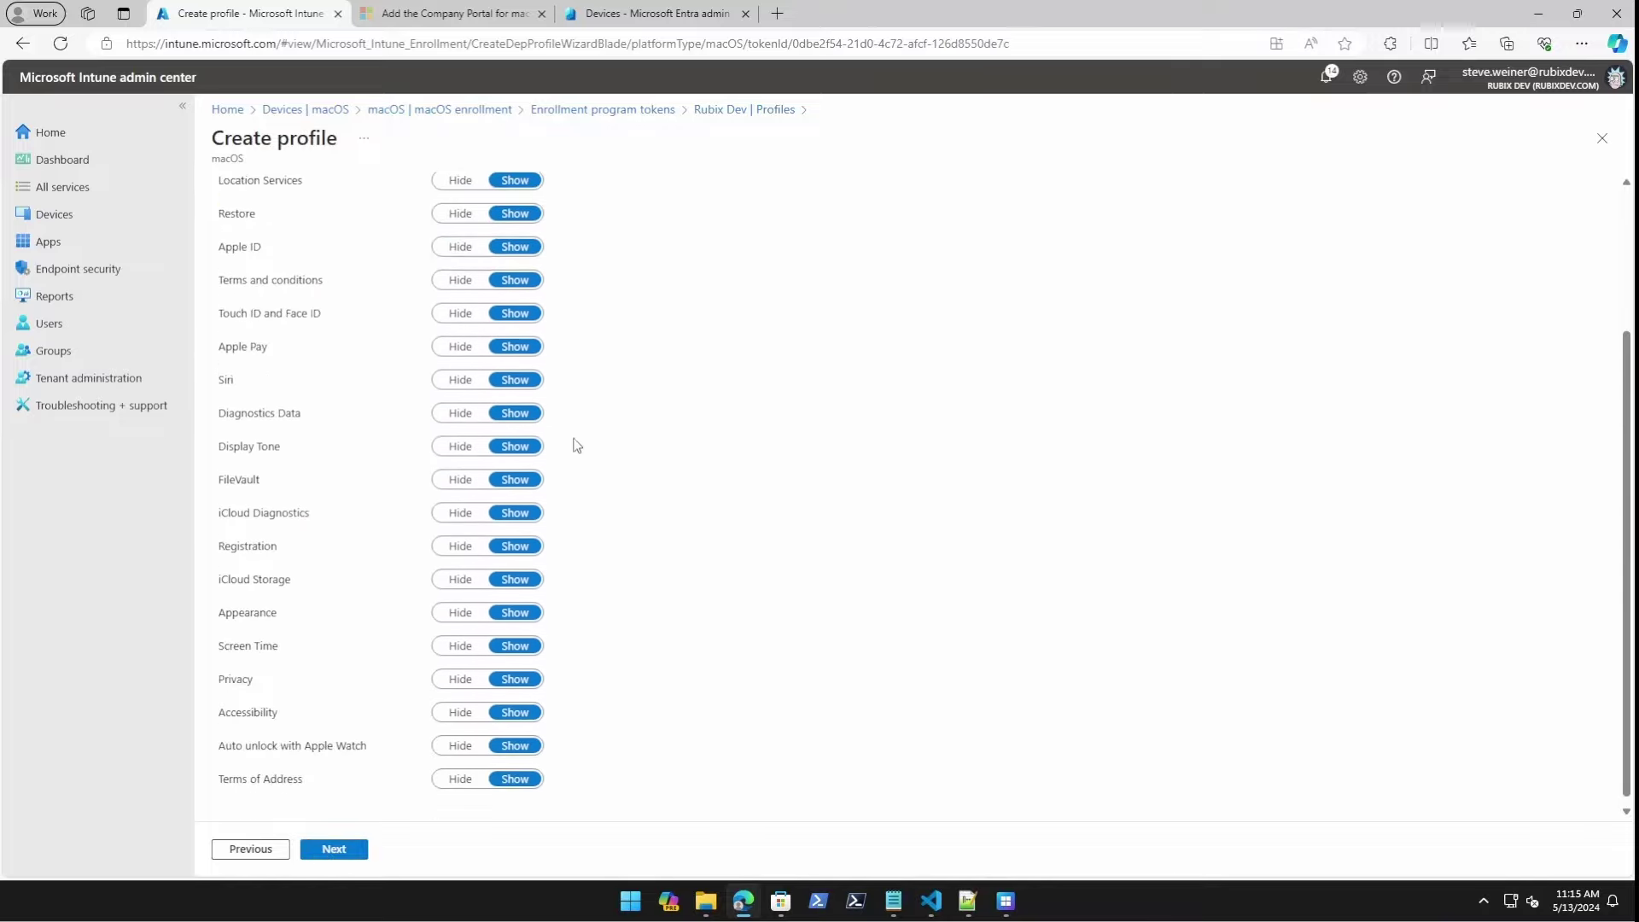
pyautogui.scroll(3, 325, 440)
pyautogui.scroll(-1, 440, 385)
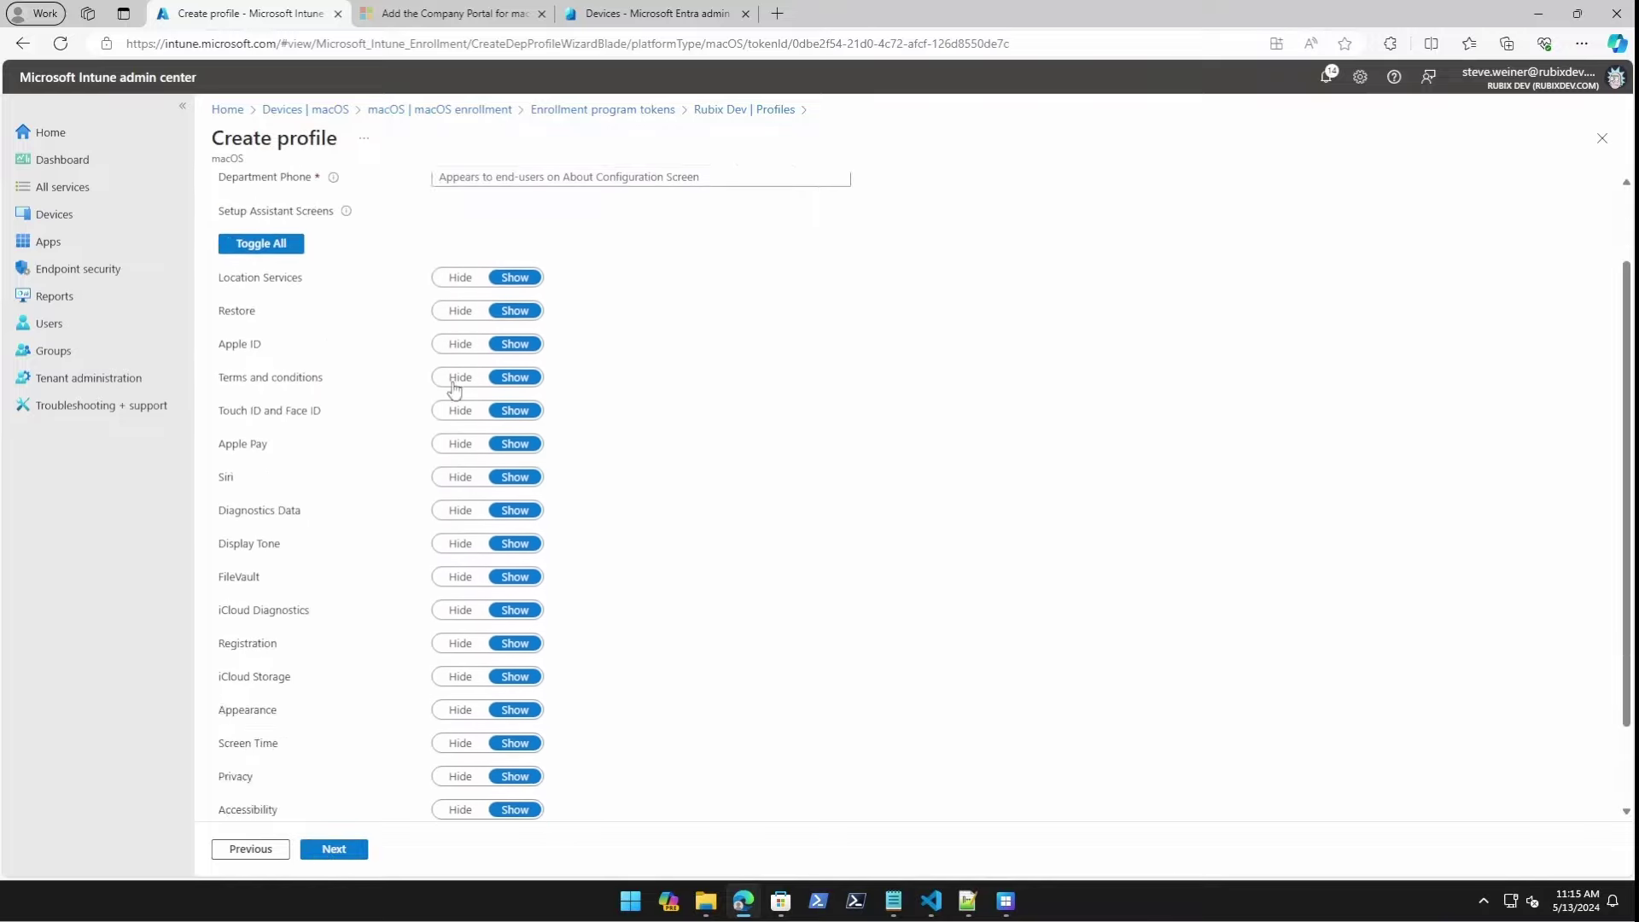
pyautogui.scroll(-1, 475, 306)
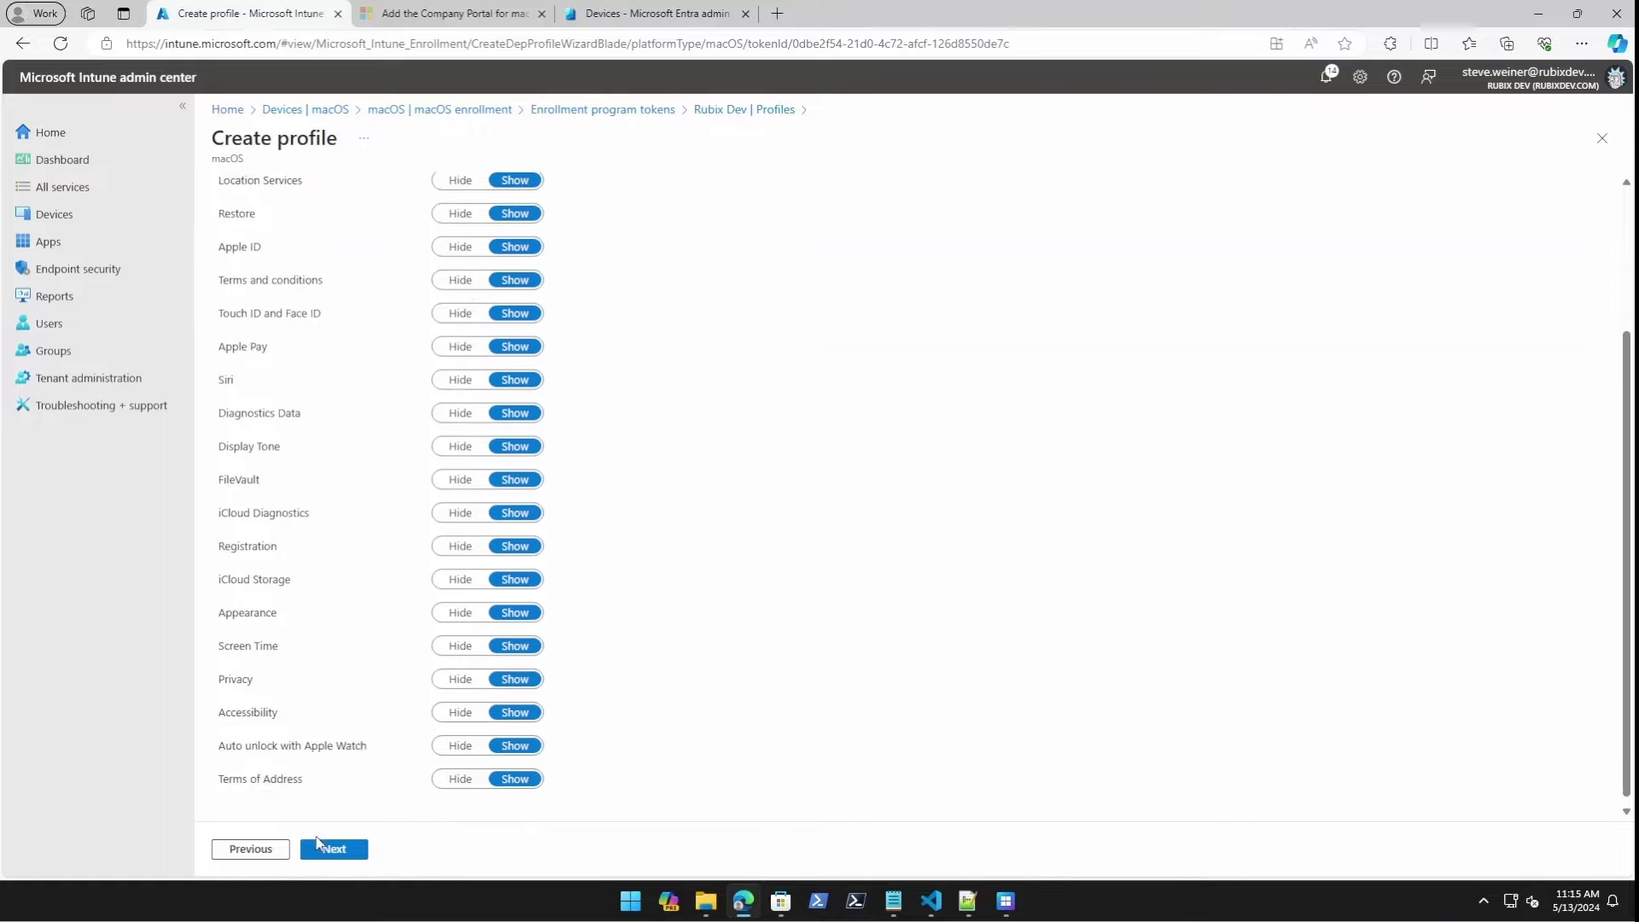
pyautogui.scroll(1, 450, 807)
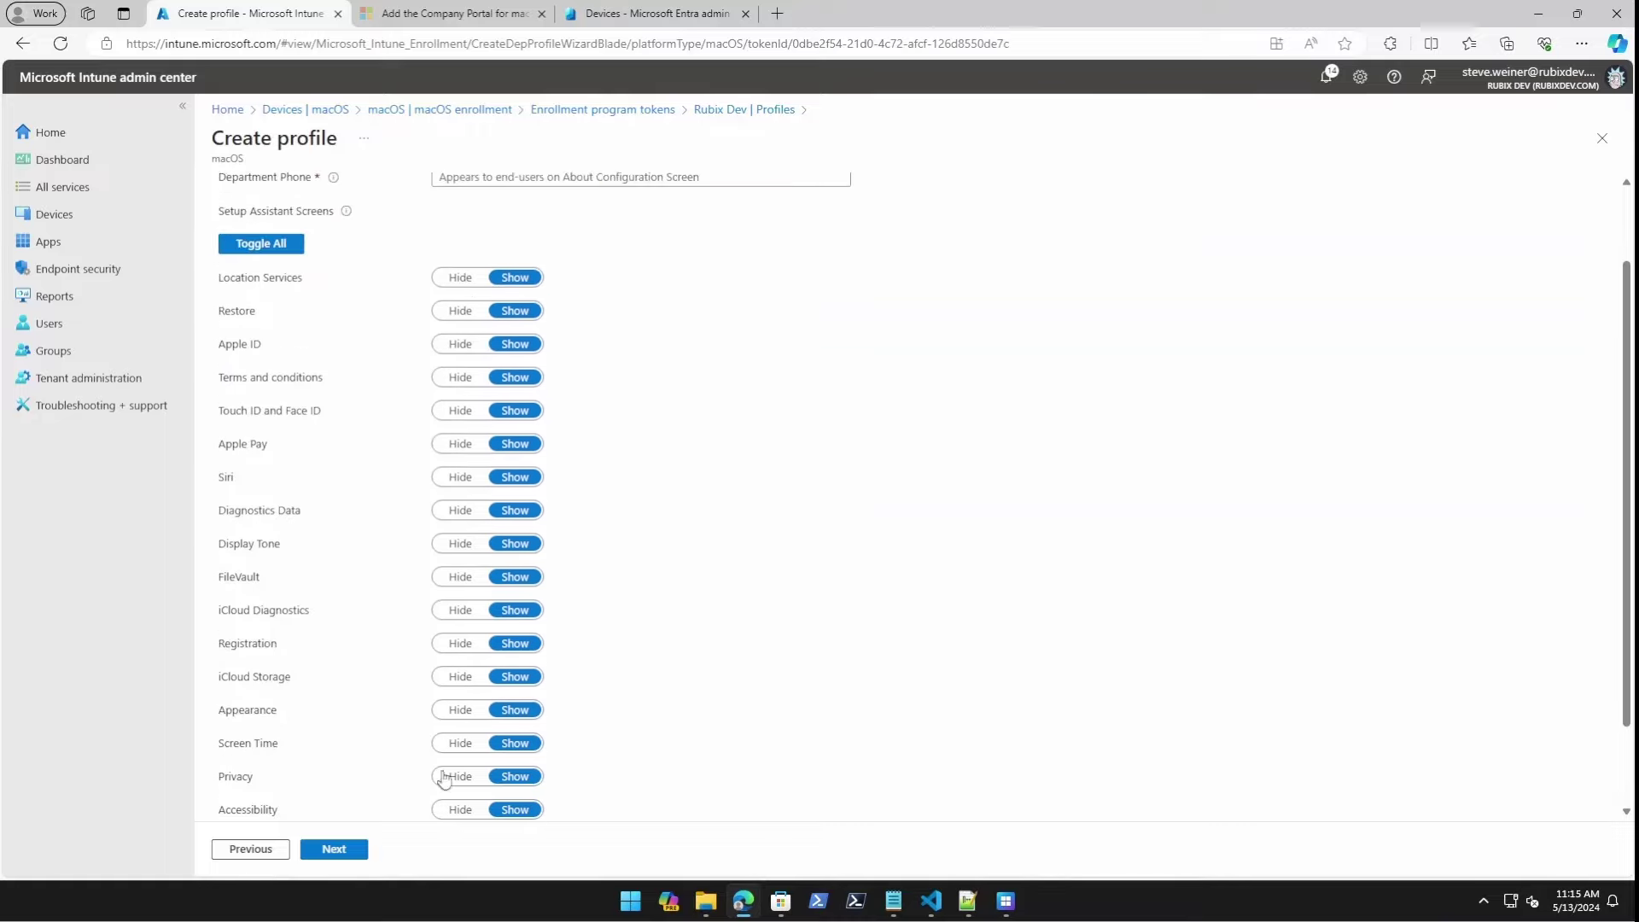
pyautogui.click(460, 277)
pyautogui.click(460, 311)
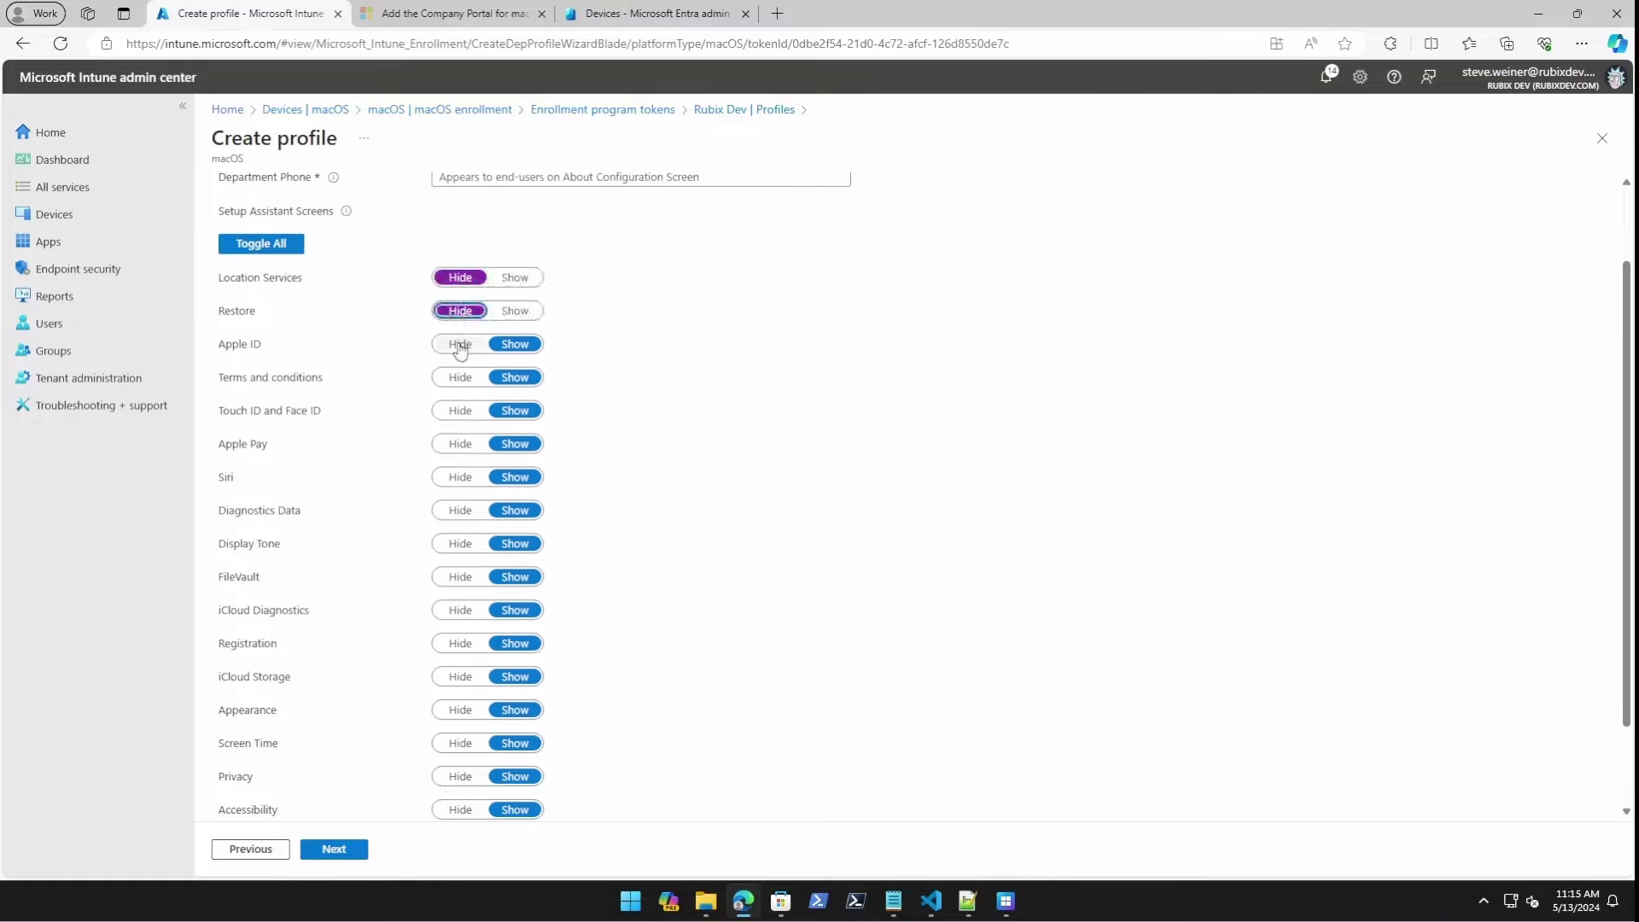
pyautogui.click(460, 344)
pyautogui.click(460, 377)
# Hide Apple Pay, Siri, Diagnostics Data and FileVault, keeping Touch ID and Face ID shown.
pyautogui.click(460, 411)
pyautogui.click(460, 444)
pyautogui.click(461, 478)
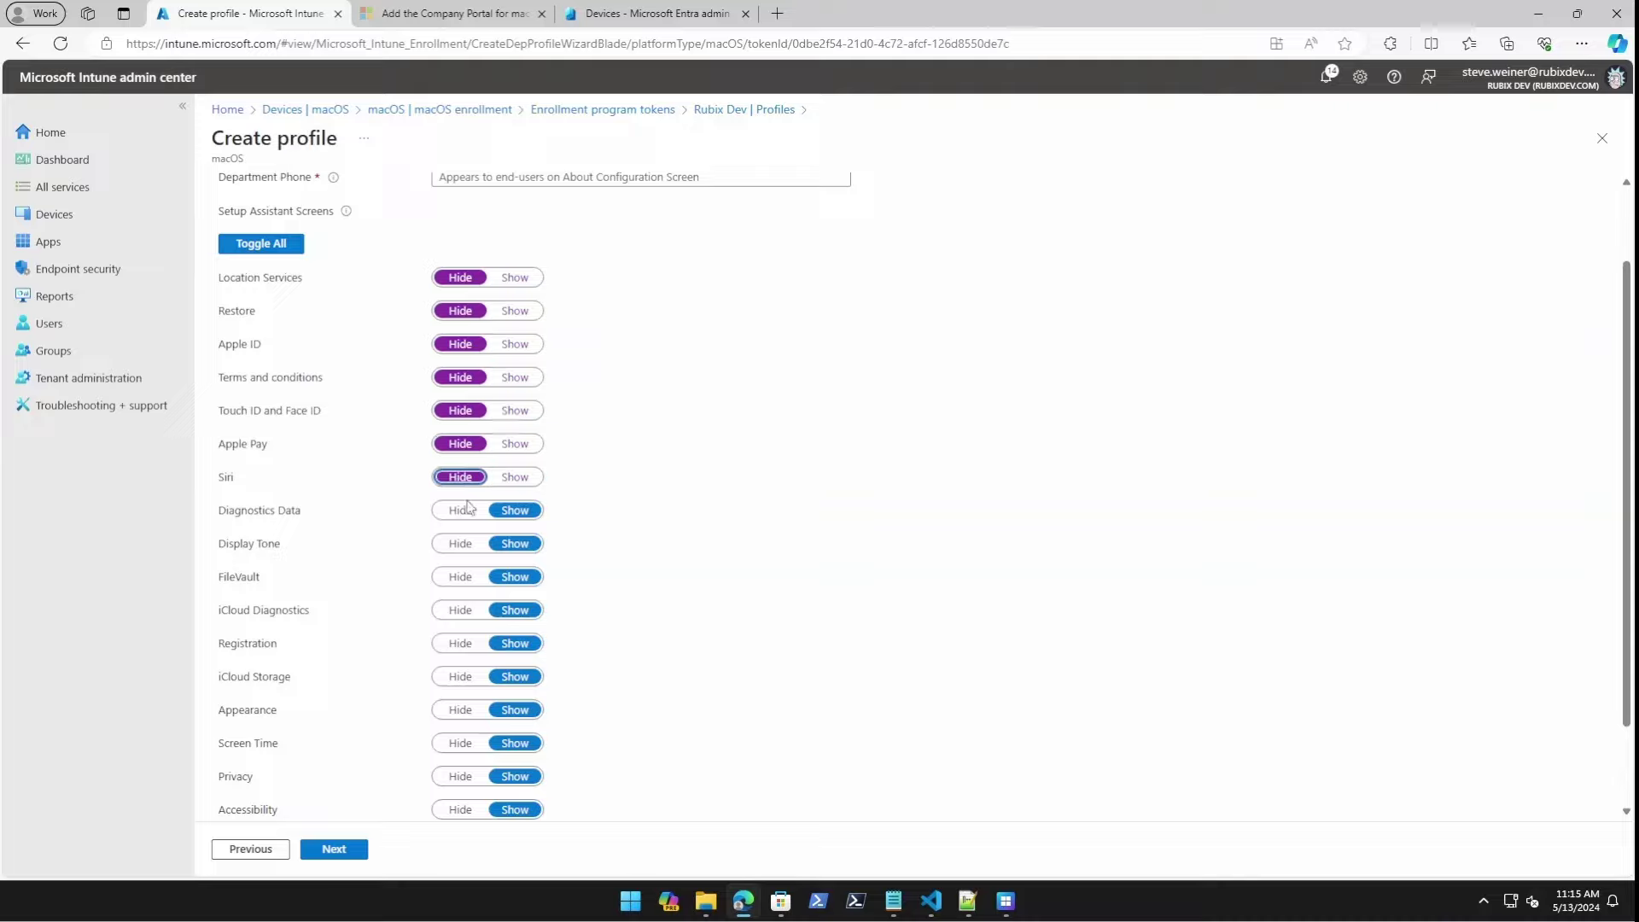
pyautogui.click(461, 511)
pyautogui.click(515, 411)
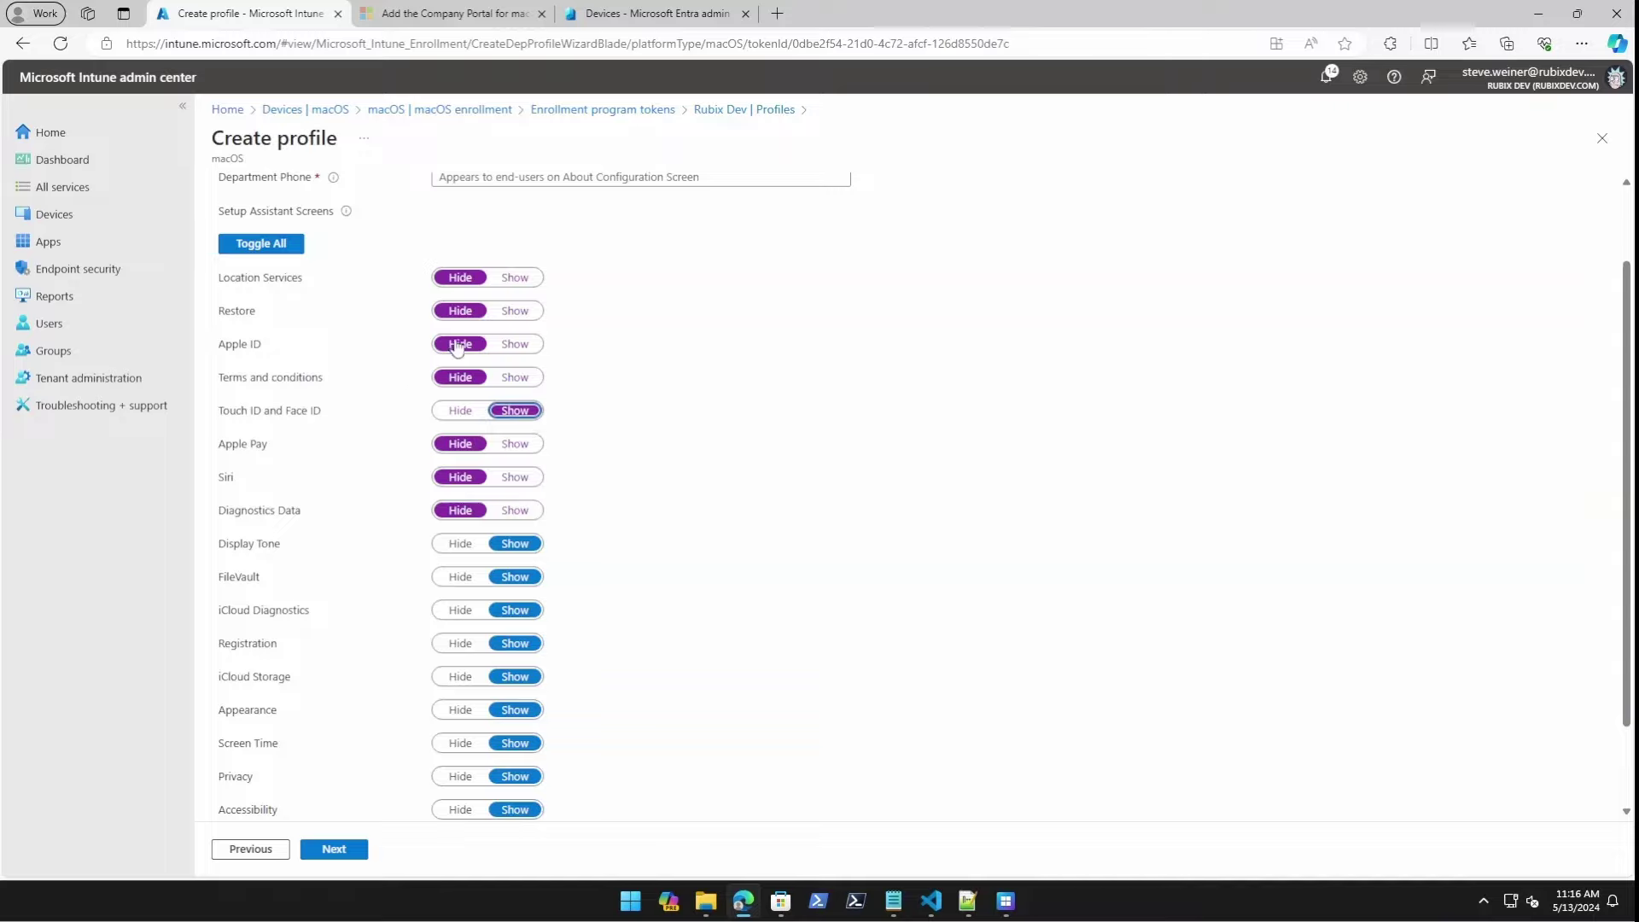
pyautogui.scroll(-2, 475, 493)
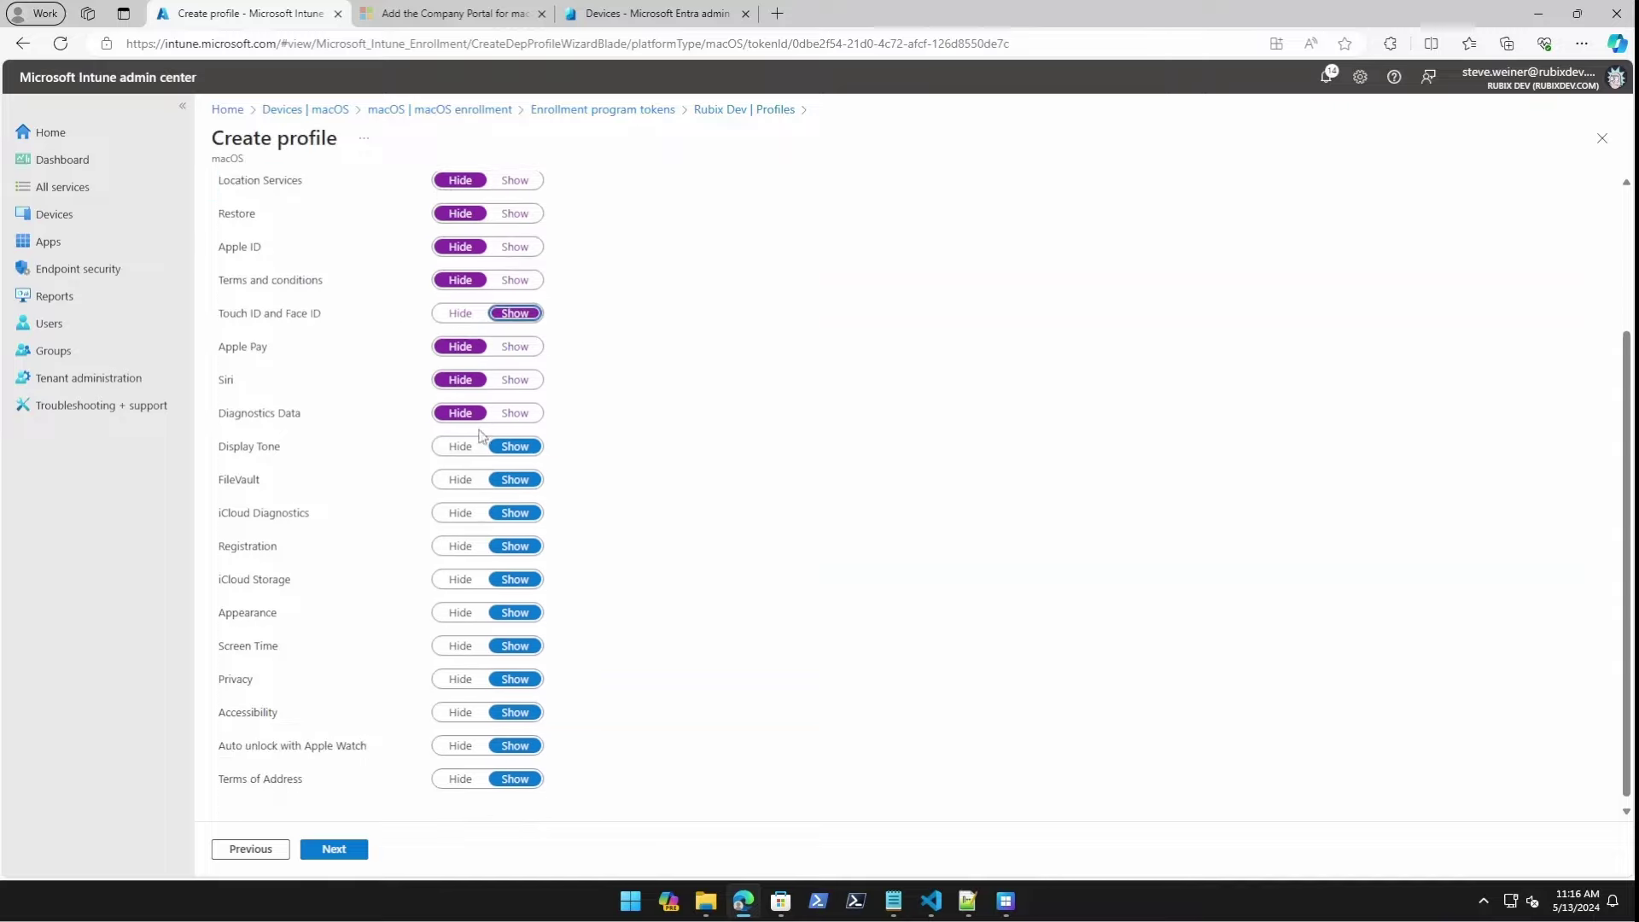
pyautogui.click(457, 479)
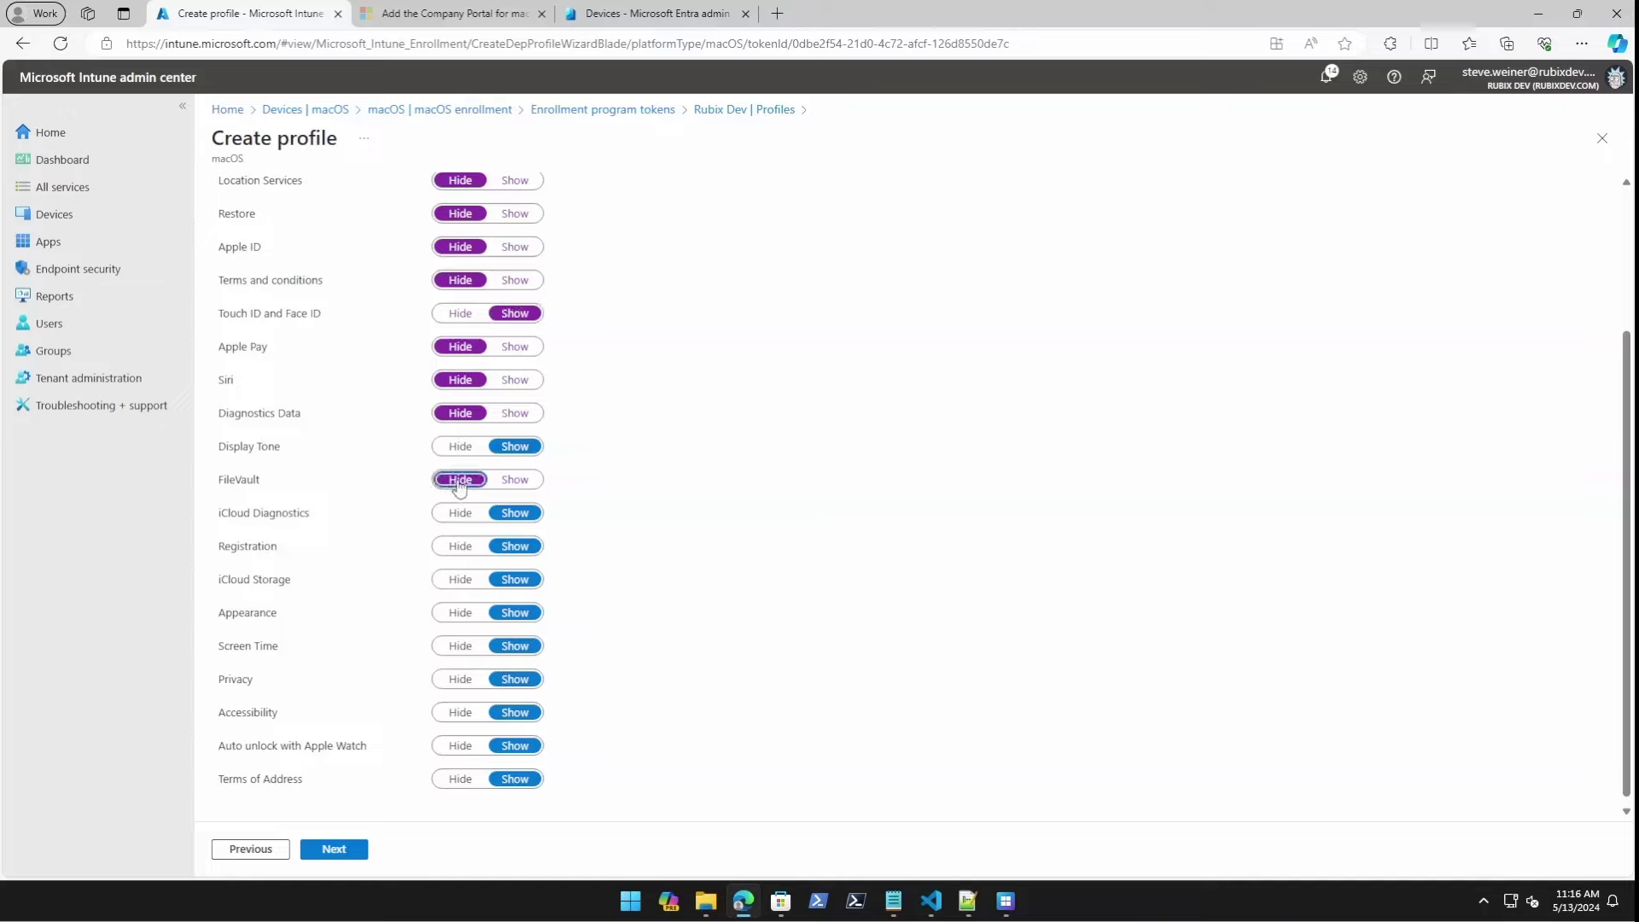
pyautogui.scroll(-1, 618, 549)
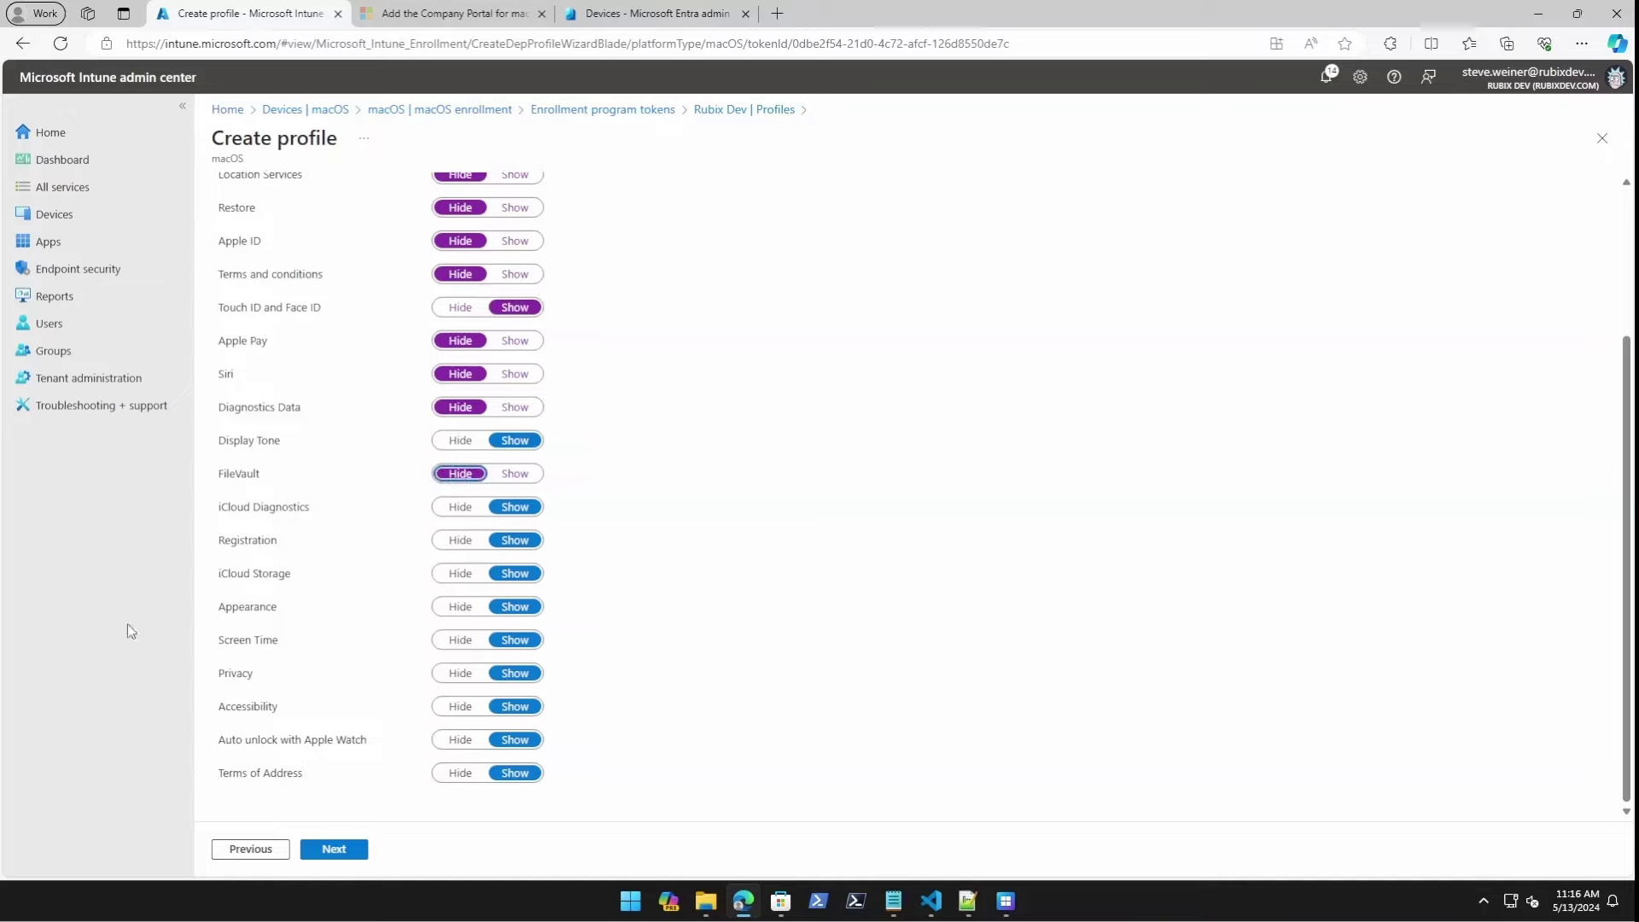
pyautogui.scroll(3, 437, 538)
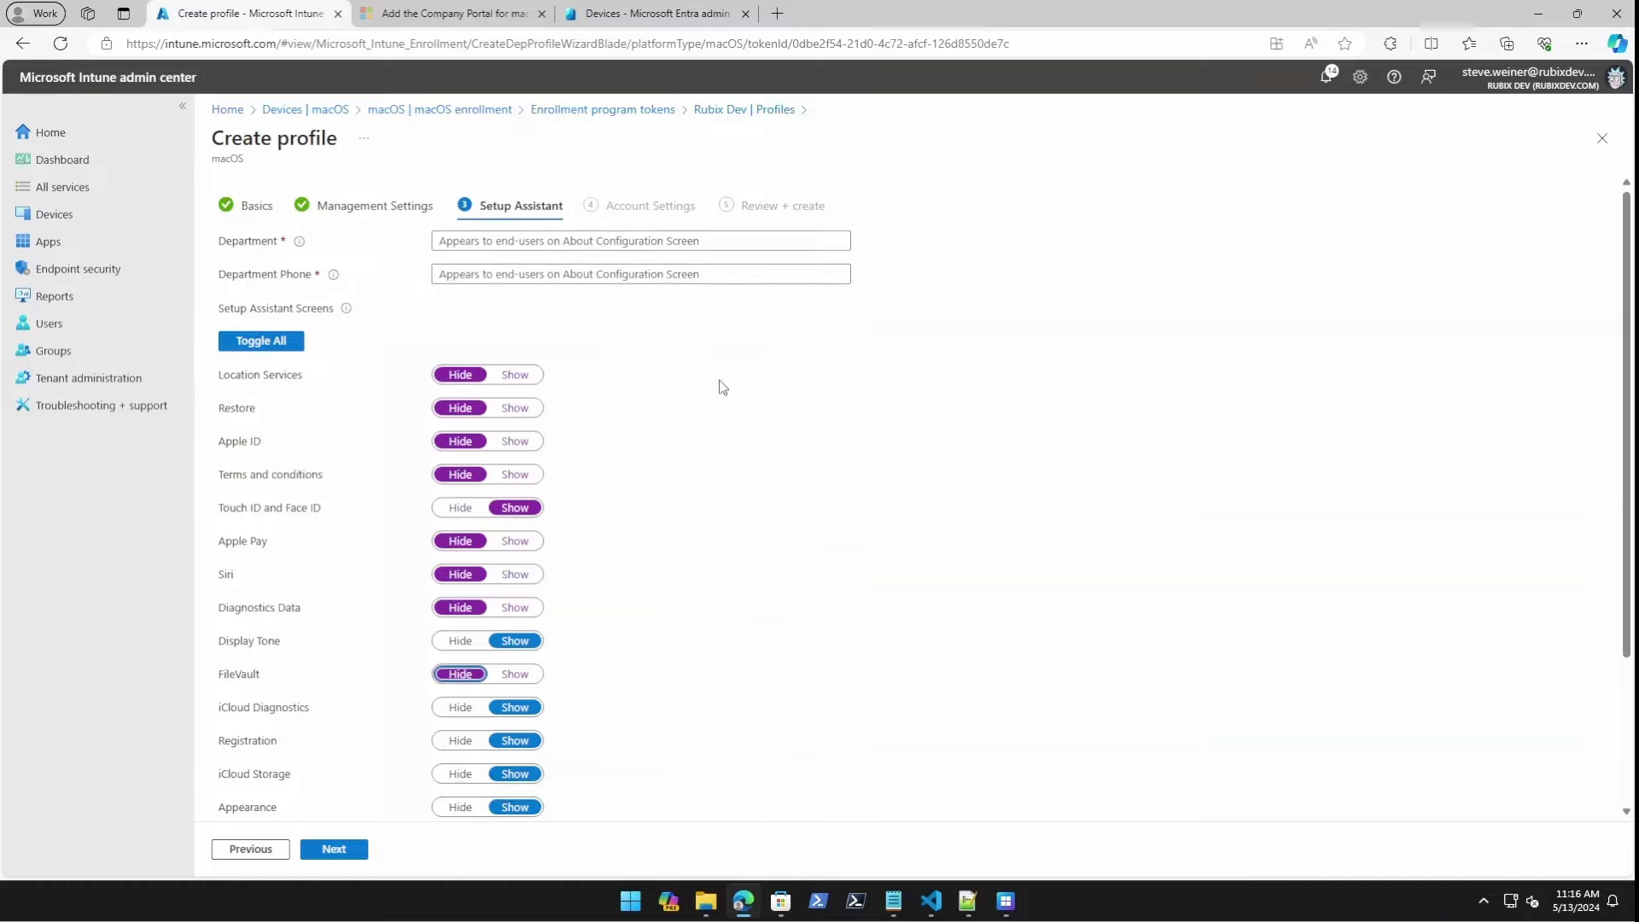
# Enter department 'Rubix Dev IT Deparment' and a department phone number.
pyautogui.click(475, 244)
pyautogui.write('Rubix Dev IT ')
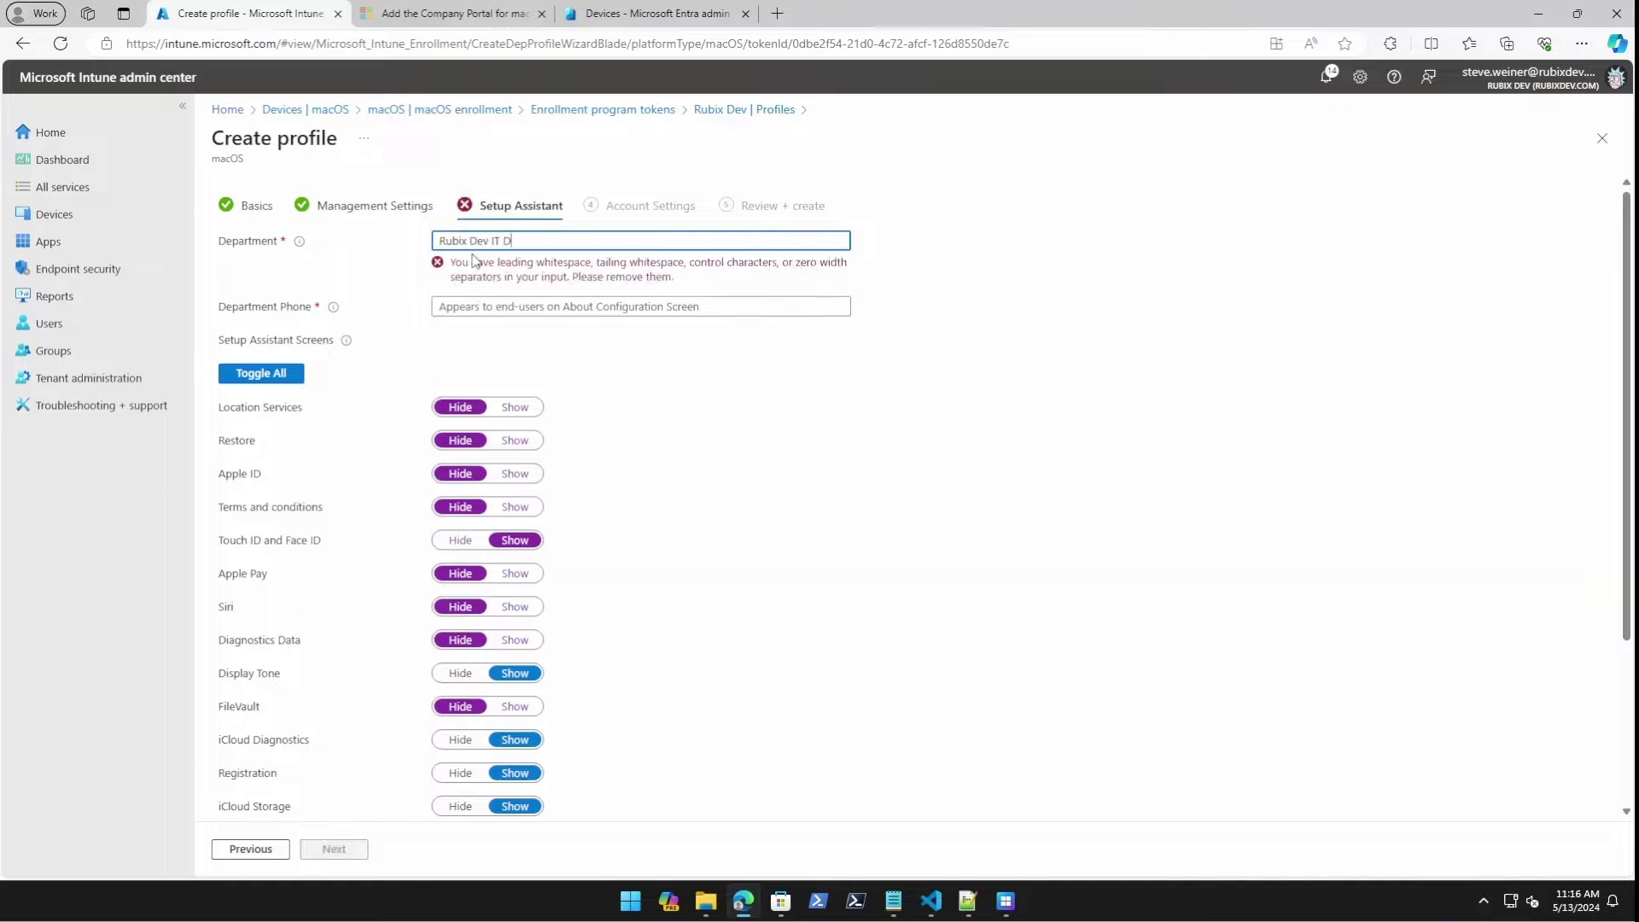
pyautogui.write('Deparment')
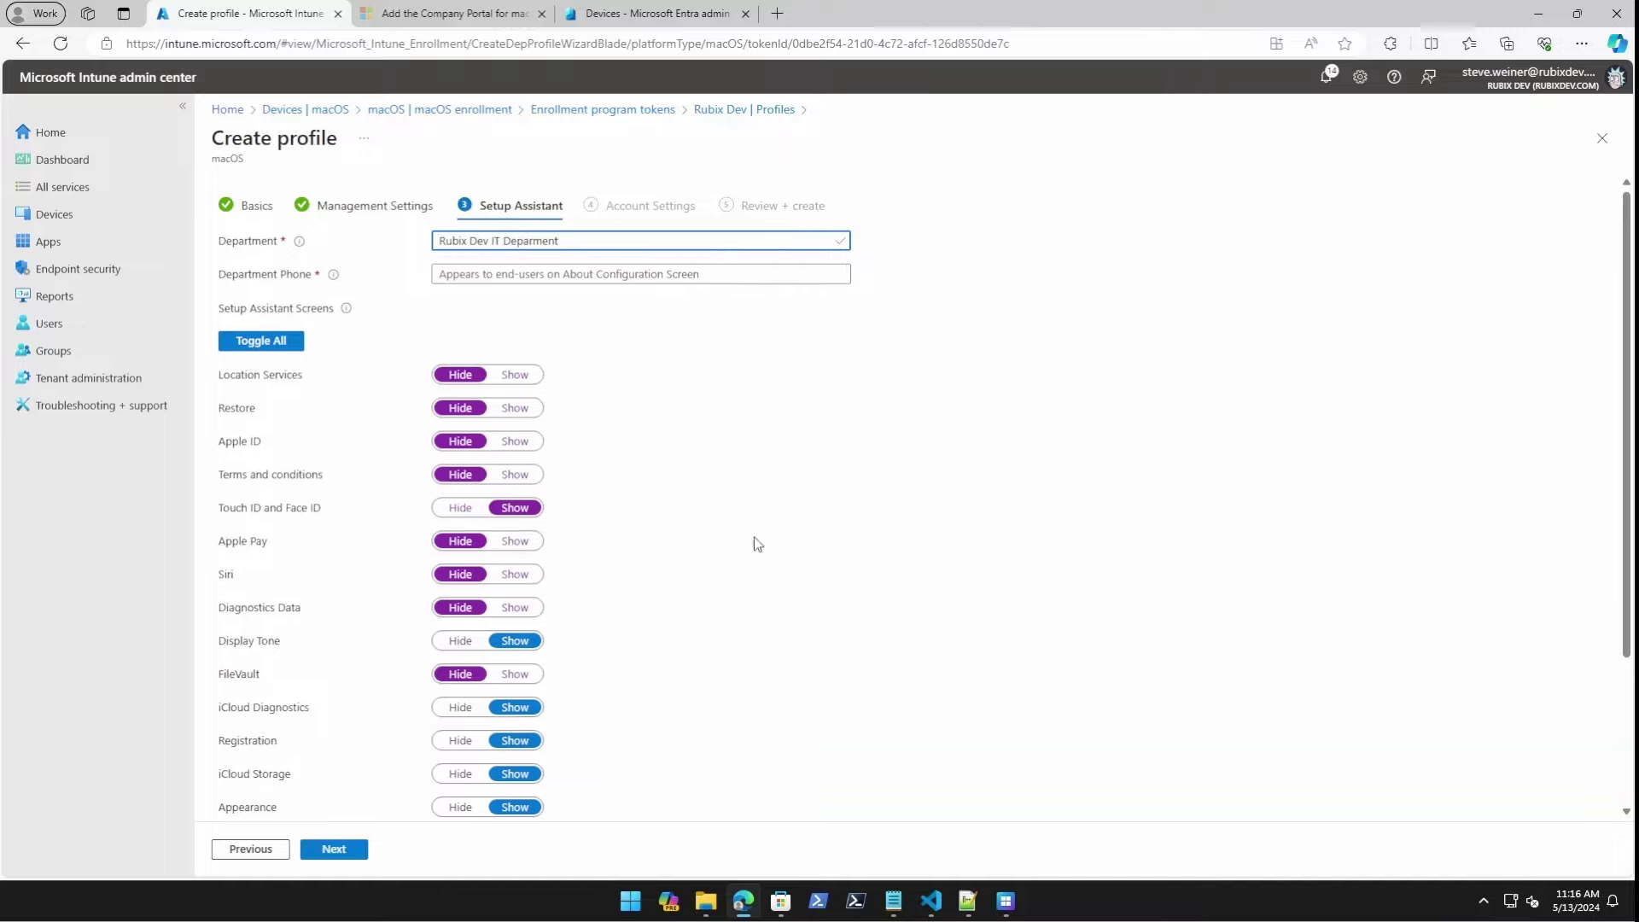
pyautogui.click(481, 273)
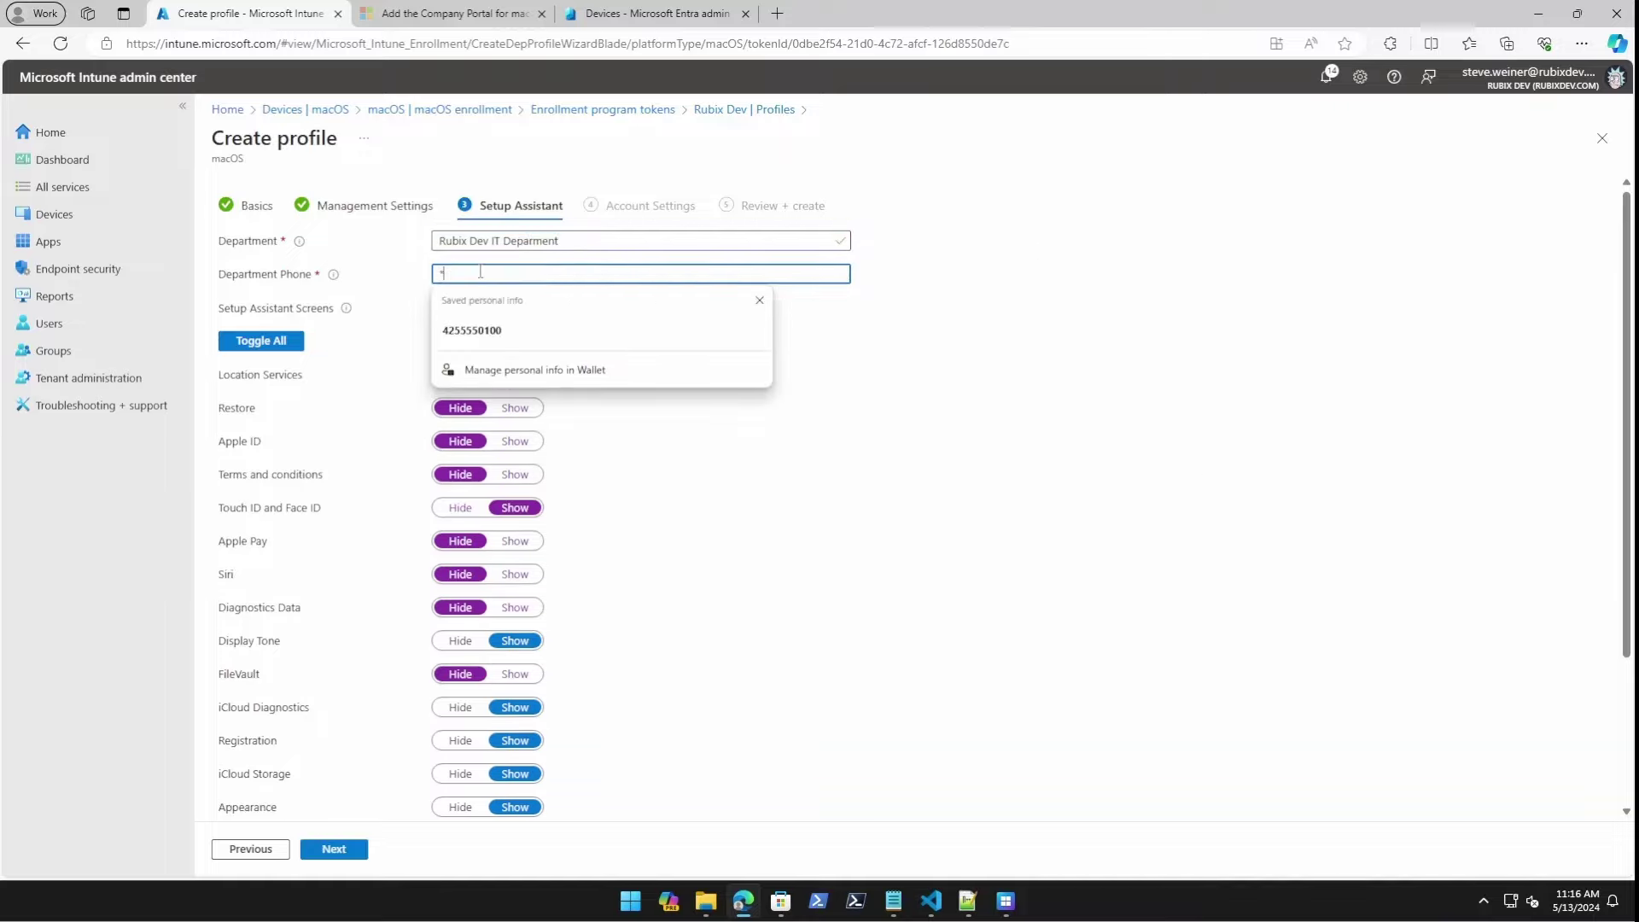
pyautogui.write('888-888-888')
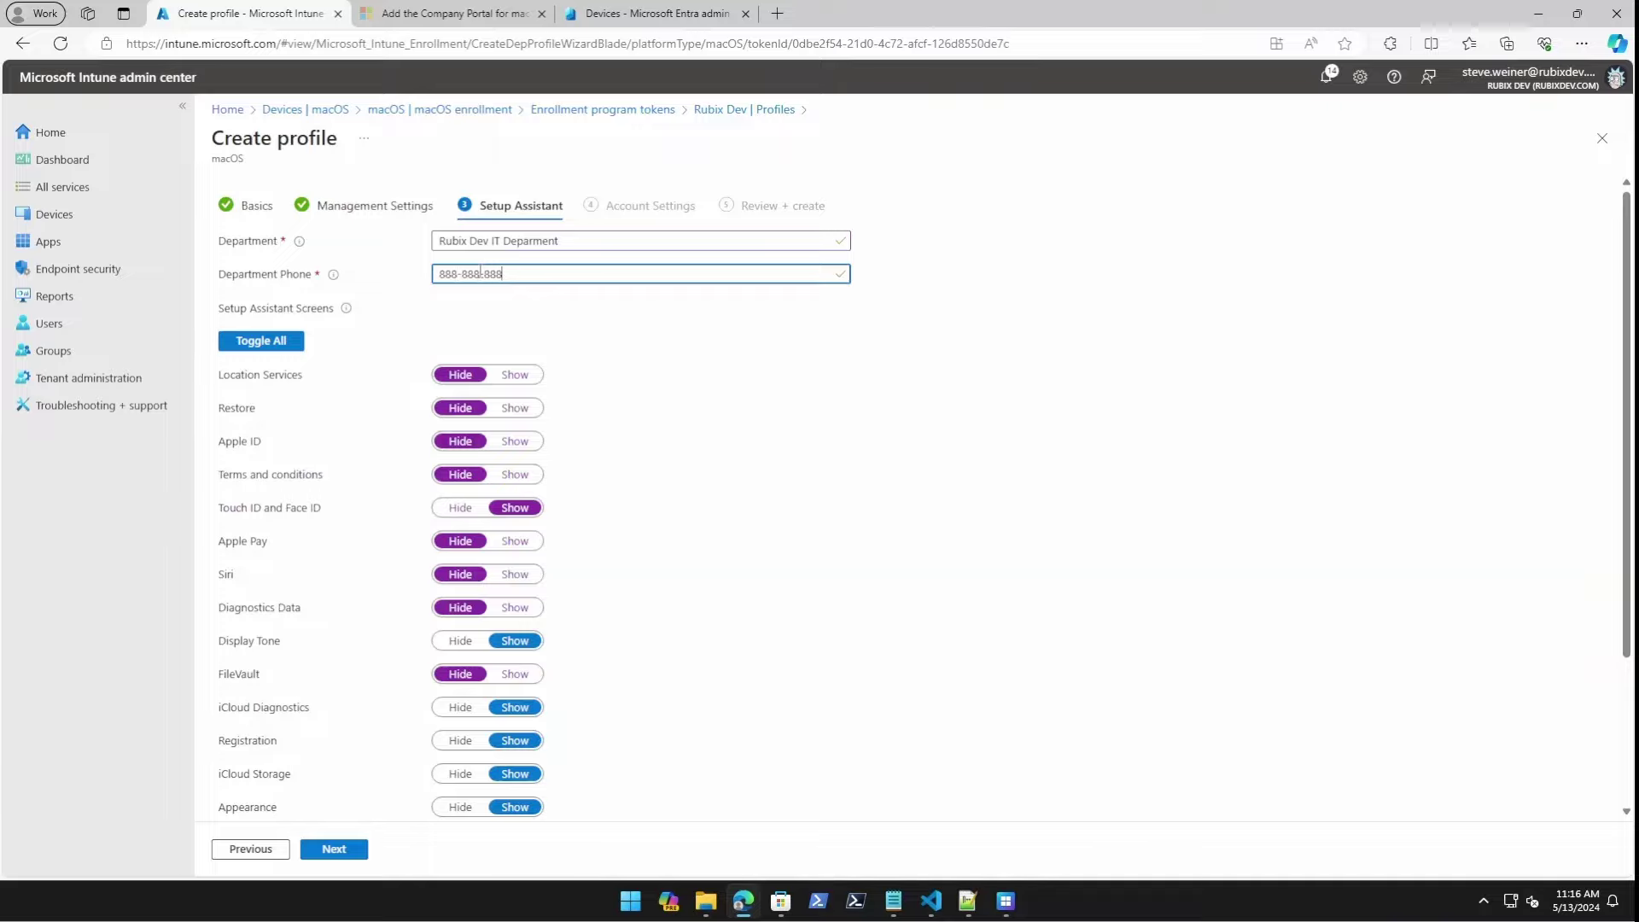
pyautogui.write('8')
# Review the wizard by stepping to Account Settings, back to Management Settings, then forward again.
pyautogui.scroll(-2, 1017, 732)
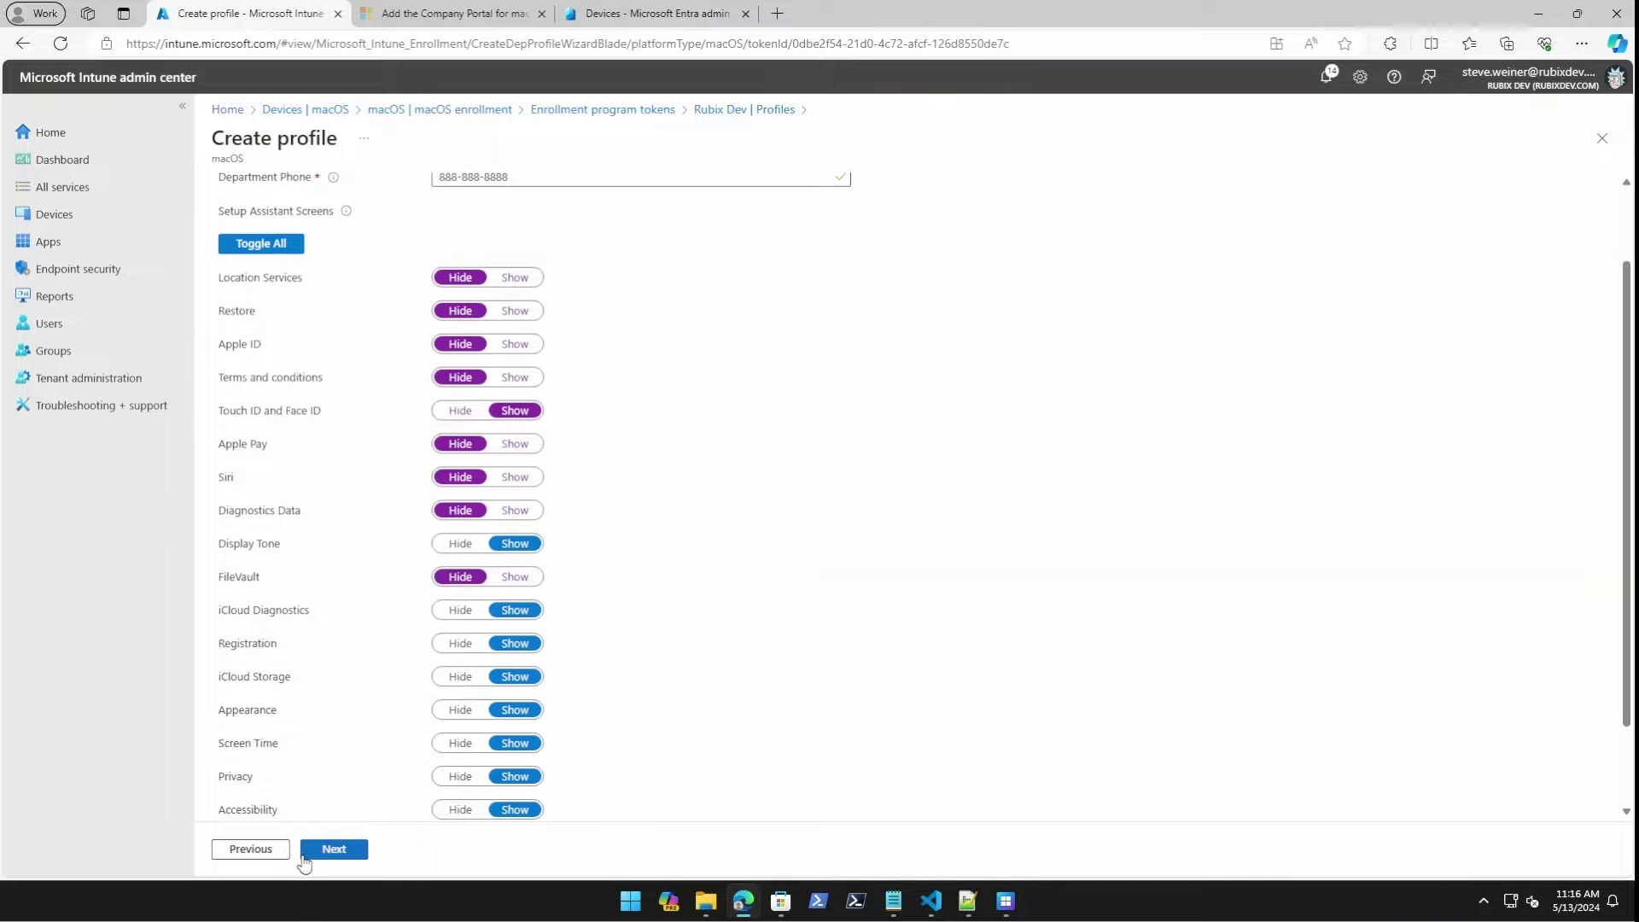
pyautogui.click(308, 863)
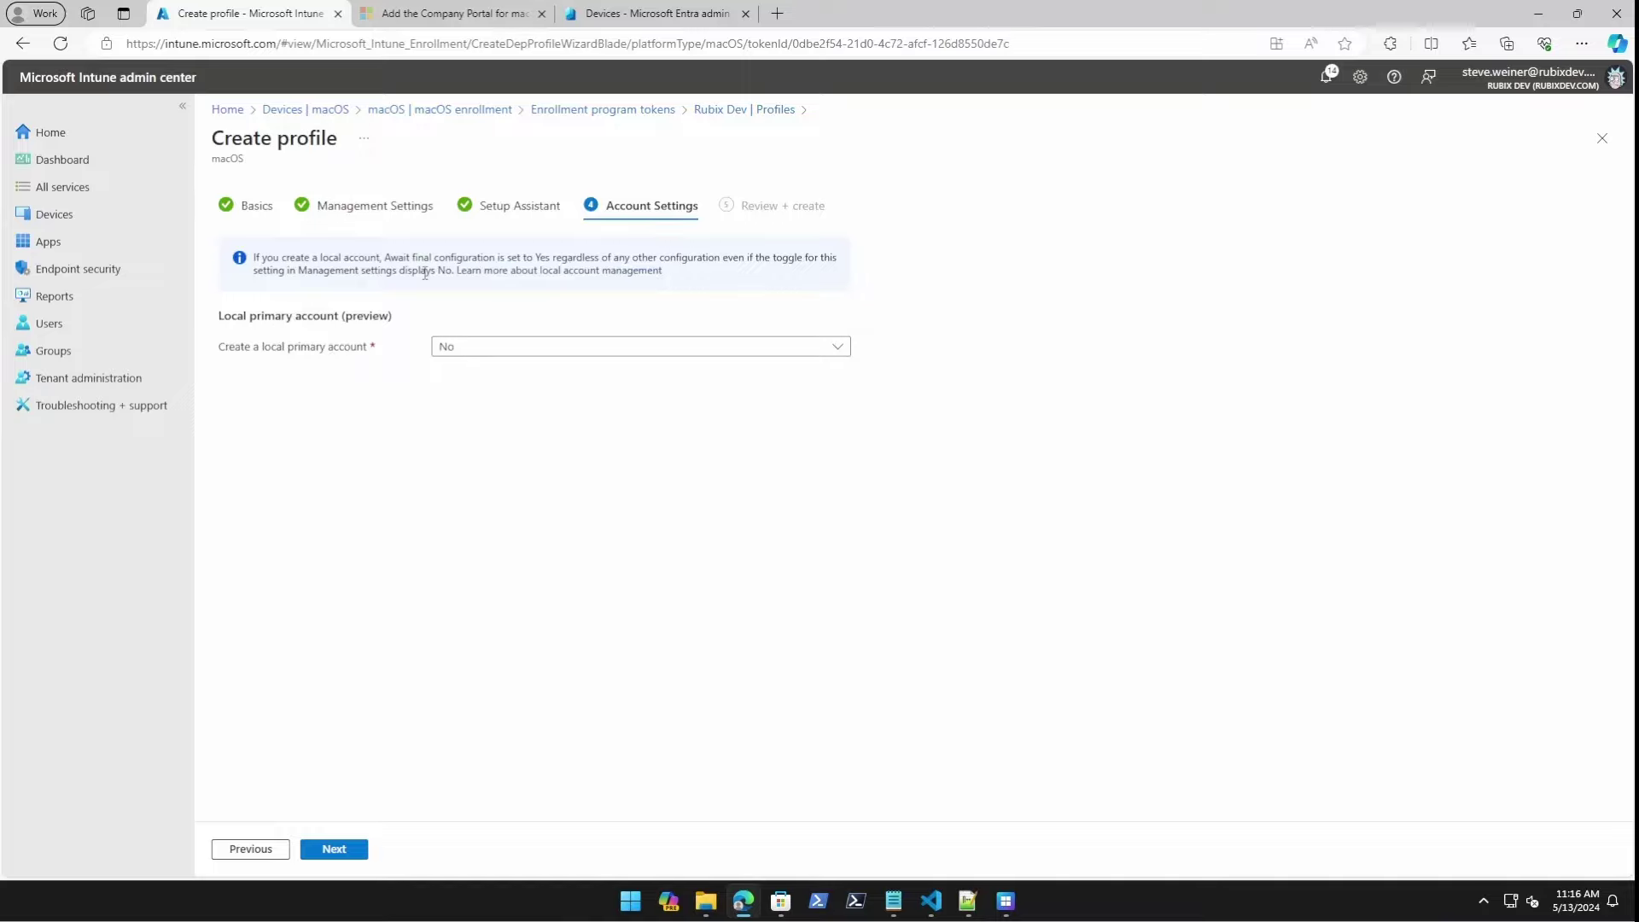
pyautogui.click(242, 851)
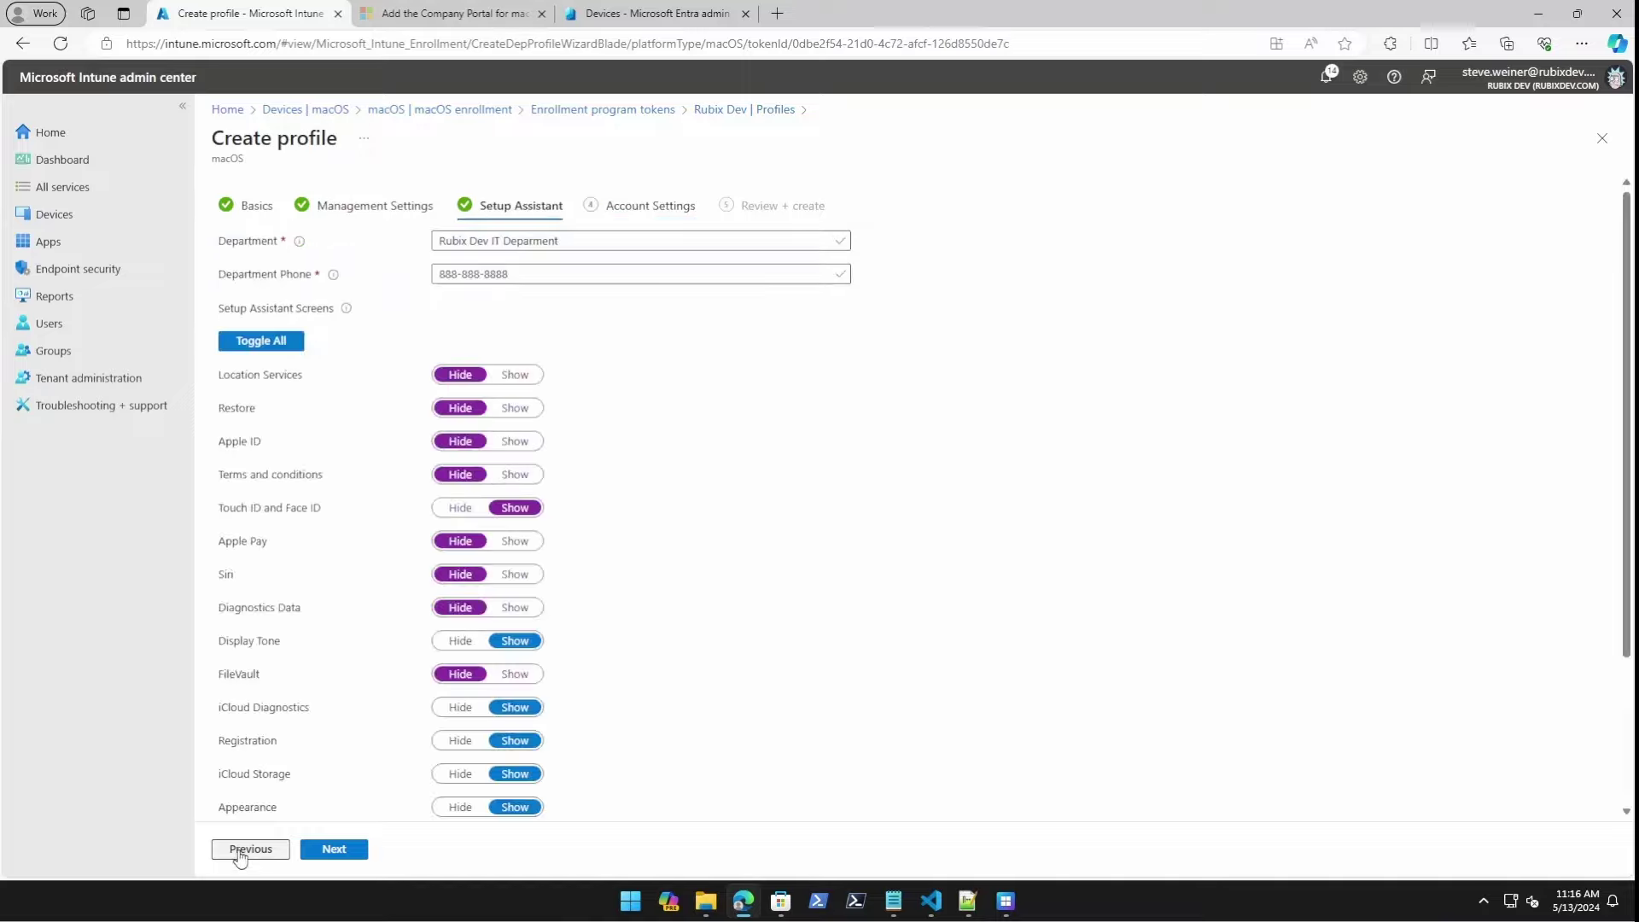
pyautogui.scroll(-3, 410, 547)
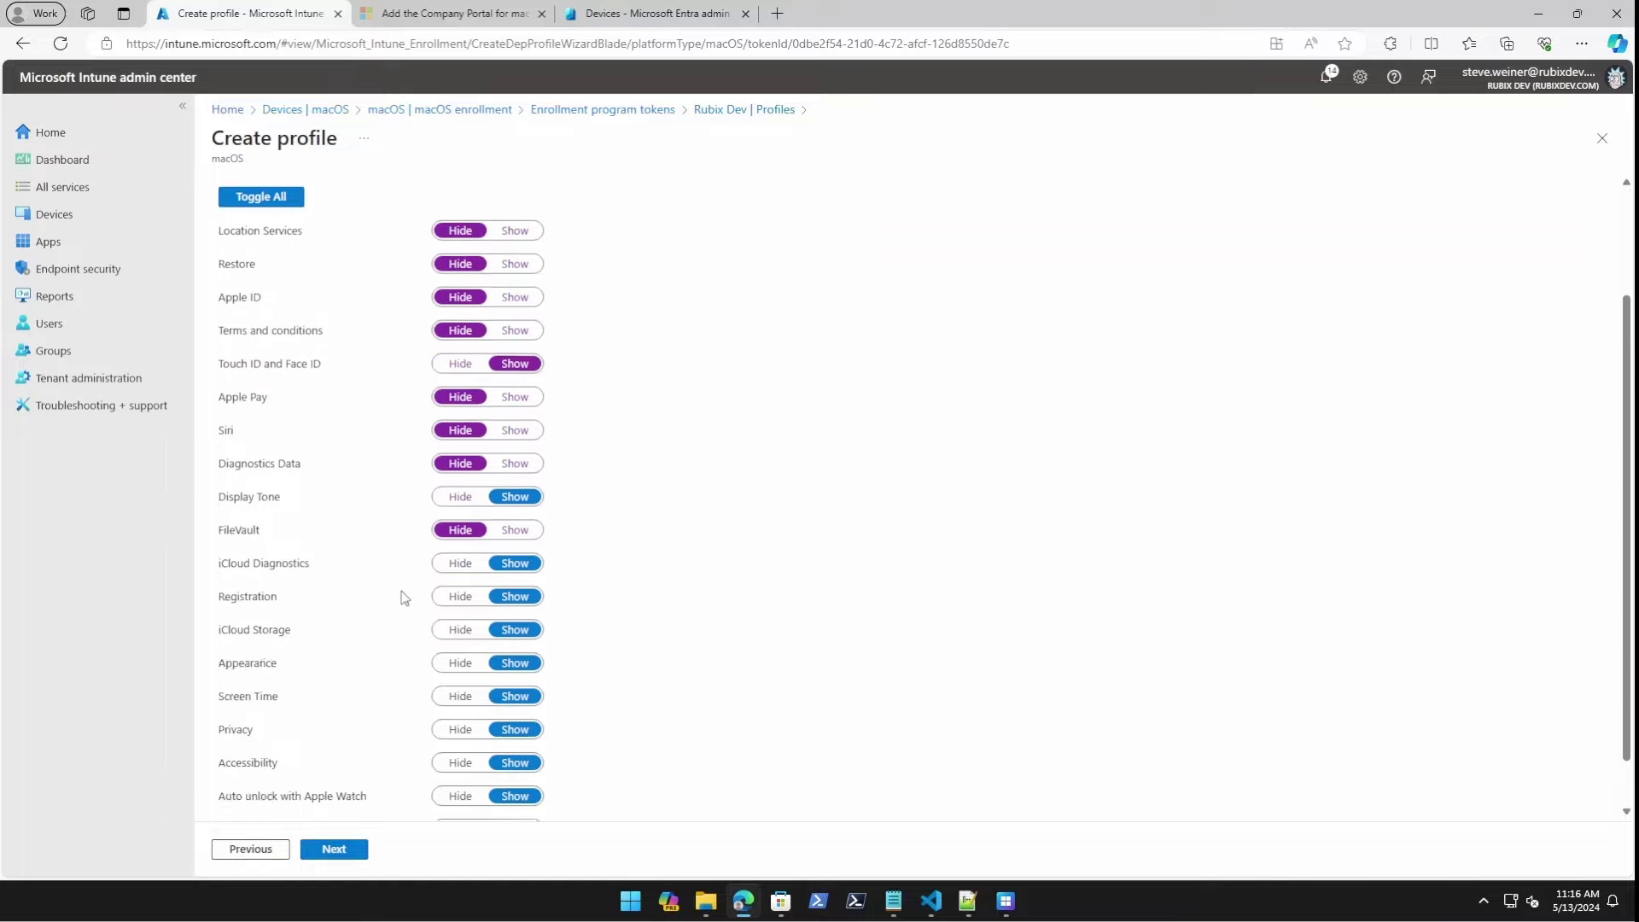
pyautogui.click(246, 849)
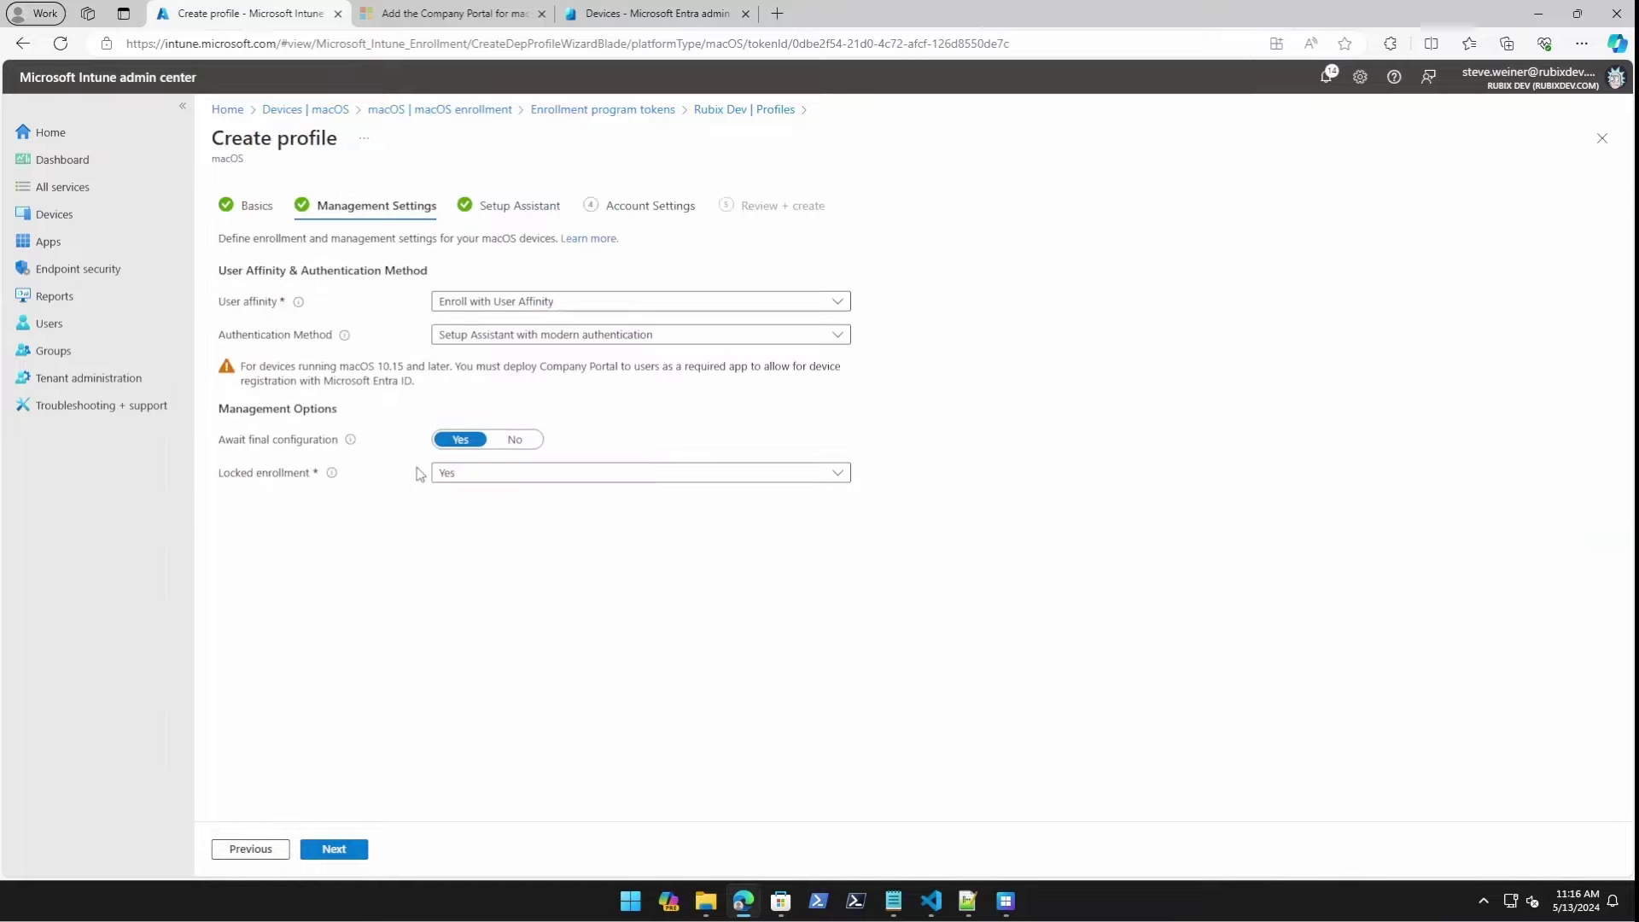
pyautogui.click(357, 852)
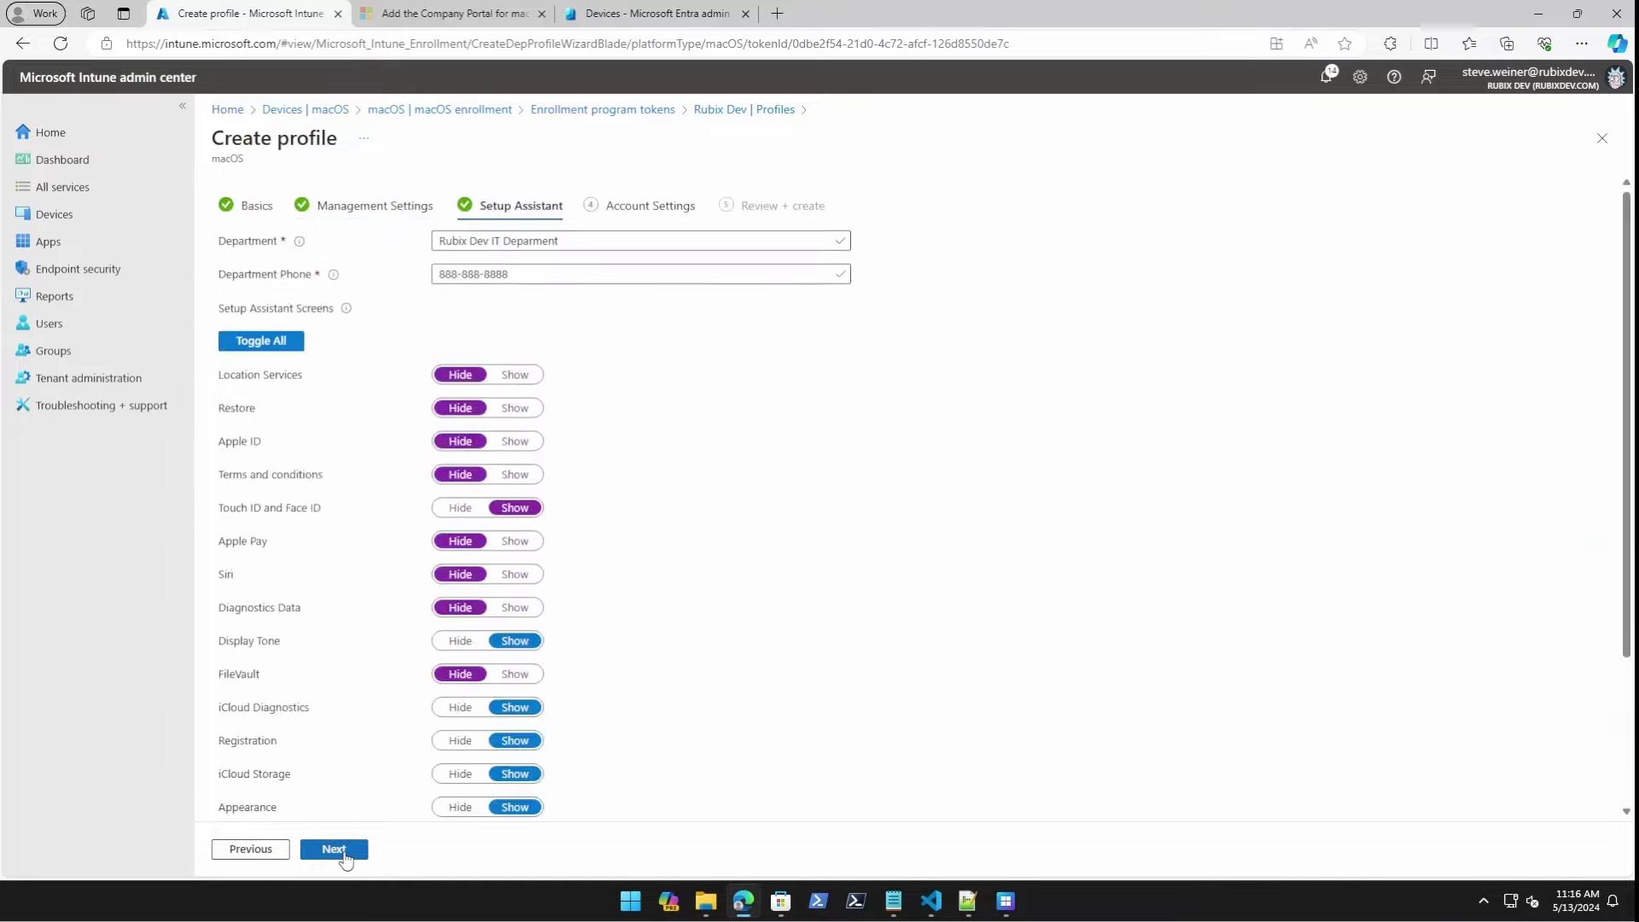
# On Account Settings, create a local primary account and enable prefilled account info.
pyautogui.click(345, 858)
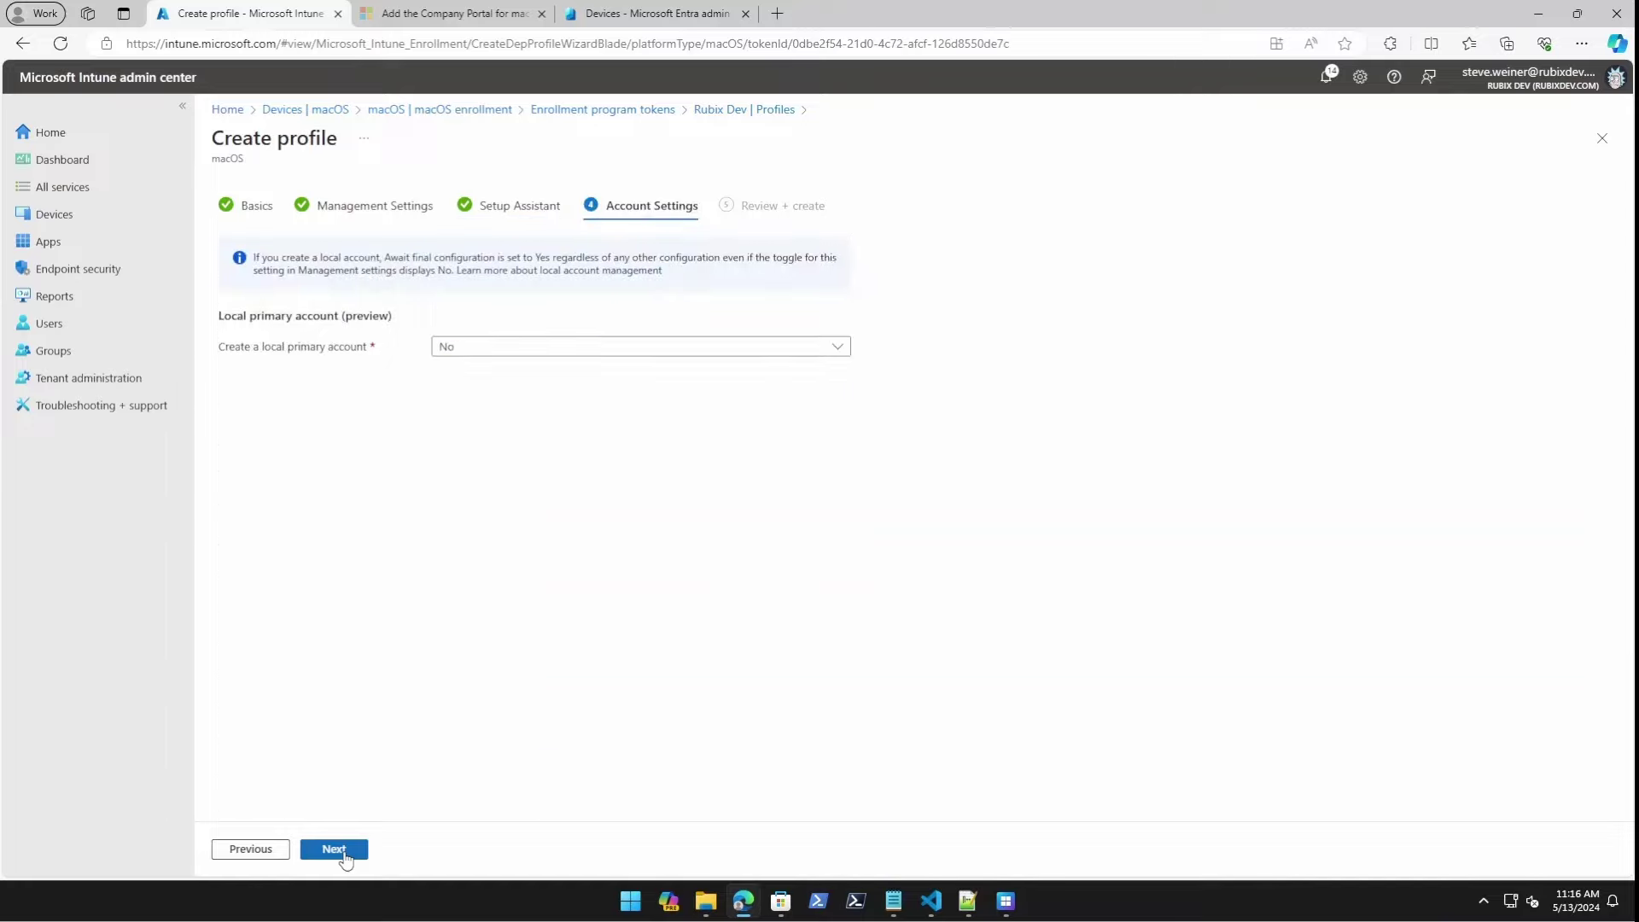
pyautogui.click(454, 348)
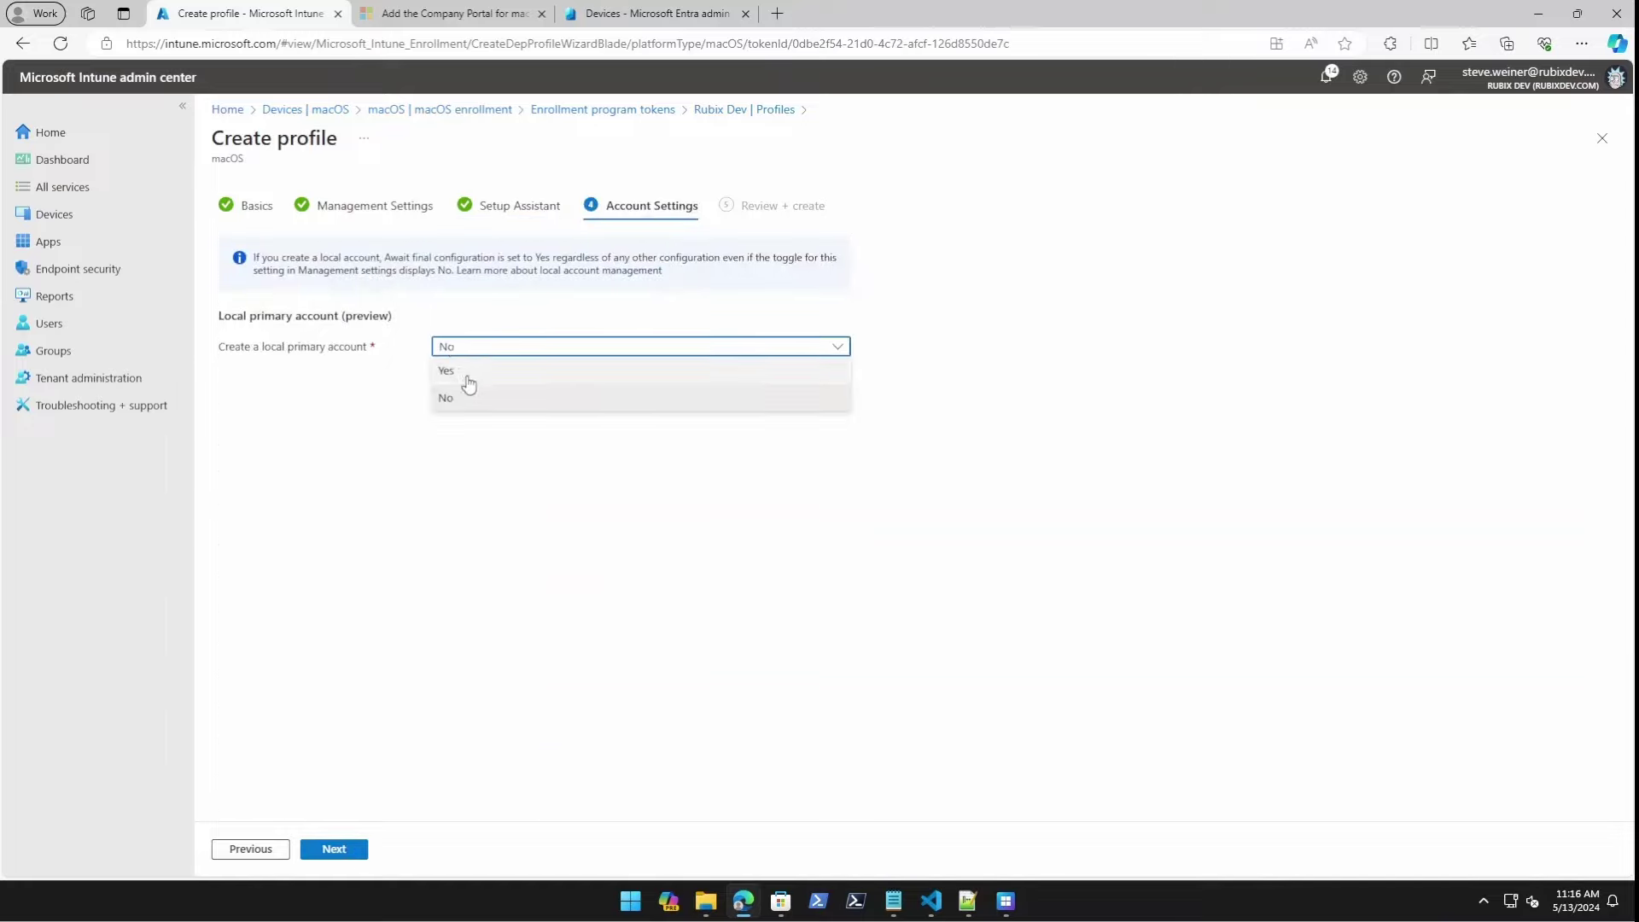
pyautogui.click(446, 371)
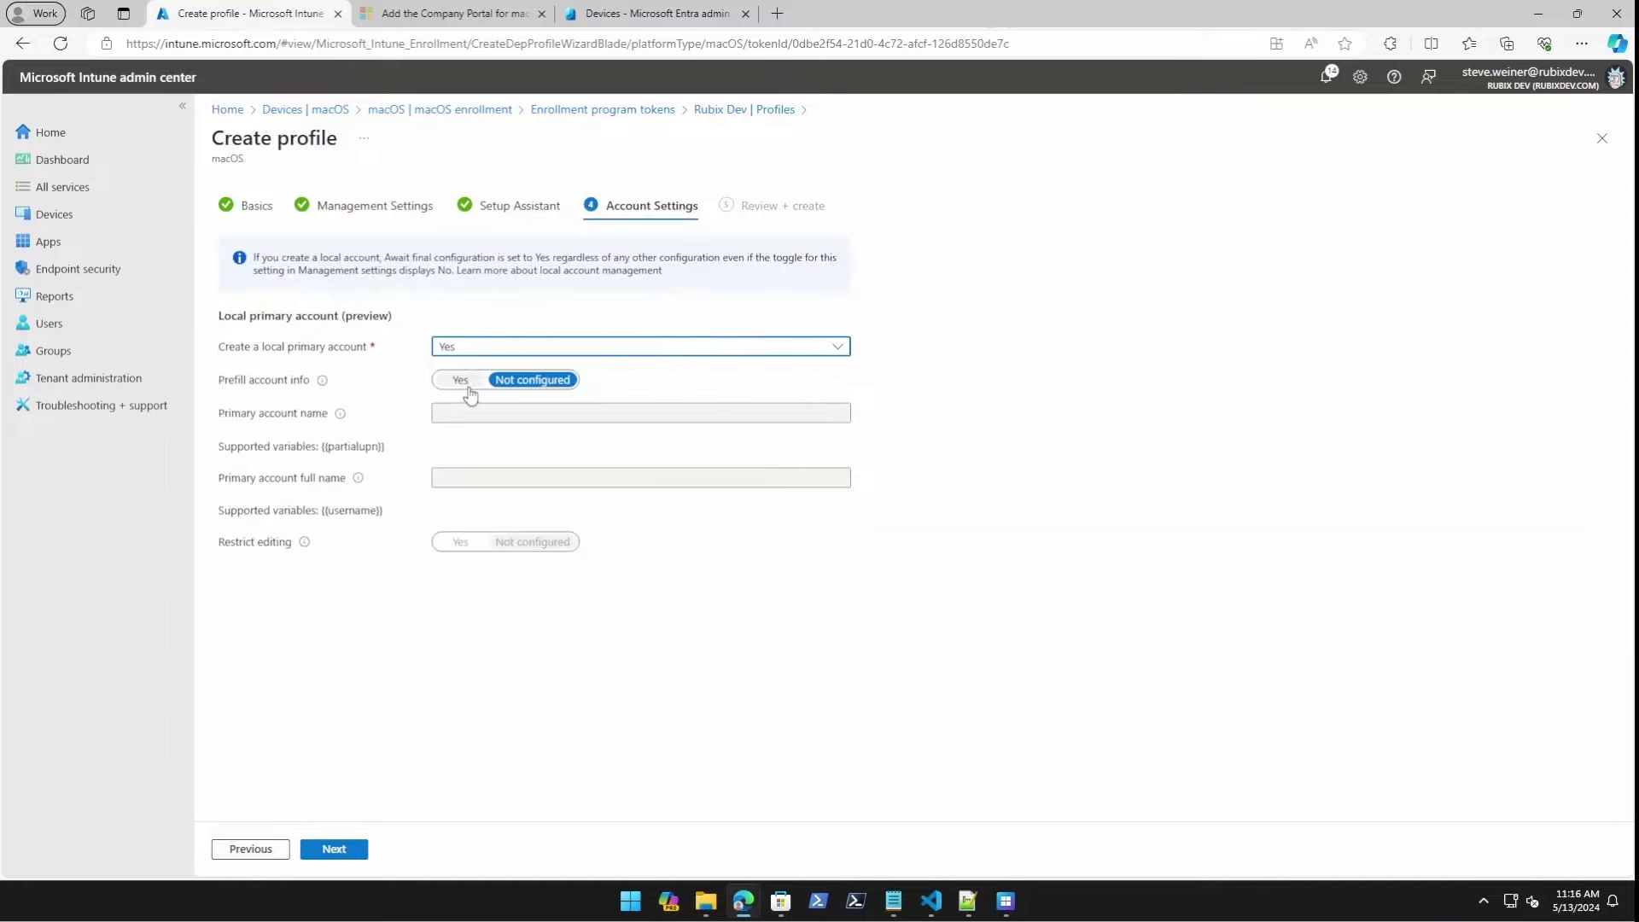
pyautogui.click(466, 382)
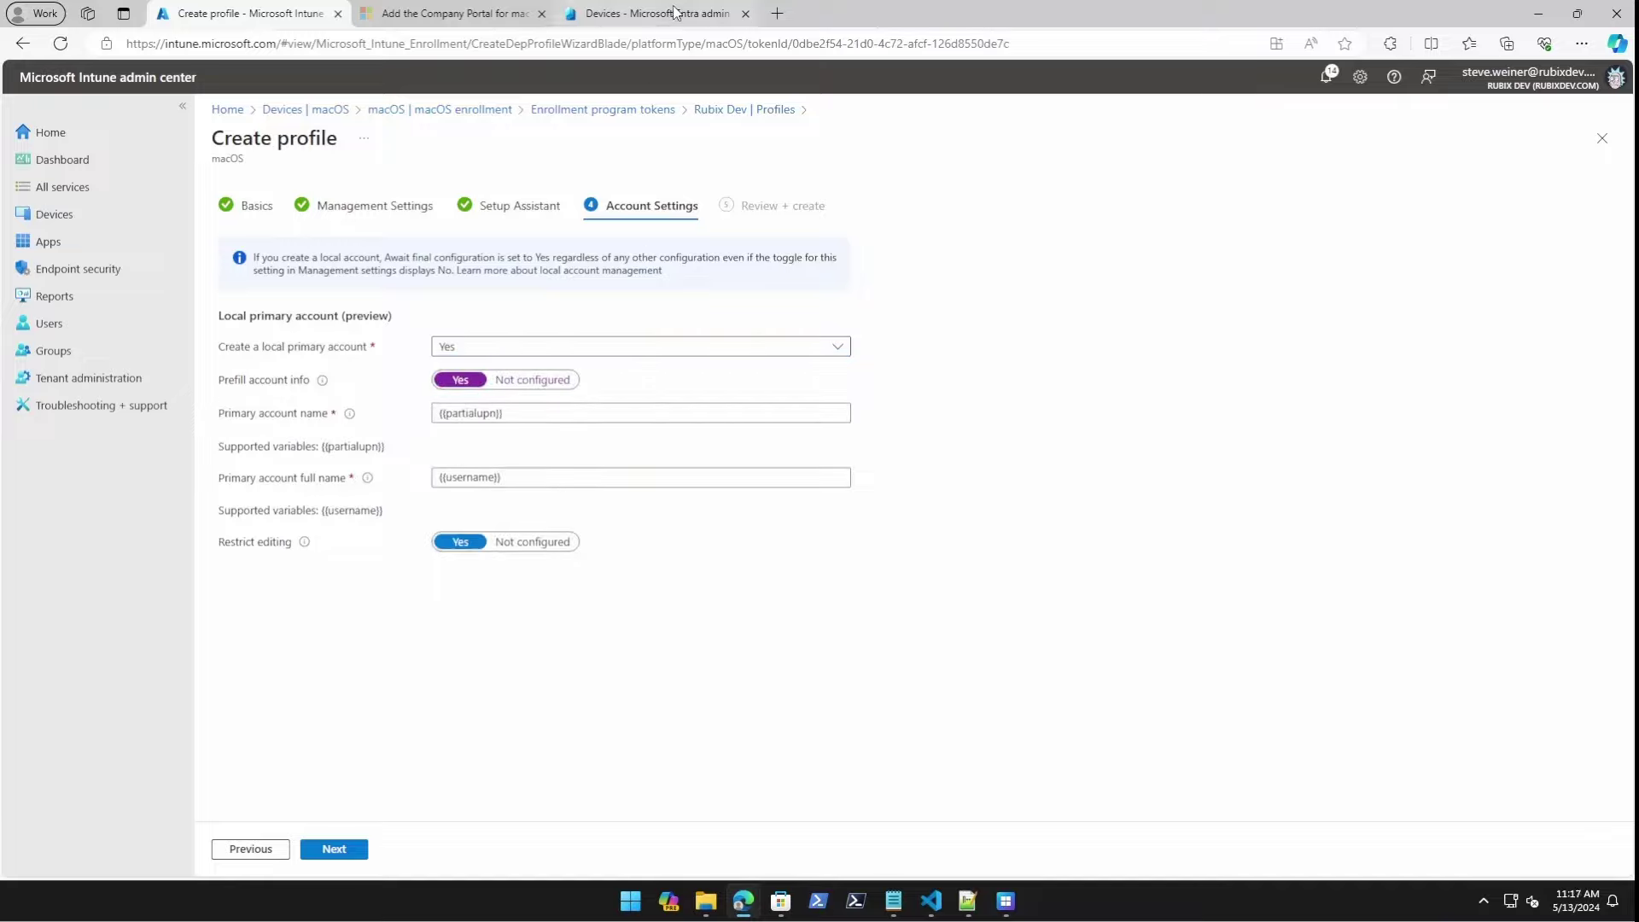
# In Notepad, note 'Primary Account name' as {{partialupn}} and 'Primary Account full name' as {{username}}.
pyautogui.hotkey('alt', 'Tab')
pyautogui.hotkey('ctrl', '+')
pyautogui.hotkey('ctrl', '+')
pyautogui.hotkey('ctrl', '+')
pyautogui.hotkey('ctrl', '+')
pyautogui.hotkey('ctrl', '+')
pyautogui.hotkey('ctrl', '+')
pyautogui.hotkey('ctrl', '+')
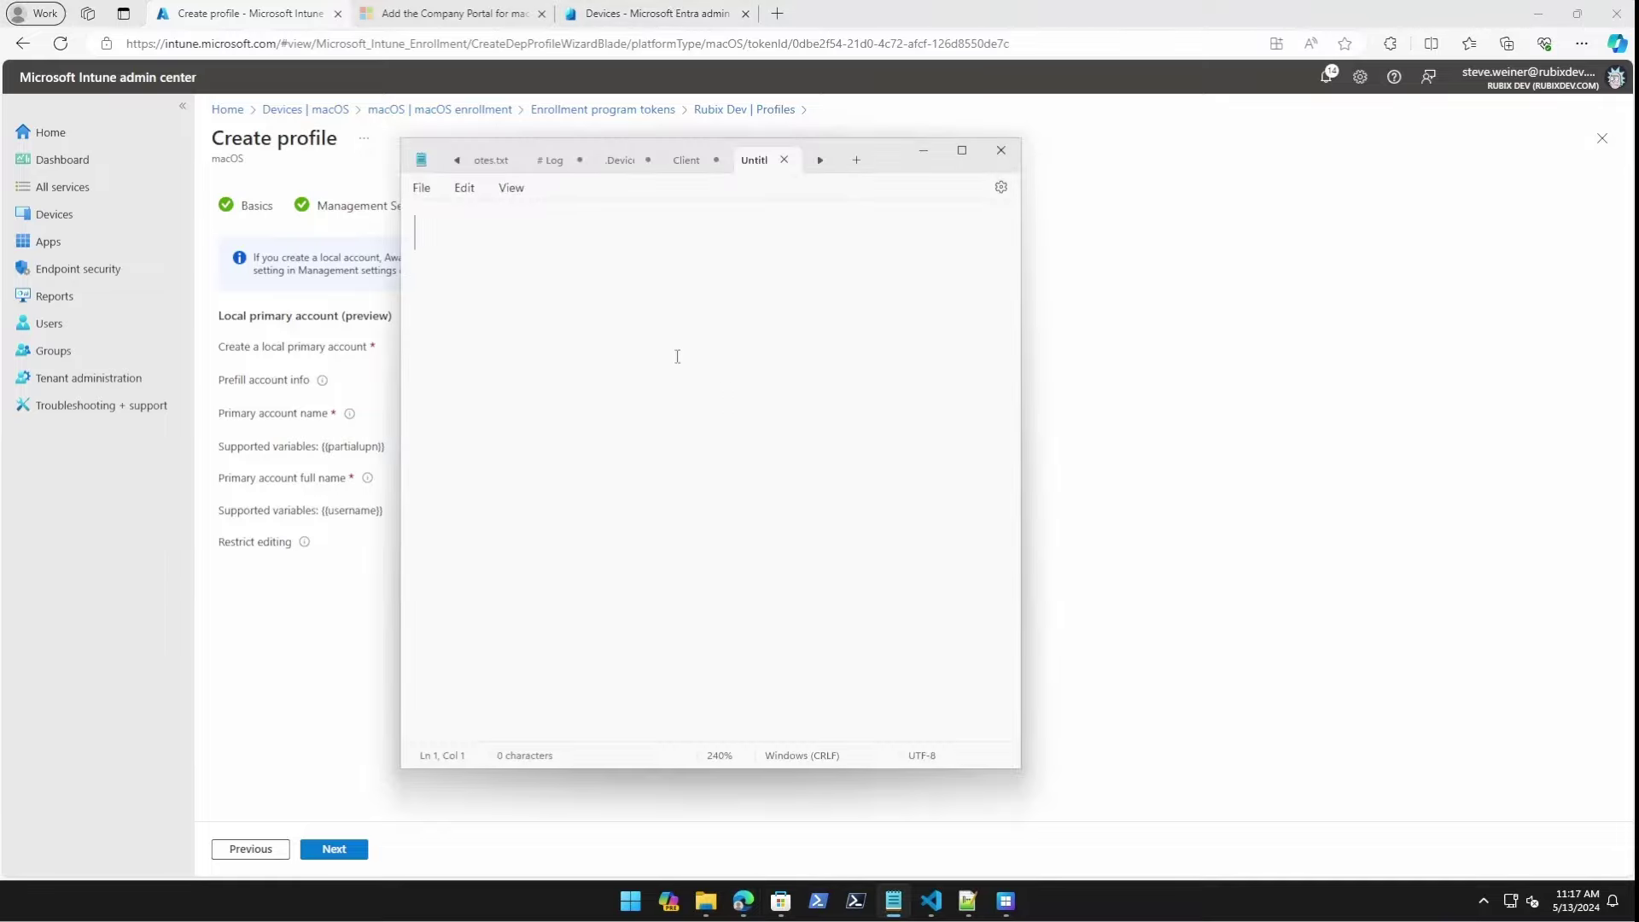
pyautogui.write('Primary Account name')
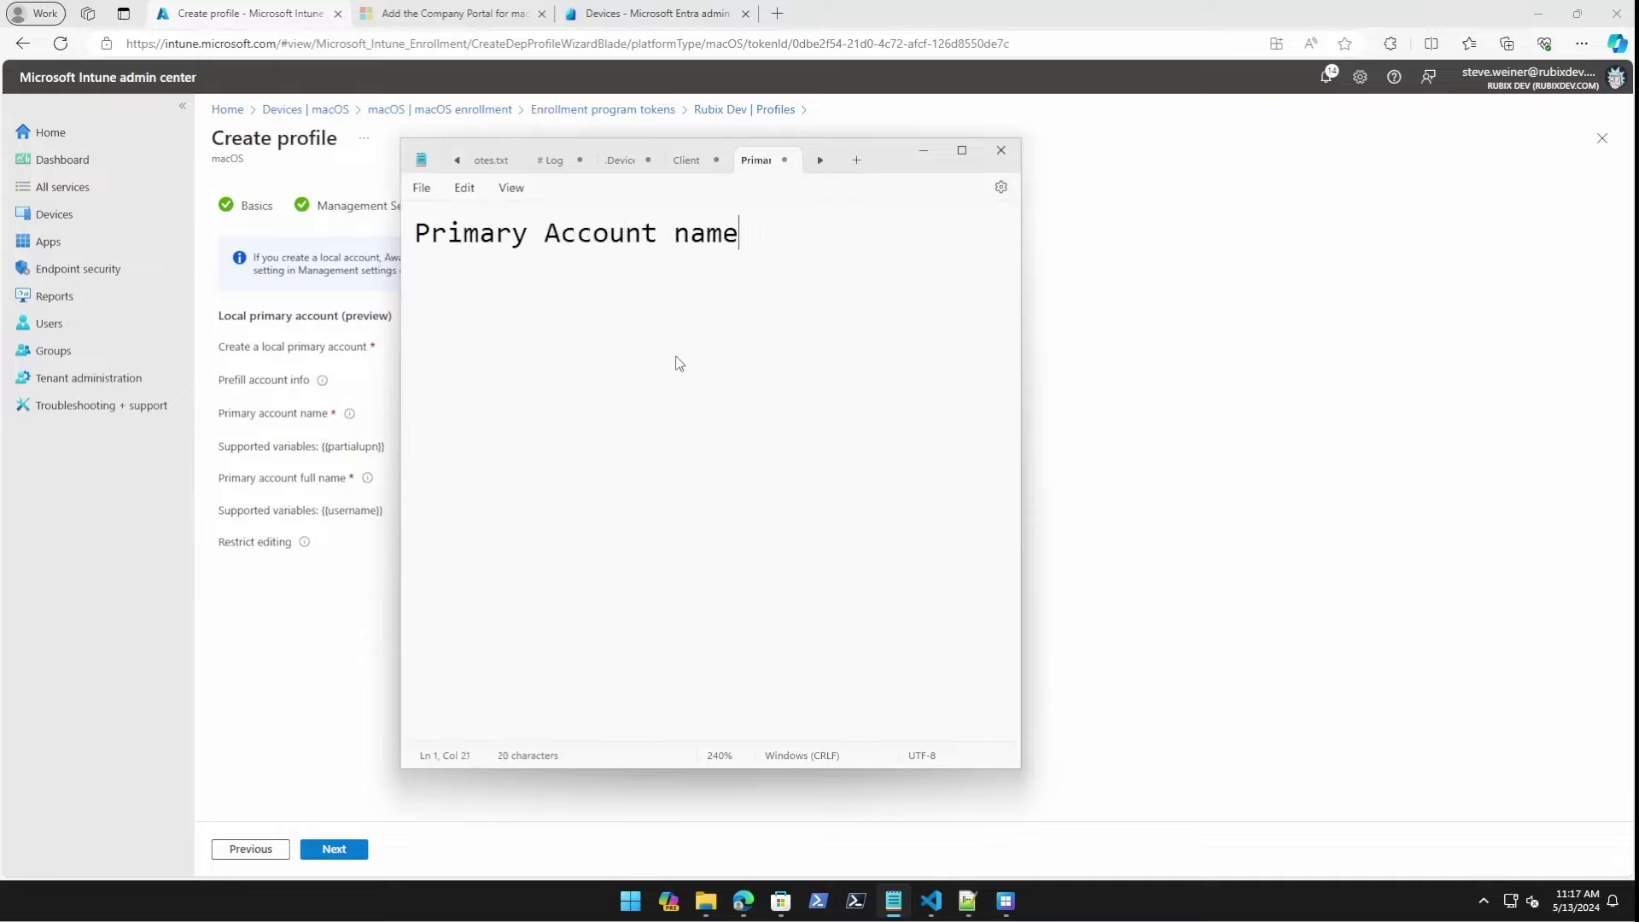
pyautogui.press('Return')
pyautogui.write('{{partialupn ')
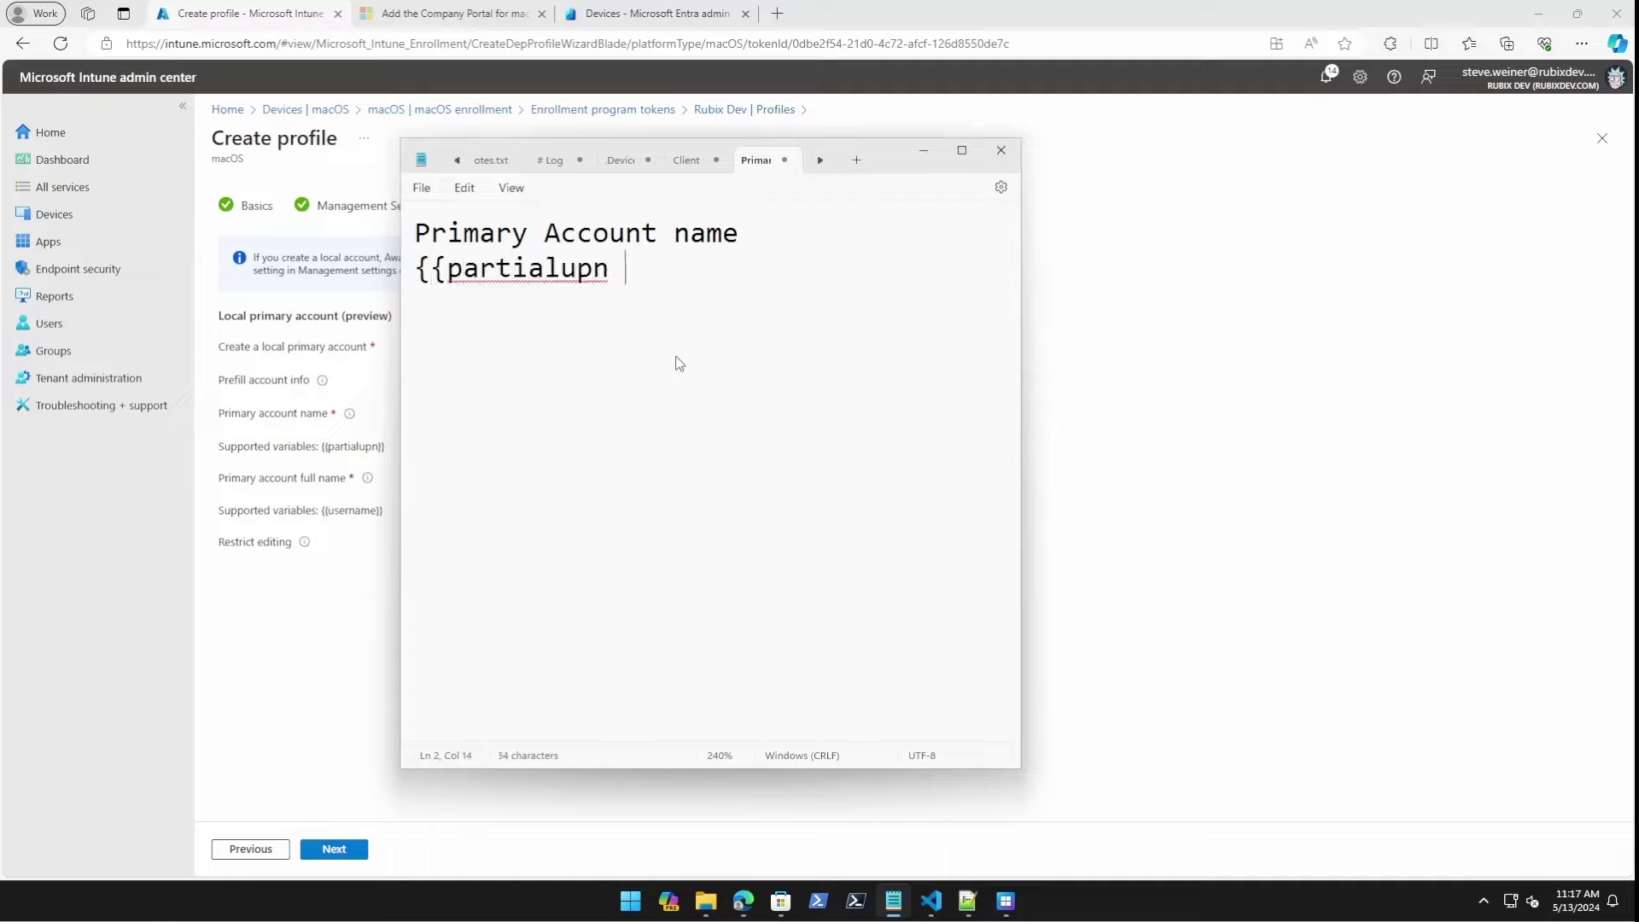
pyautogui.write('}}')
pyautogui.press('Return')
pyautogui.write('Primary Accoun')
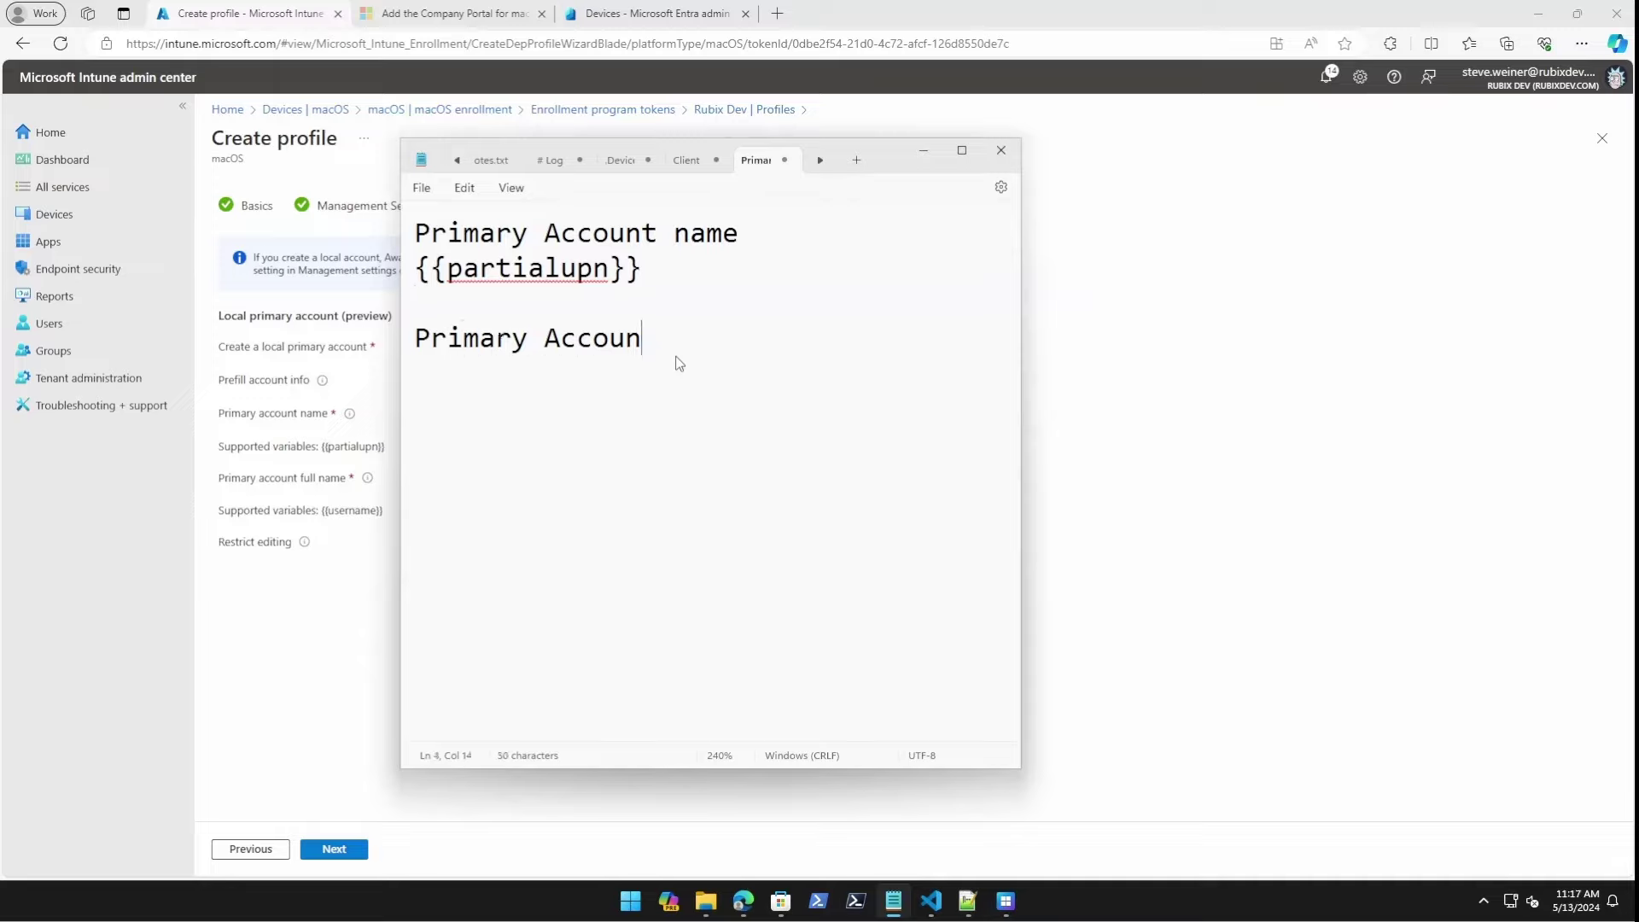
pyautogui.write('t full name')
pyautogui.press('Return')
pyautogui.write('{{')
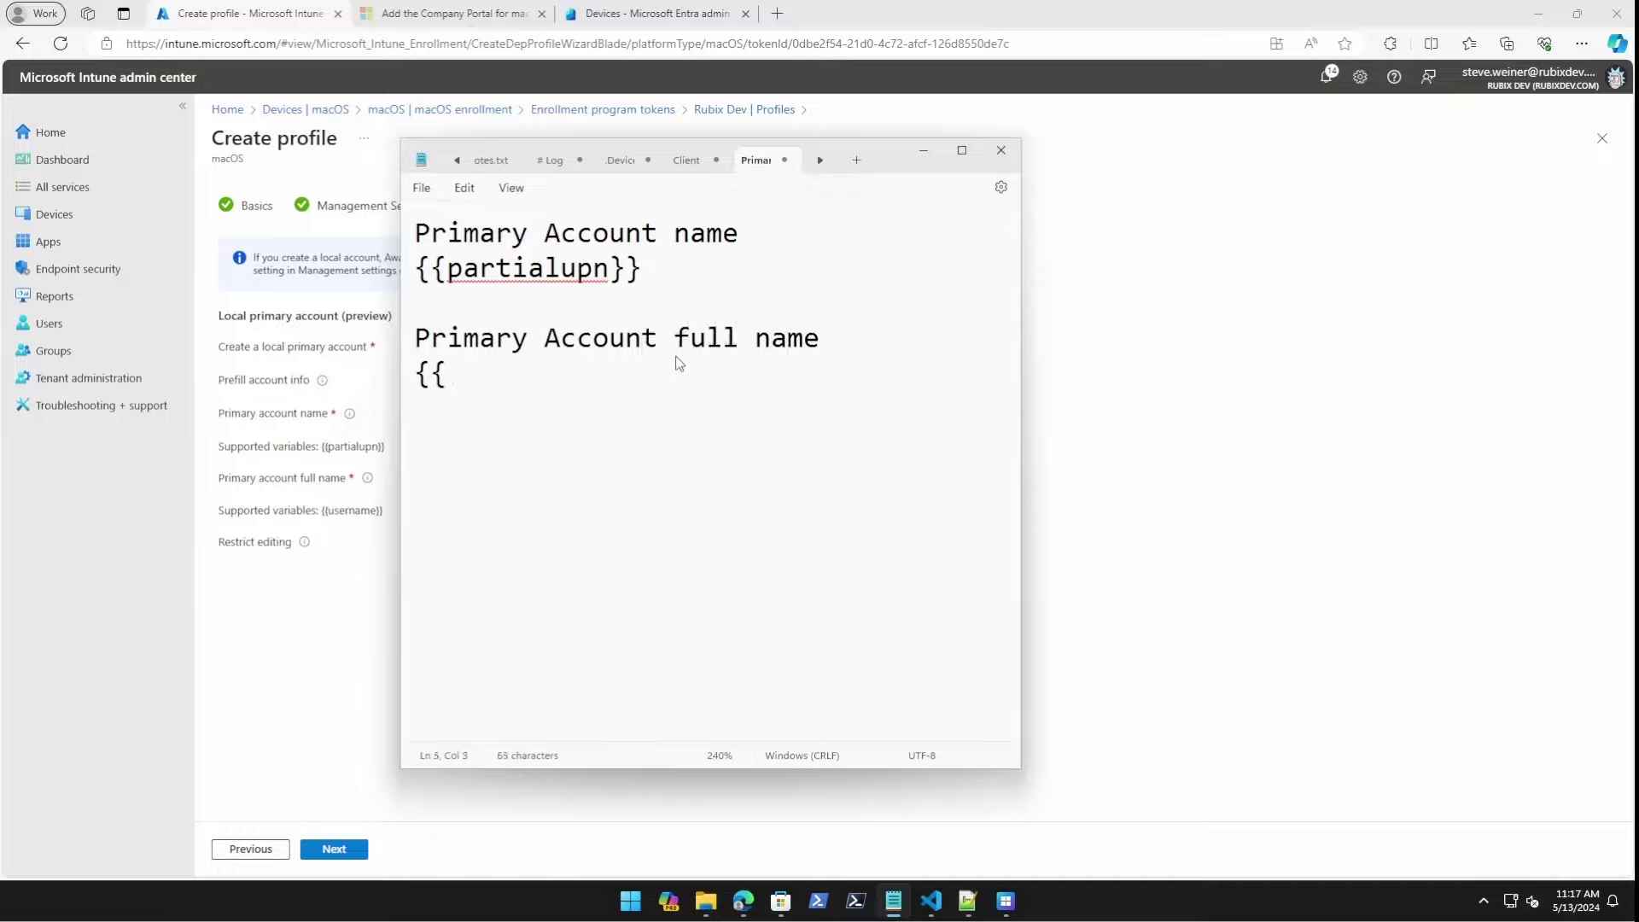
pyautogui.write('userna')
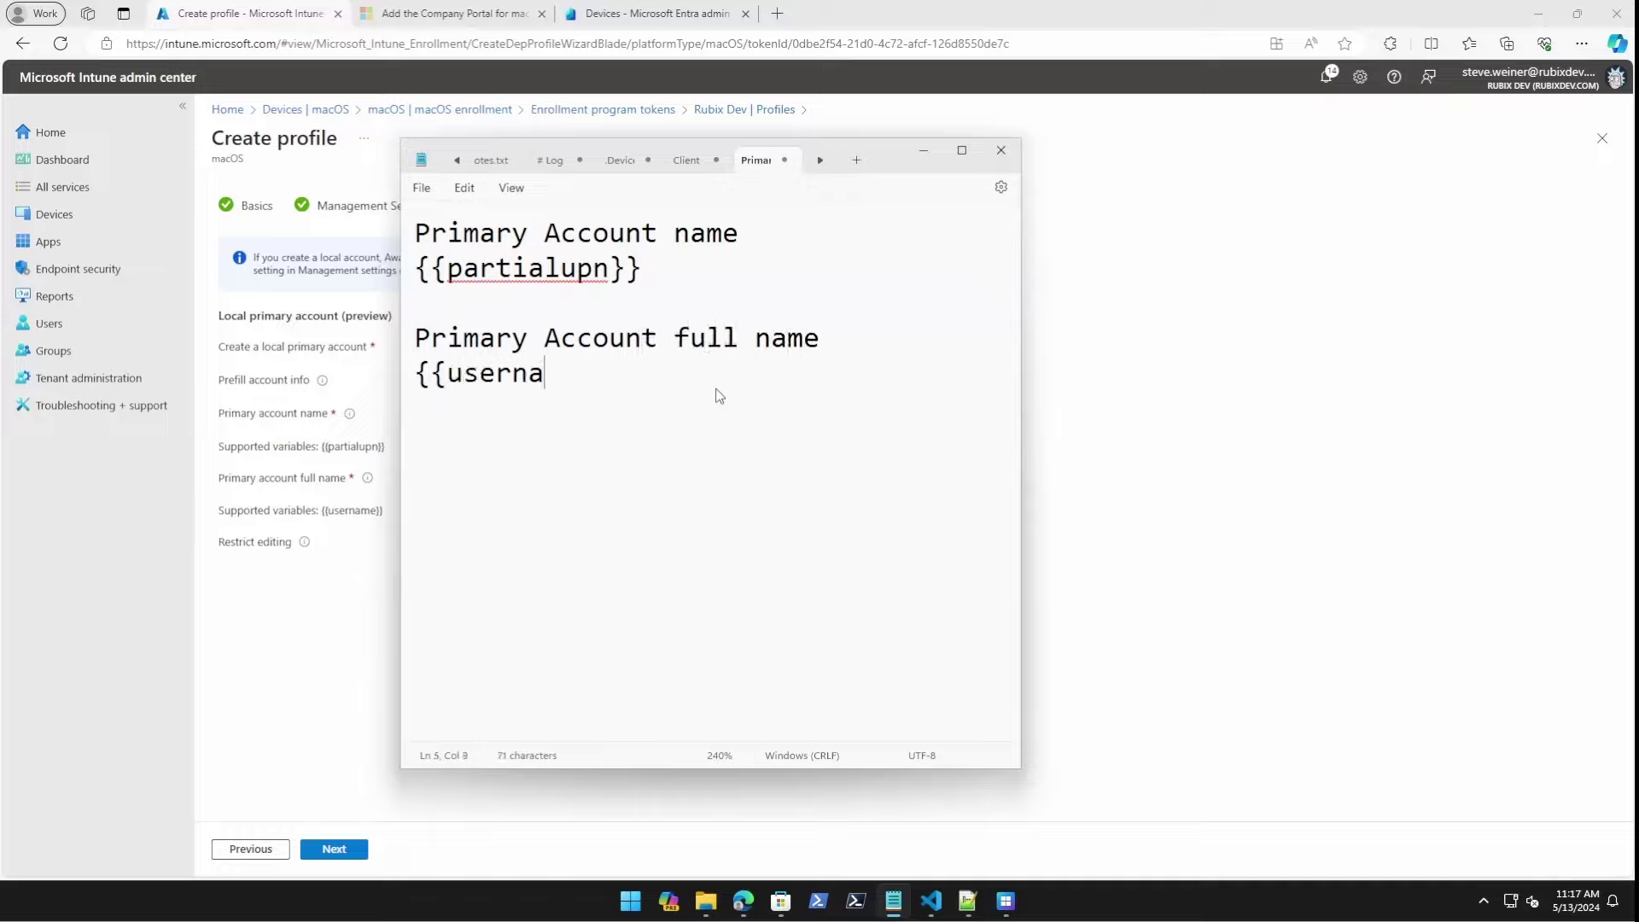
pyautogui.write('me}}')
# Add the sample user's UPN and short name under {{partialupn}} and full name under {{username}}.
pyautogui.moveTo(883, 163); pyautogui.dragTo(1297, 194)
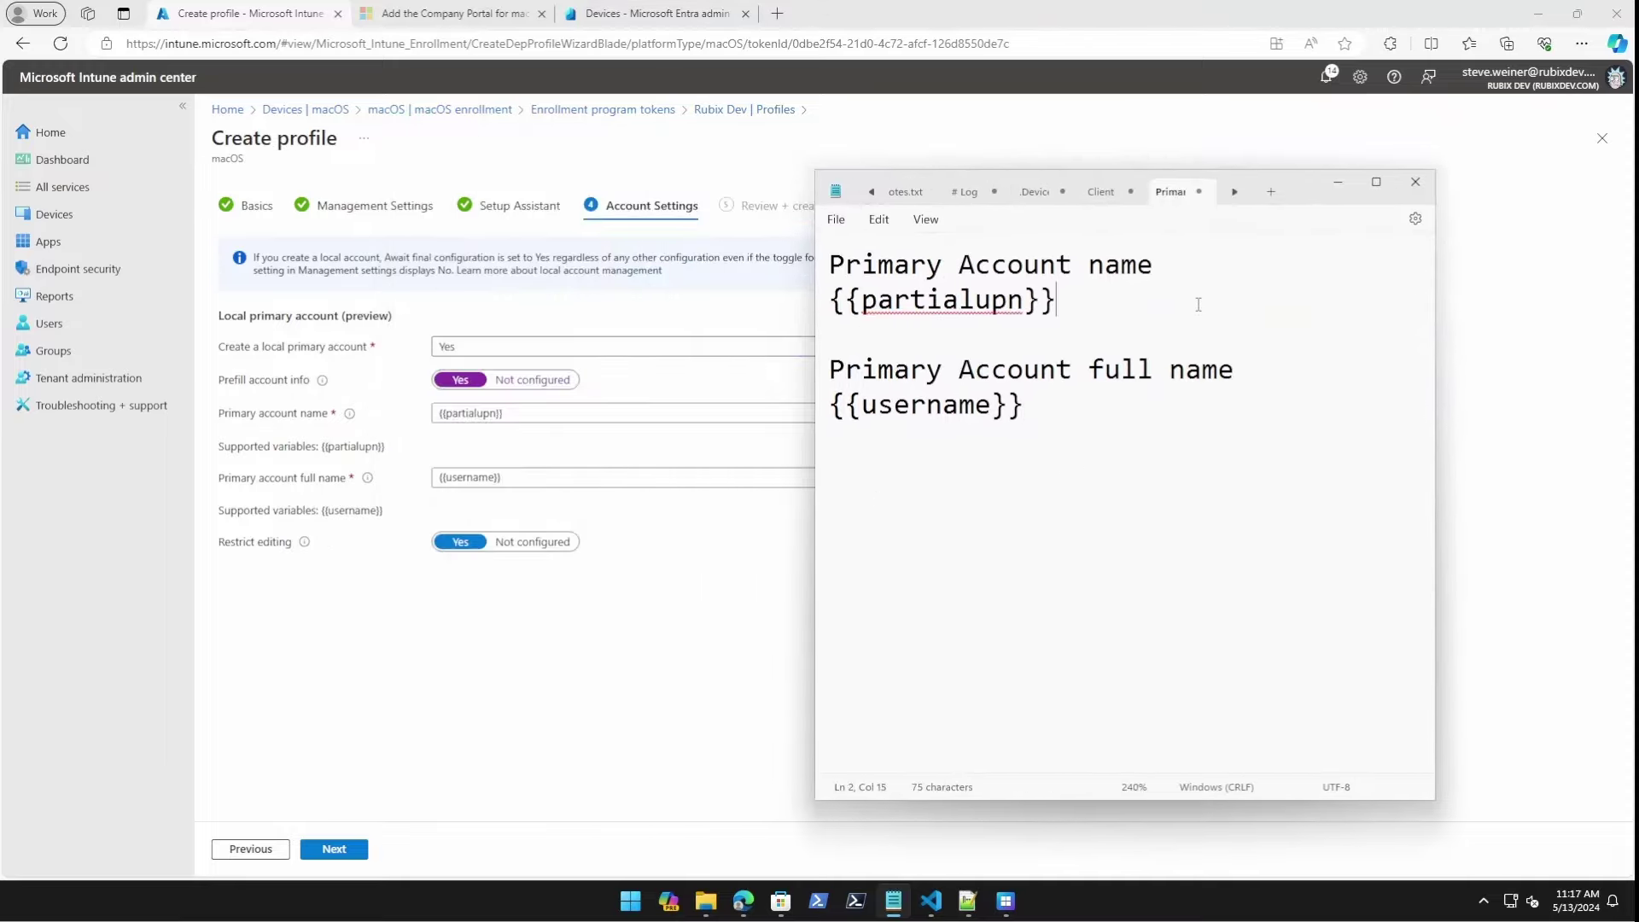
pyautogui.press('Return')
pyautogui.press('Return')
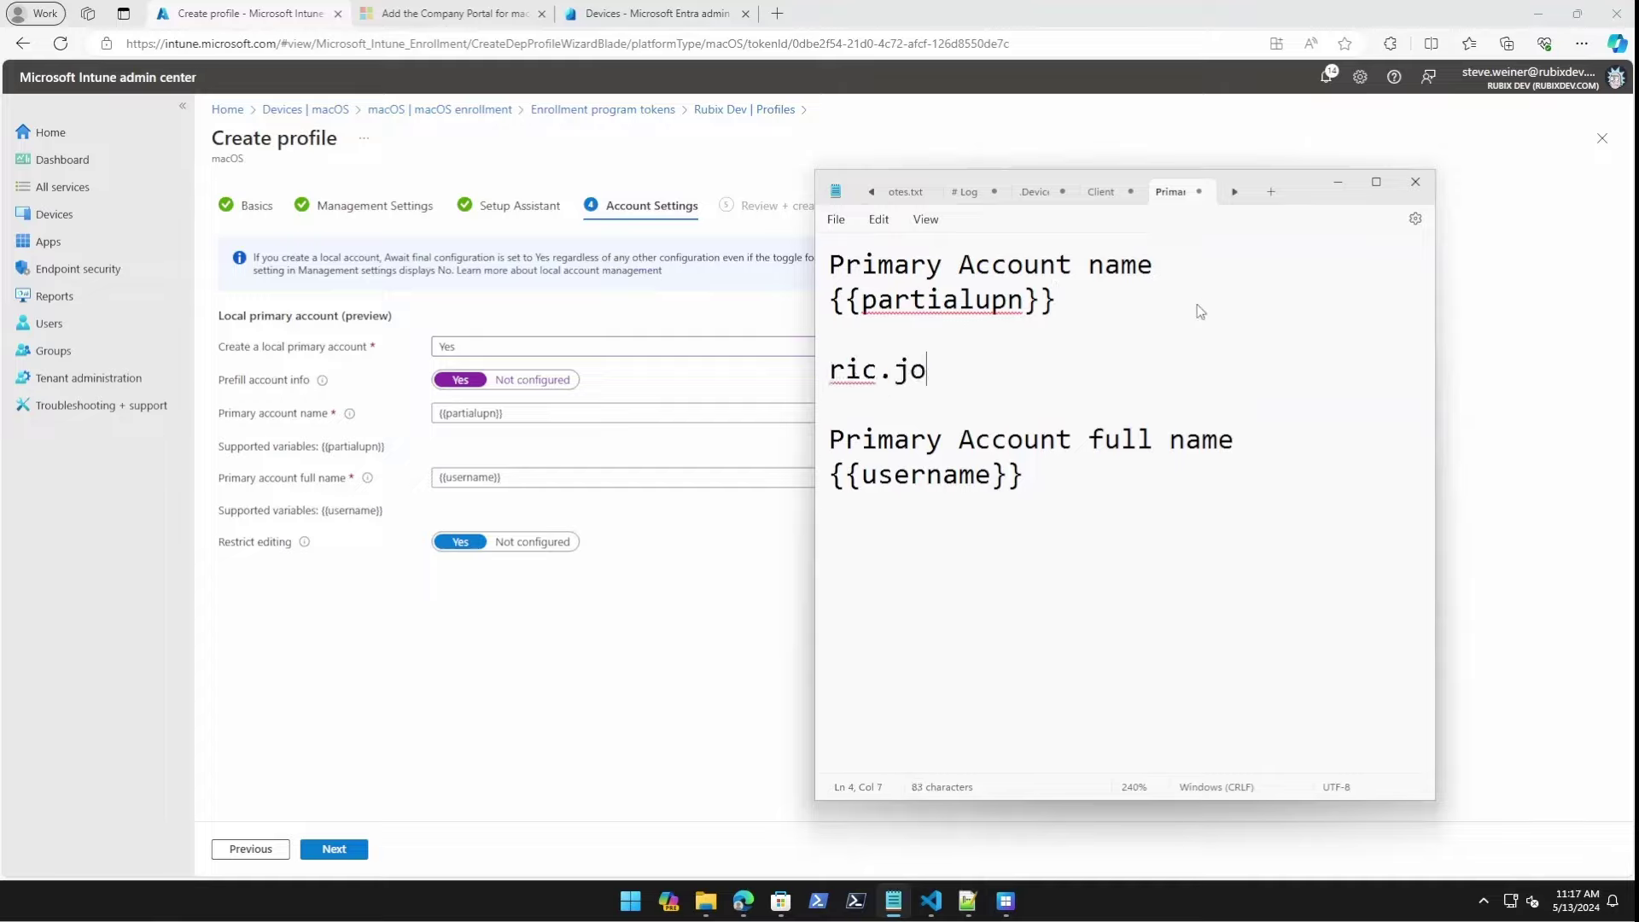
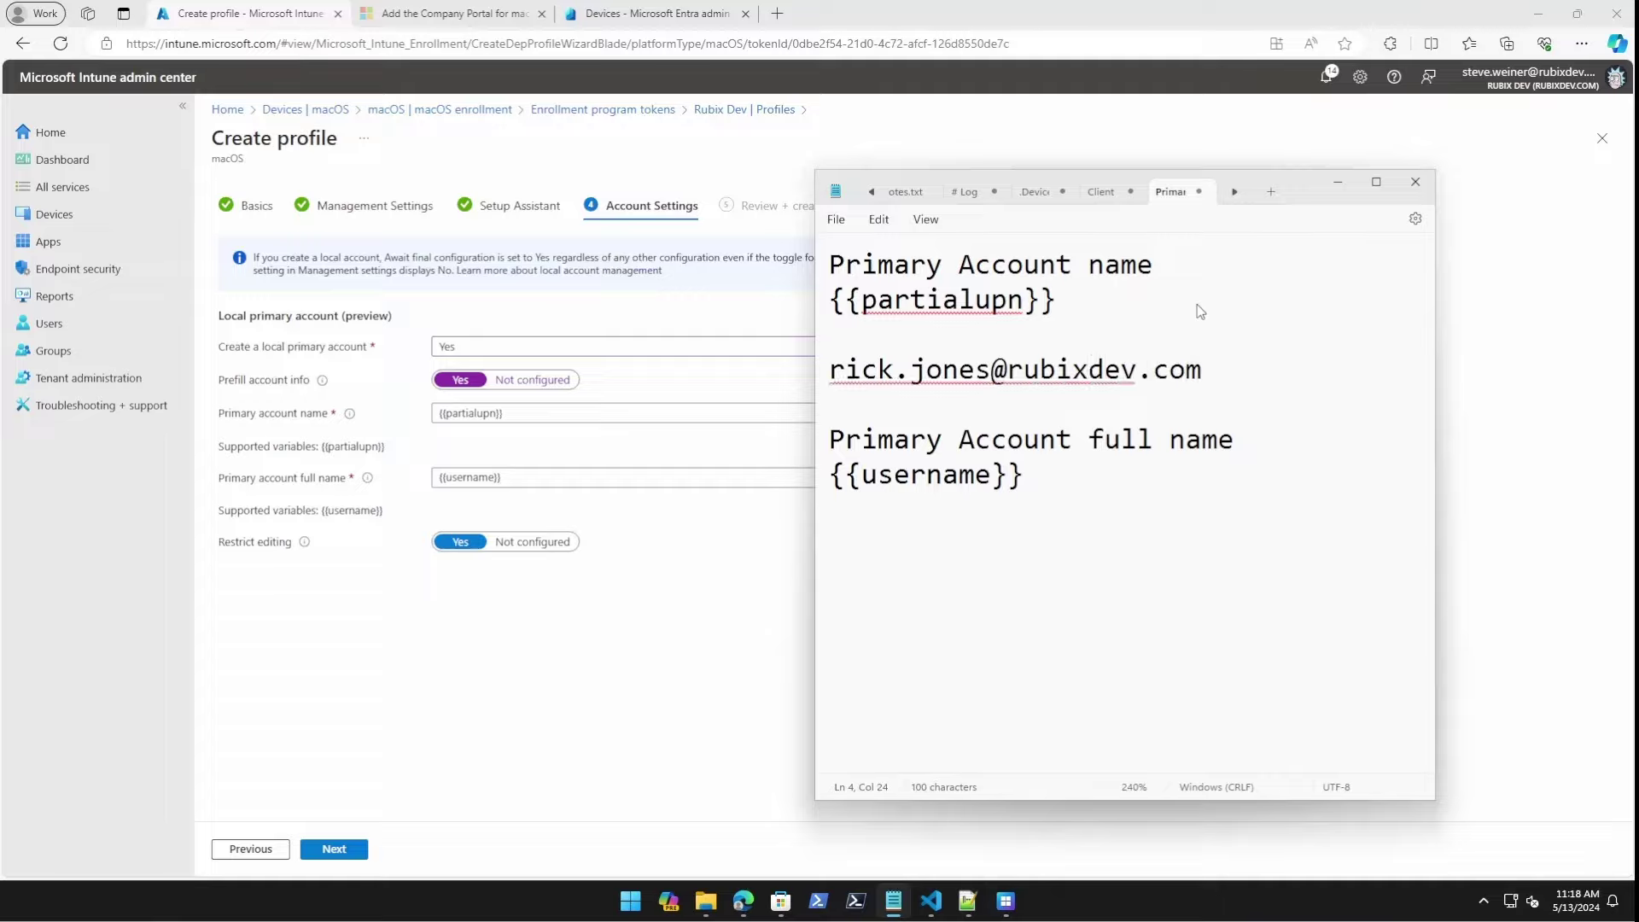
pyautogui.press('Return')
pyautogui.press('Return')
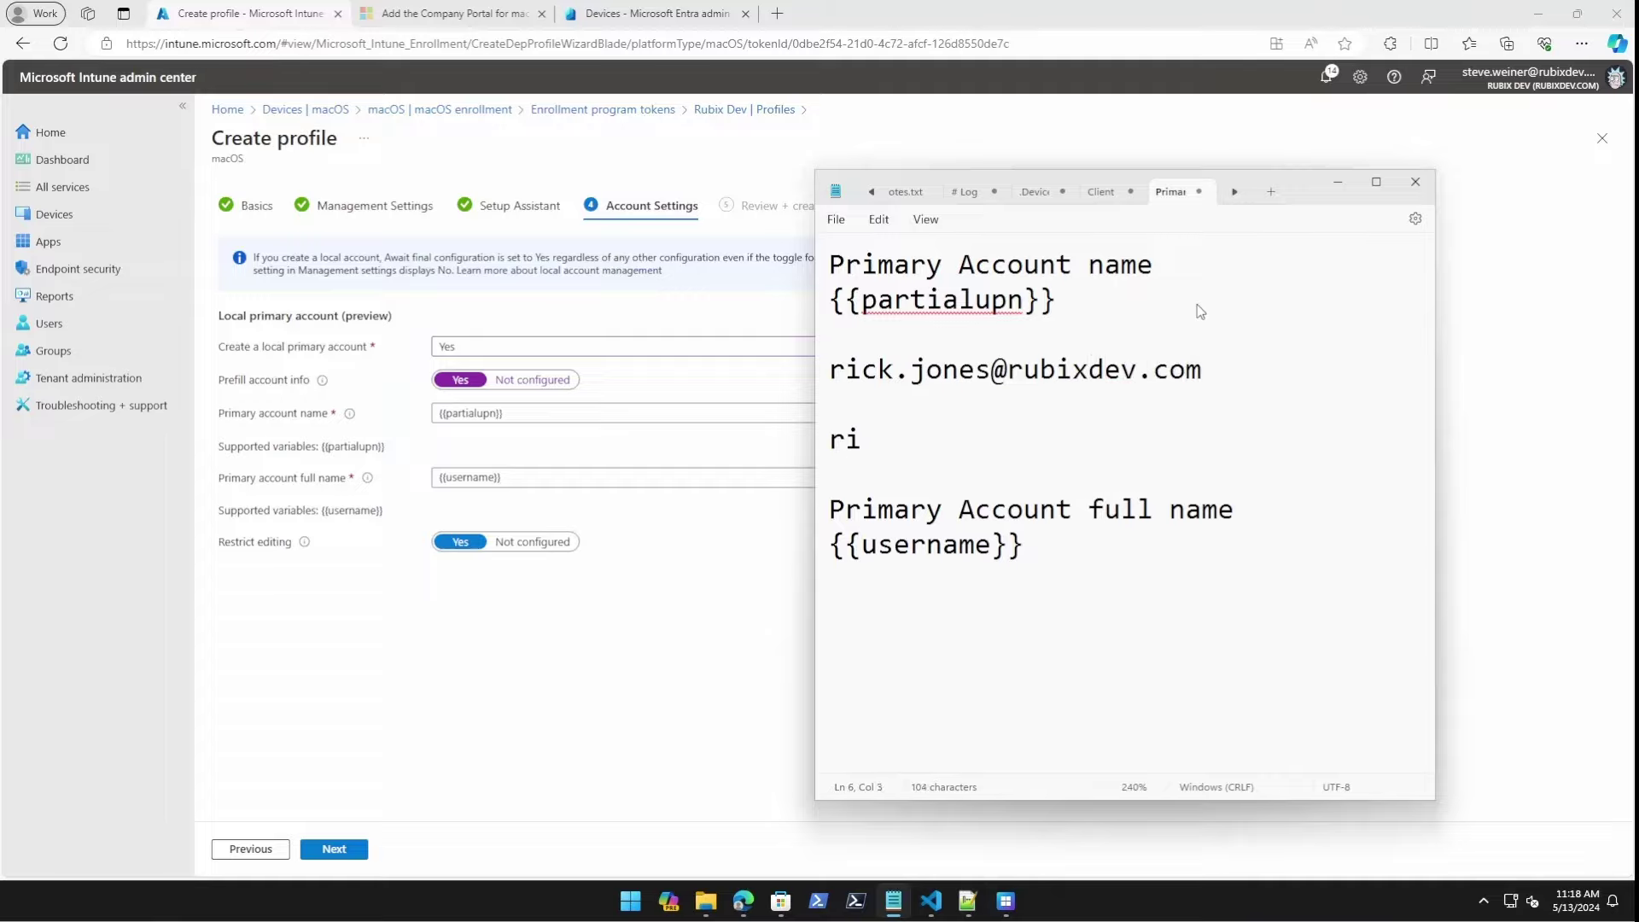
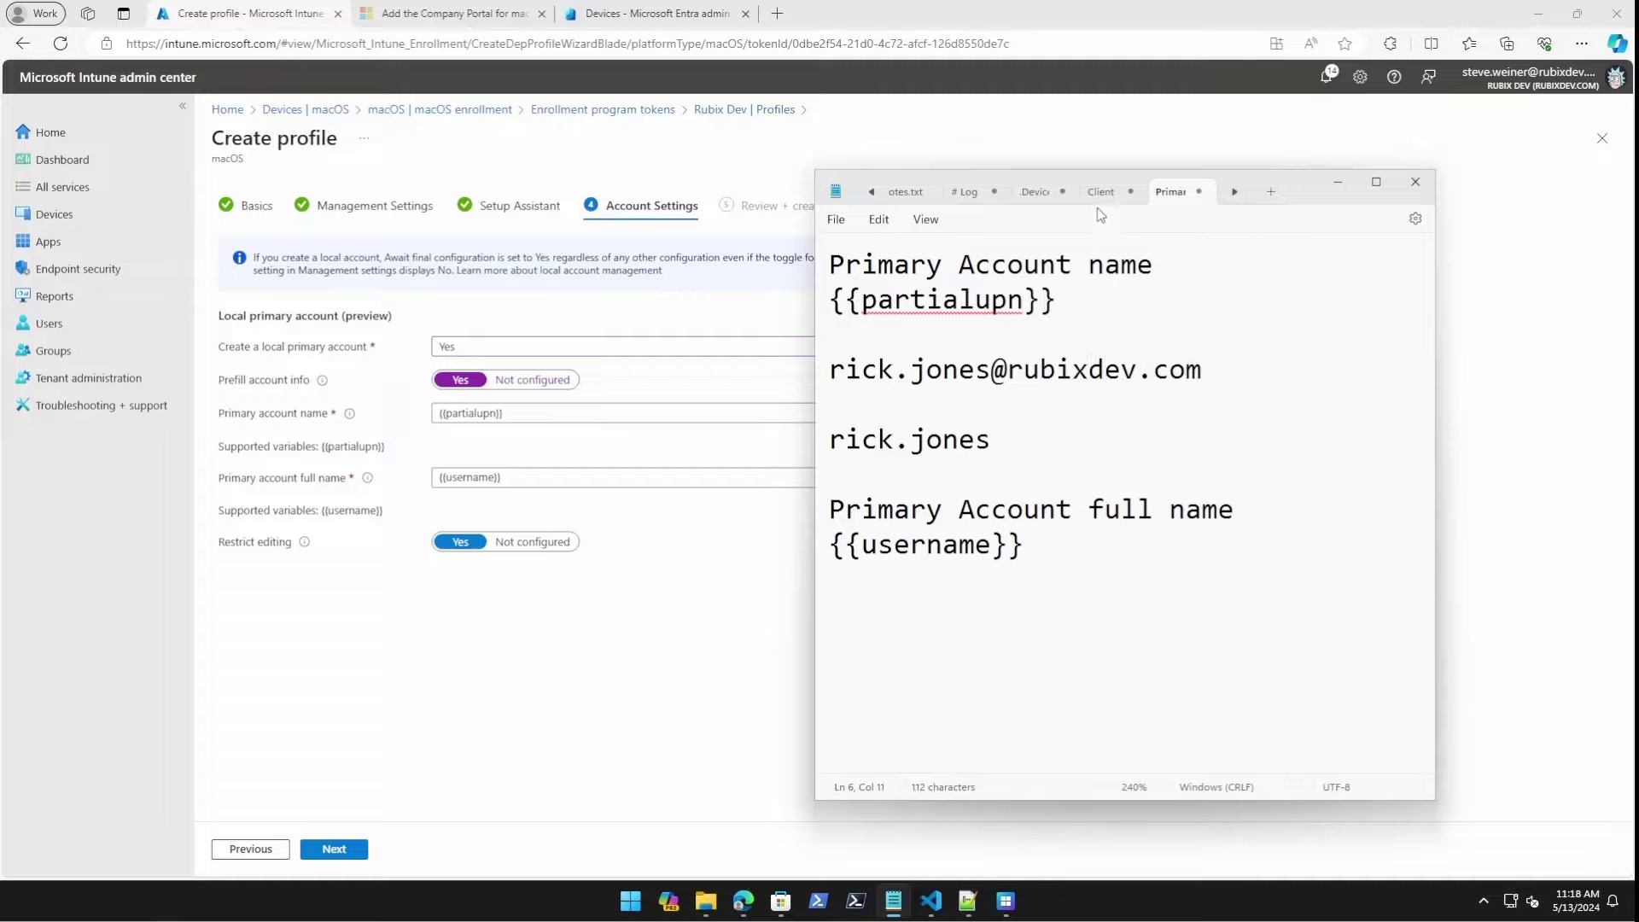
pyautogui.moveTo(1035, 445); pyautogui.dragTo(820, 443)
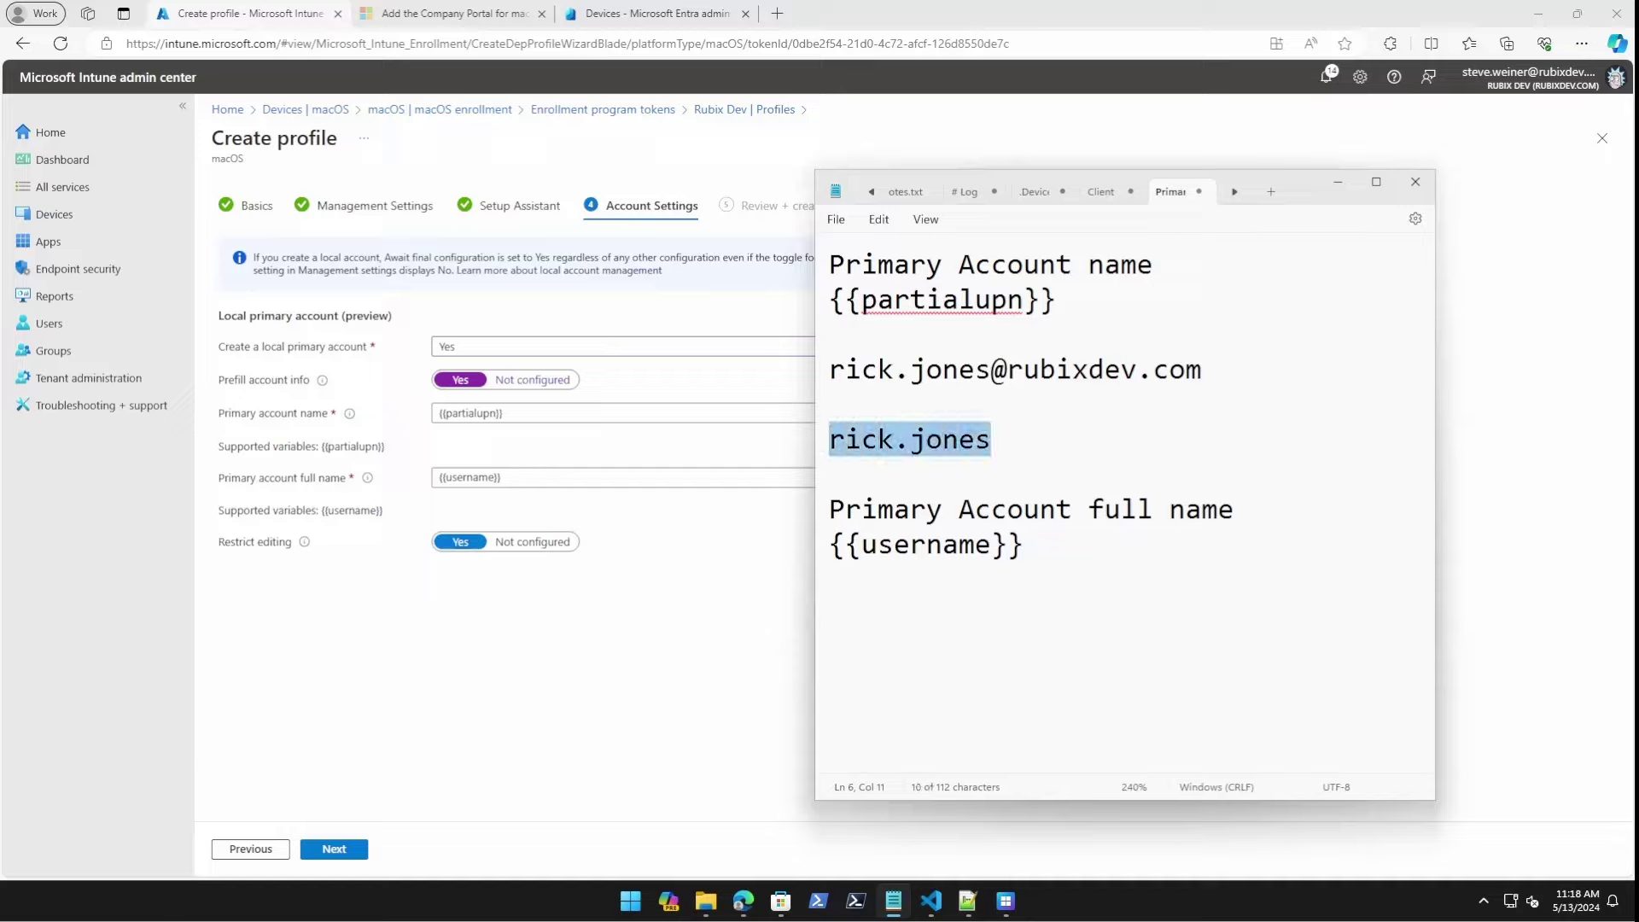
pyautogui.hotkey('ctrl', 'End')
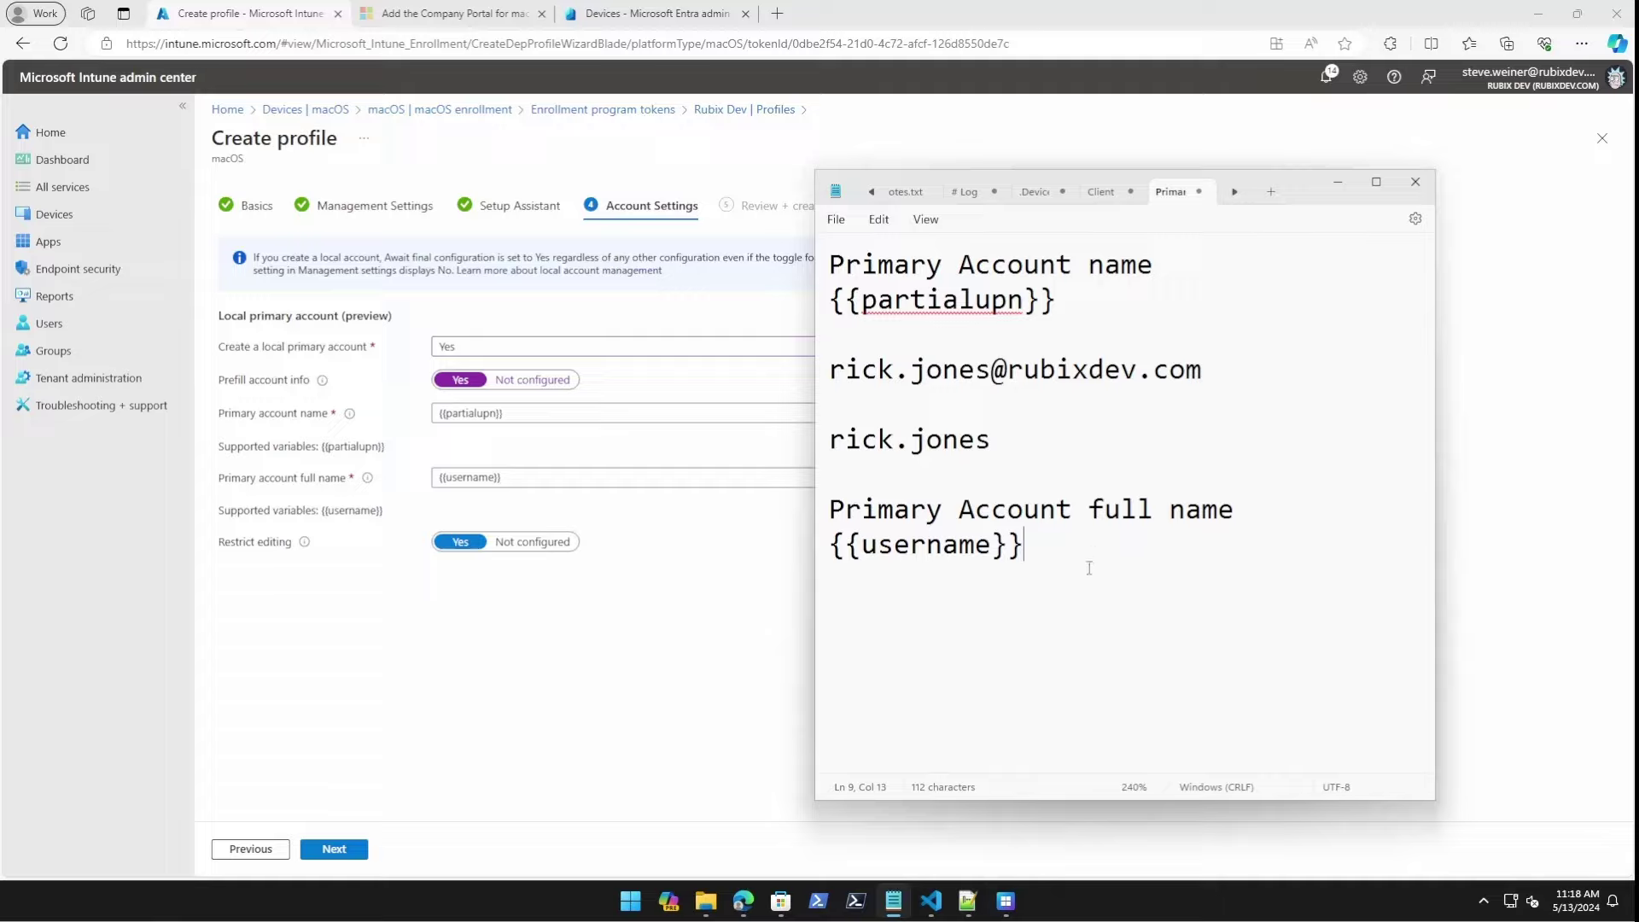
pyautogui.press('Return')
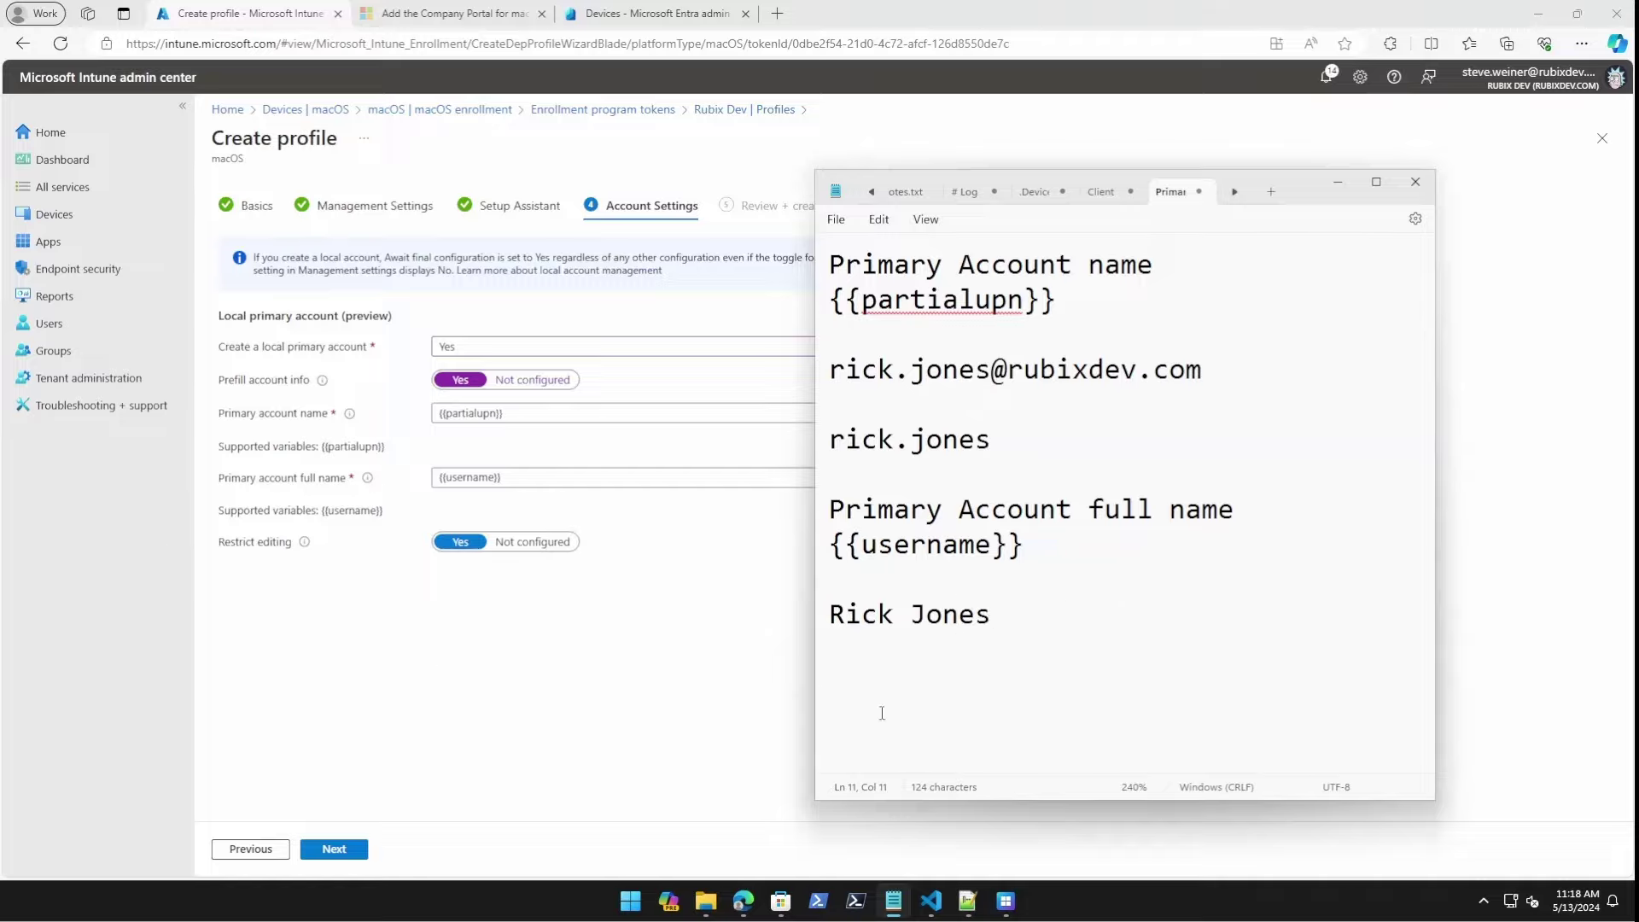
# Create the YouTube Mac enrollment profile from the summary page.
pyautogui.click(414, 656)
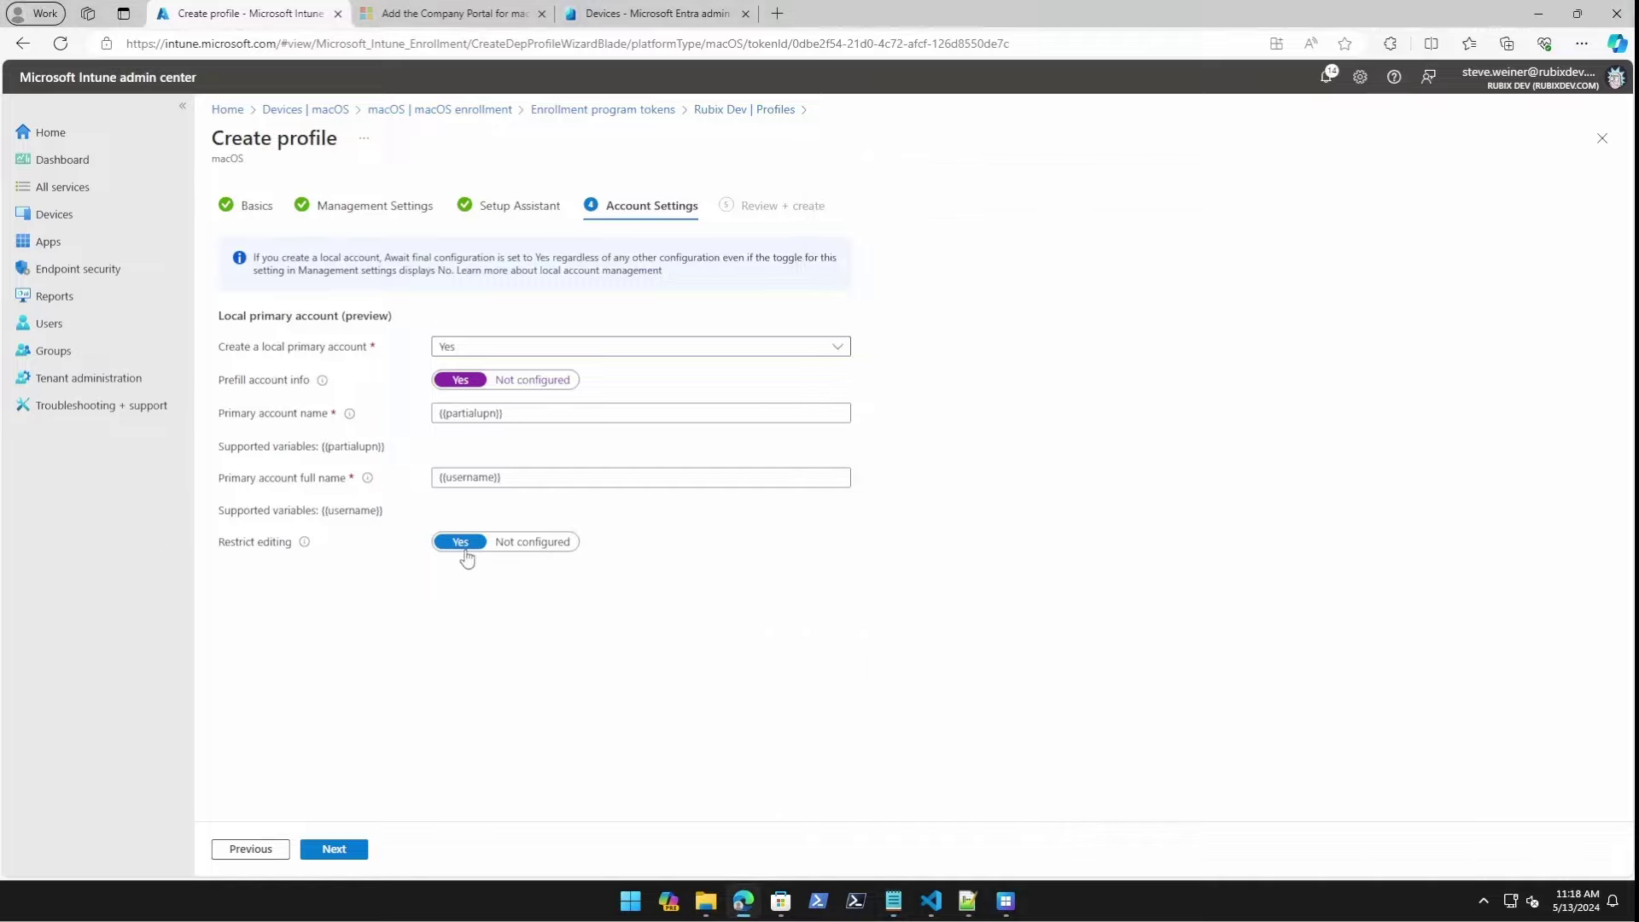
pyautogui.click(334, 849)
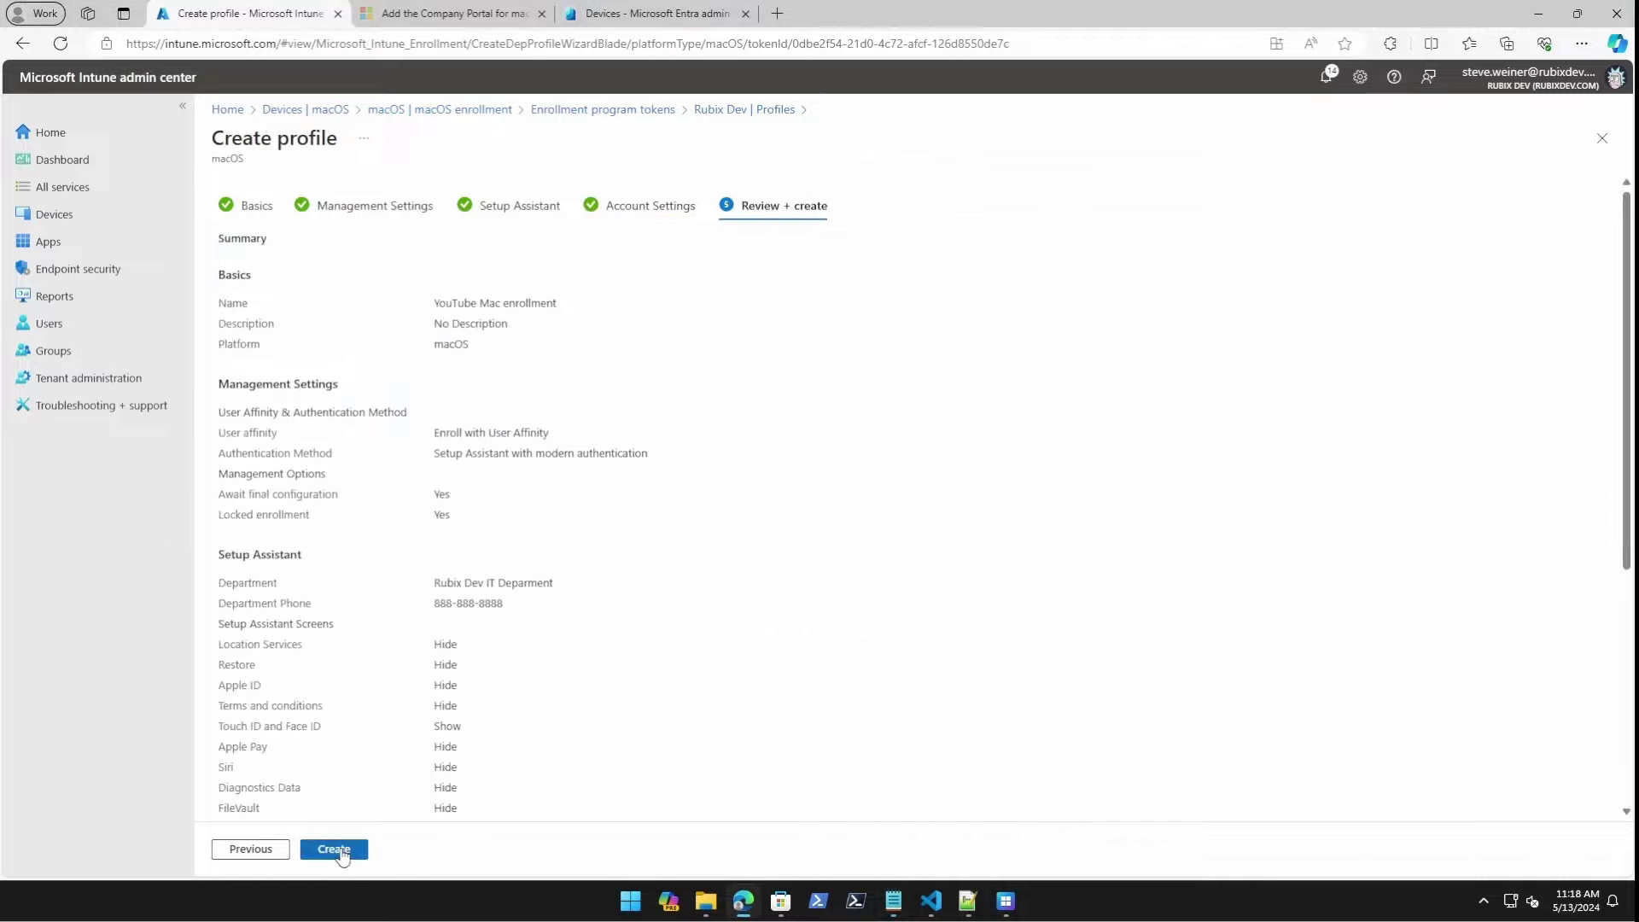
pyautogui.click(755, 111)
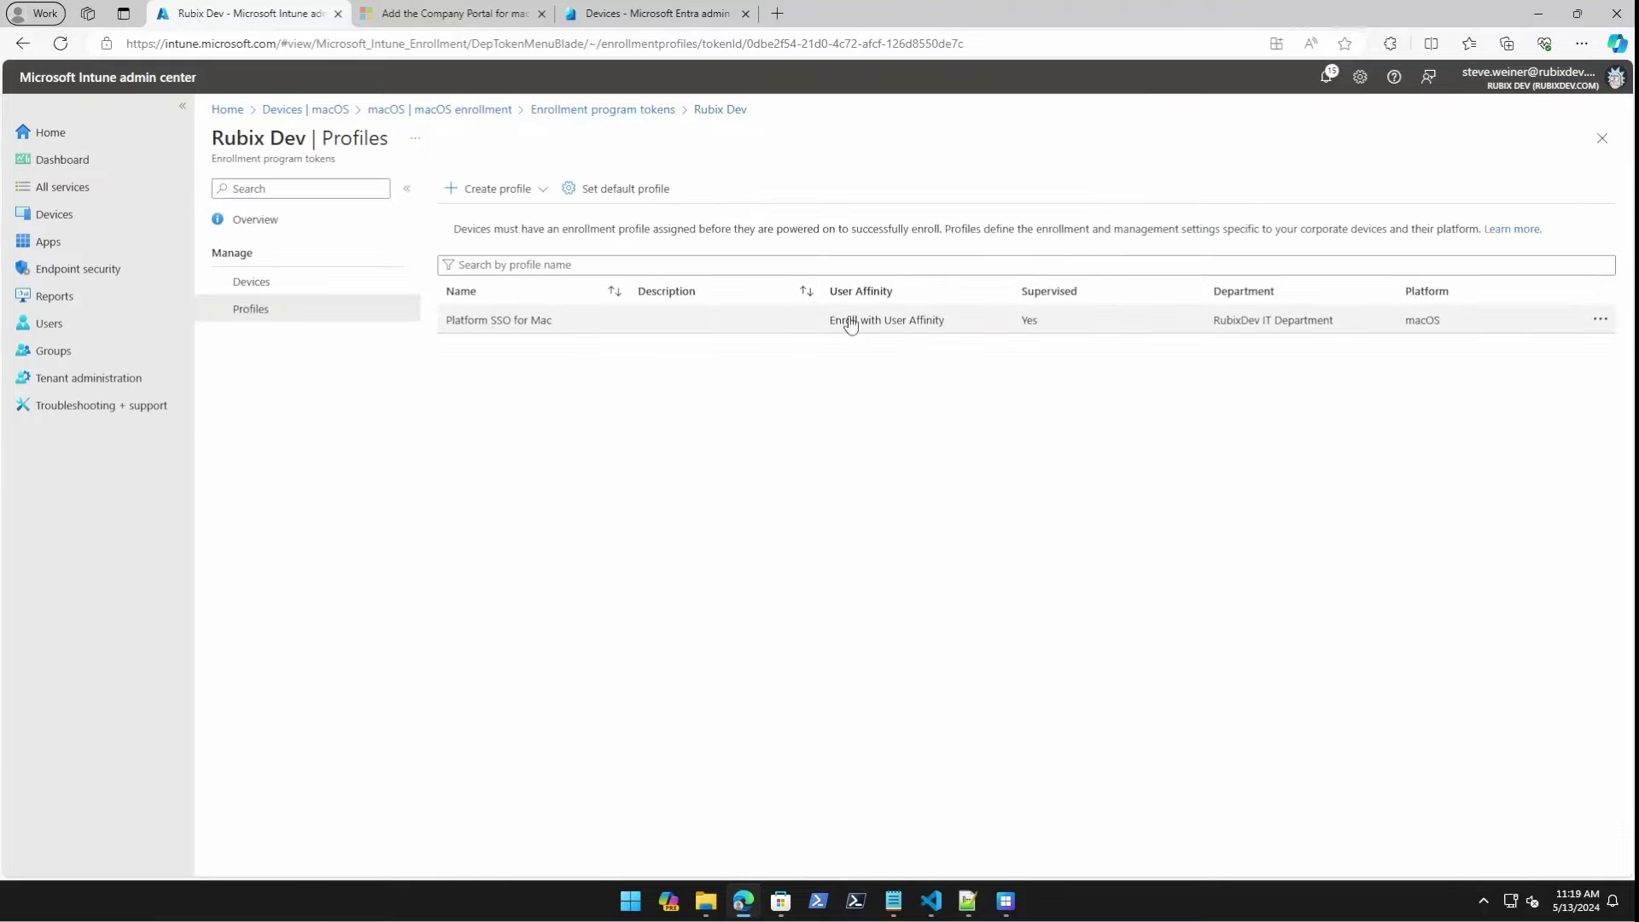
# Confirm the synced Mac's properties show the assigned Platform SSO for Mac profile.
pyautogui.click(245, 287)
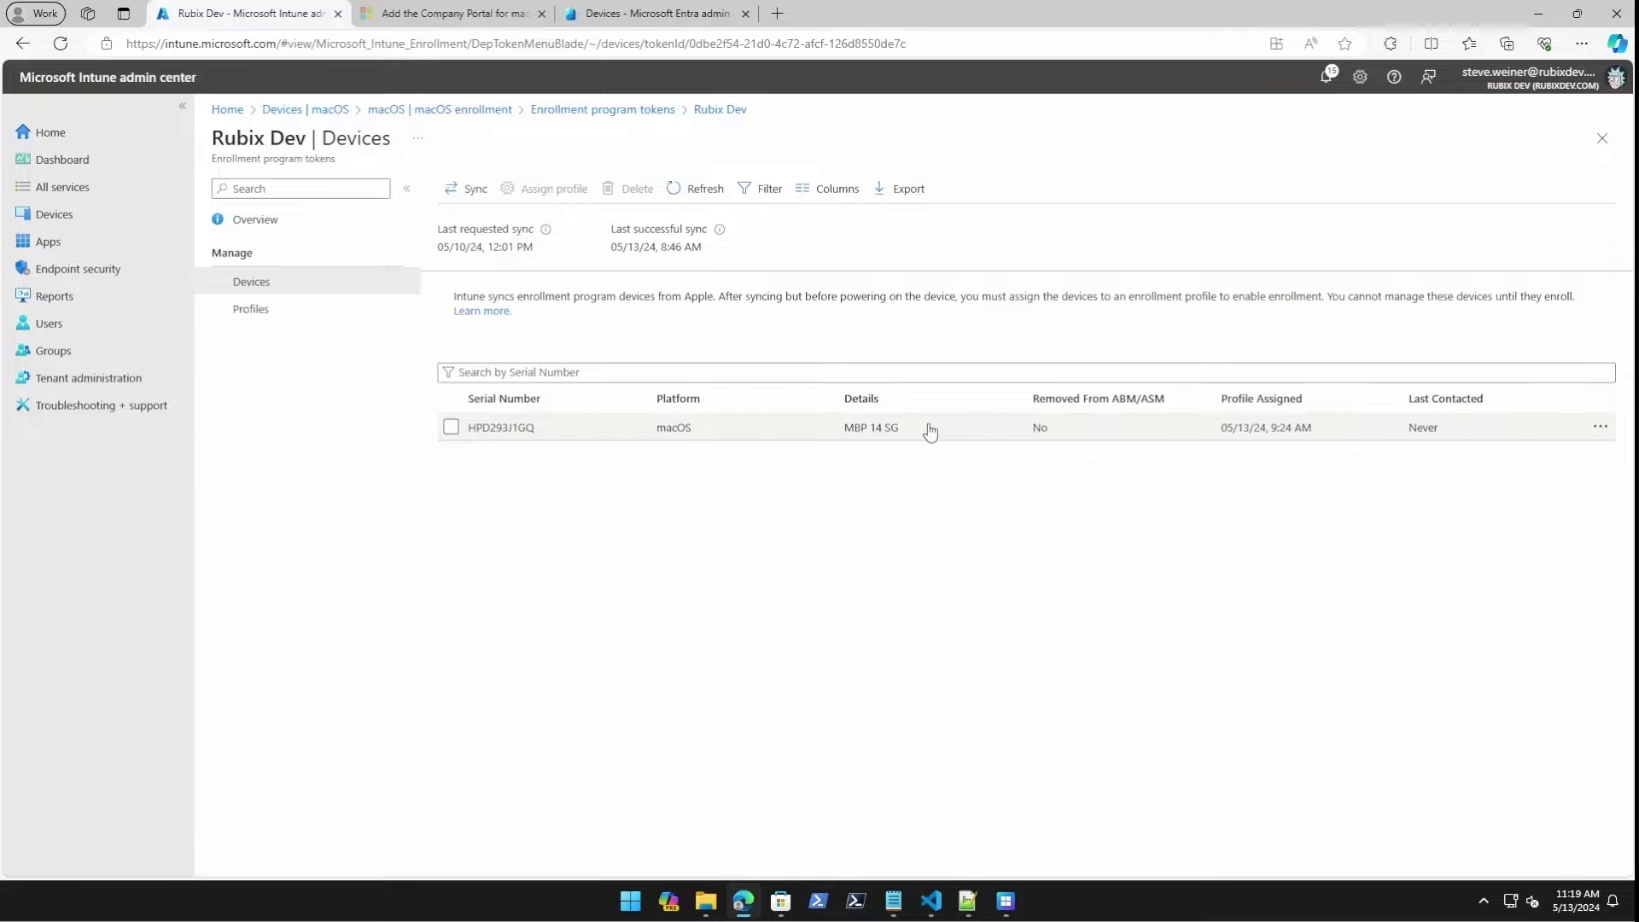
pyautogui.click(534, 428)
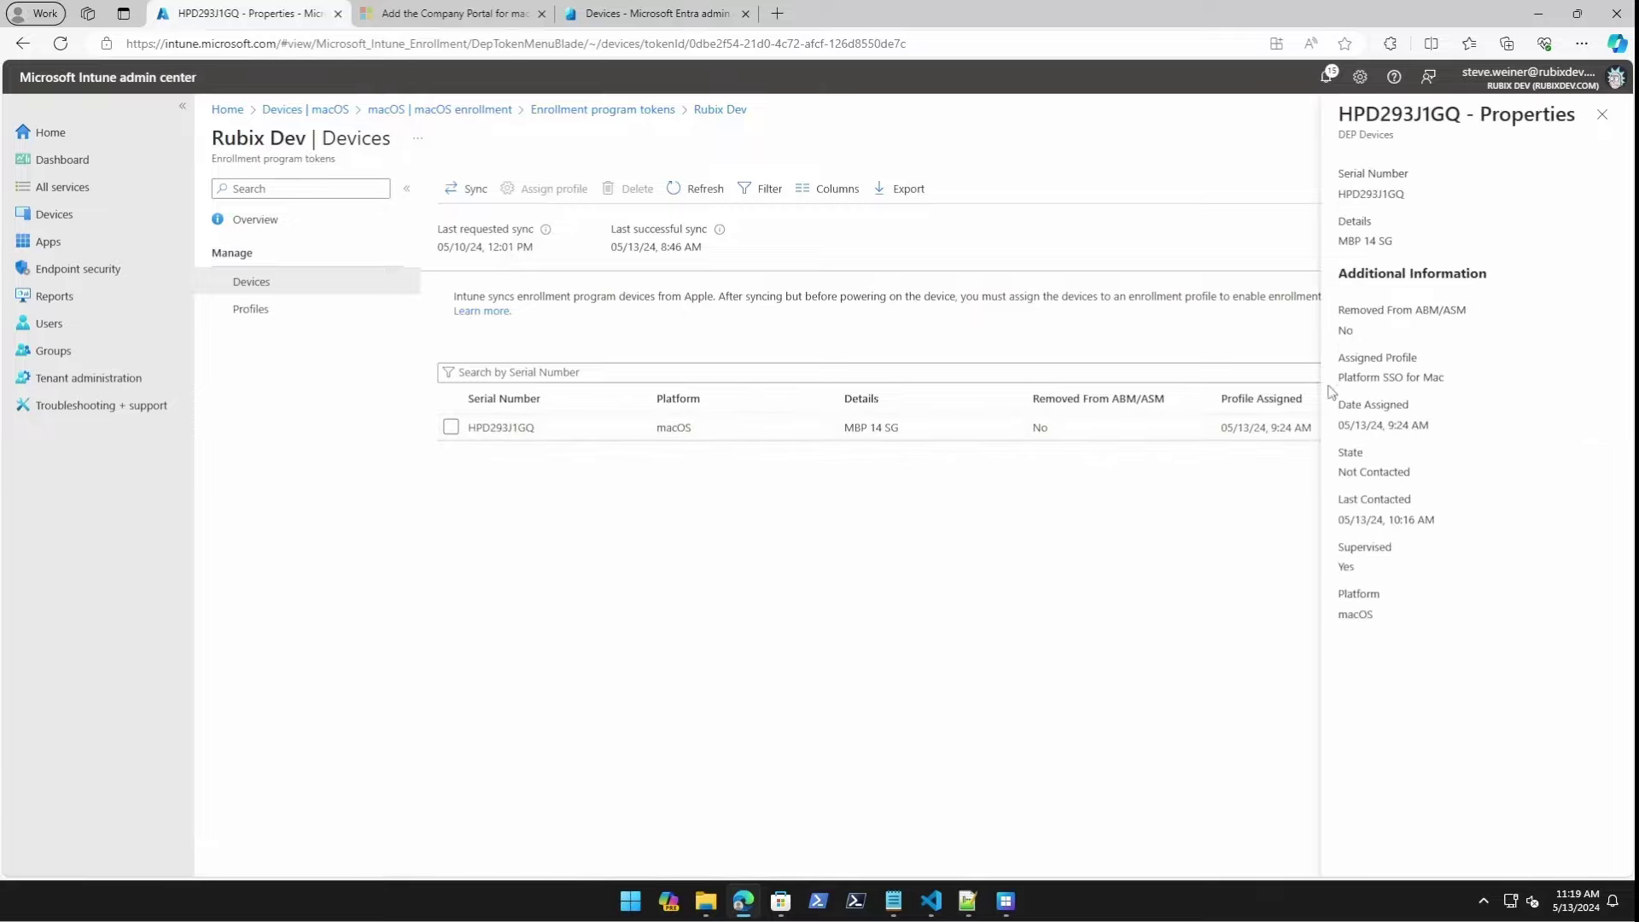
pyautogui.moveTo(1345, 378); pyautogui.dragTo(1489, 381)
pyautogui.click(1494, 389)
pyautogui.click(139, 250)
# Open the macOS apps list and read the Learn section on installing Company Portal as a LOB app.
pyautogui.click(292, 391)
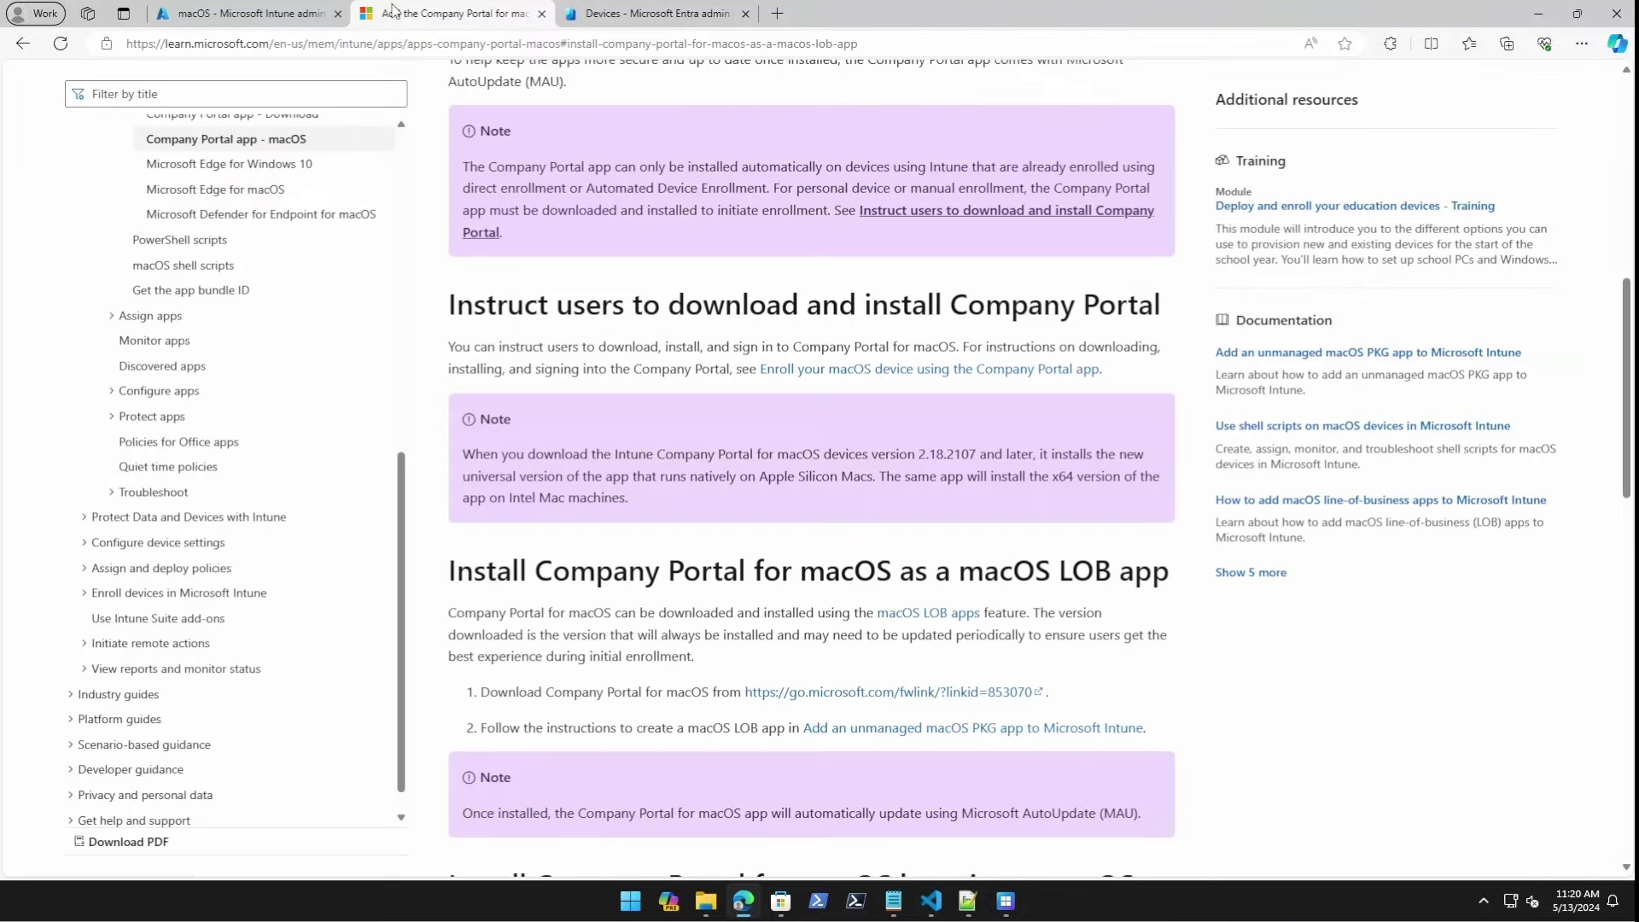
pyautogui.scroll(8, 679, 554)
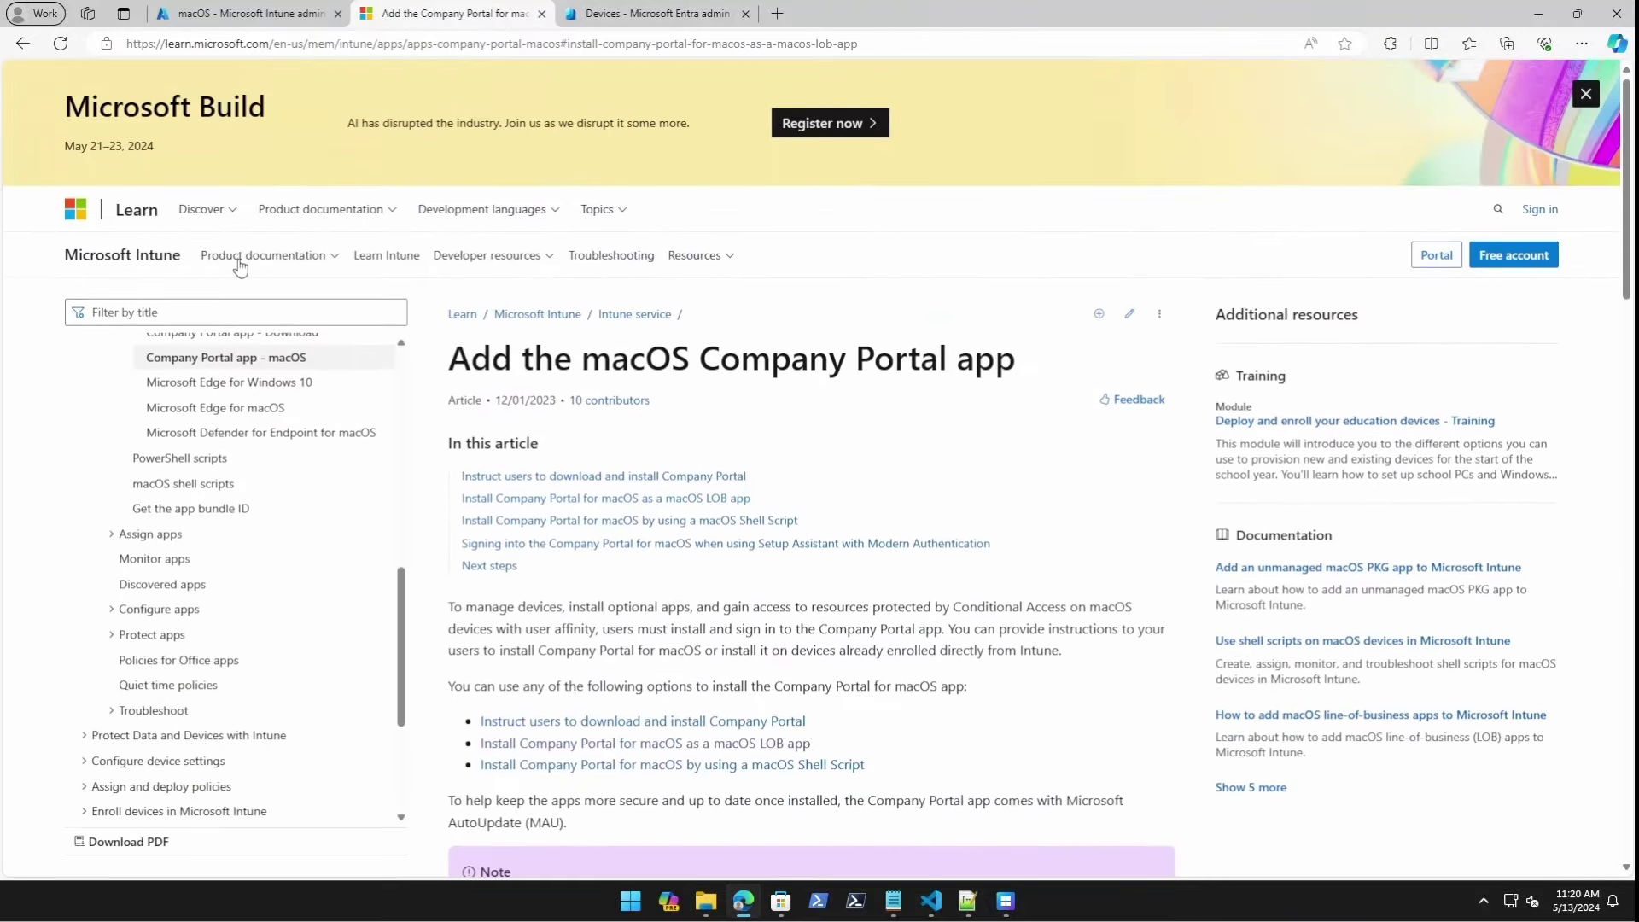
pyautogui.scroll(-6, 721, 369)
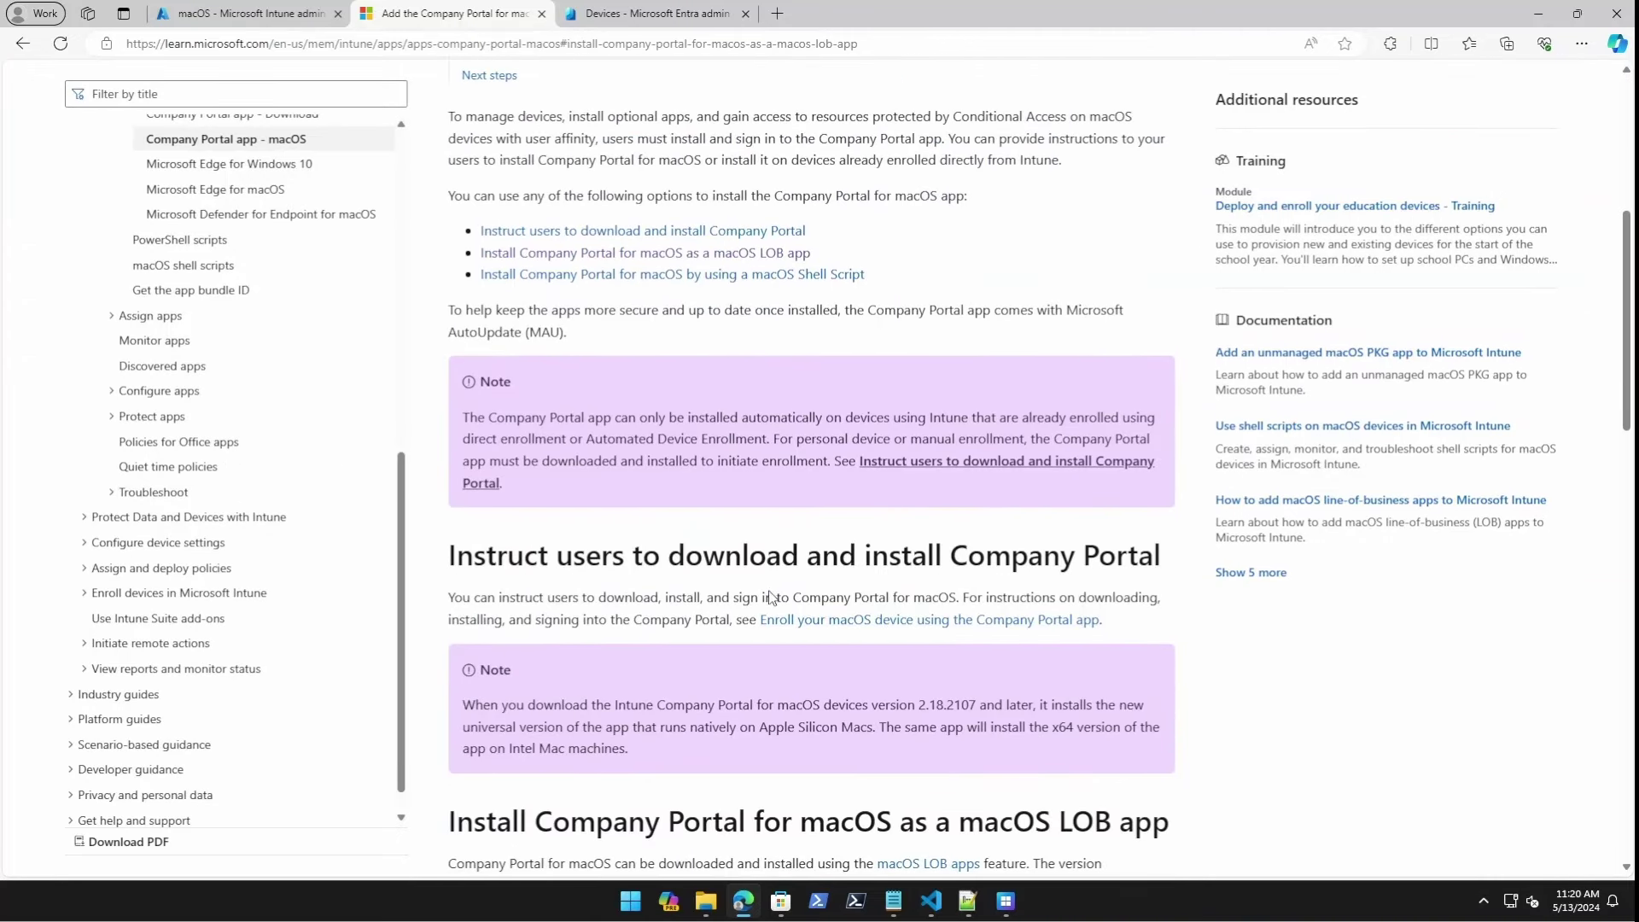
pyautogui.scroll(-4, 862, 615)
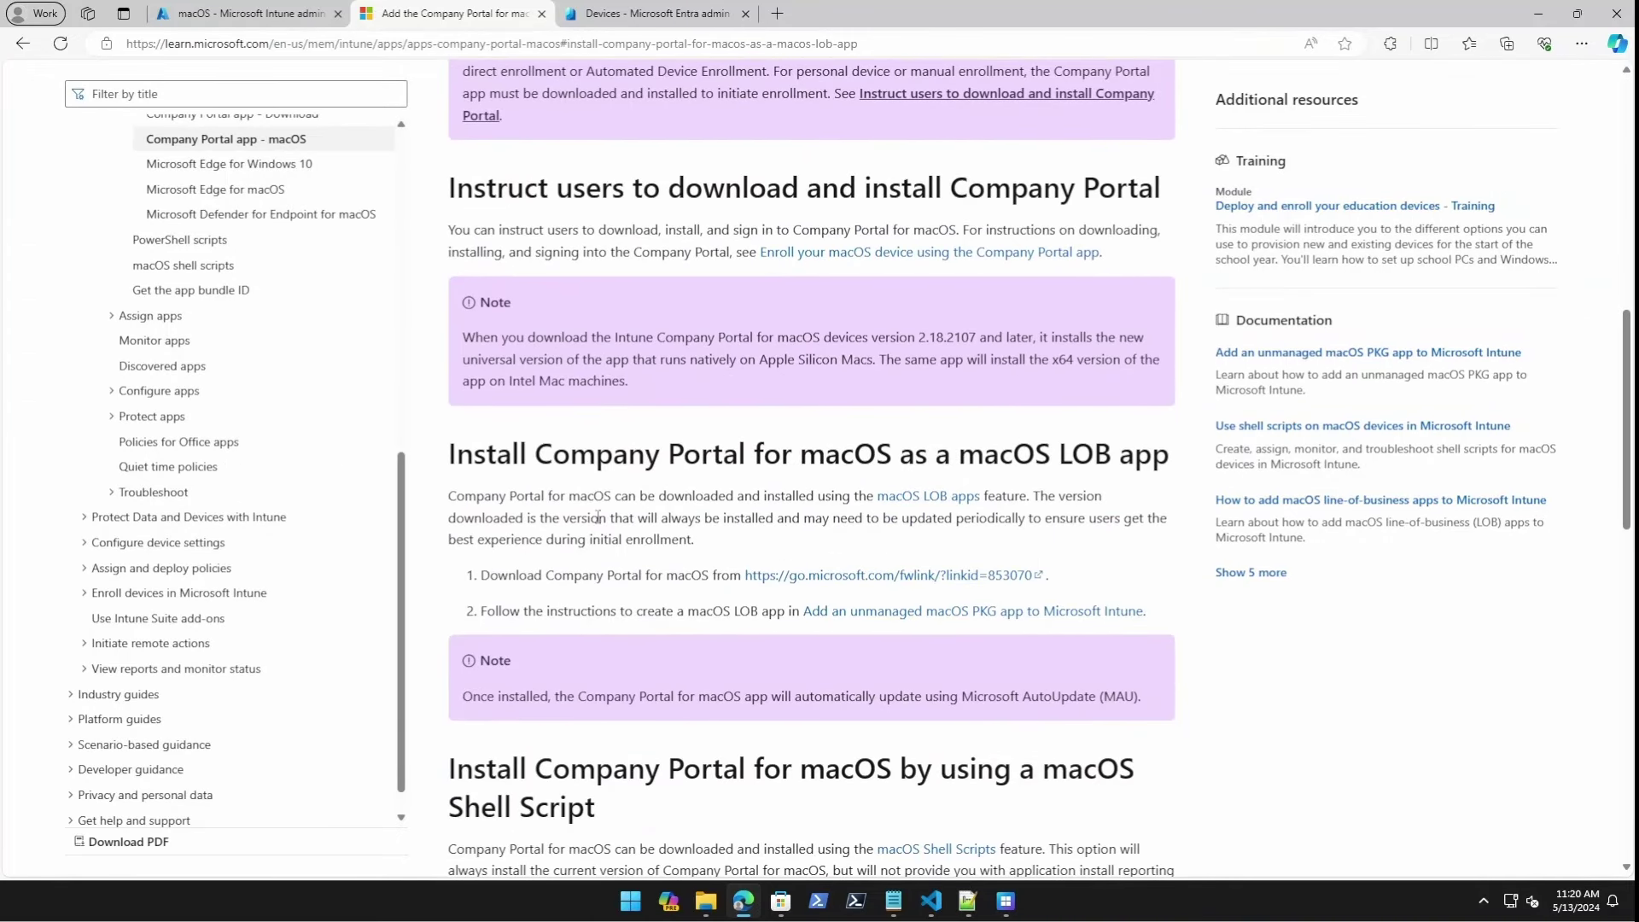
# Start adding a new macOS app of type Line-of-business app.
pyautogui.click(248, 13)
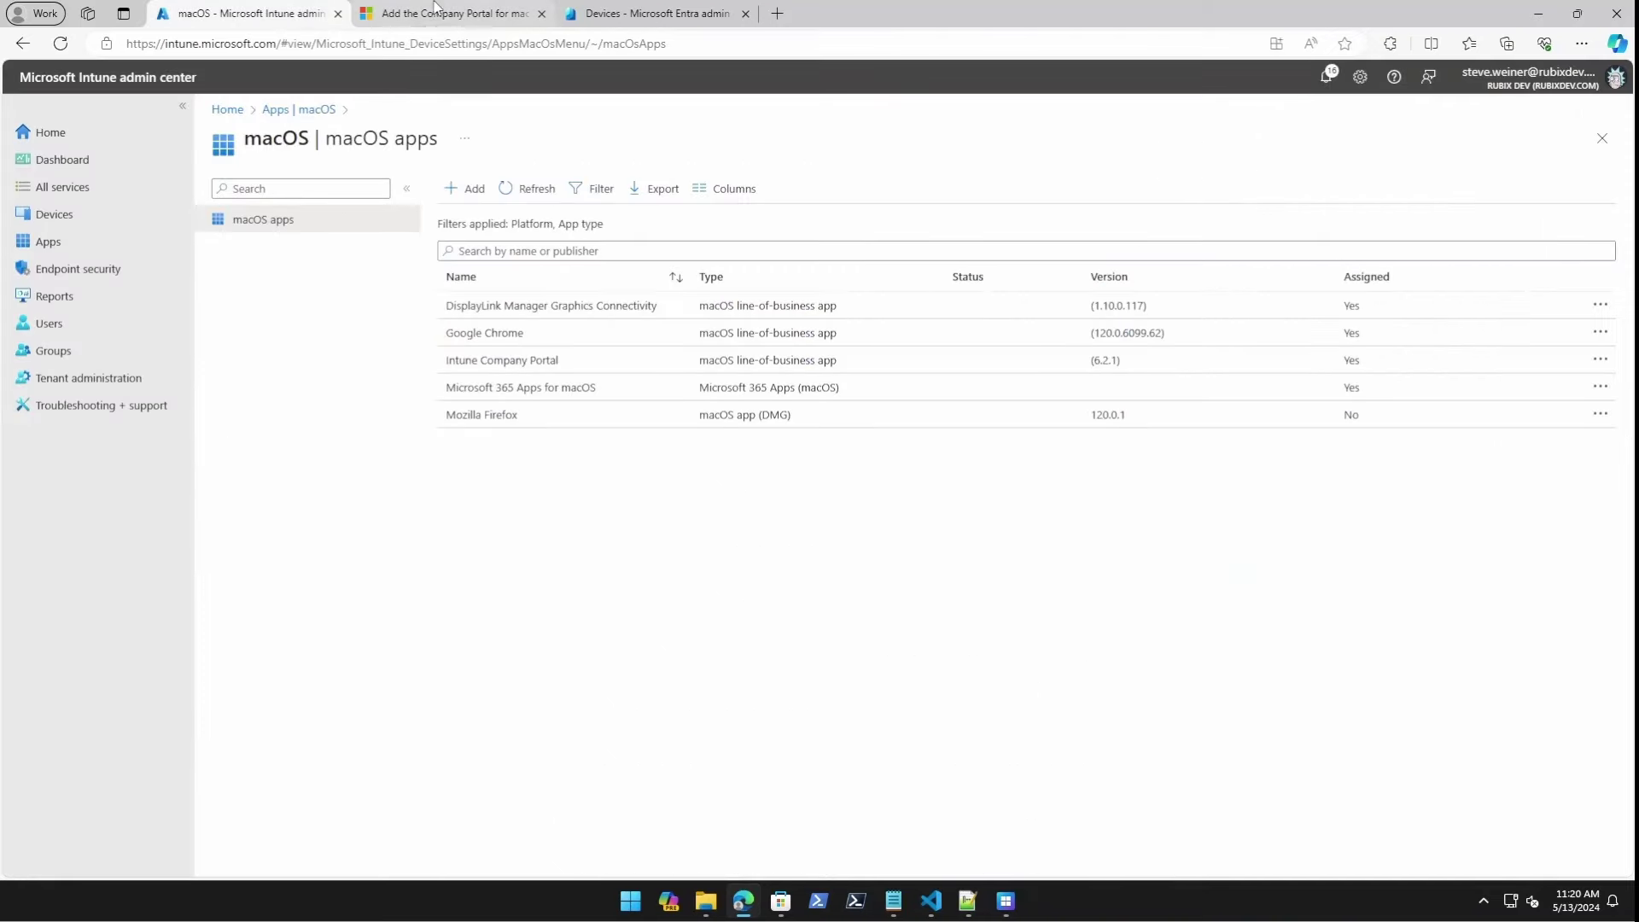
pyautogui.click(452, 189)
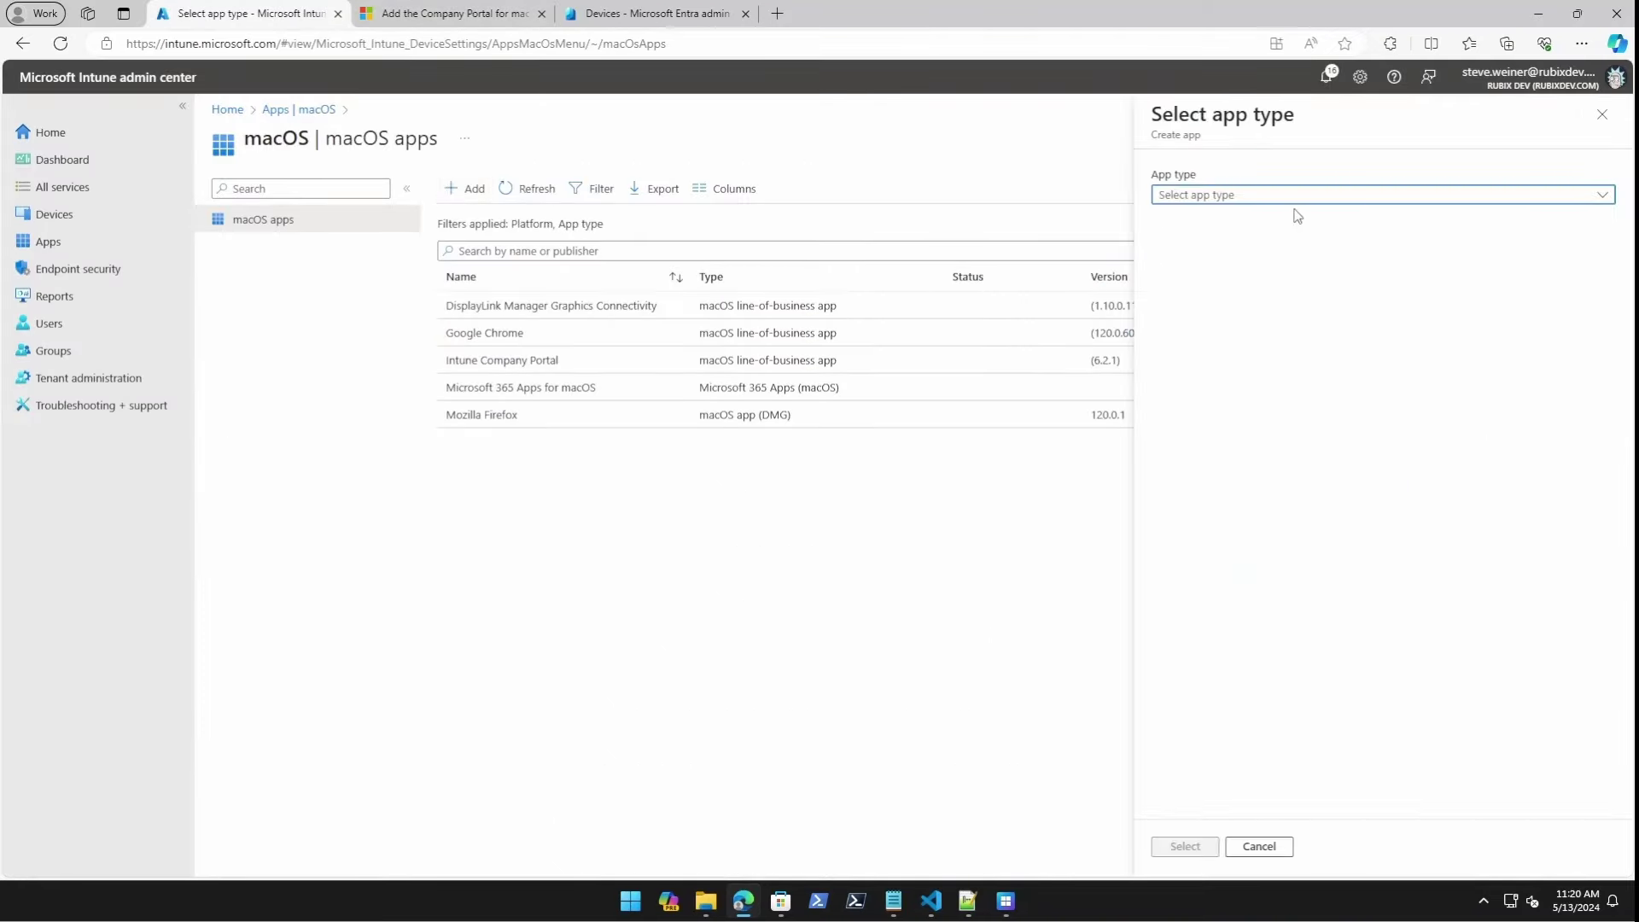
pyautogui.click(1289, 196)
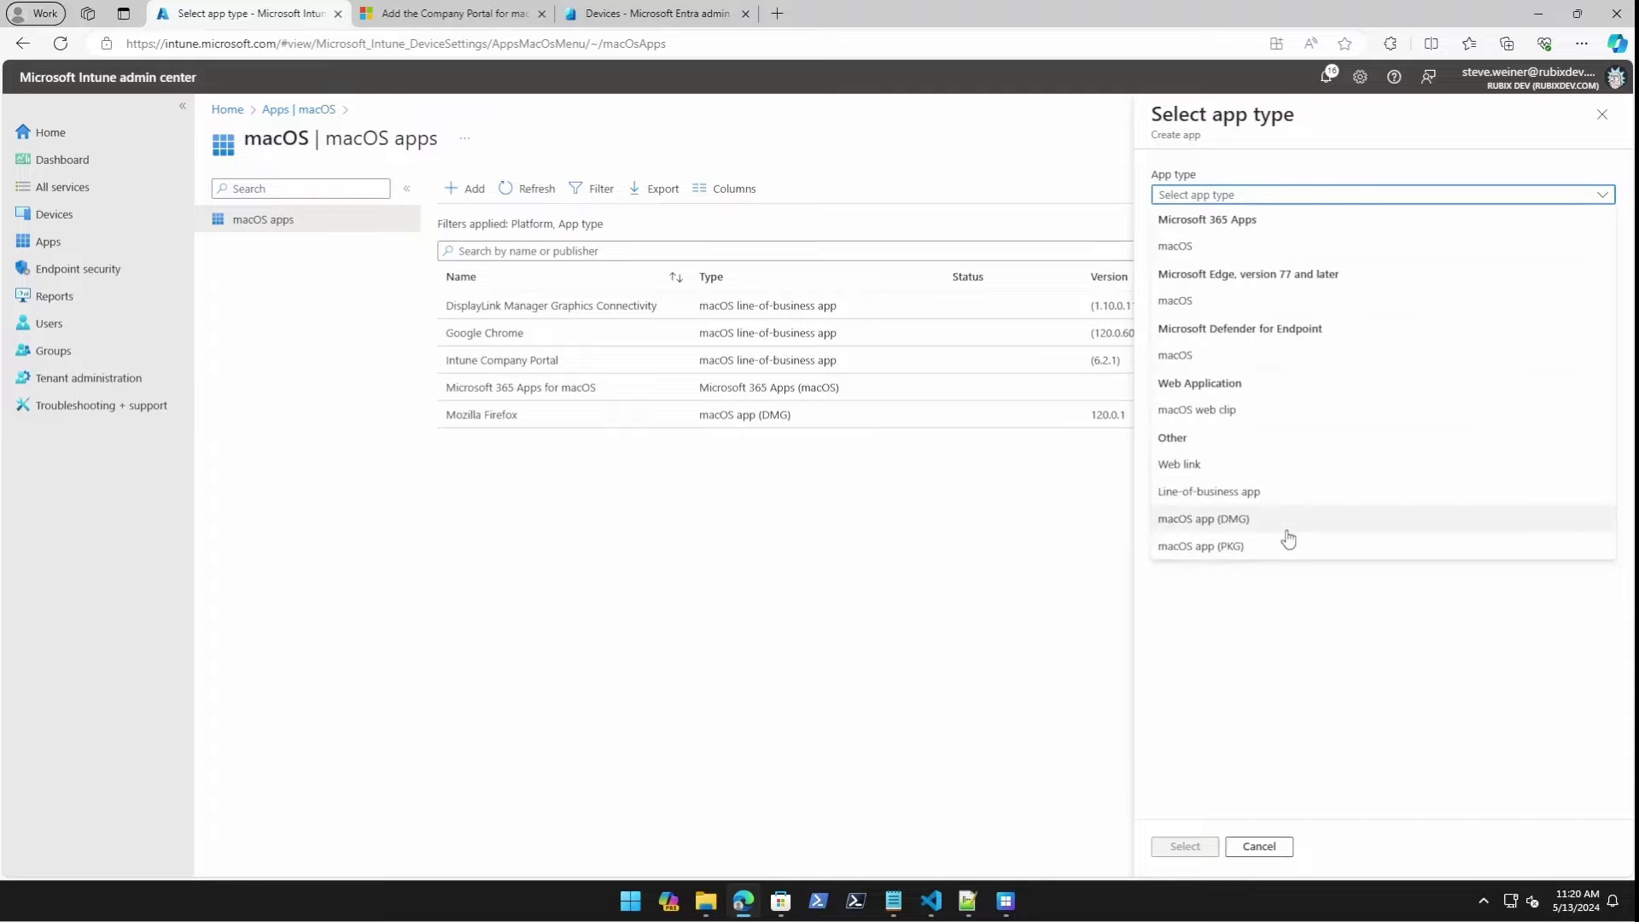
pyautogui.click(1285, 491)
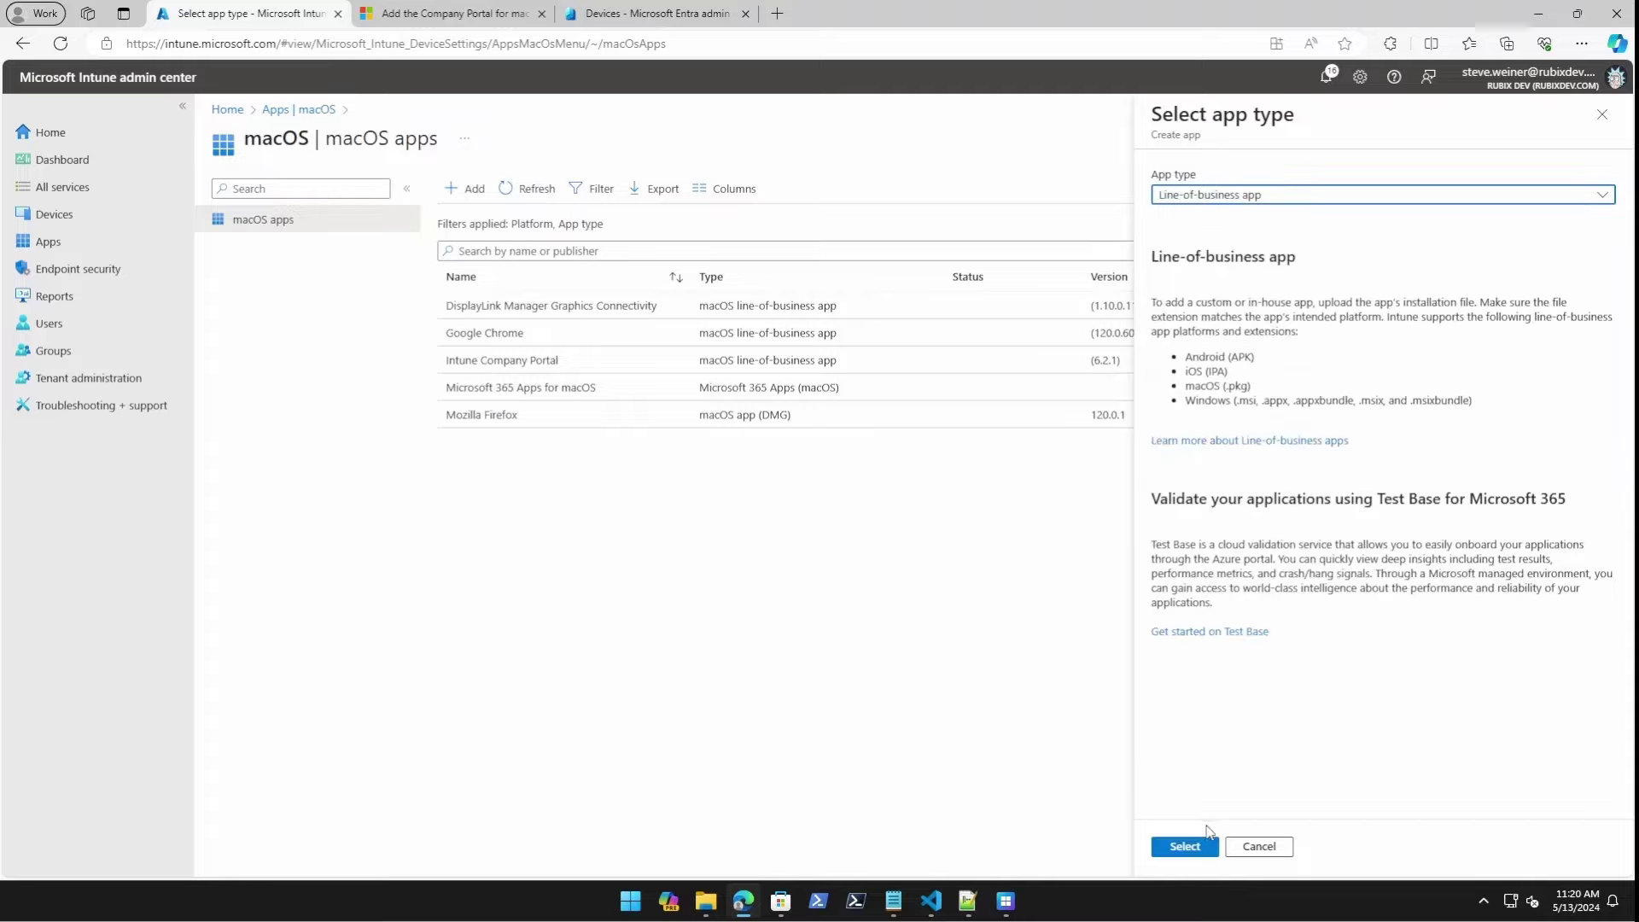
pyautogui.click(1203, 843)
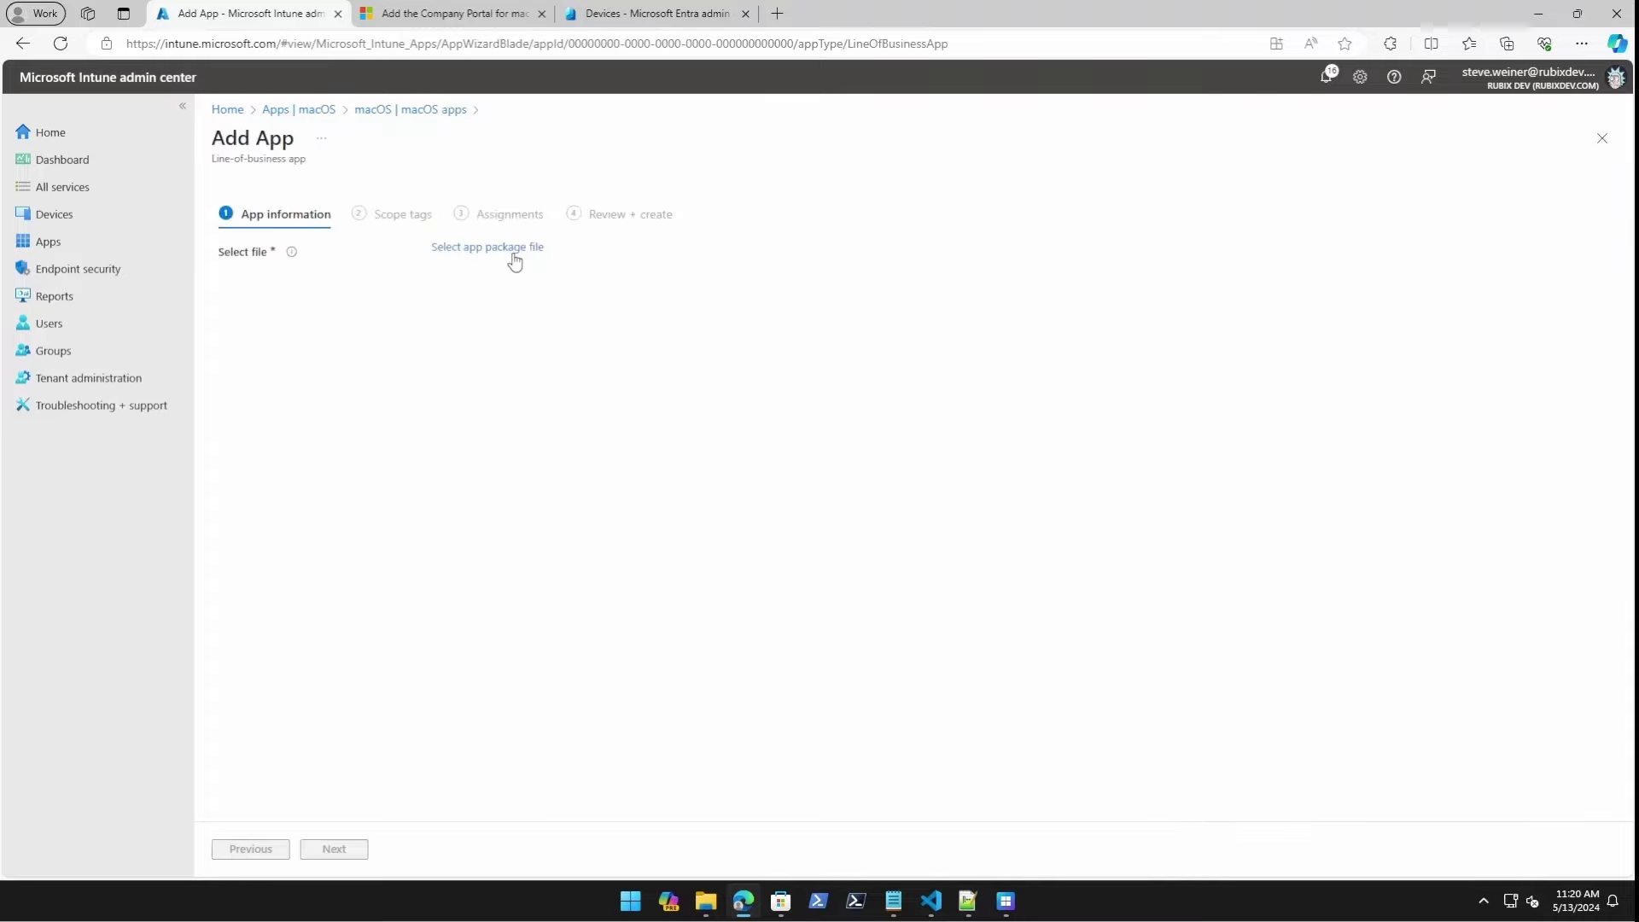
# Load CompanyPortal-Installer.pkg from Downloads as the app package, leaving it unsaved.
pyautogui.click(515, 247)
pyautogui.click(1338, 185)
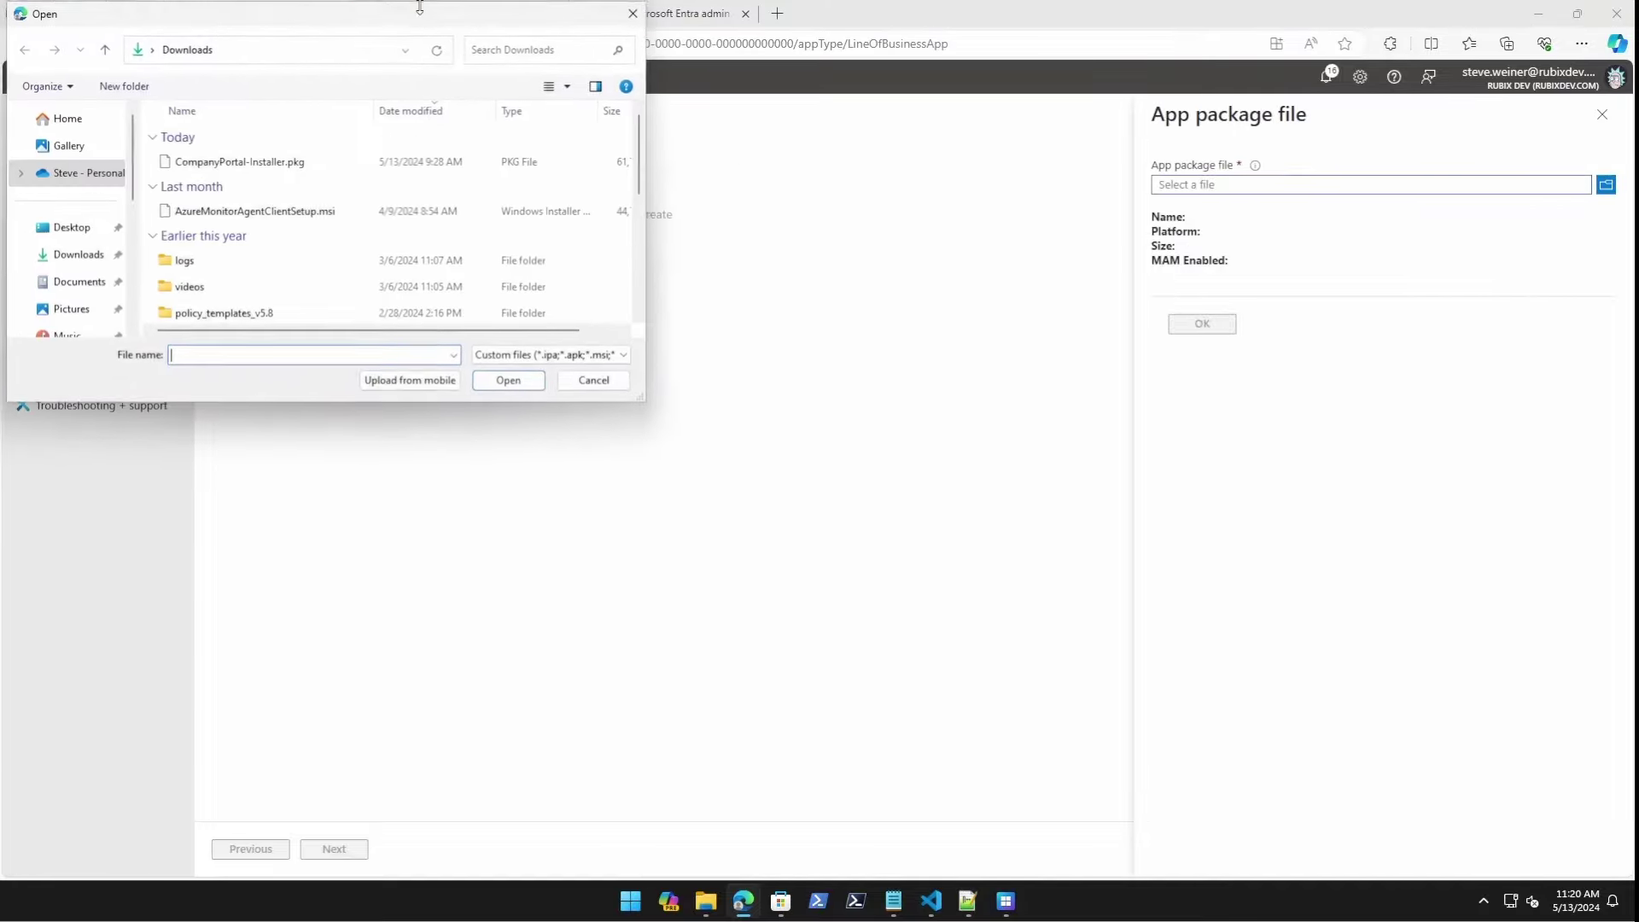
pyautogui.click(272, 166)
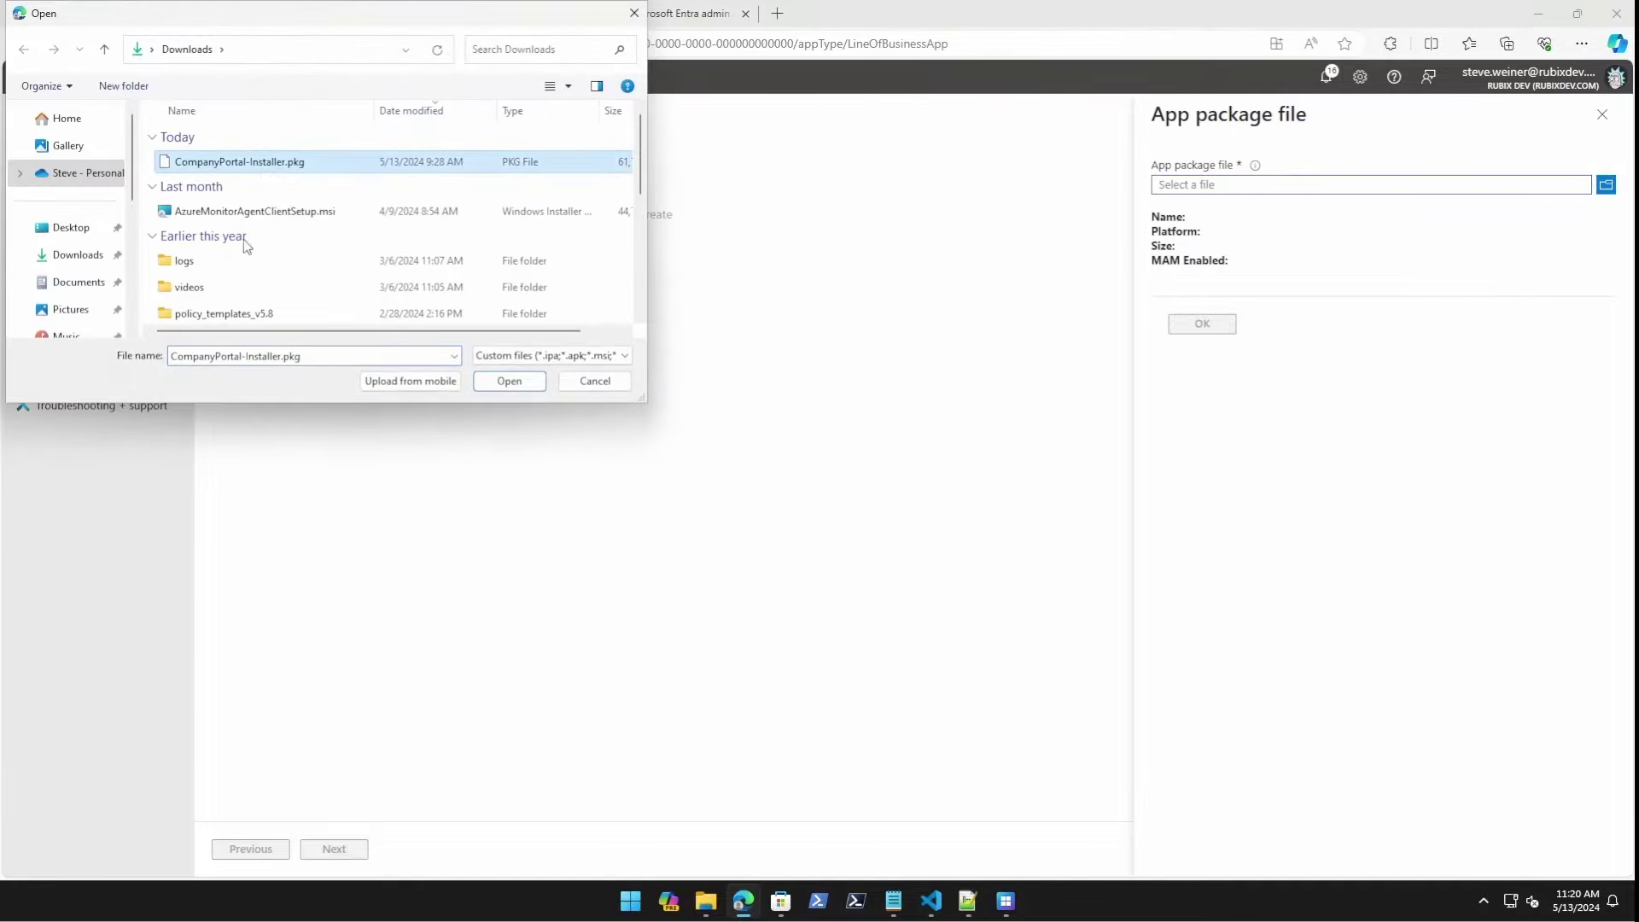
pyautogui.click(536, 384)
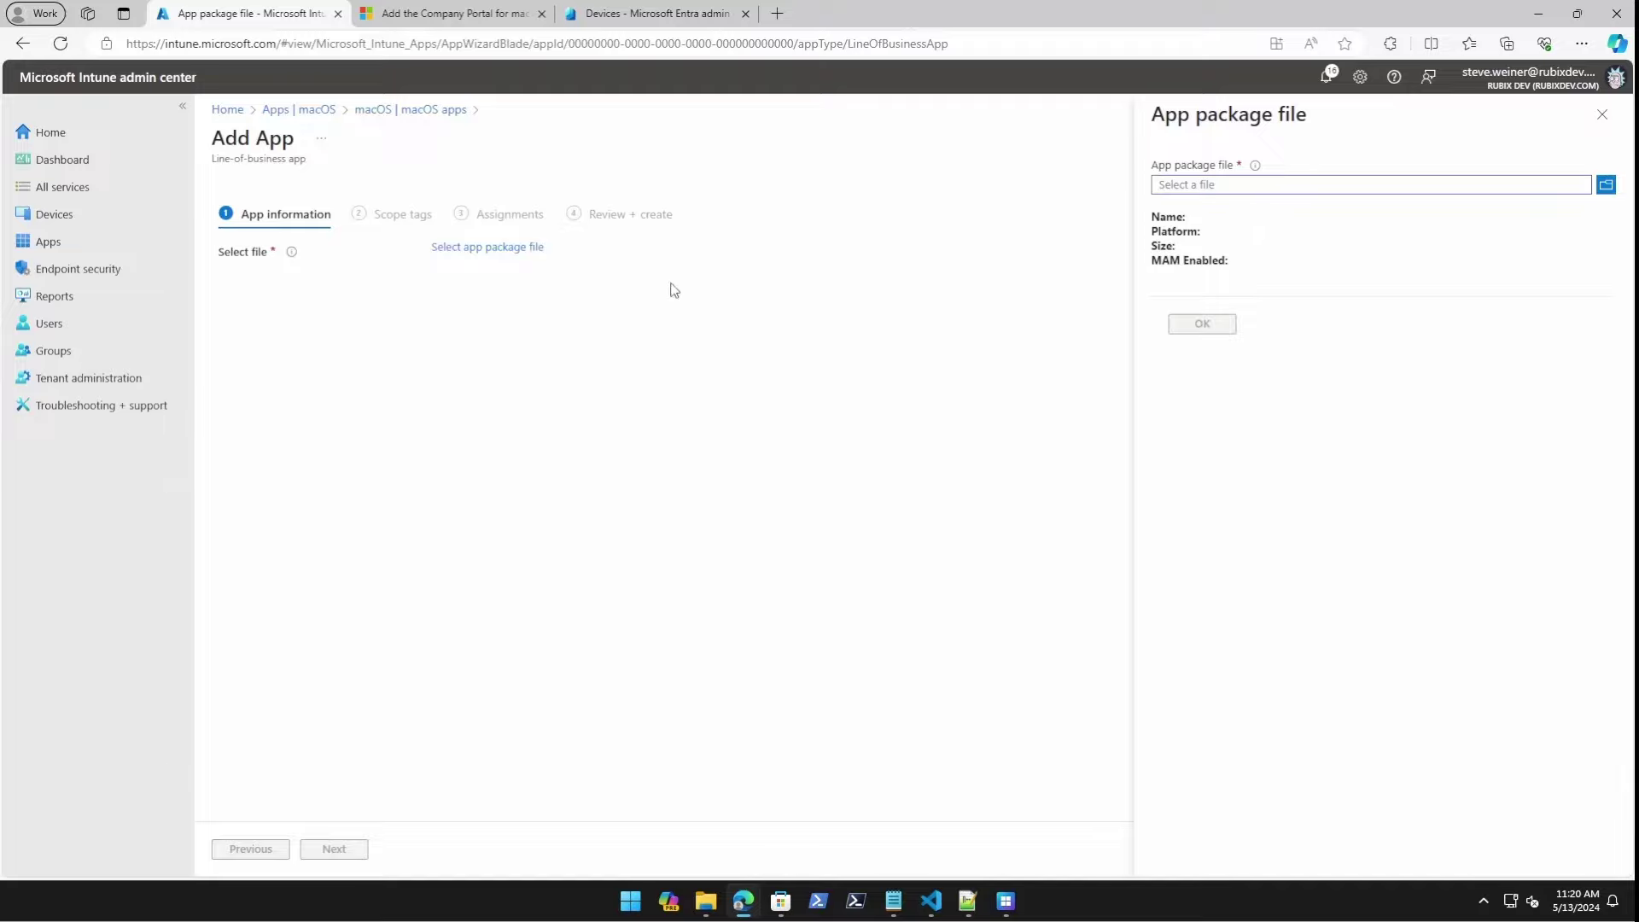
pyautogui.click(1221, 326)
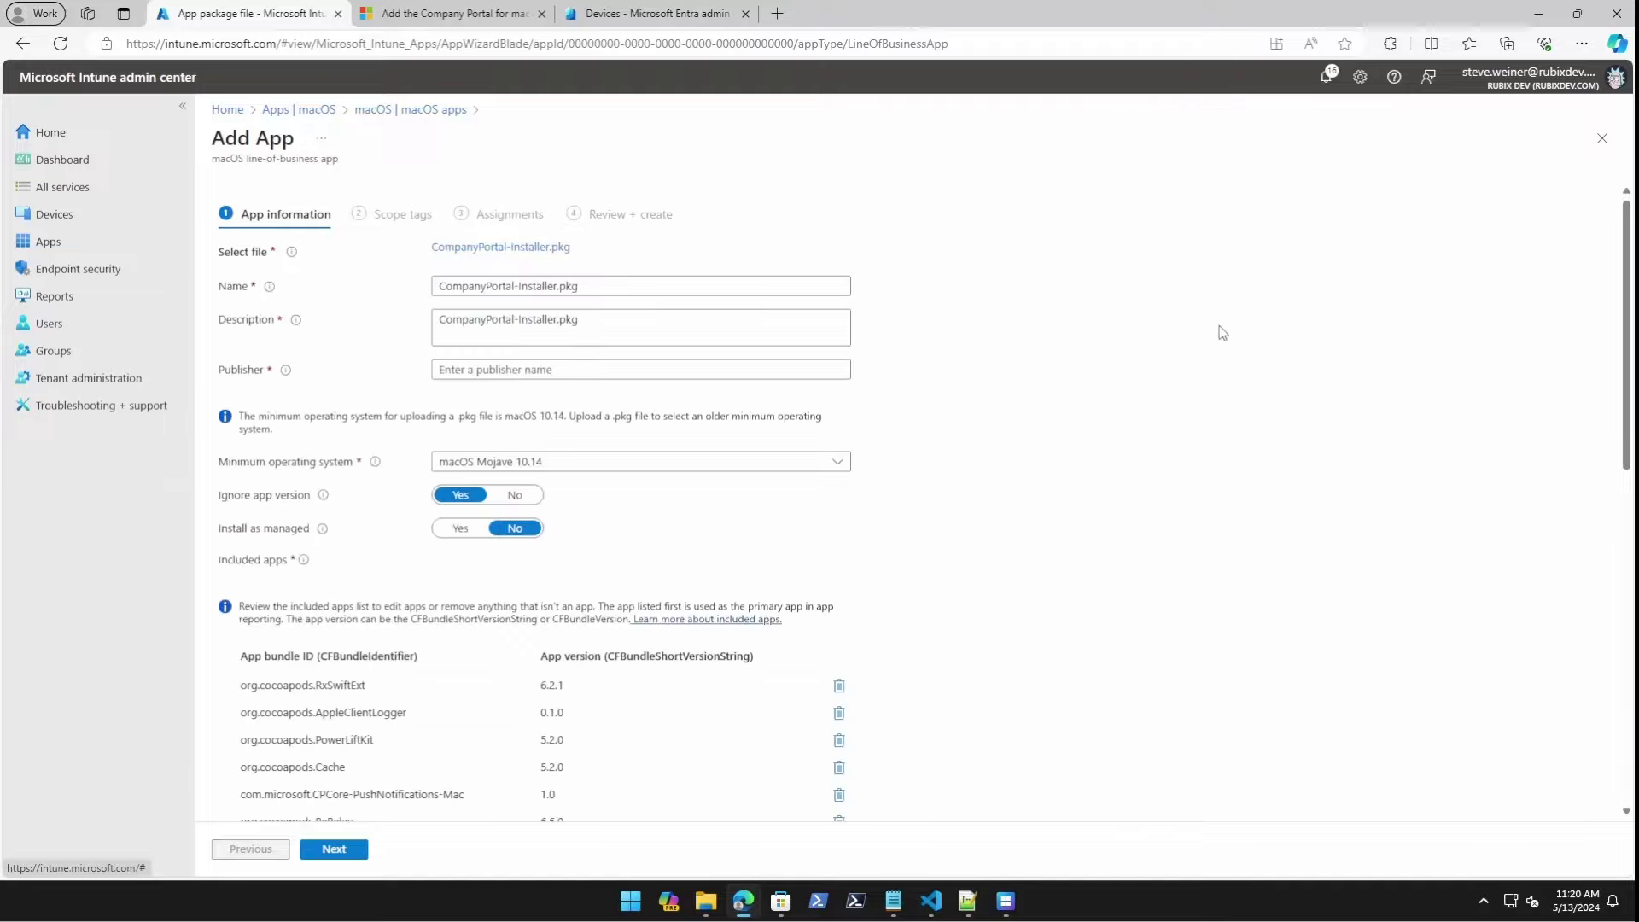
pyautogui.scroll(-8, 800, 346)
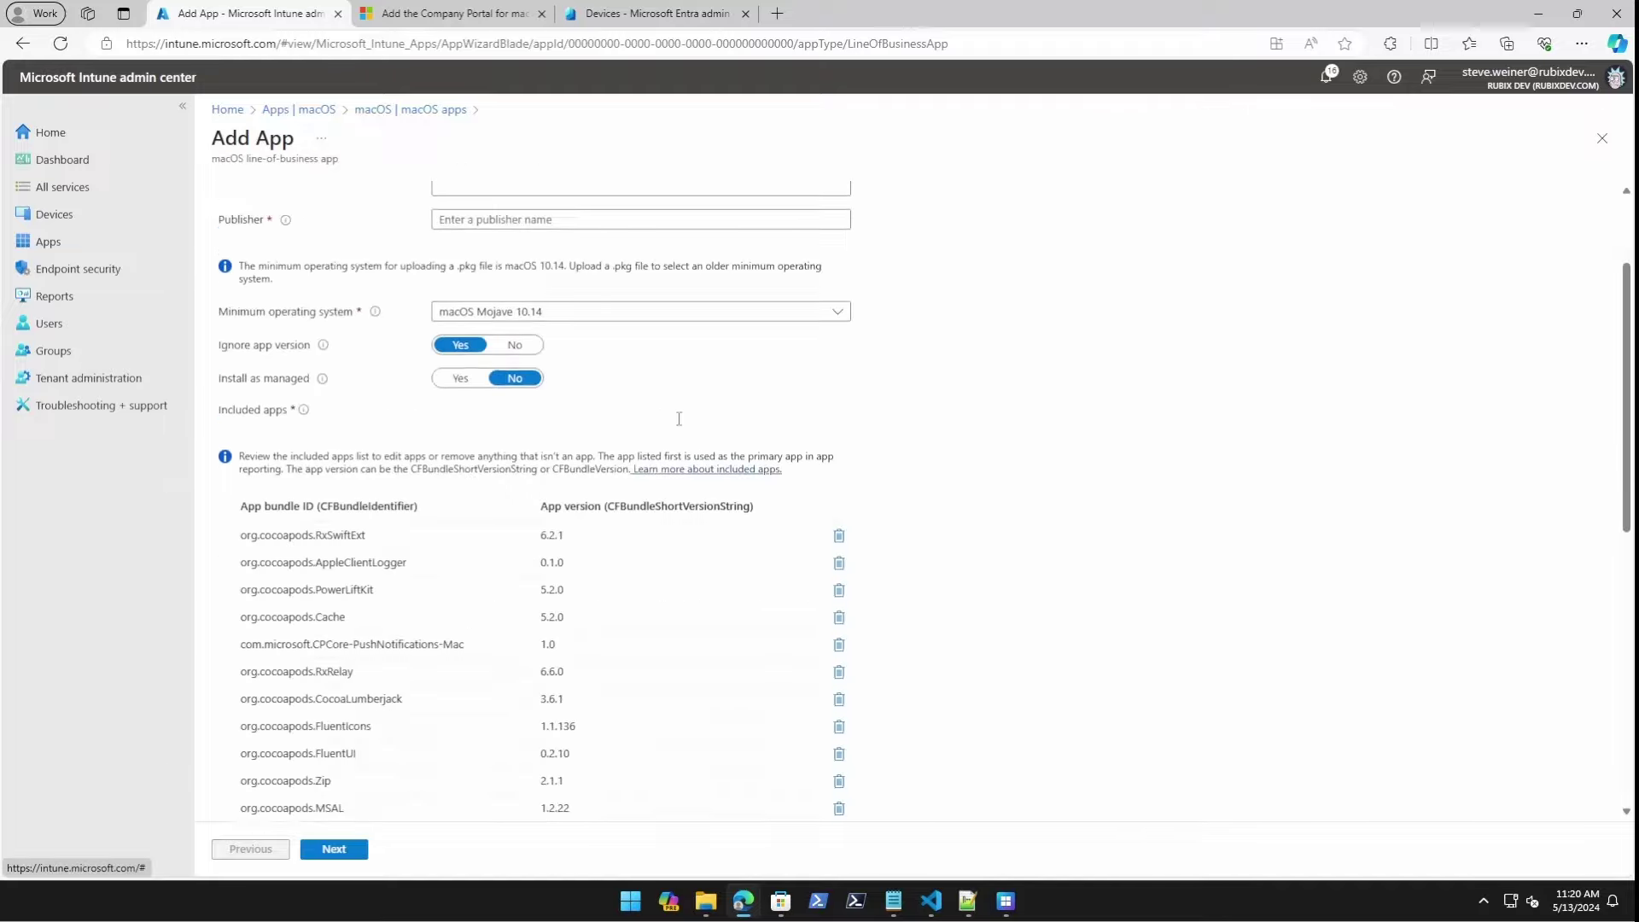
pyautogui.scroll(8, 696, 398)
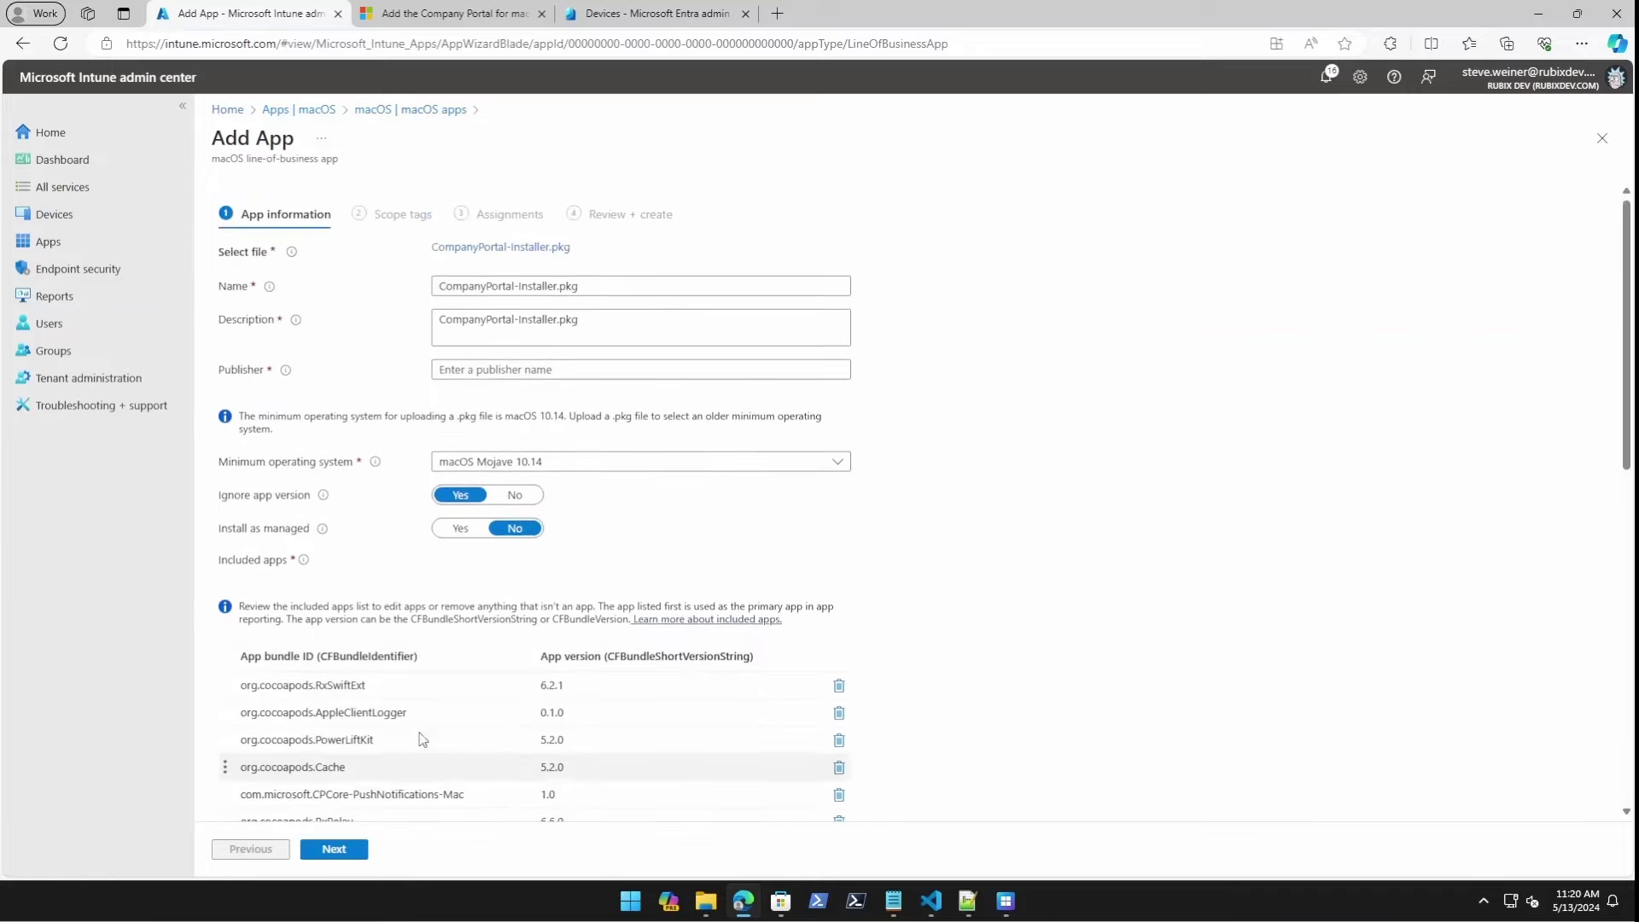
pyautogui.scroll(-3, 424, 724)
pyautogui.scroll(3, 372, 692)
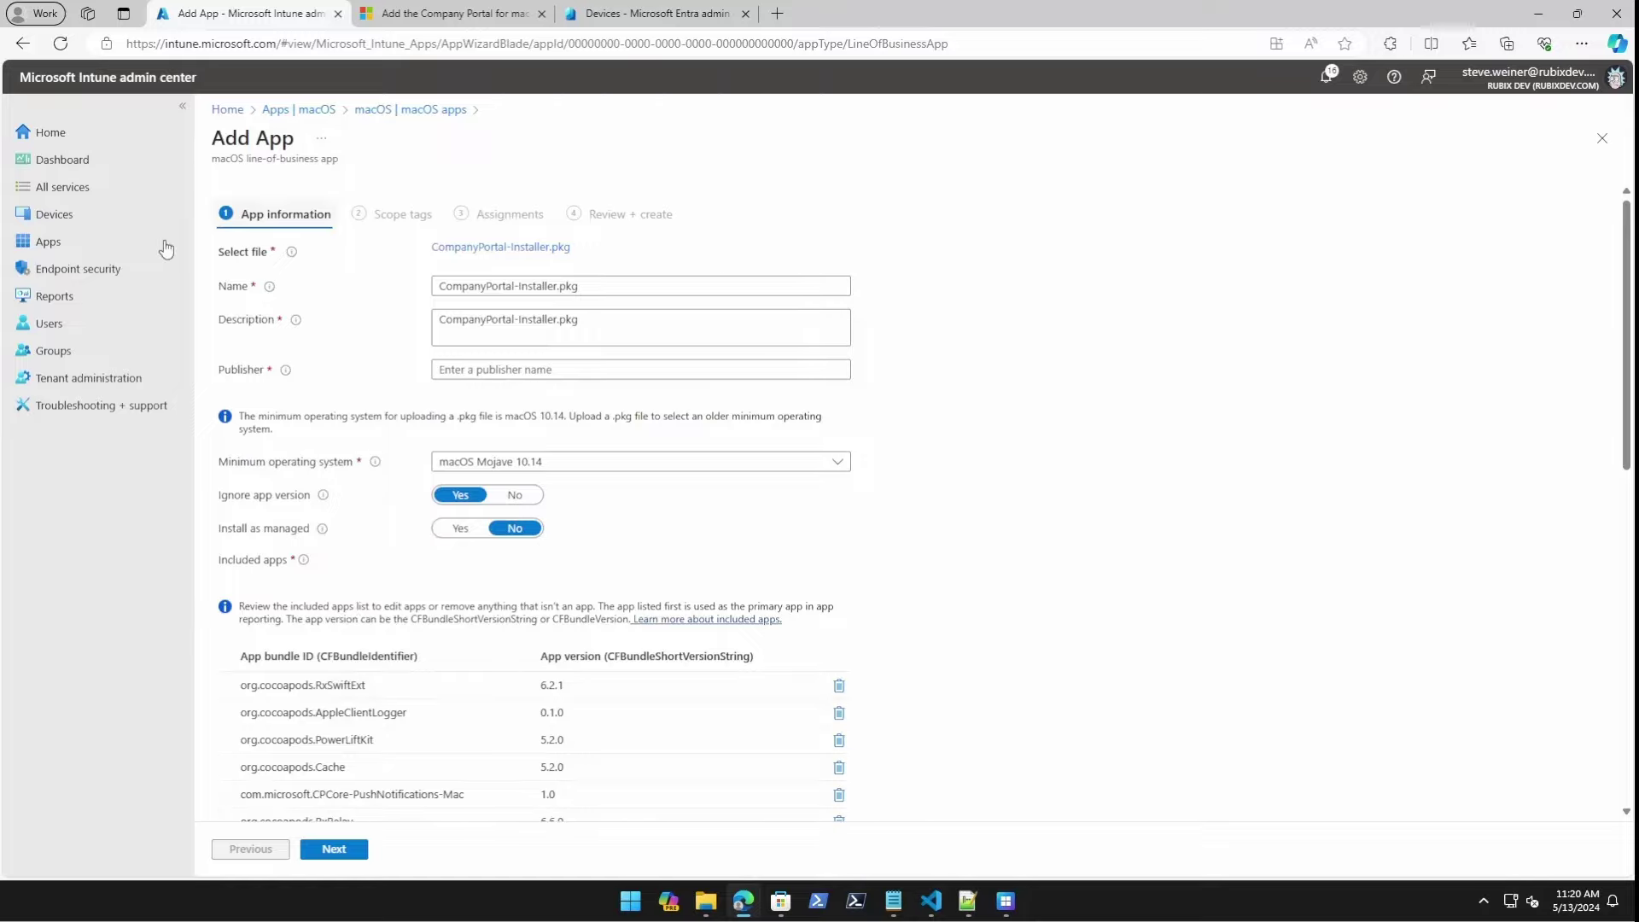
pyautogui.click(154, 216)
# Start a new macOS policy under Configuration profiles with profile type Settings catalog.
pyautogui.click(277, 391)
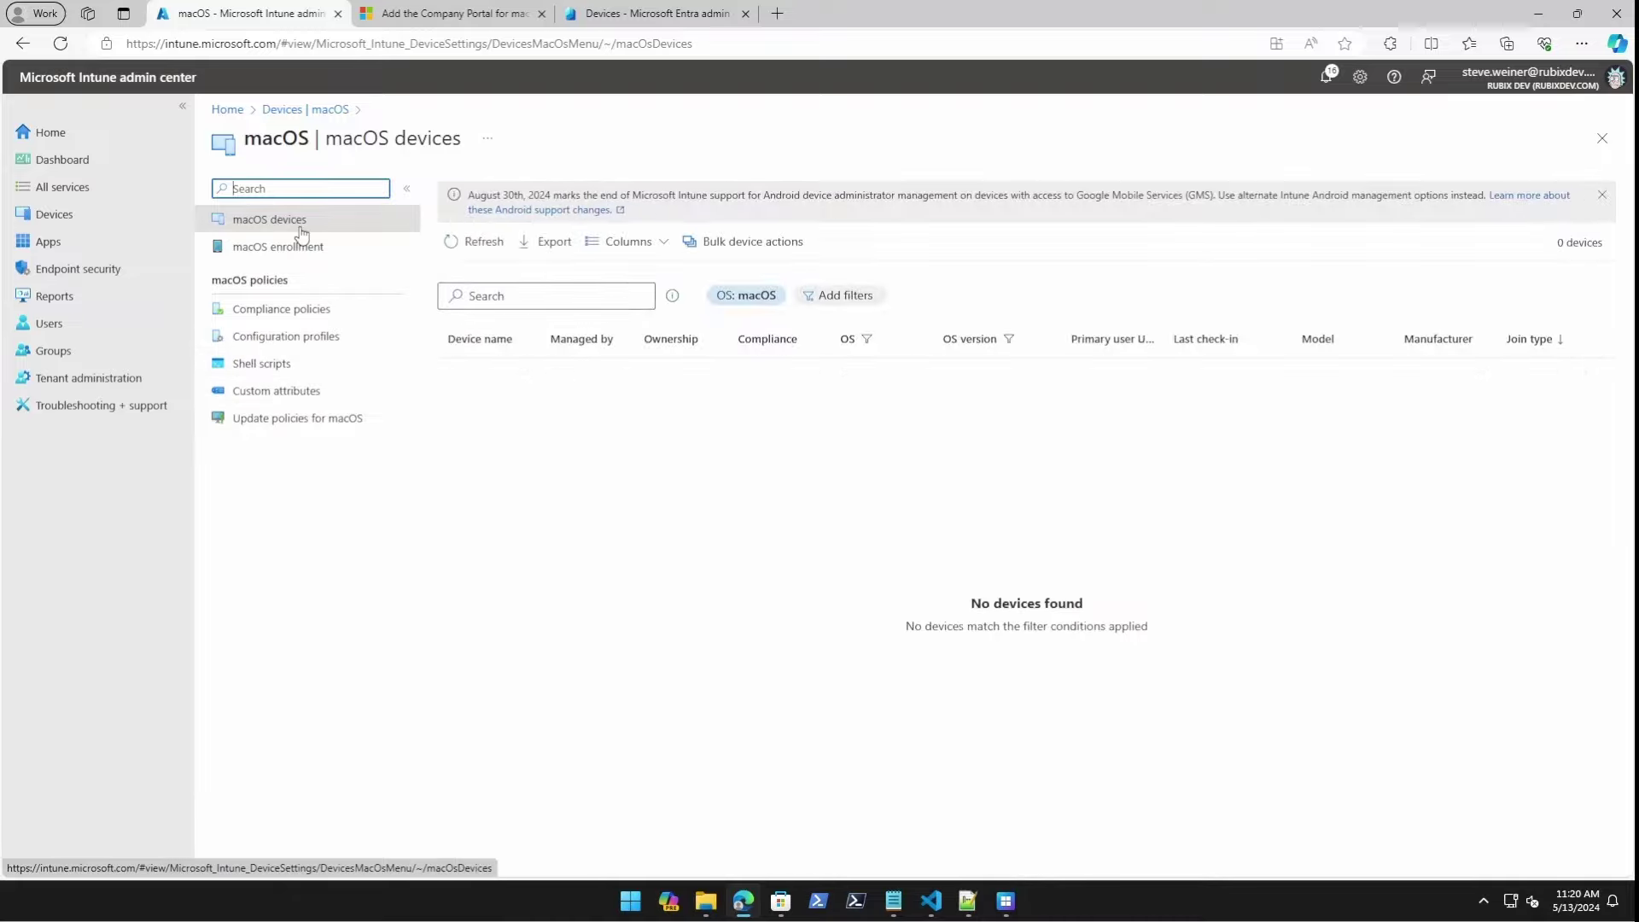
pyautogui.click(304, 336)
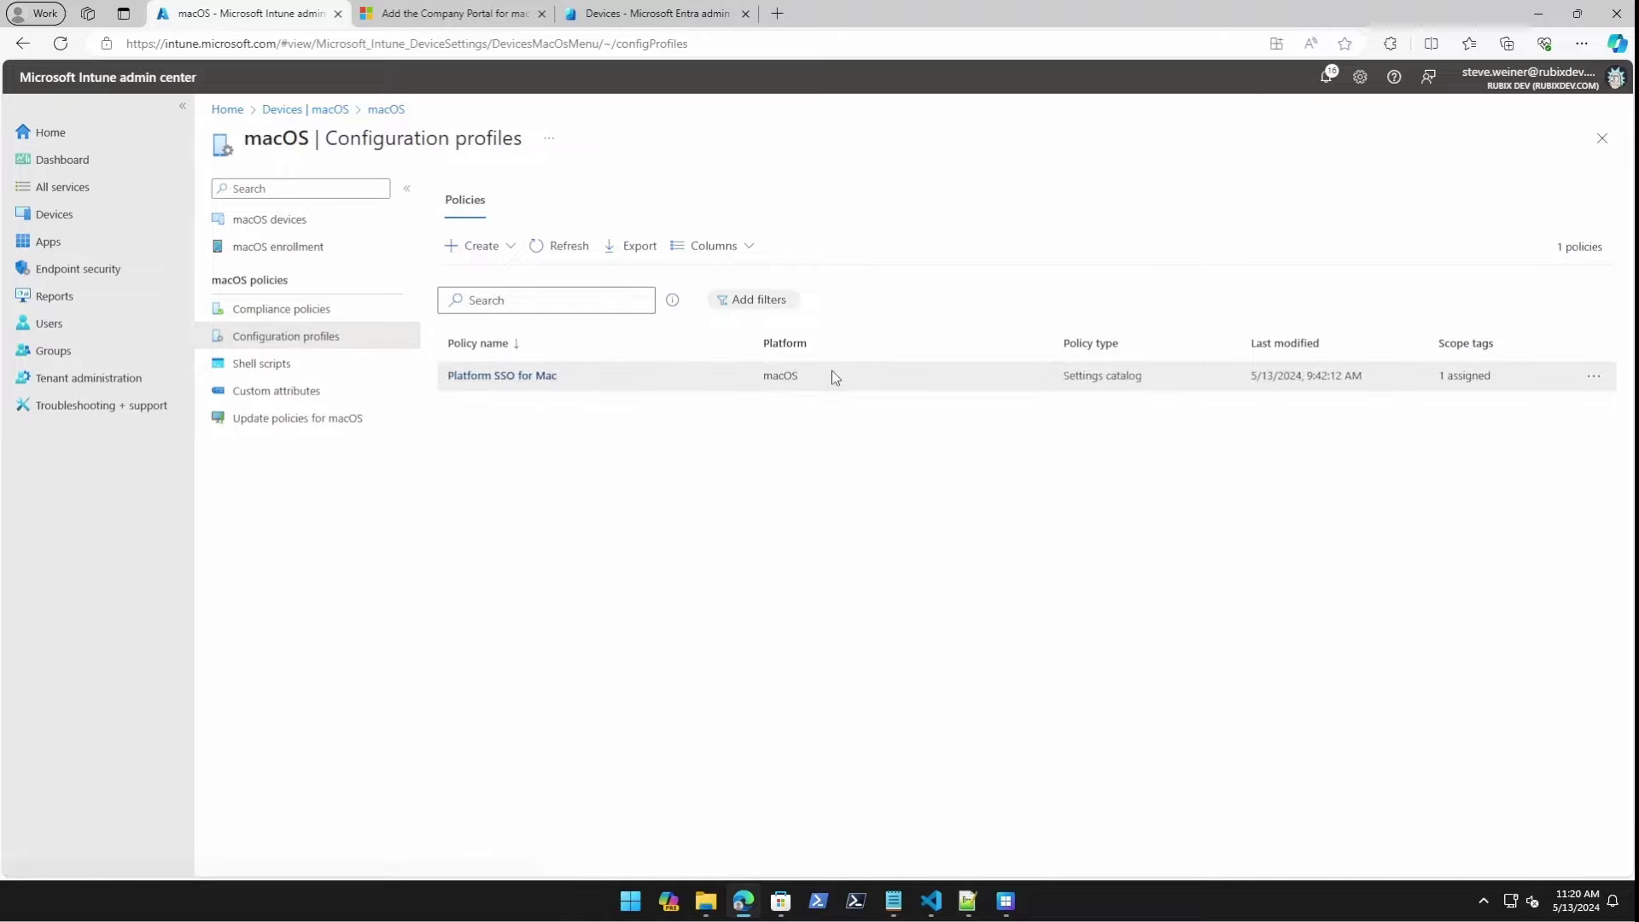
pyautogui.click(495, 376)
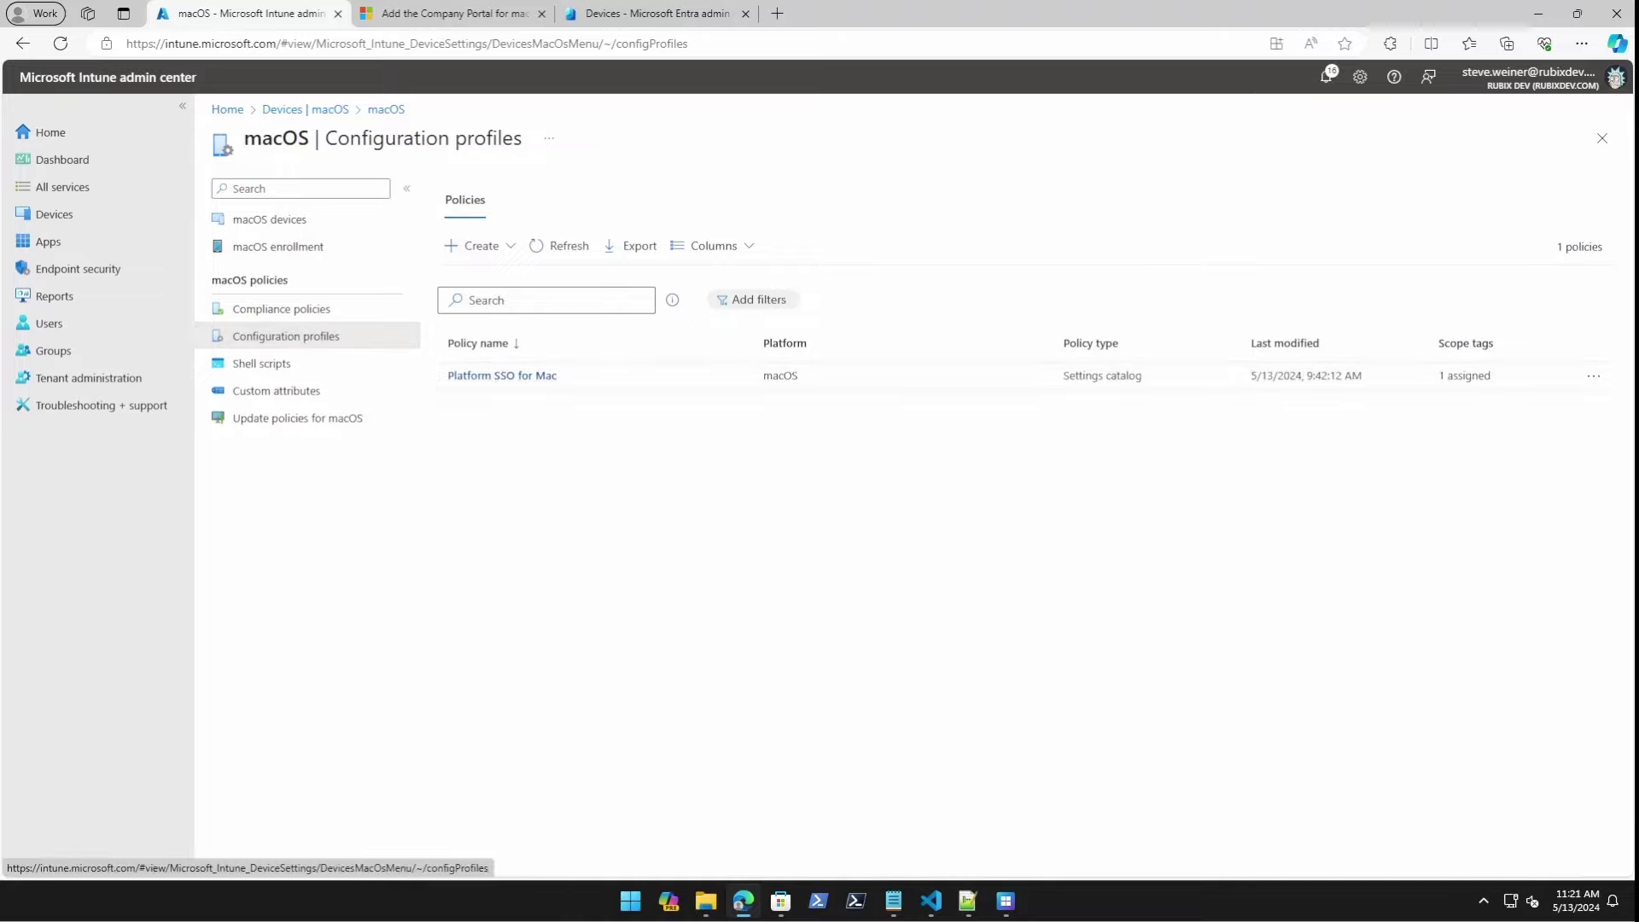
pyautogui.click(503, 245)
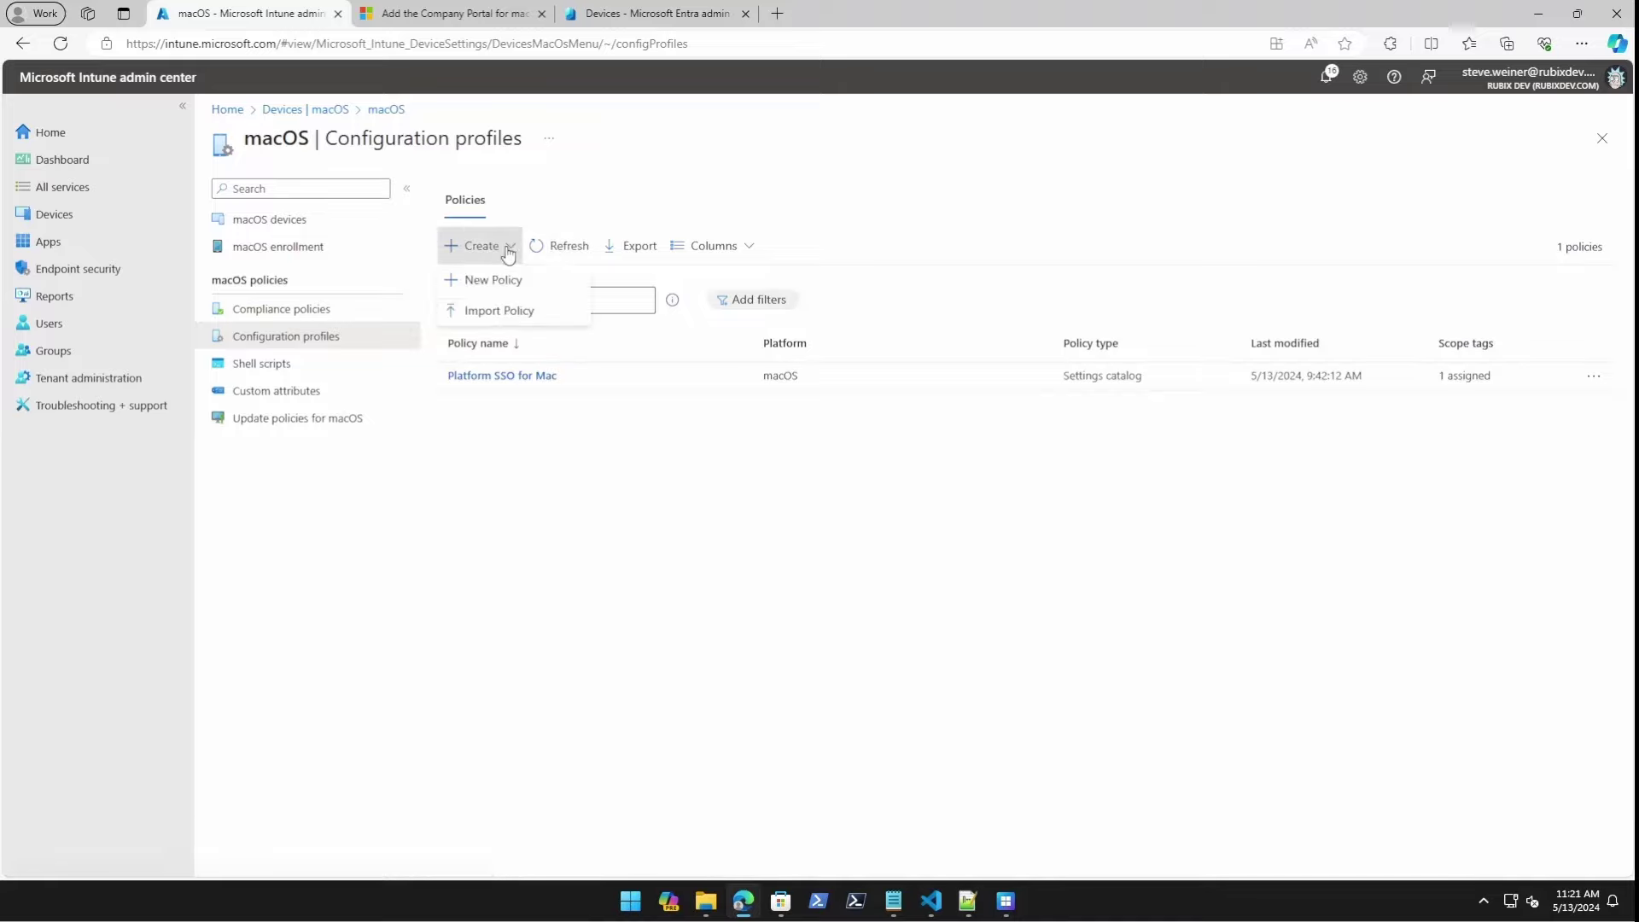
pyautogui.click(510, 280)
pyautogui.click(1366, 248)
pyautogui.click(1339, 270)
# Search sso and add Extensible SSO's Extension Identifier and Platform SSO Authentication Method settings.
pyautogui.click(1194, 841)
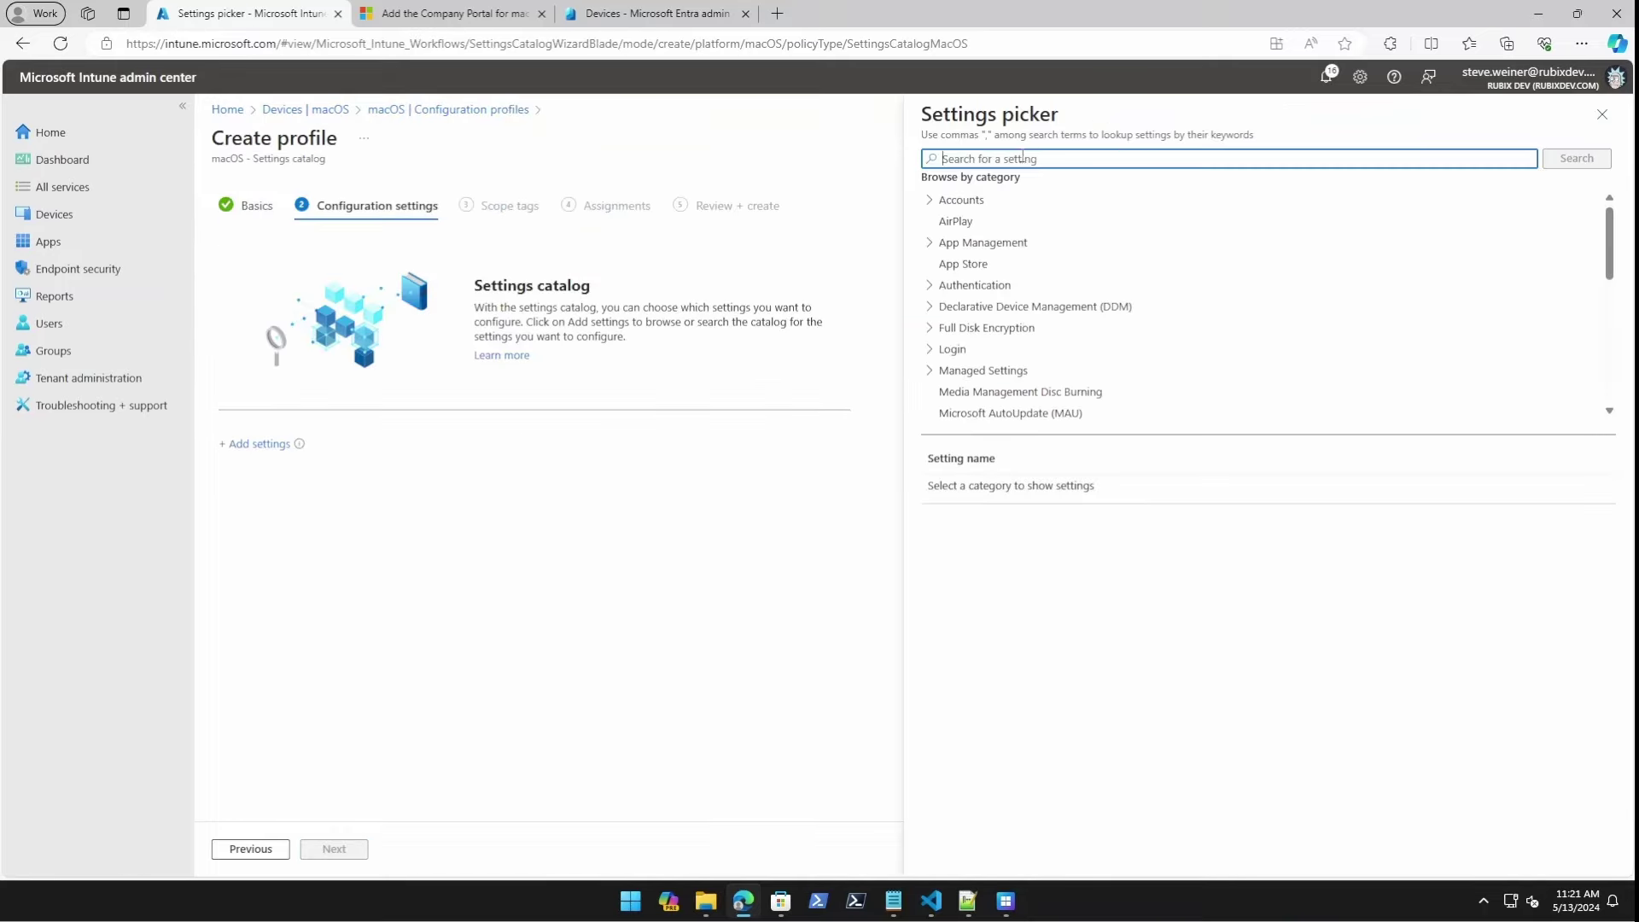
pyautogui.write('sso')
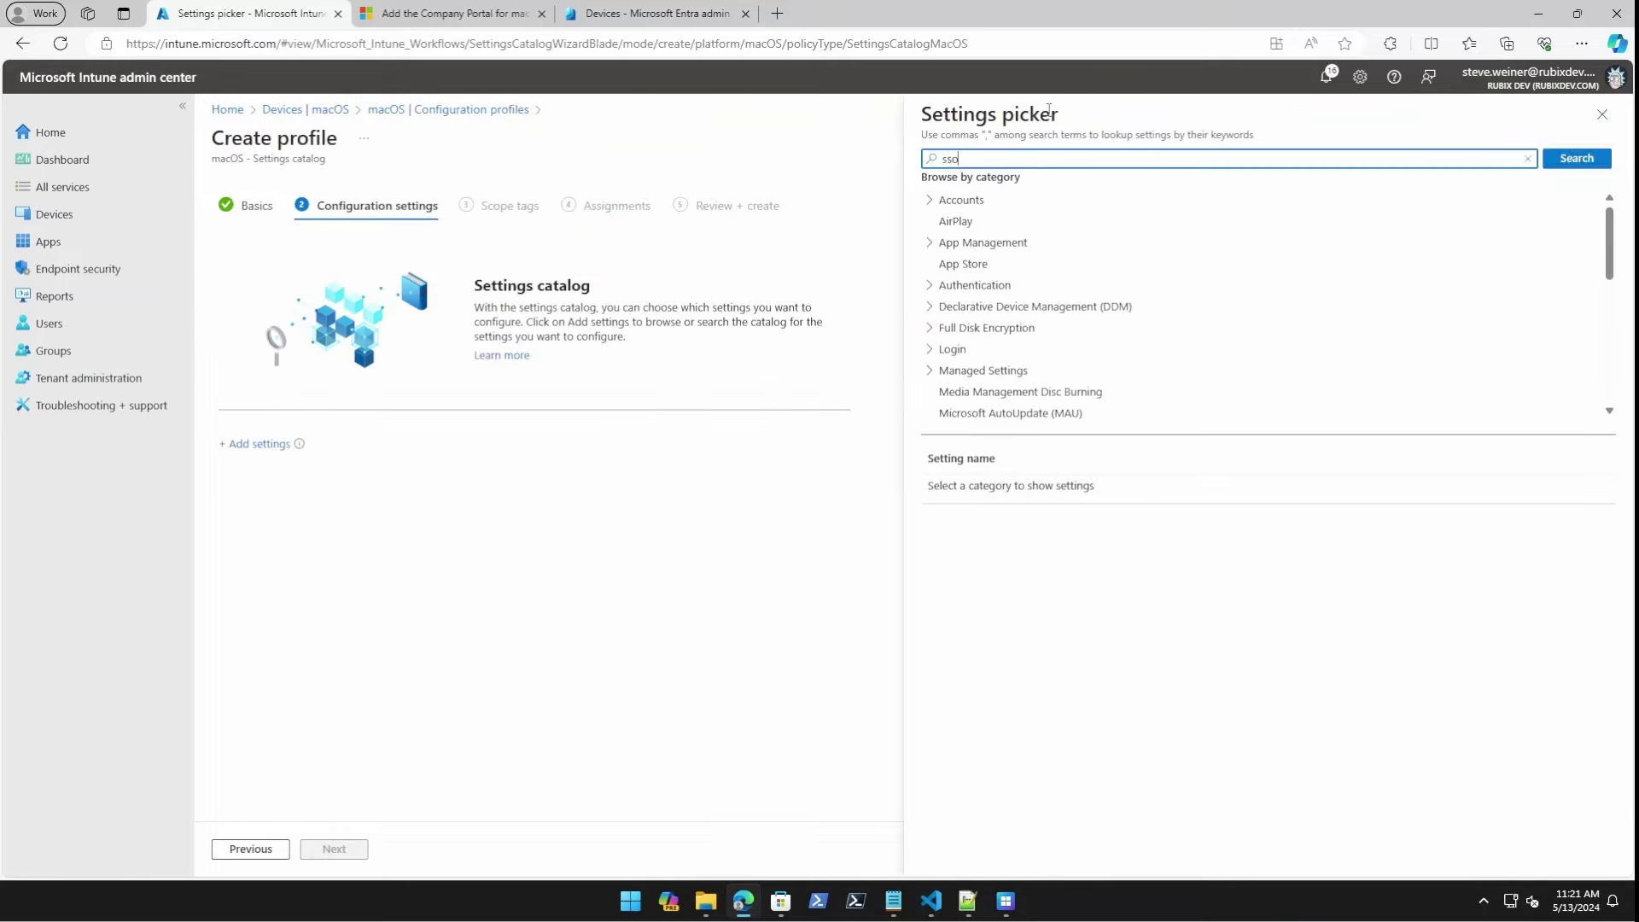
pyautogui.press('Return')
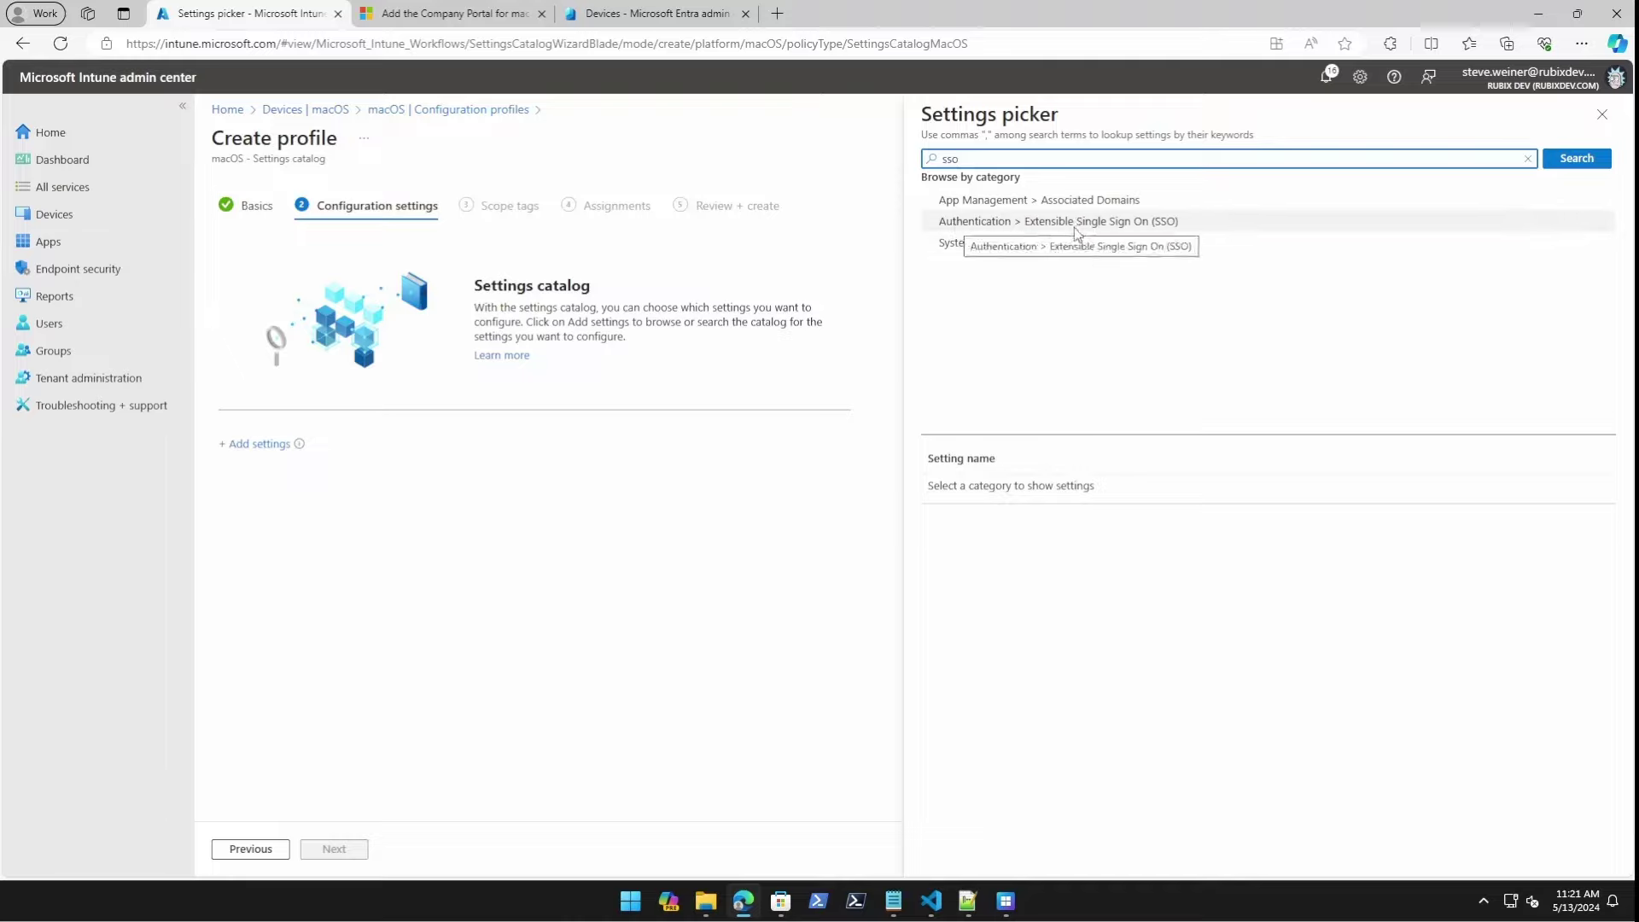
pyautogui.click(1177, 224)
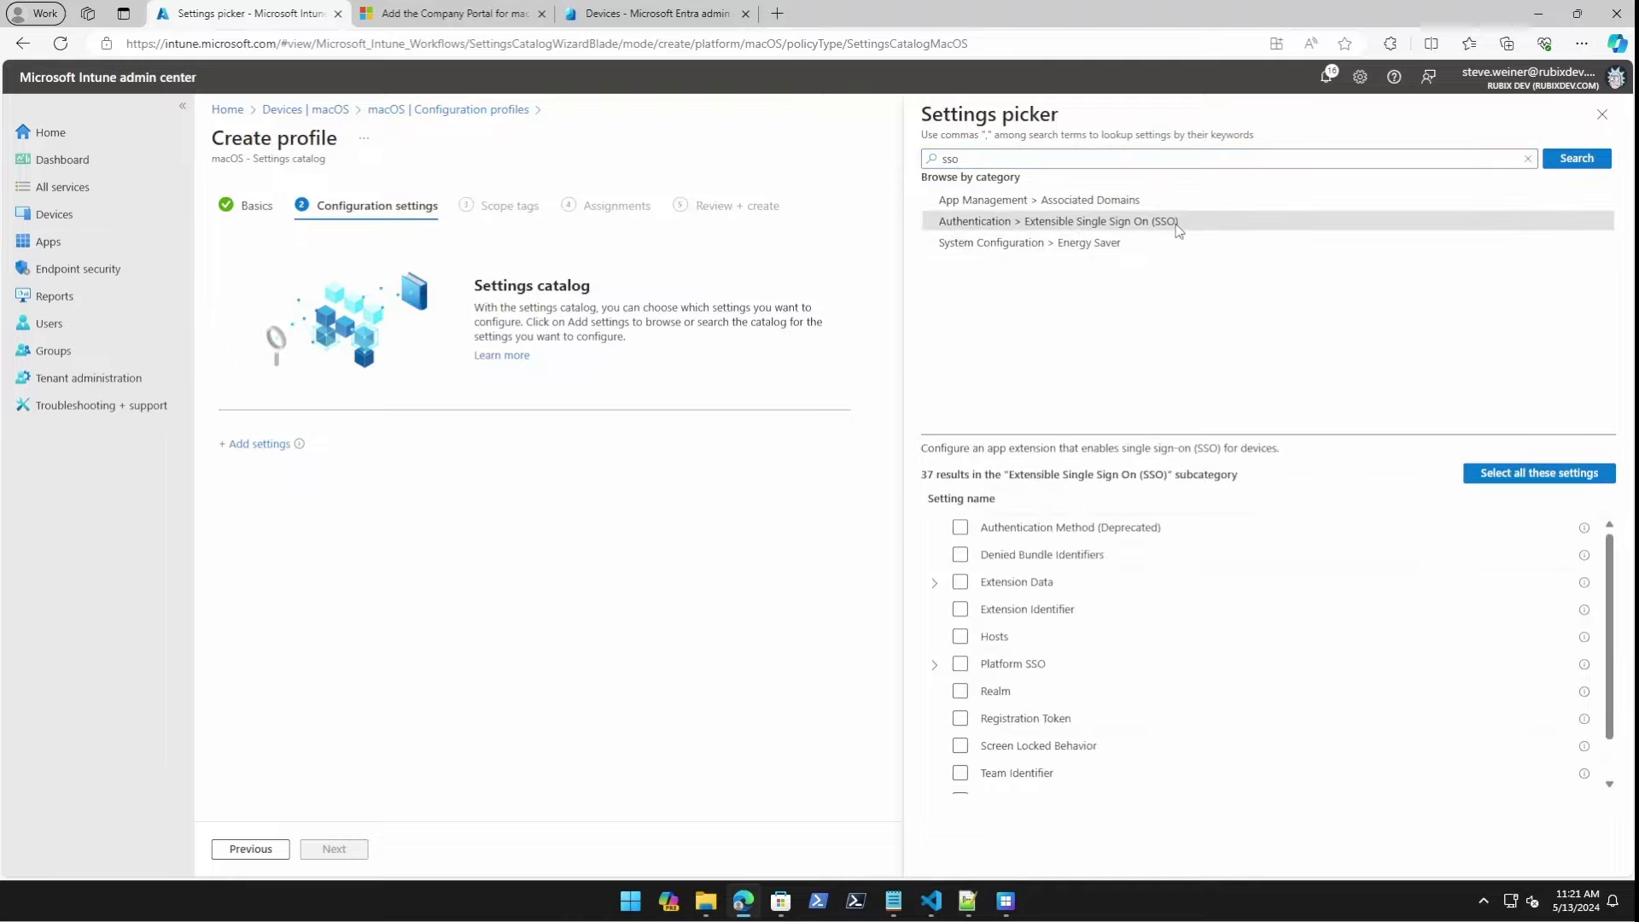
pyautogui.scroll(-1, 1144, 664)
pyautogui.scroll(1, 1139, 665)
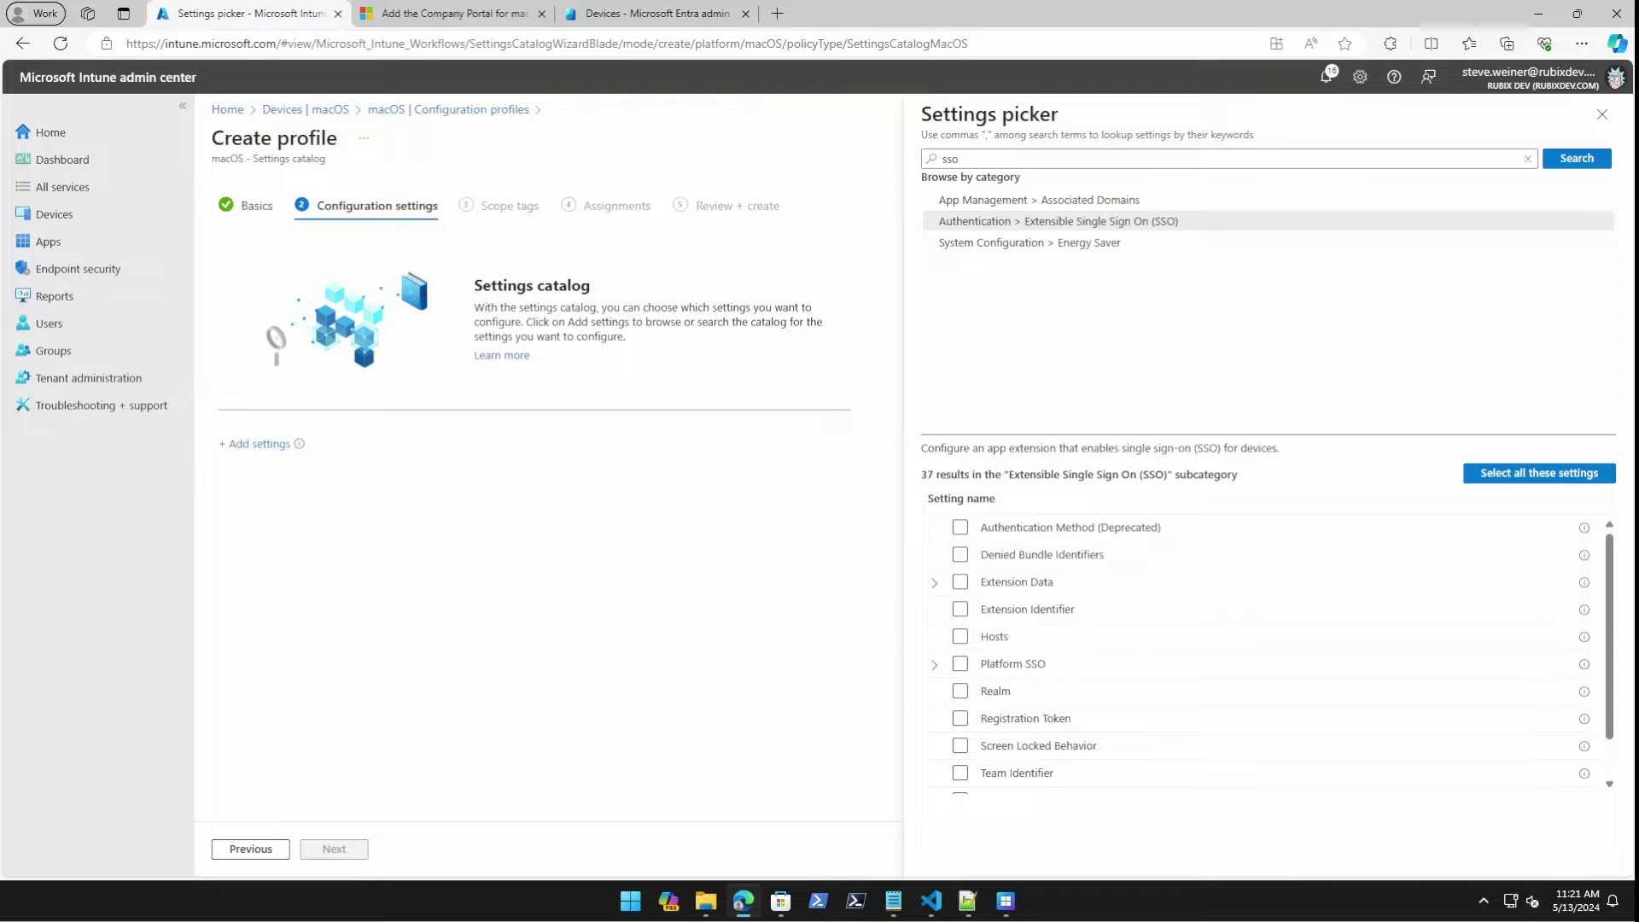
pyautogui.click(959, 610)
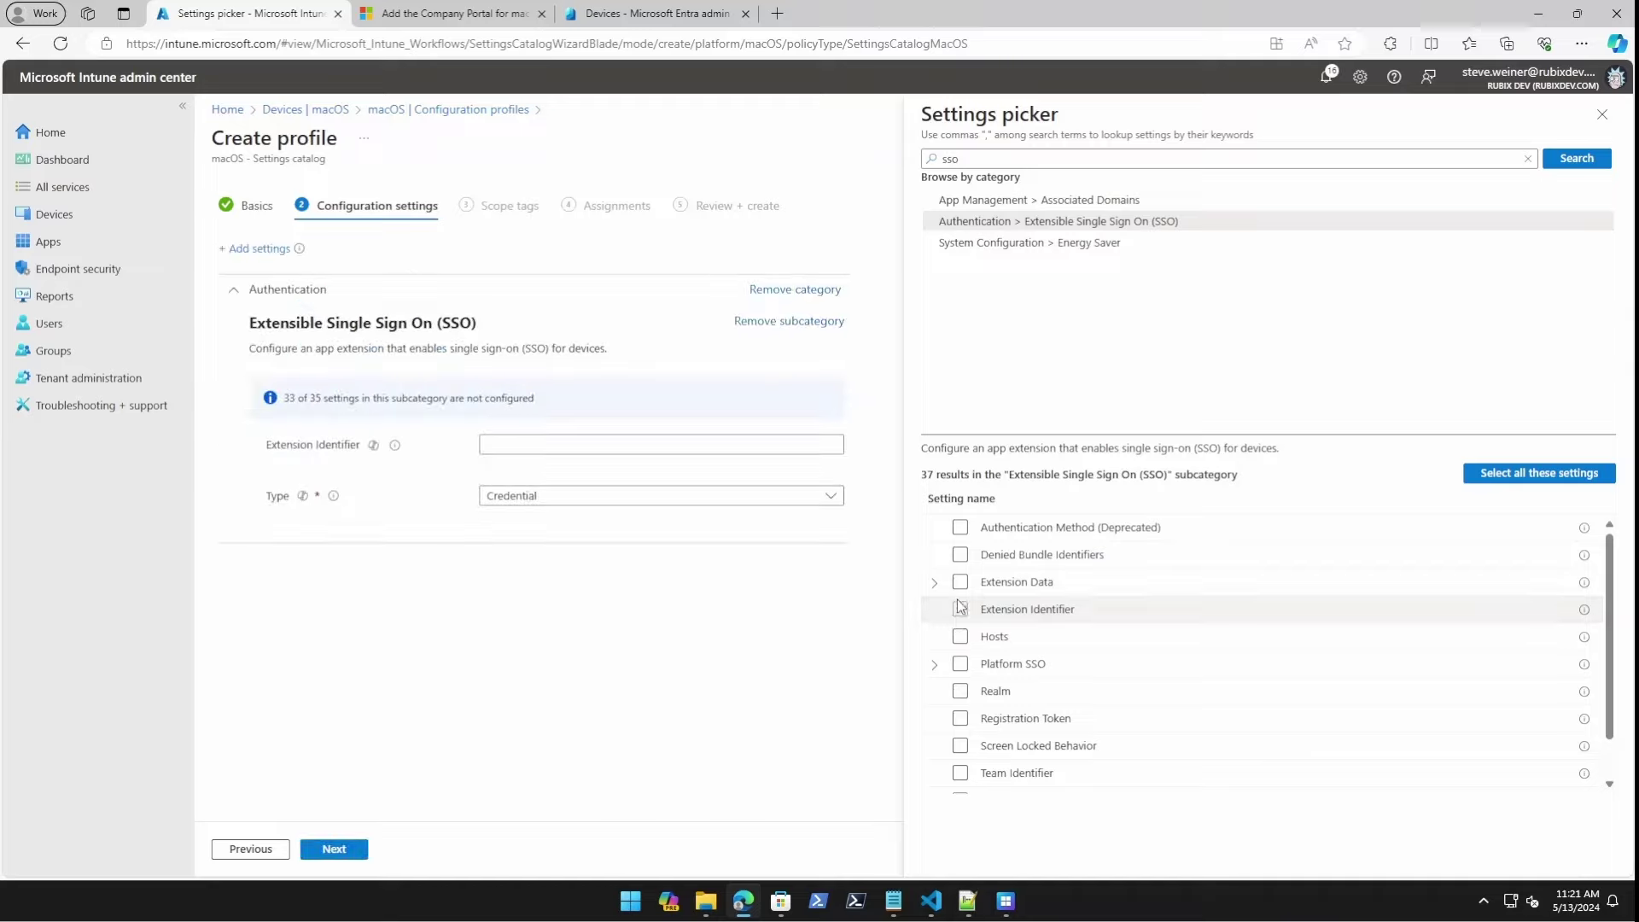
pyautogui.click(935, 665)
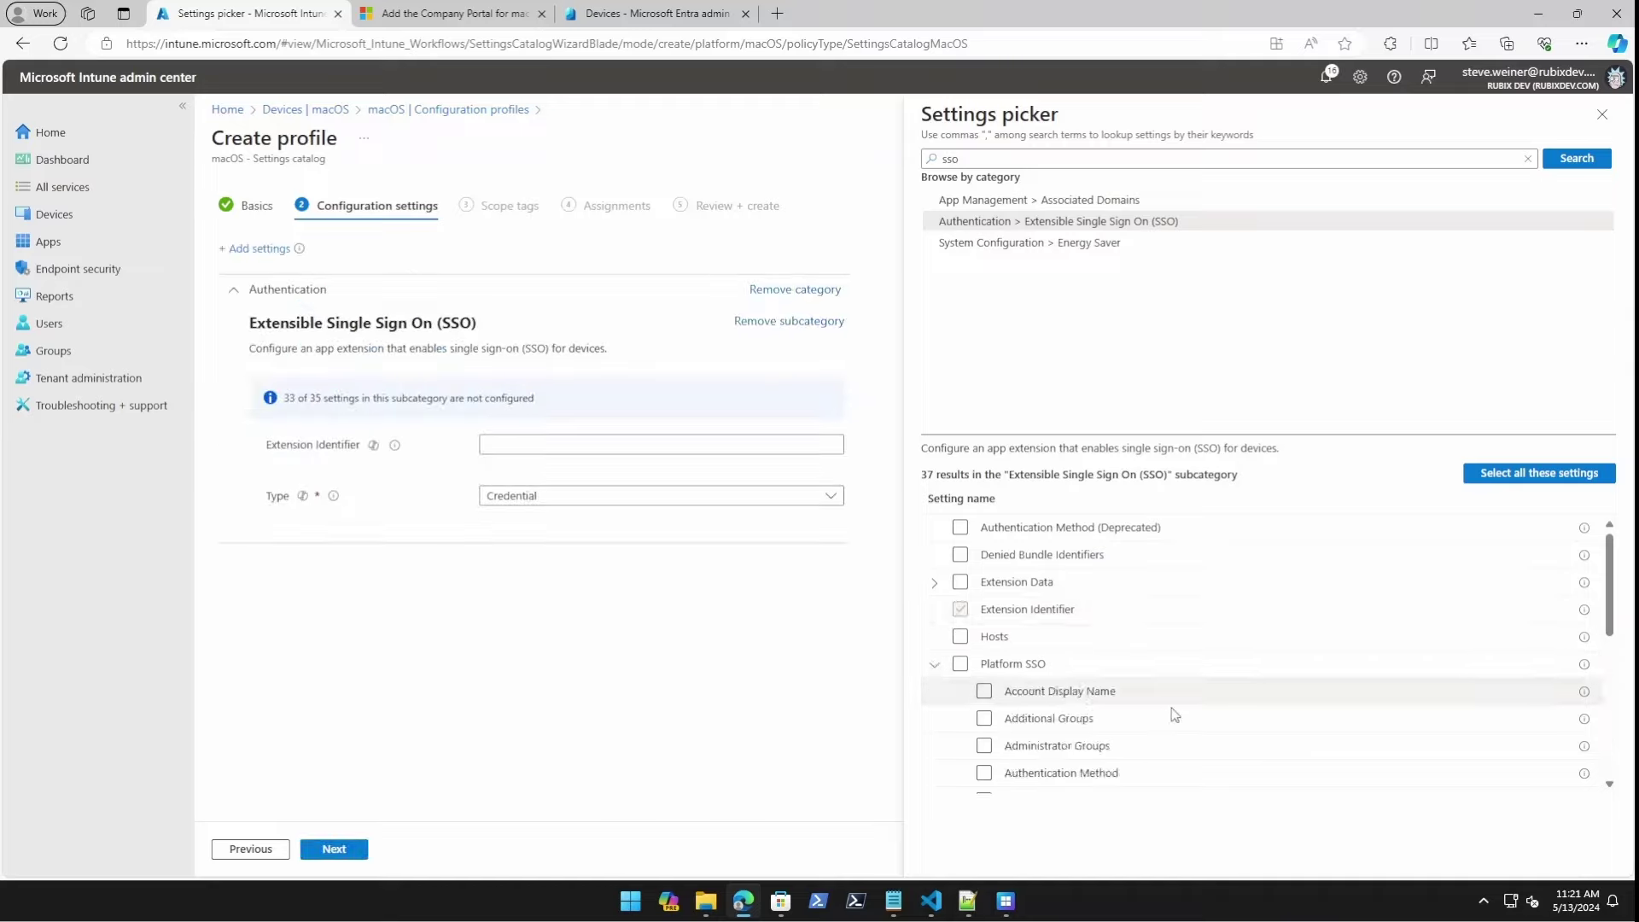
pyautogui.scroll(-1, 1166, 714)
pyautogui.click(984, 731)
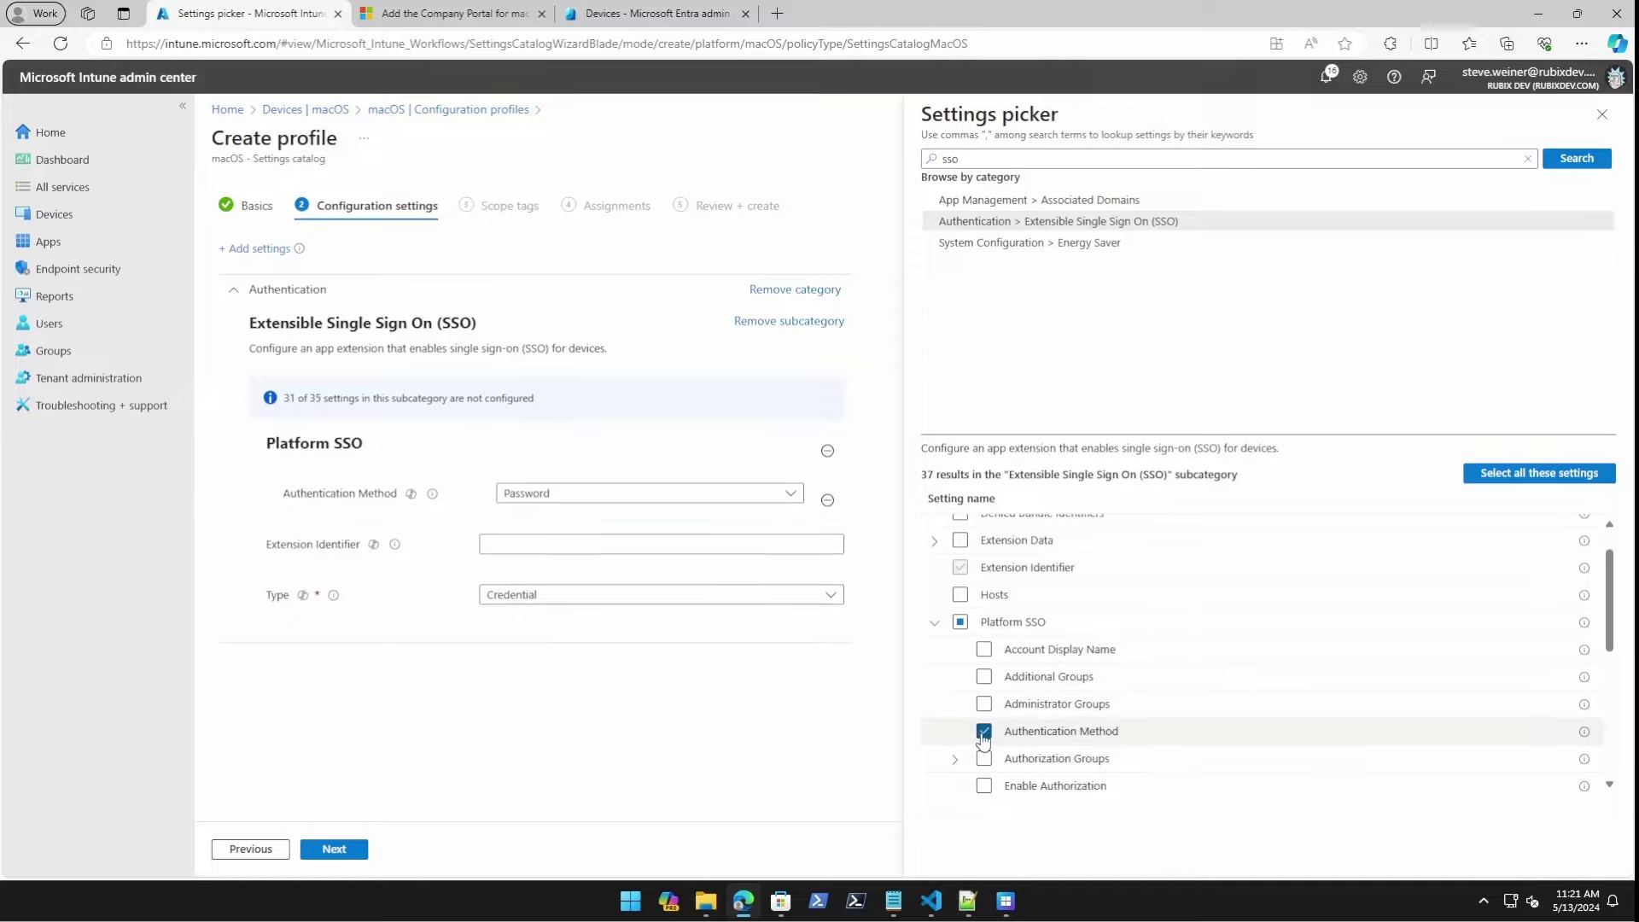
# Add Use Shared Device Keys, Registration Token, Screen Locked Behavior, Team Identifier and URLs, then close the picker.
pyautogui.scroll(-2, 1119, 680)
pyautogui.scroll(-1, 1096, 762)
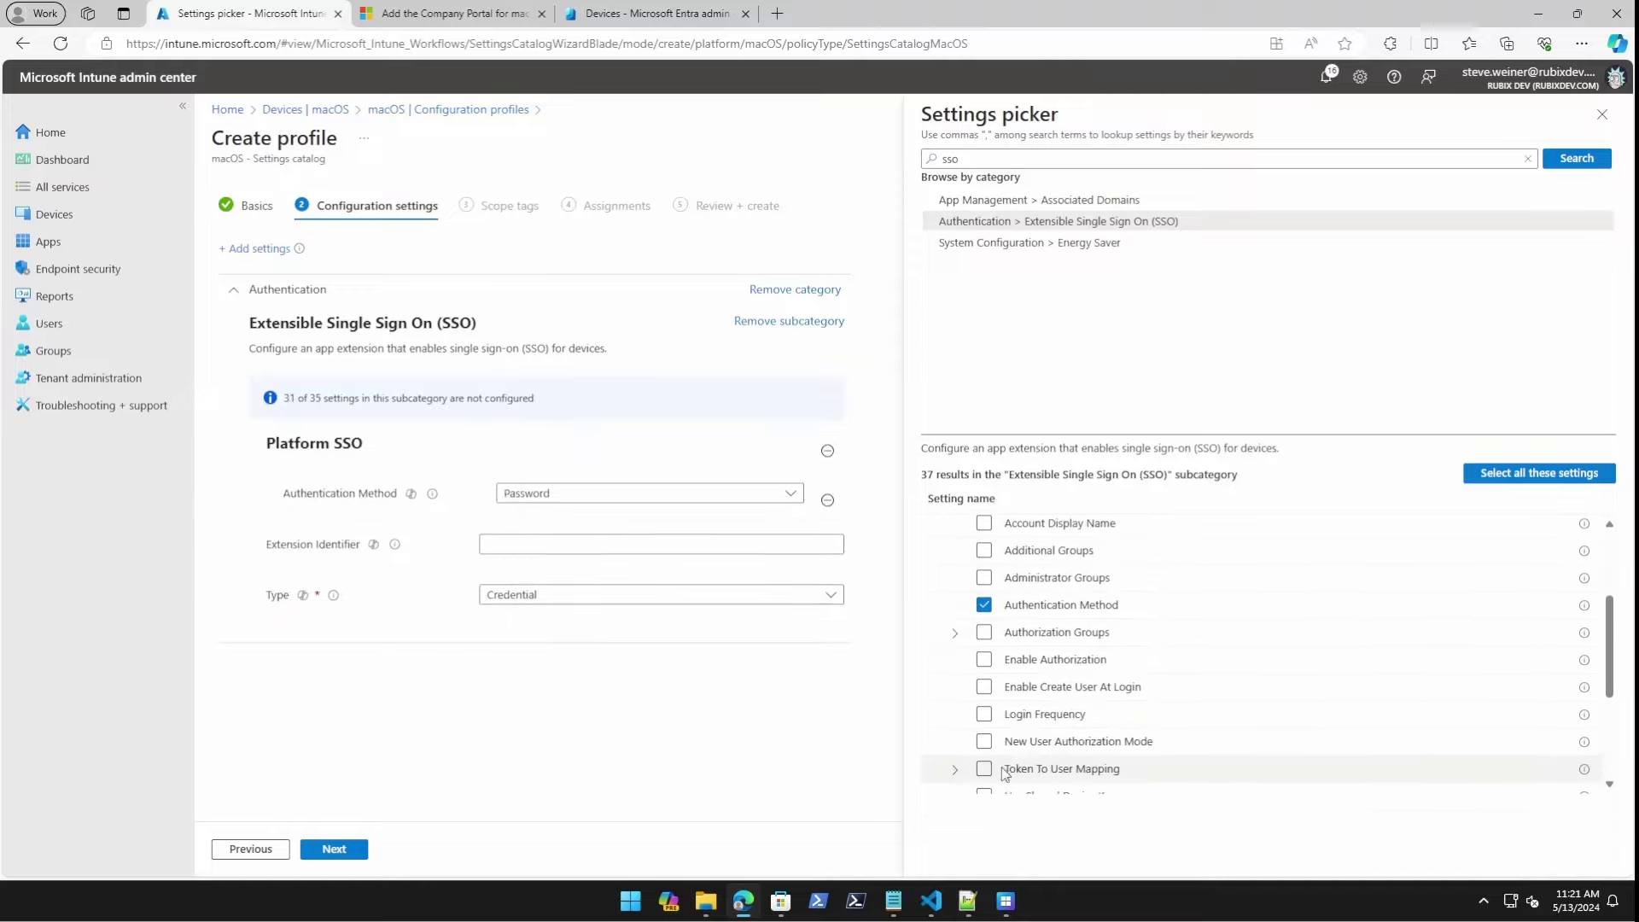
pyautogui.scroll(-3, 1059, 747)
pyautogui.scroll(-2, 1059, 649)
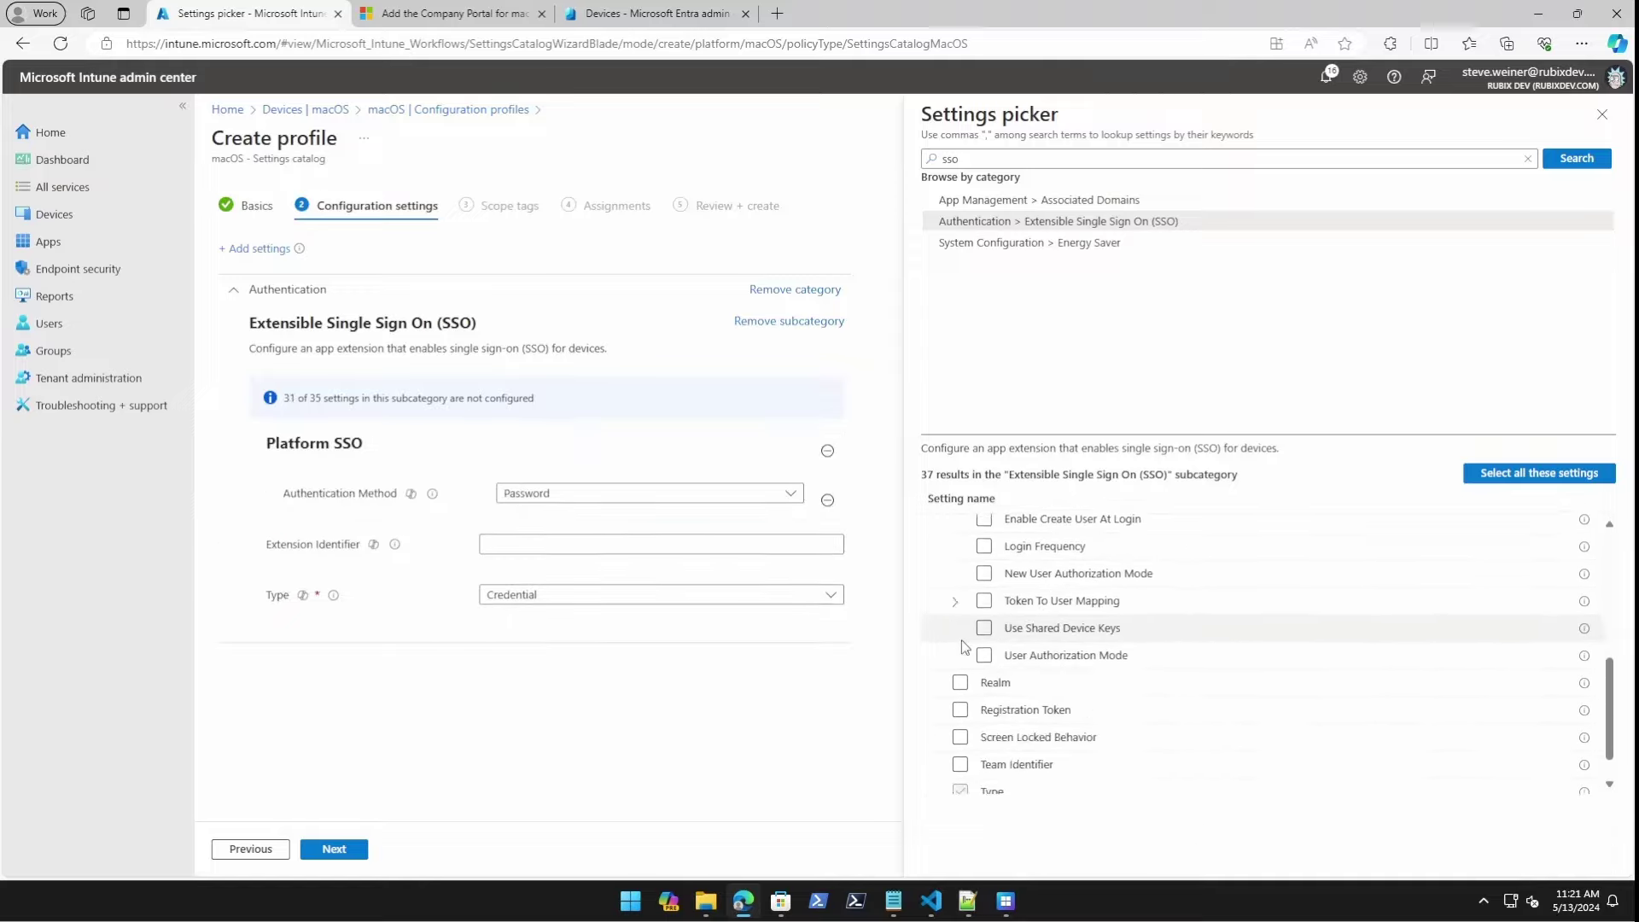
pyautogui.click(985, 630)
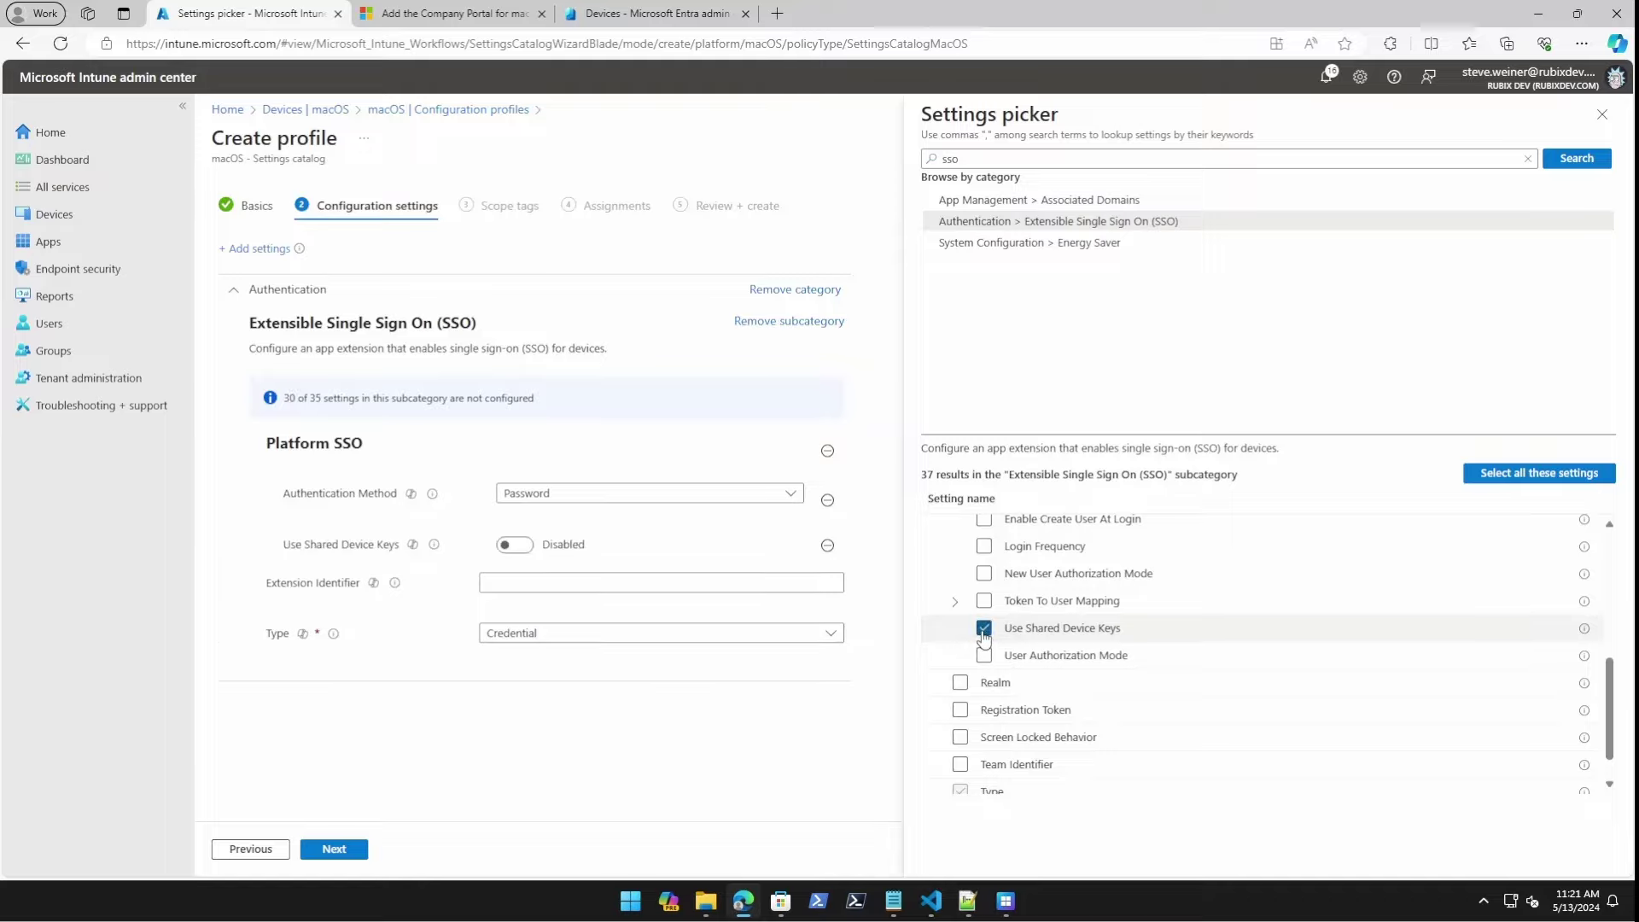
pyautogui.scroll(-1, 1119, 688)
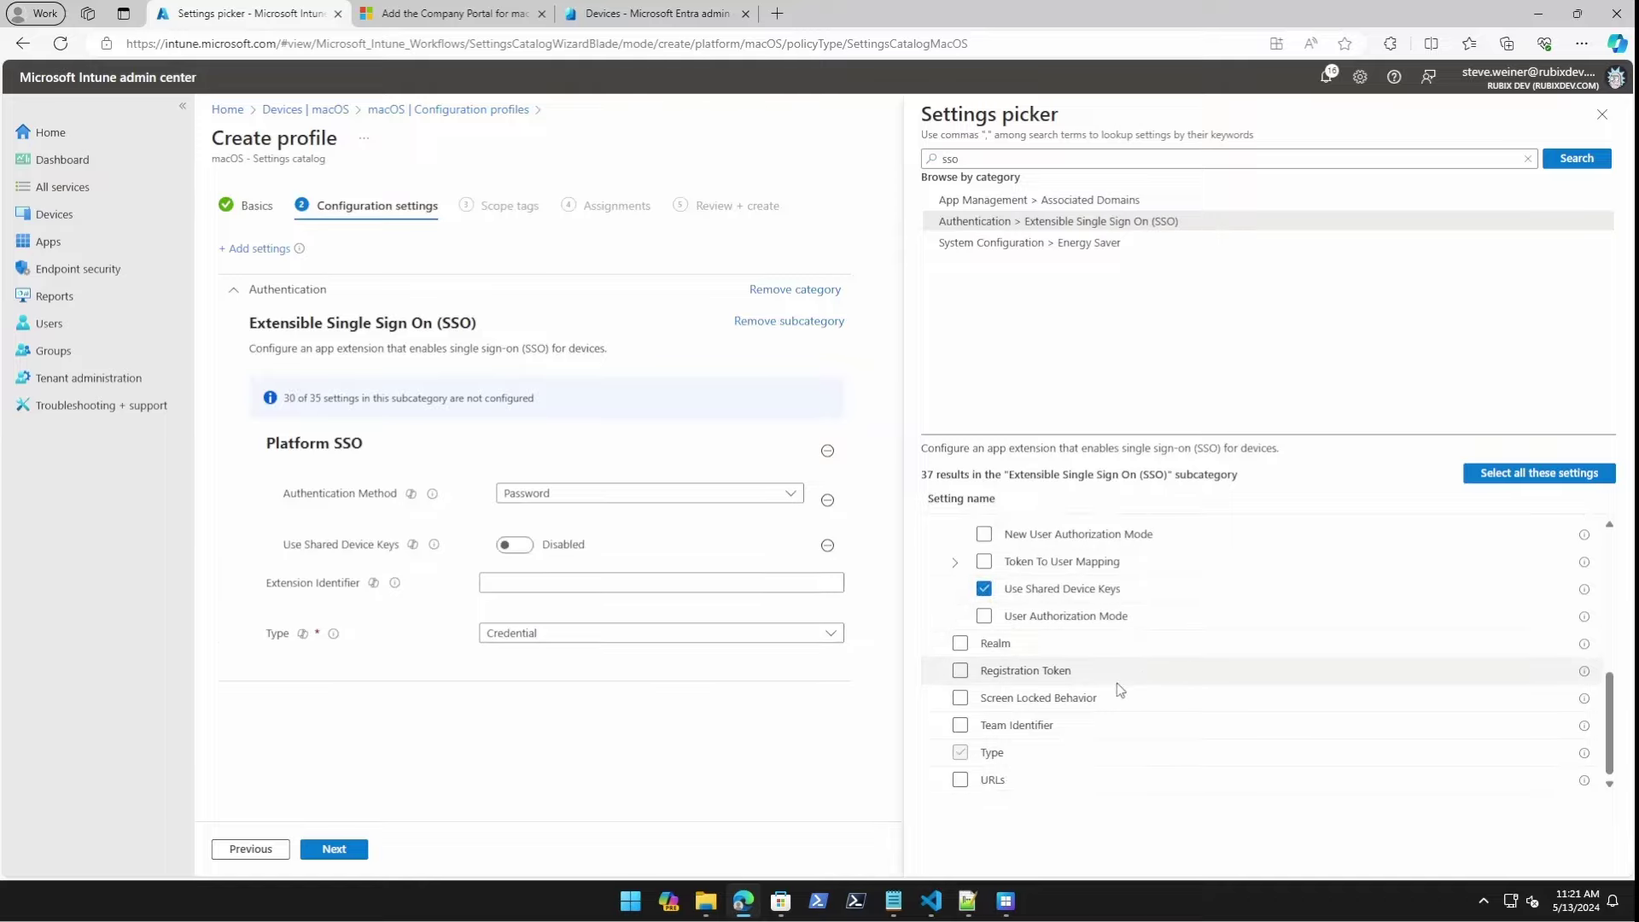
pyautogui.click(959, 670)
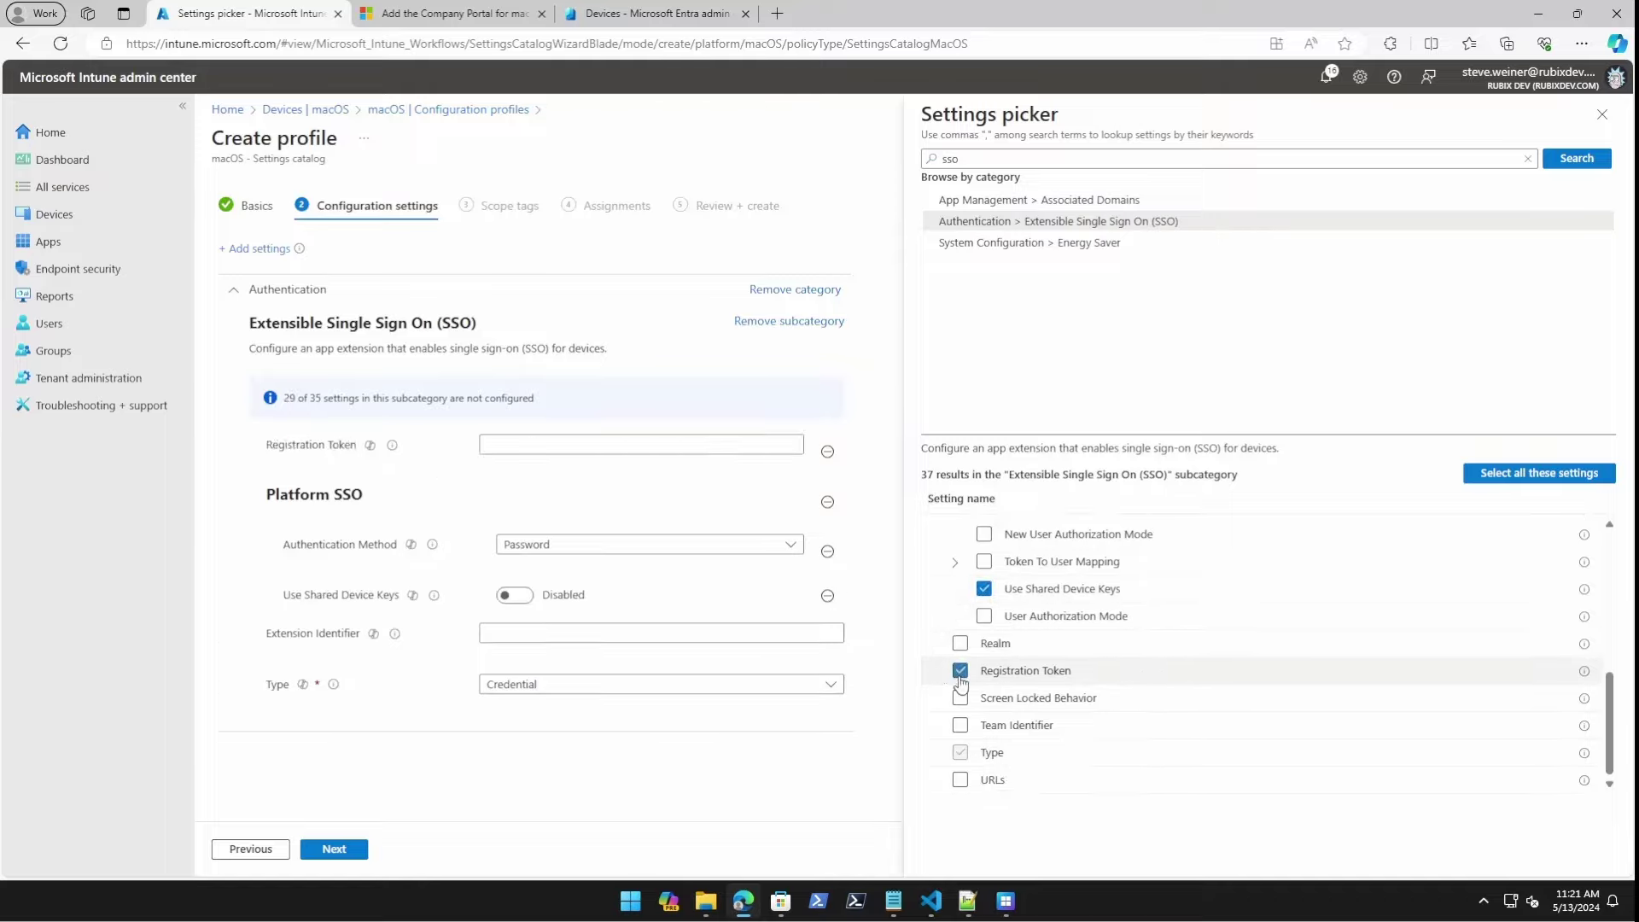
pyautogui.click(960, 698)
pyautogui.click(959, 725)
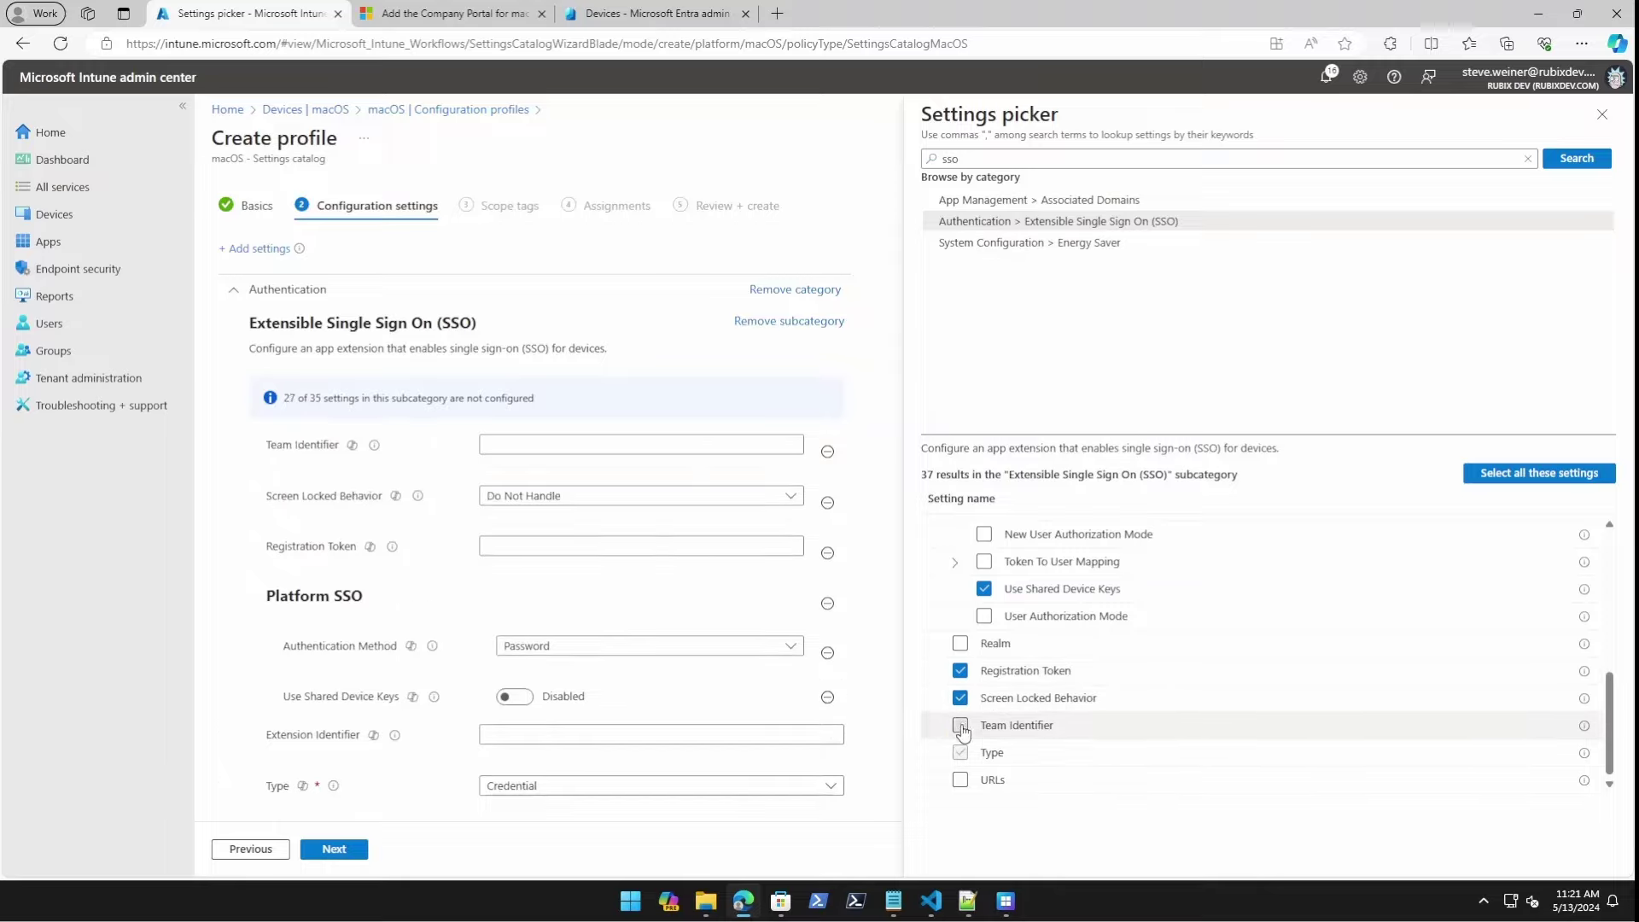
pyautogui.click(960, 781)
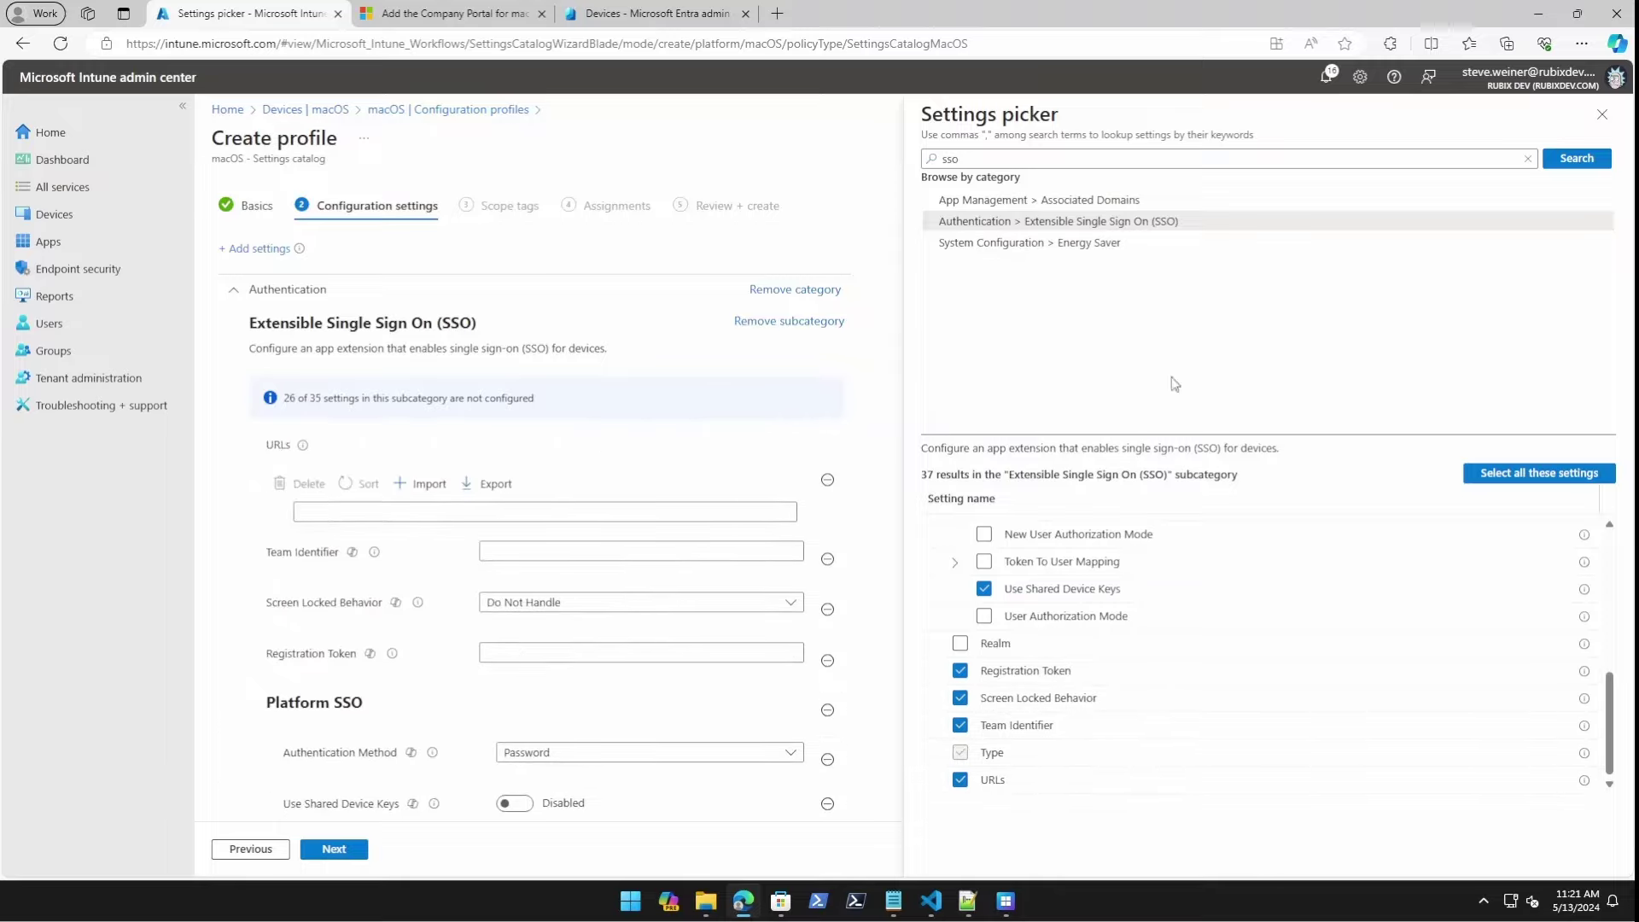
pyautogui.click(1603, 115)
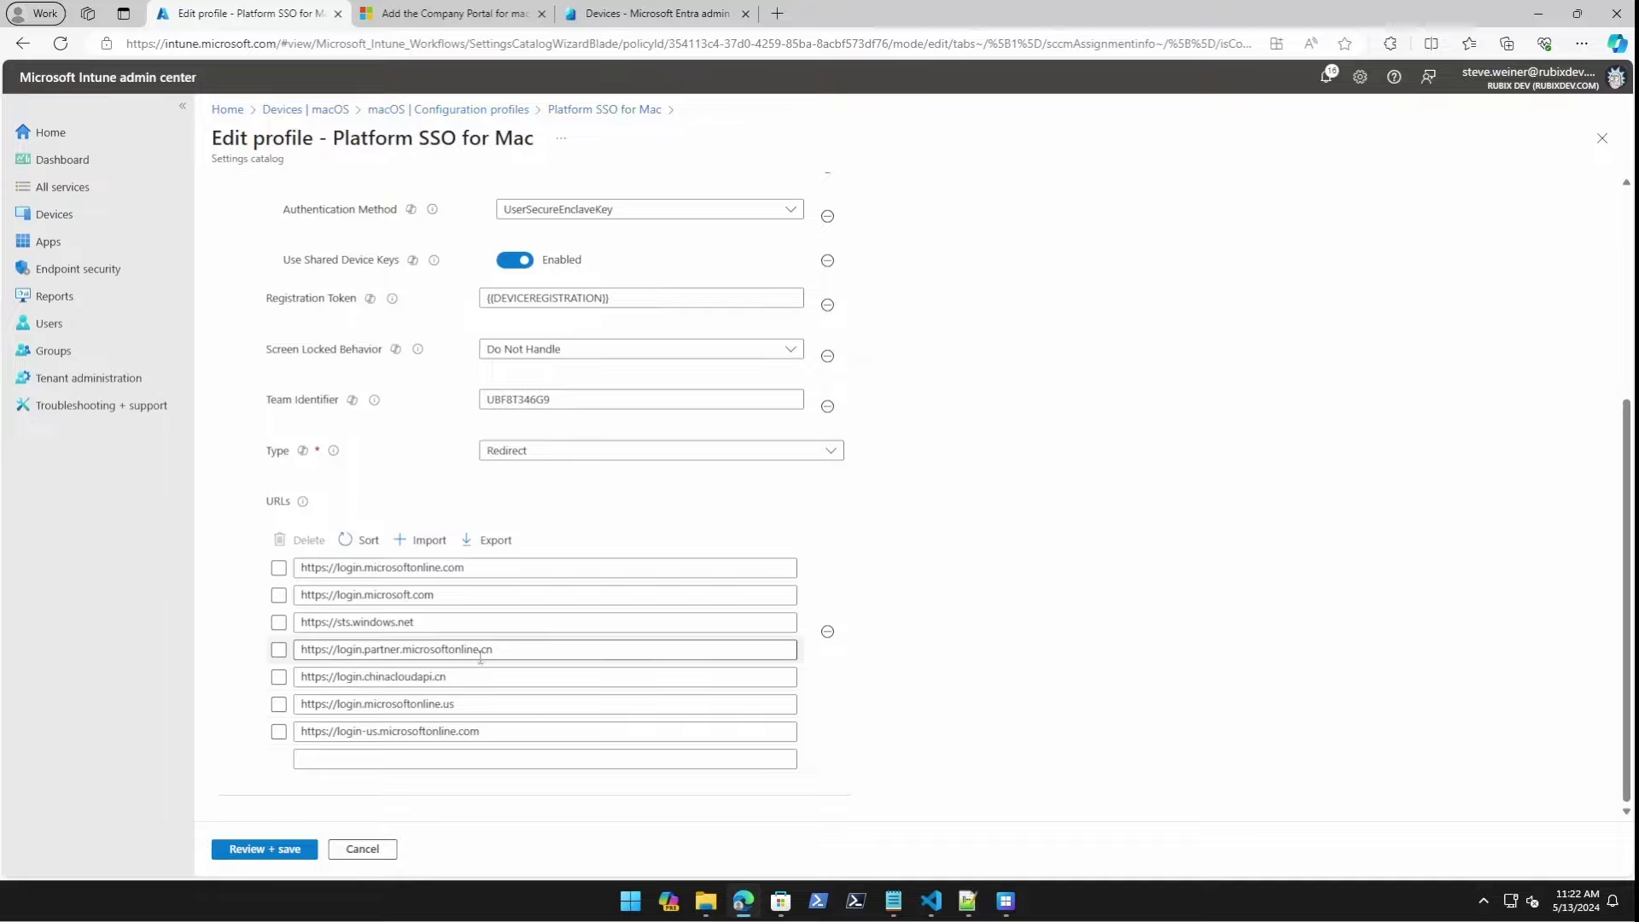
# Review the Extension Identifier, Registration Token and Team Identifier UBF8T346G9 values, then return to the profiles list.
pyautogui.scroll(1, 486, 692)
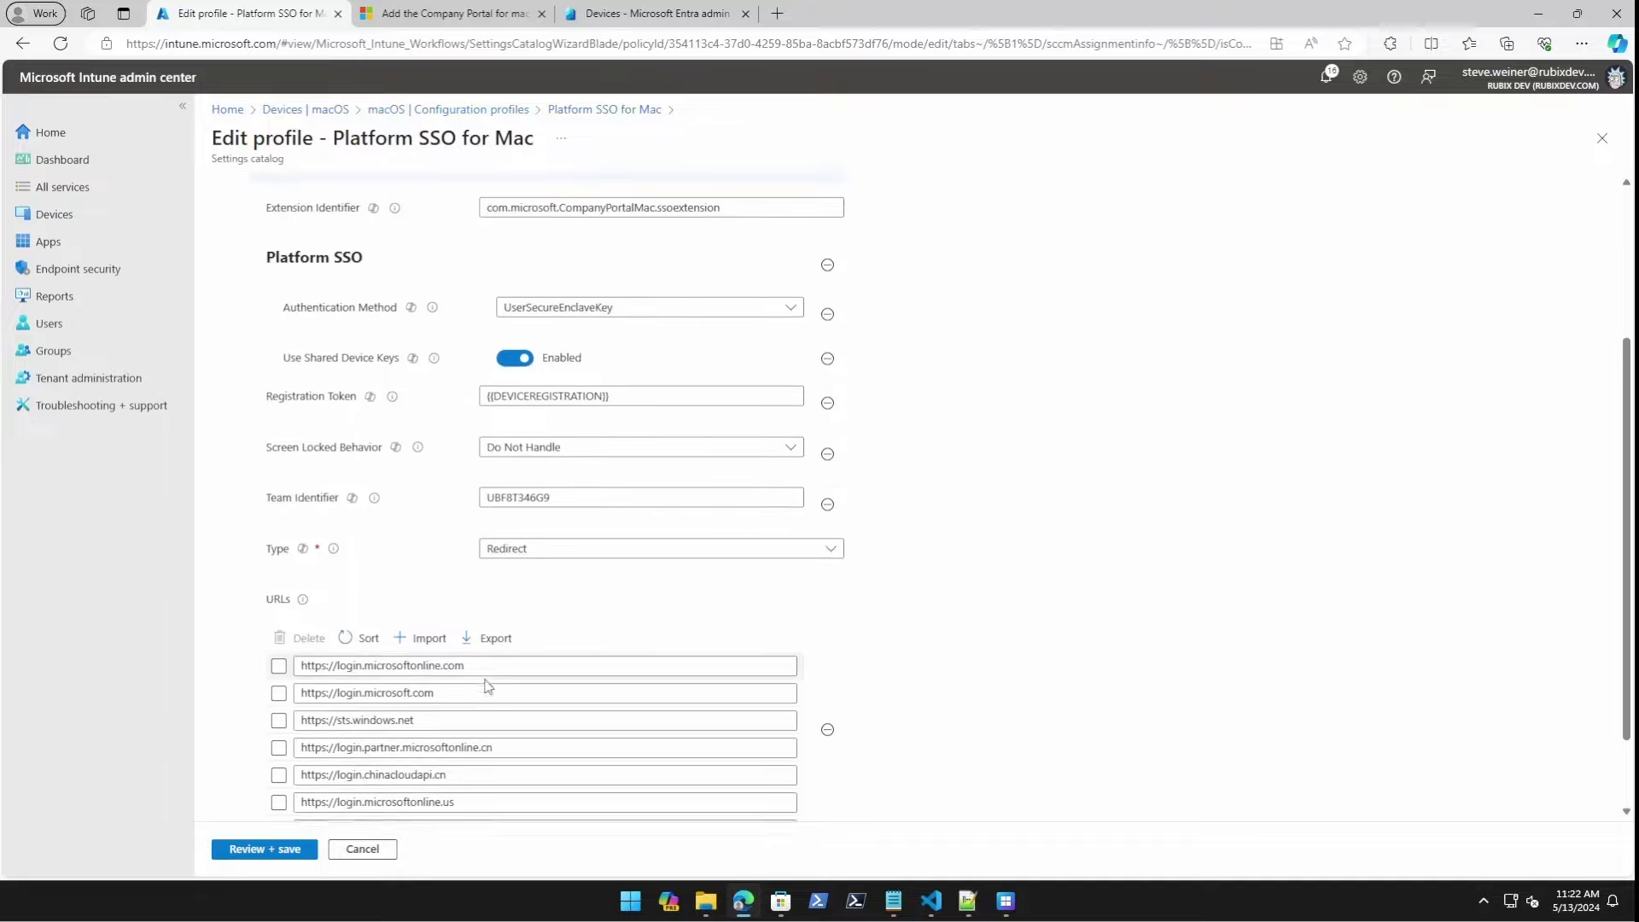
pyautogui.scroll(1, 485, 675)
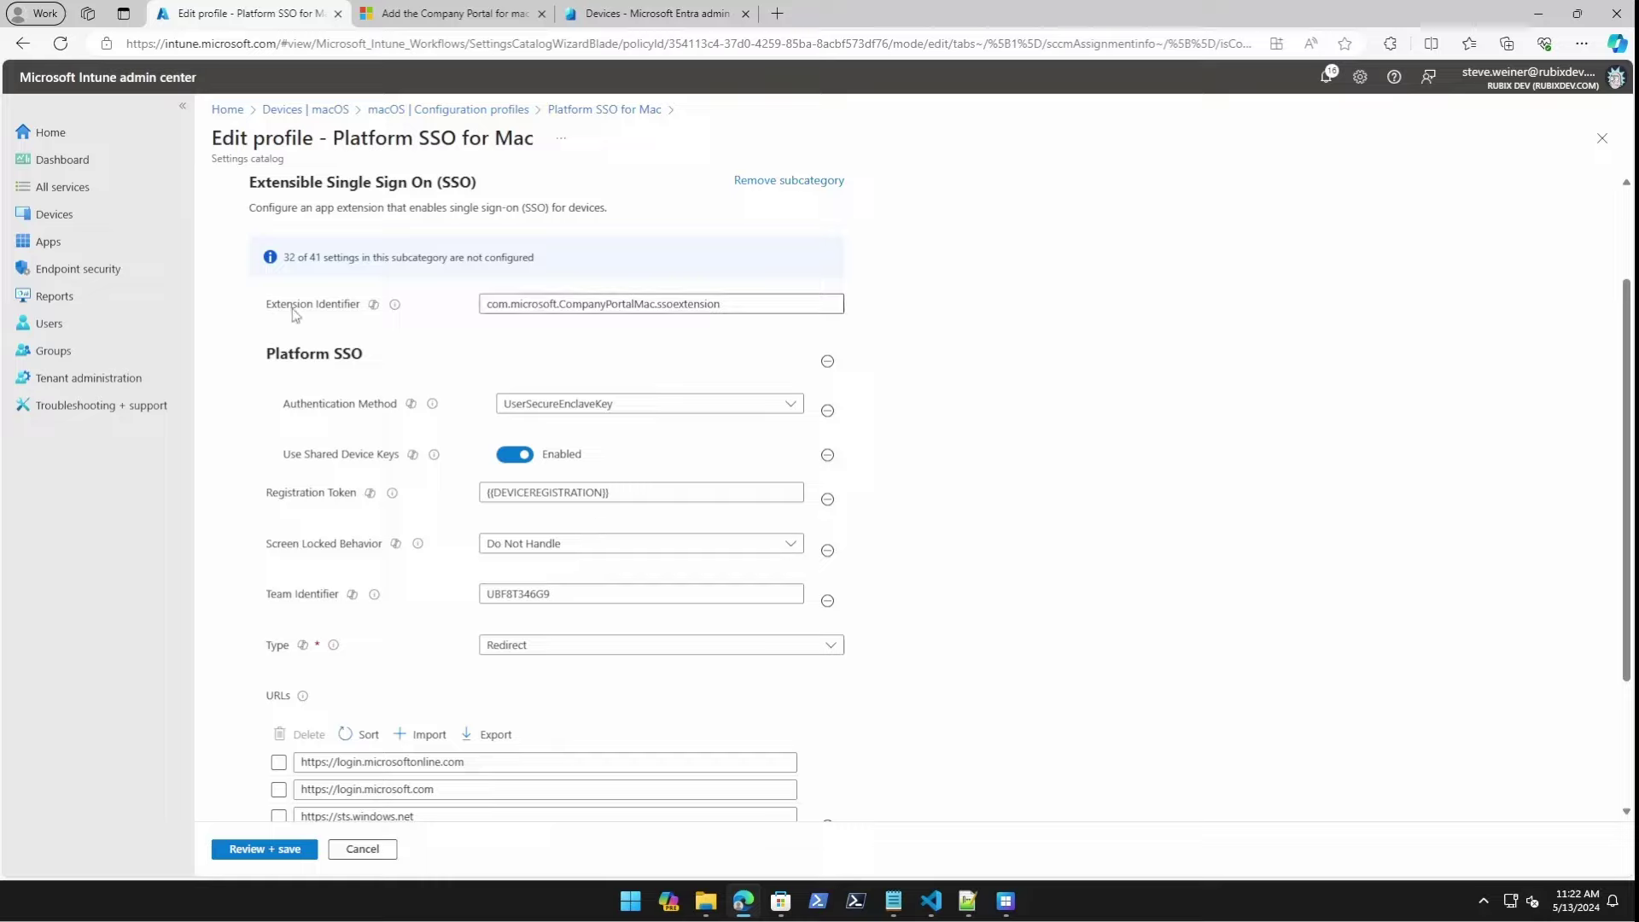
pyautogui.moveTo(785, 303); pyautogui.dragTo(381, 304)
pyautogui.click(1093, 479)
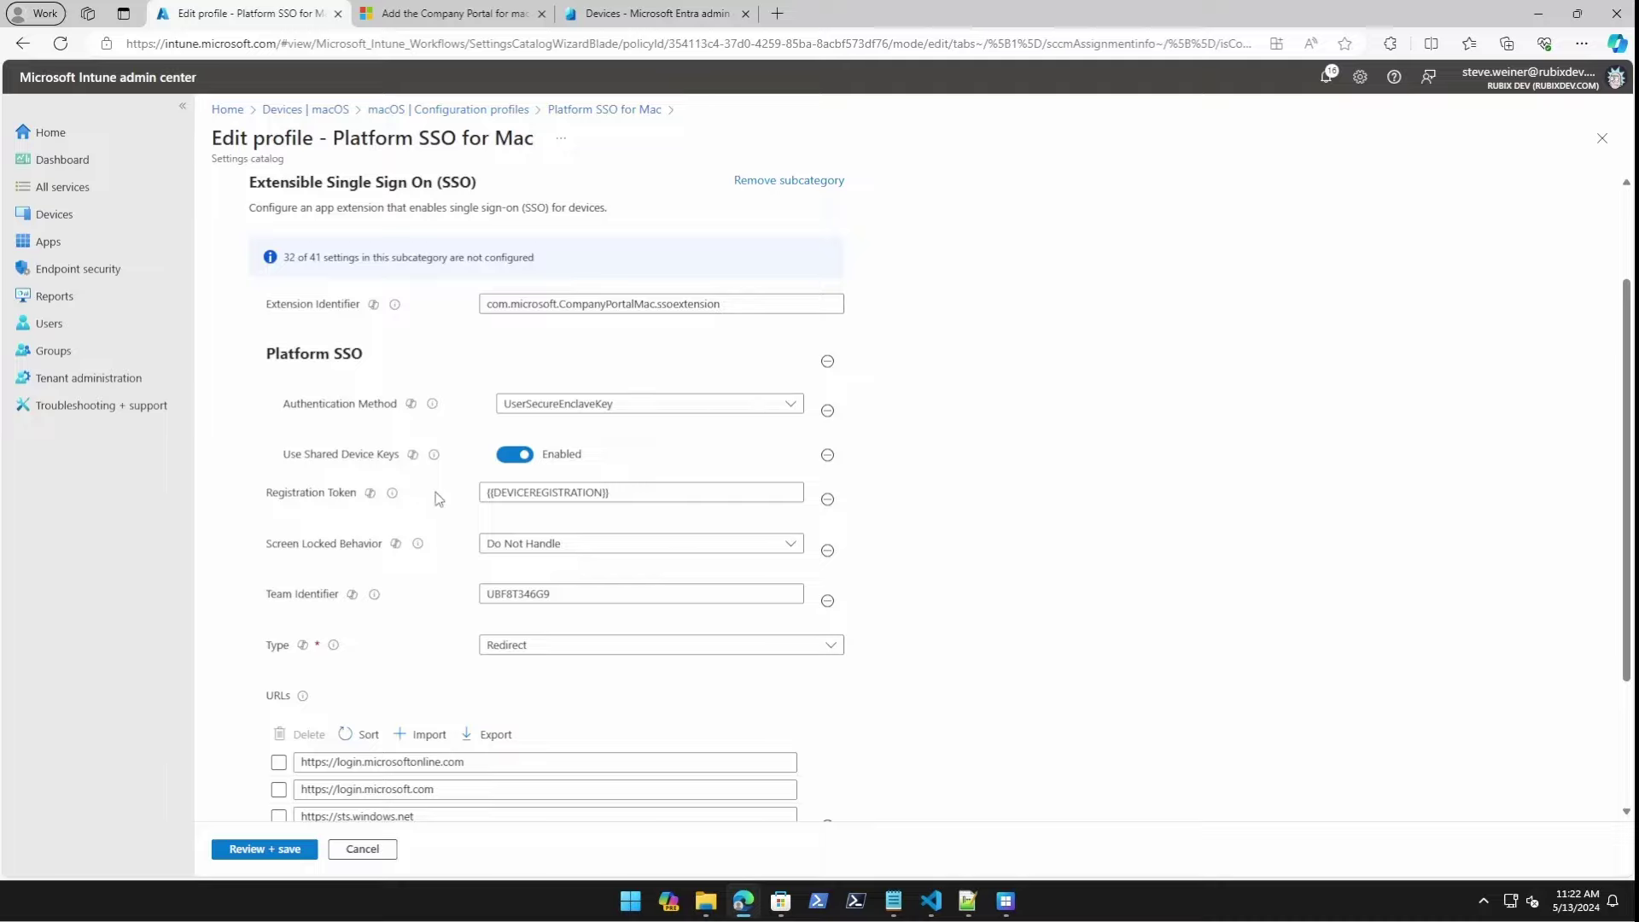
pyautogui.moveTo(401, 500)
pyautogui.click(631, 495)
pyautogui.click(287, 596)
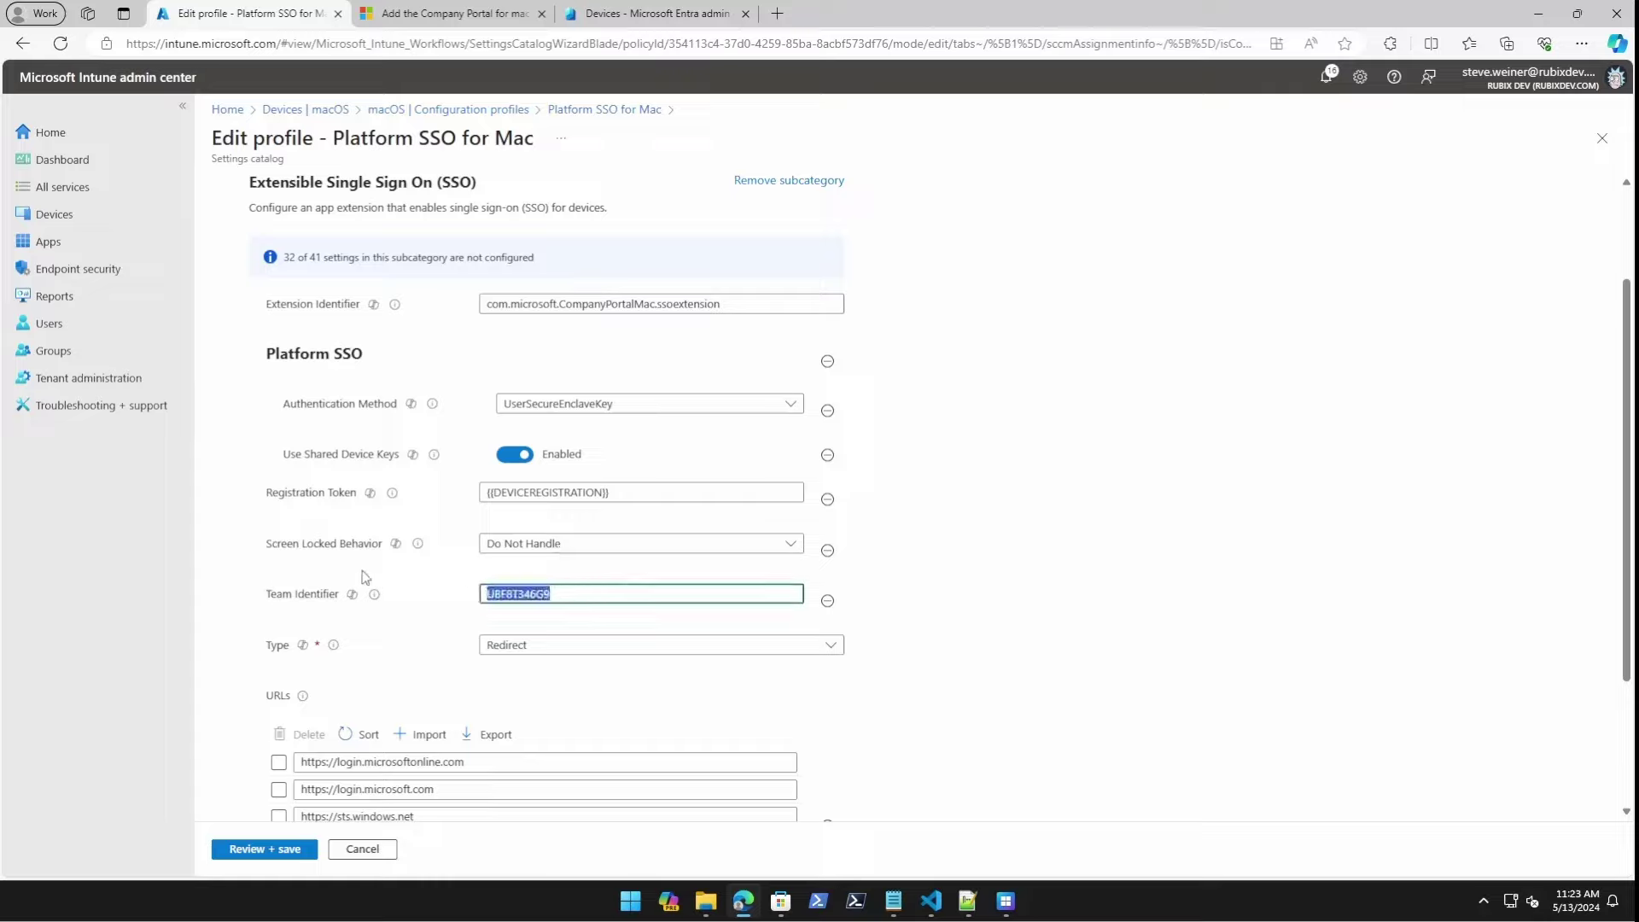
pyautogui.click(1033, 615)
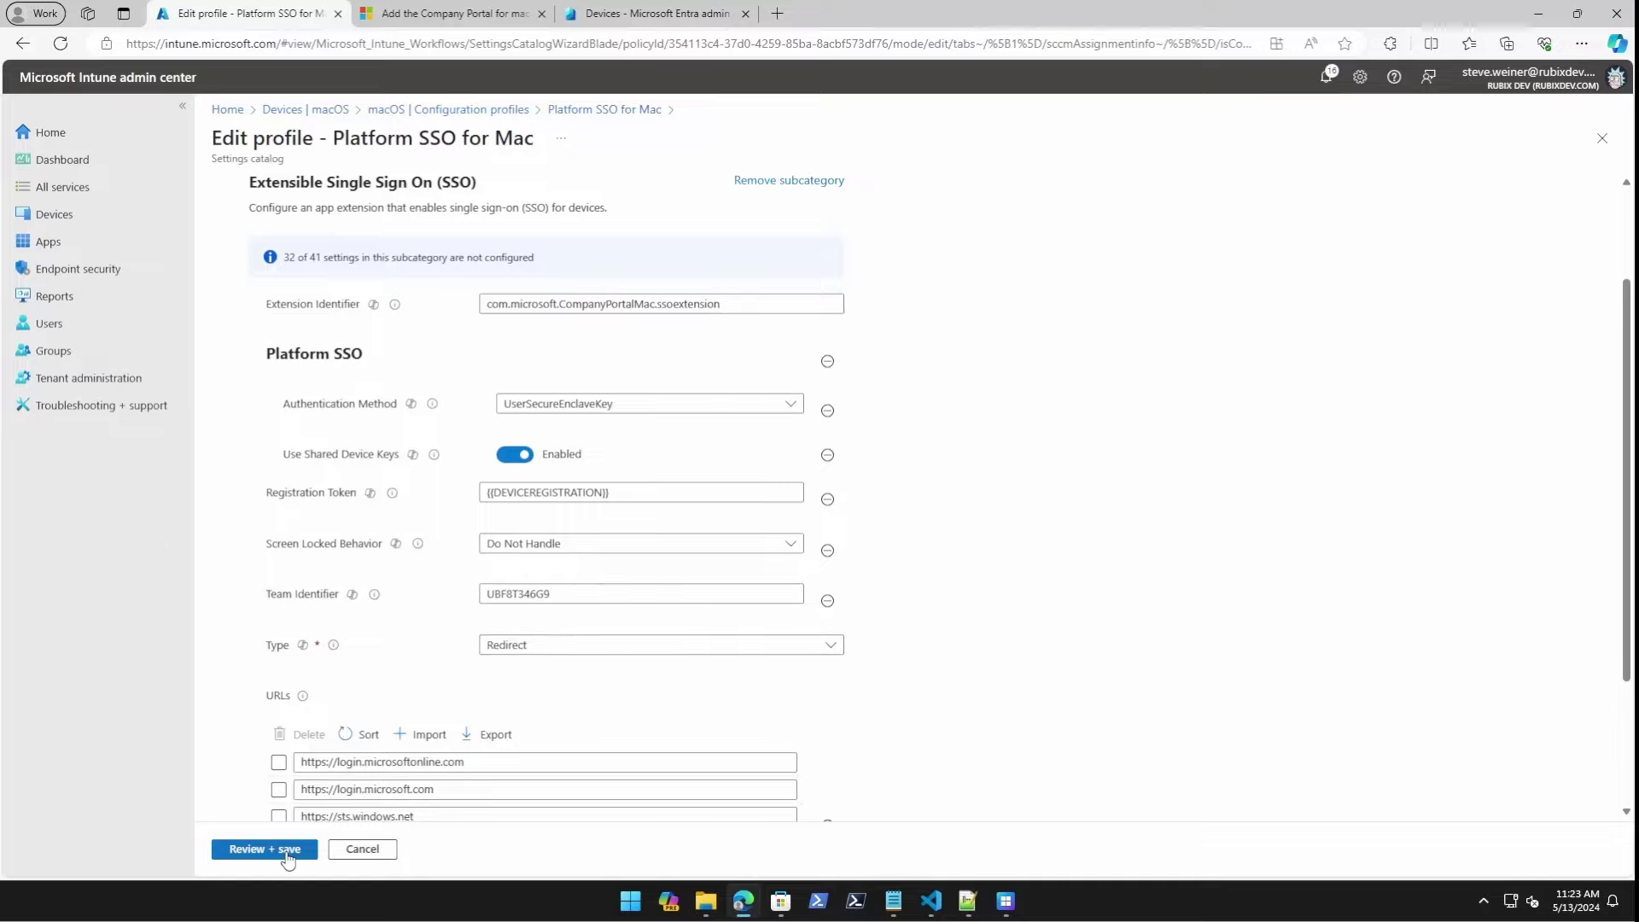
pyautogui.click(514, 111)
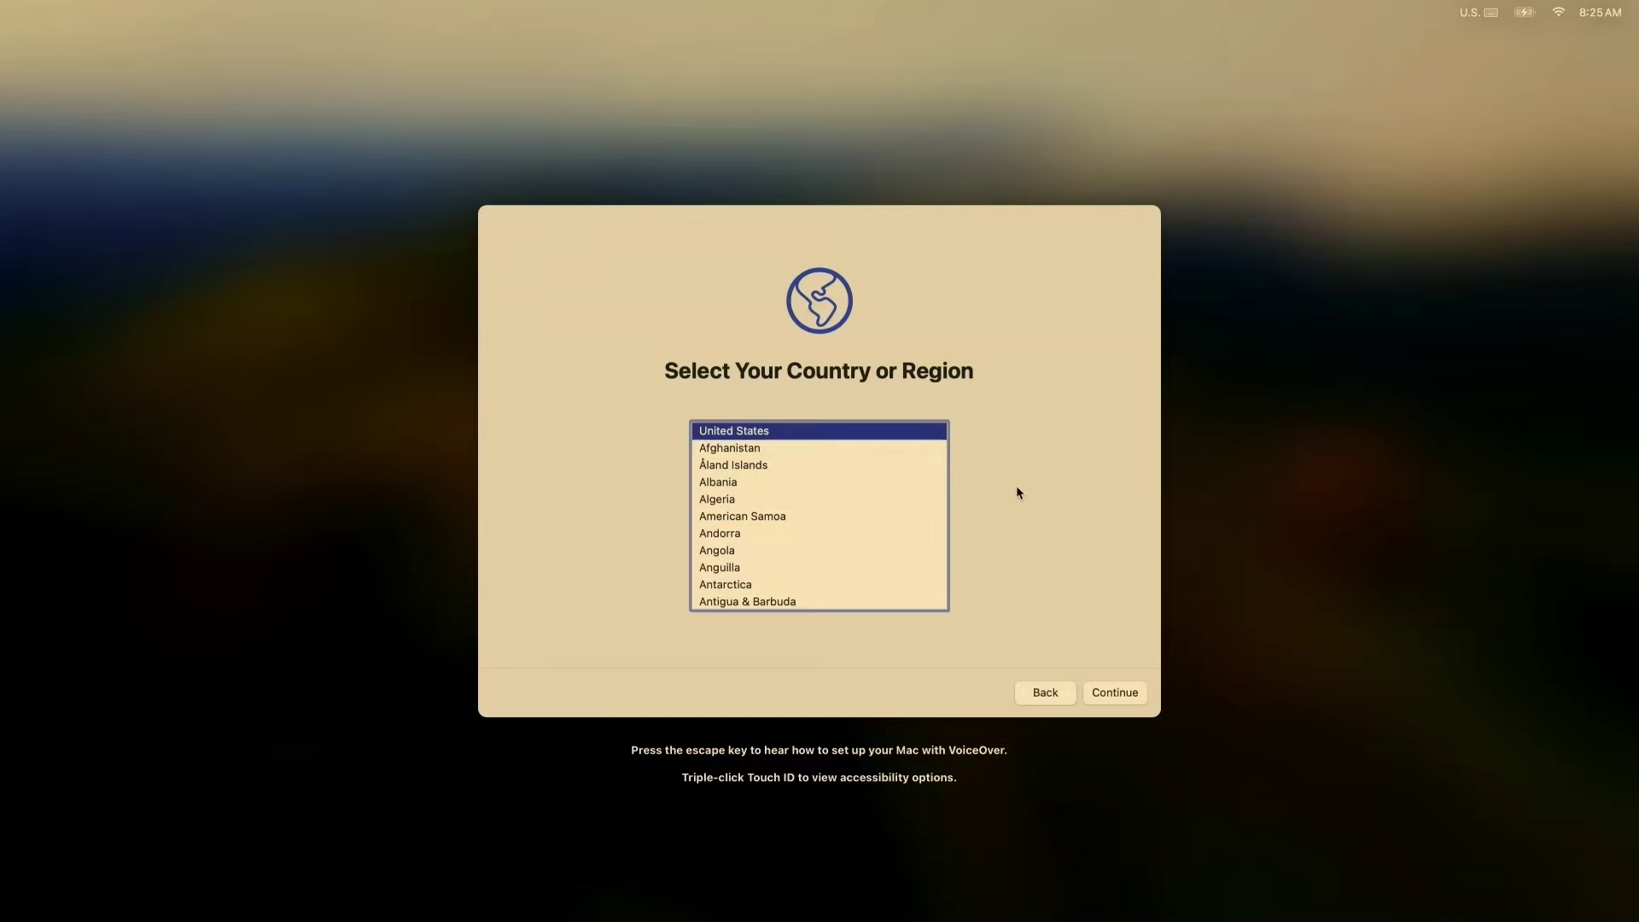
# Accept United States, skip Accessibility, and join the W-House Wi-Fi network with its password.
pyautogui.click(1132, 694)
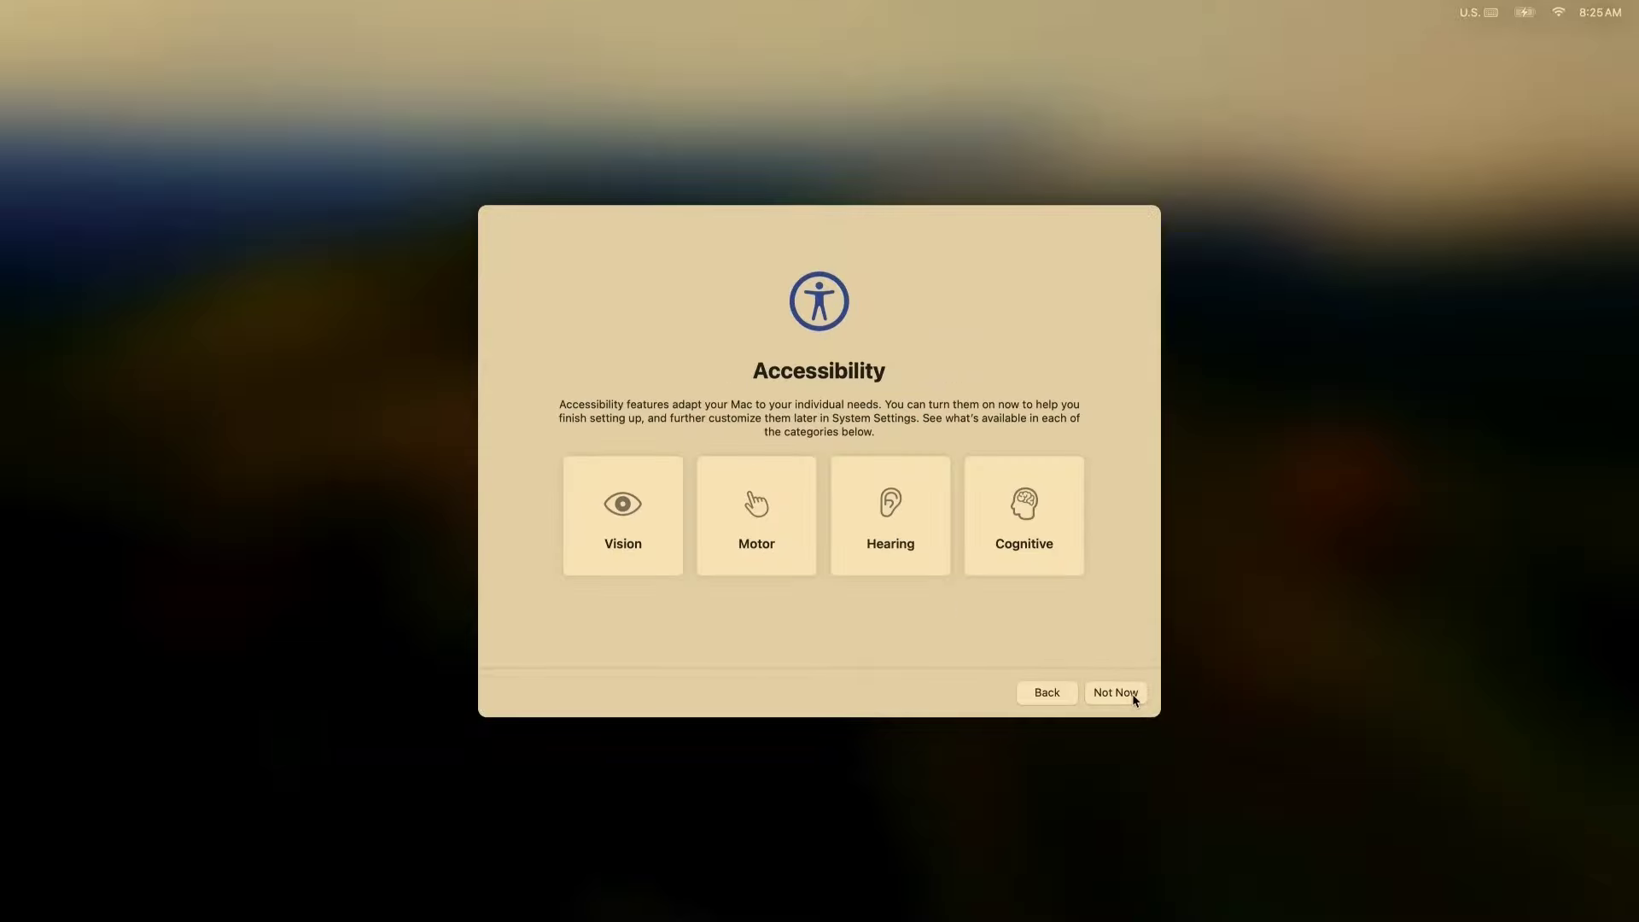
pyautogui.click(1133, 695)
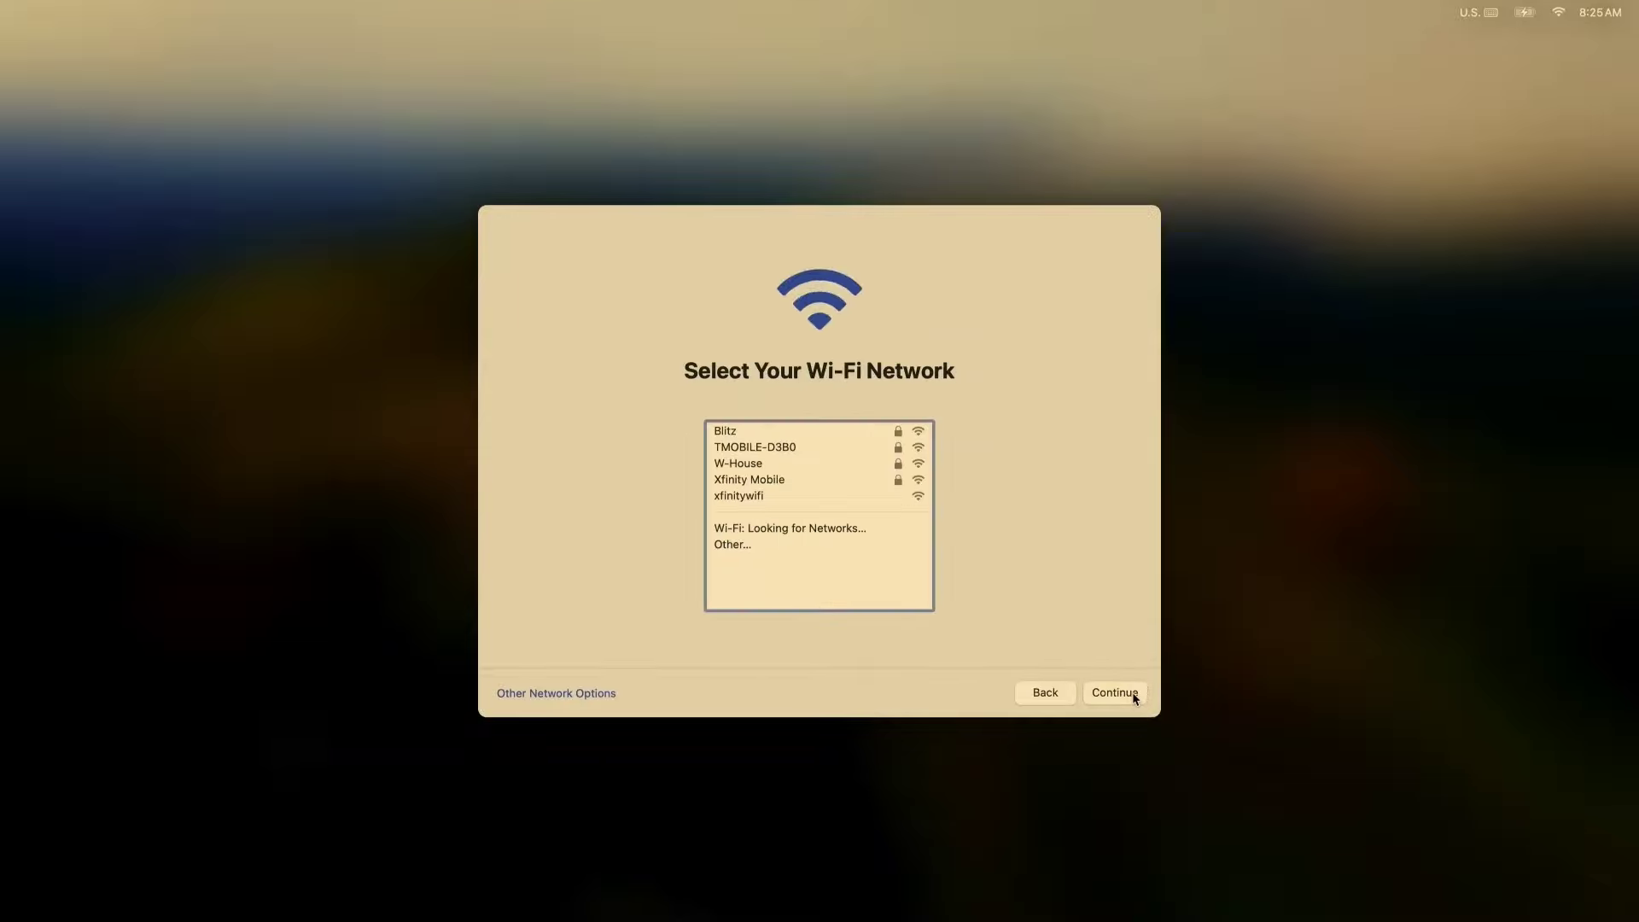
pyautogui.click(810, 467)
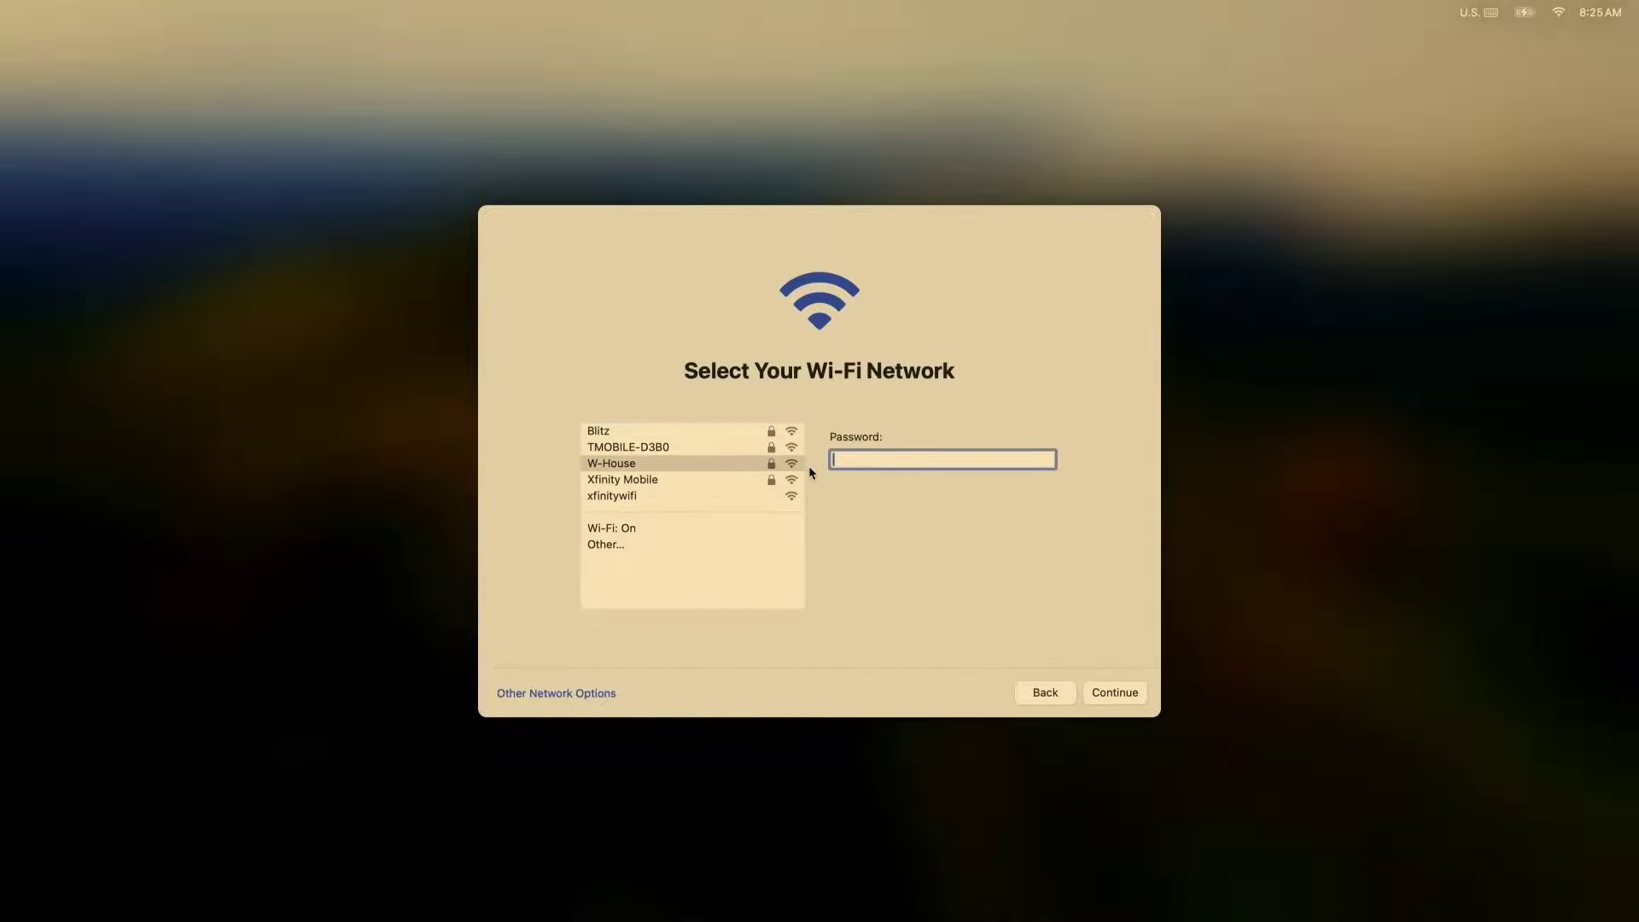
pyautogui.write('••')
pyautogui.click(1107, 693)
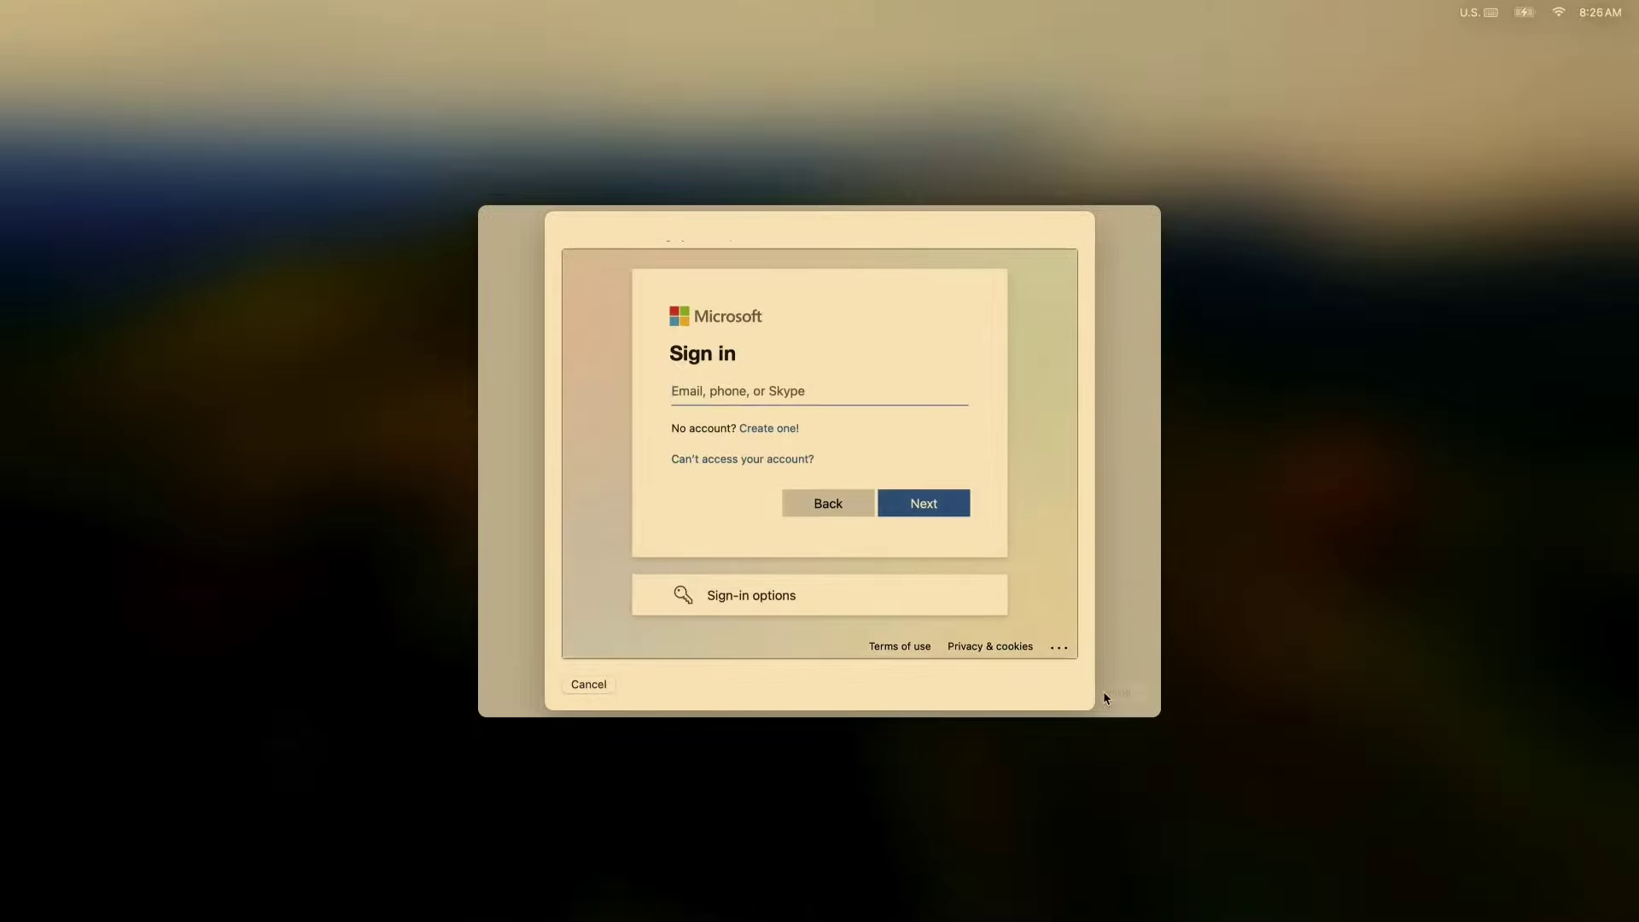
# Sign in with the work account e-mail and password to enroll the Mac.
pyautogui.press('Return')
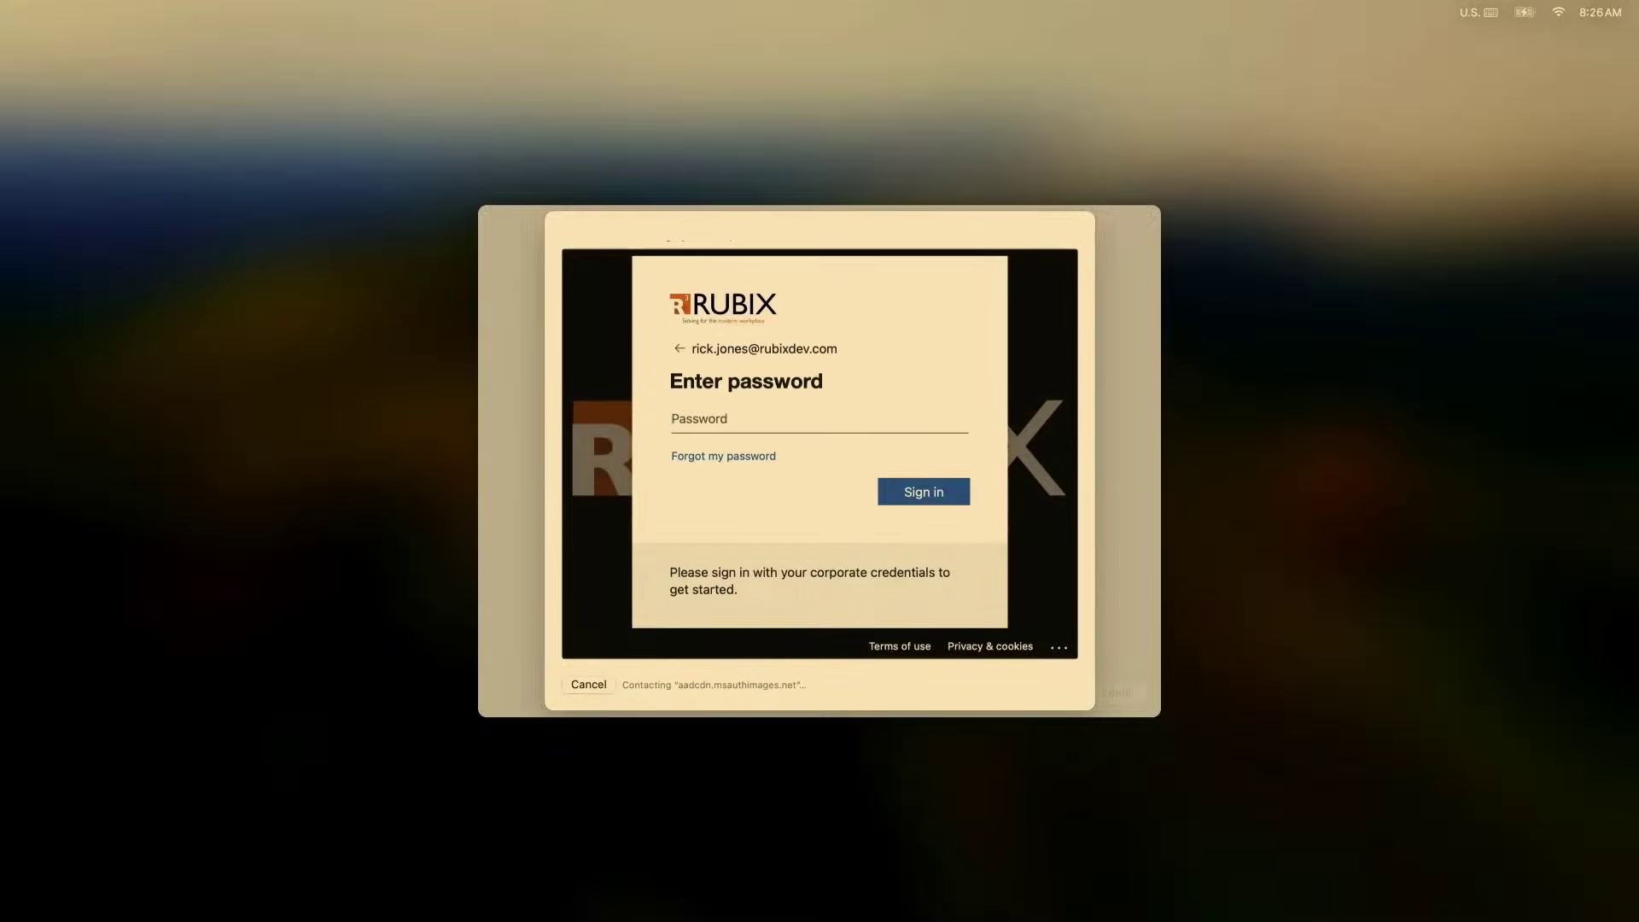
pyautogui.write('••••••••••••••')
pyautogui.press('Return')
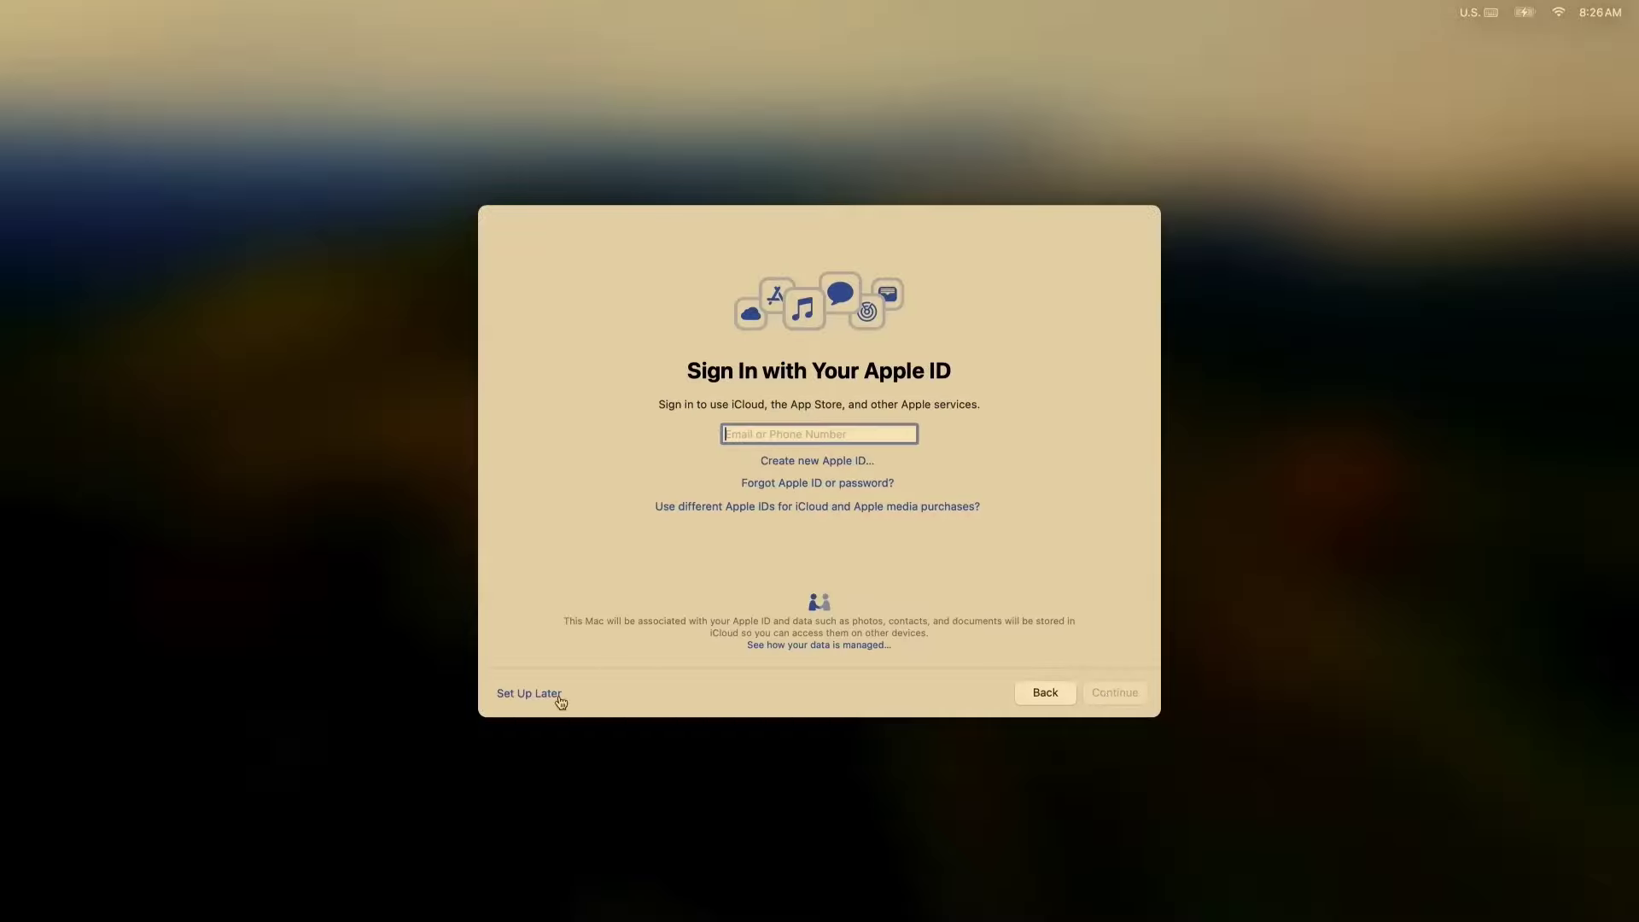
# Skip the Apple ID sign-in and create the computer account with a password.
pyautogui.click(547, 696)
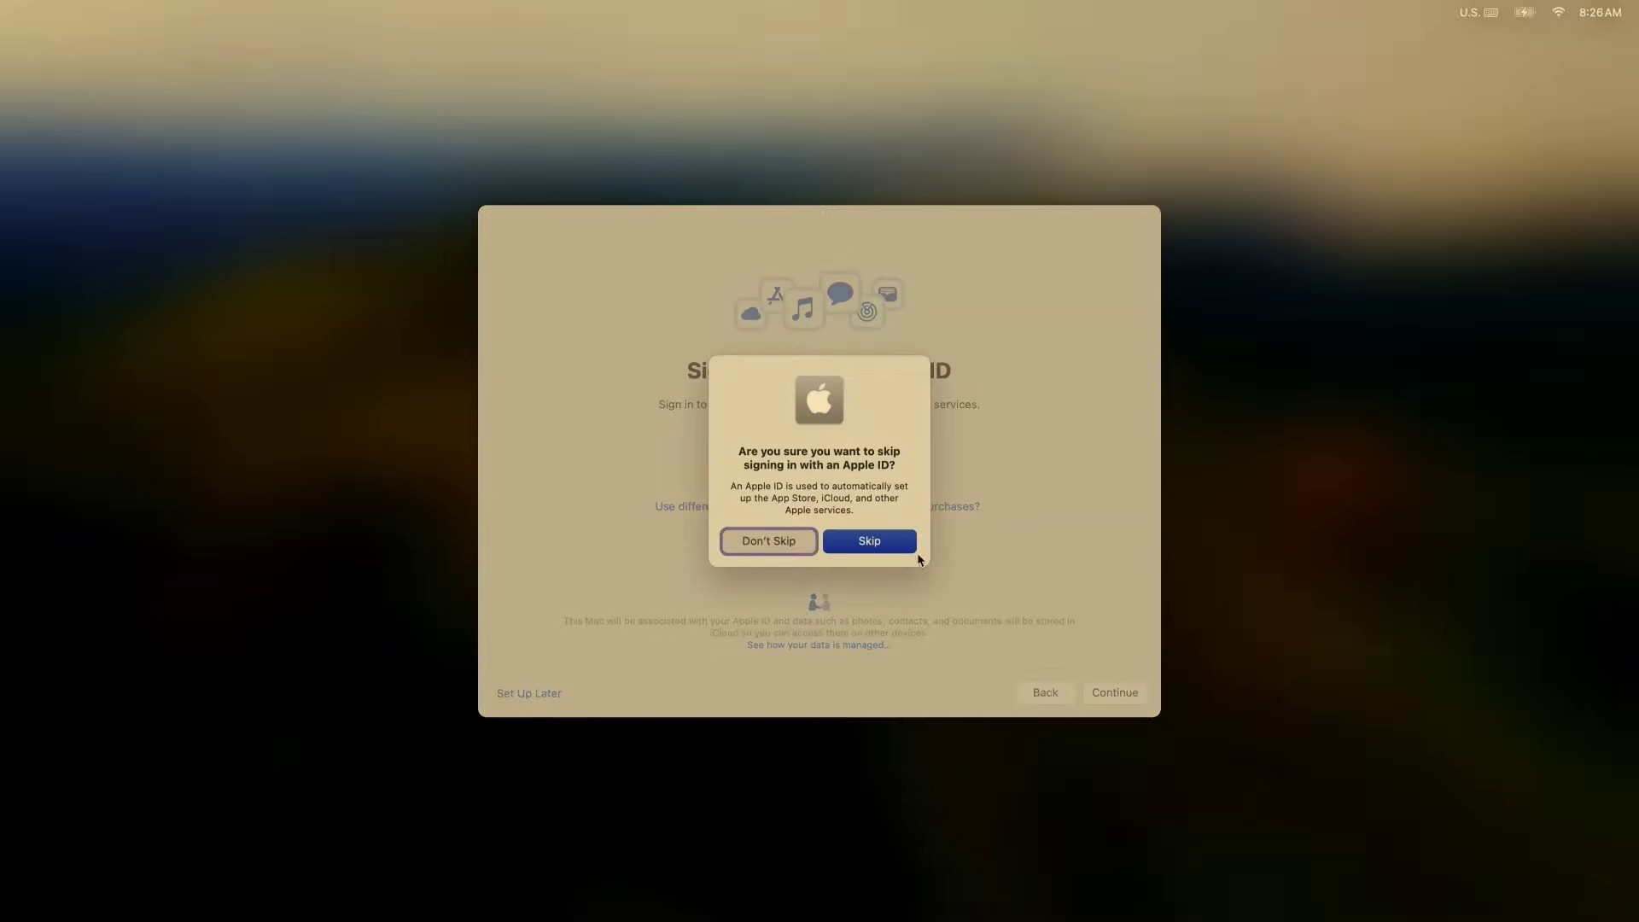
pyautogui.click(888, 541)
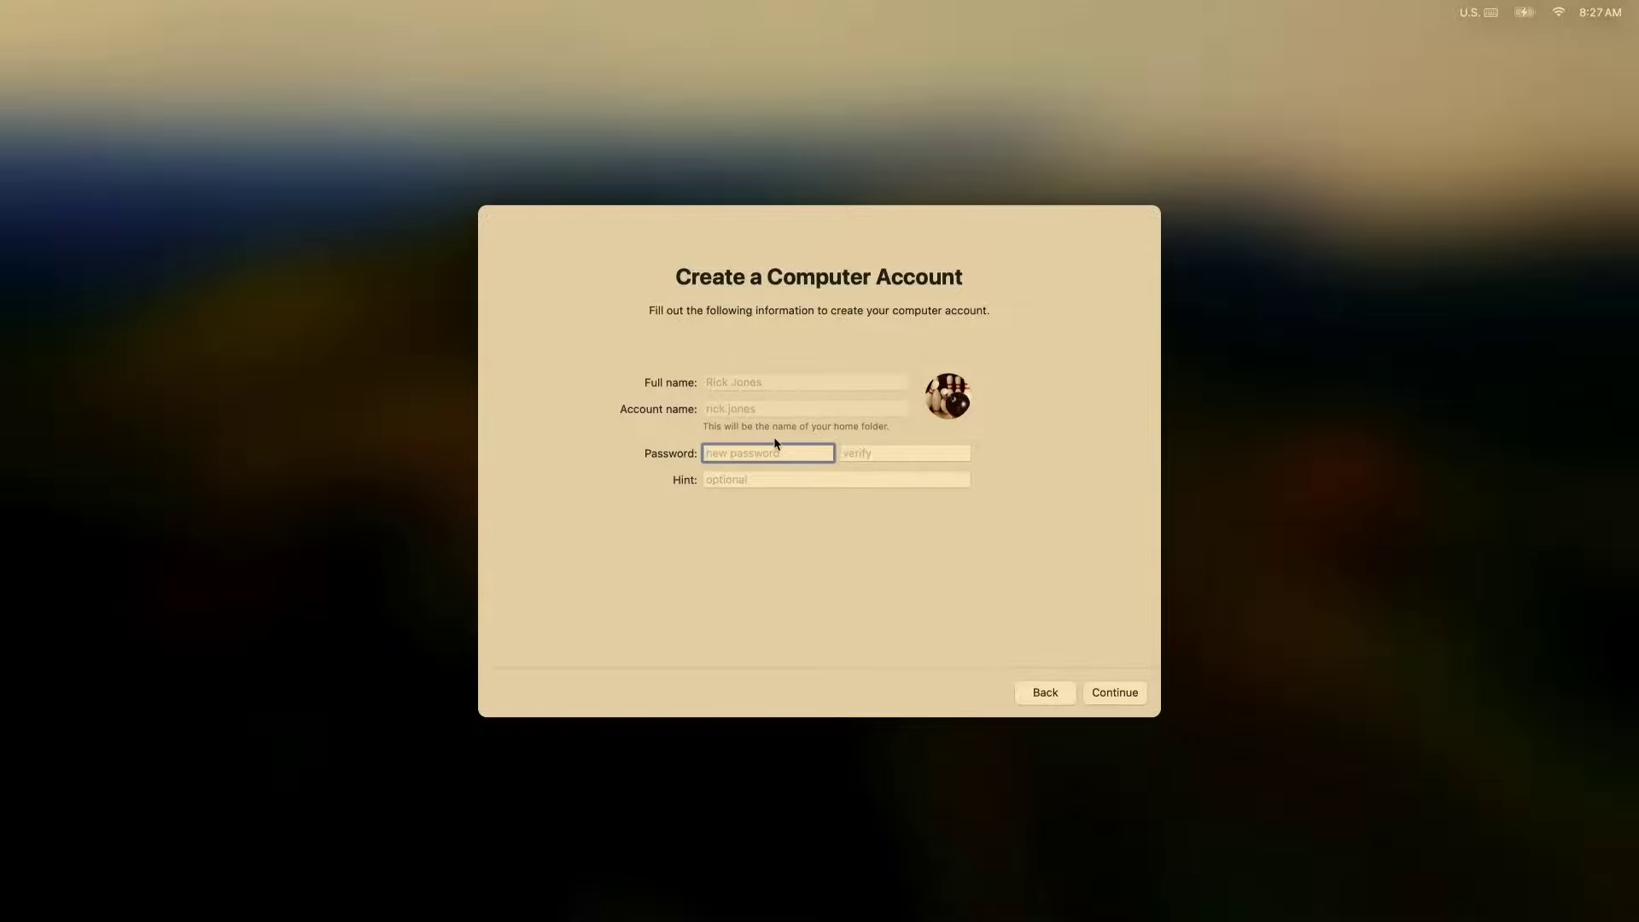
pyautogui.write('•')
pyautogui.press('Tab')
pyautogui.write('•••••')
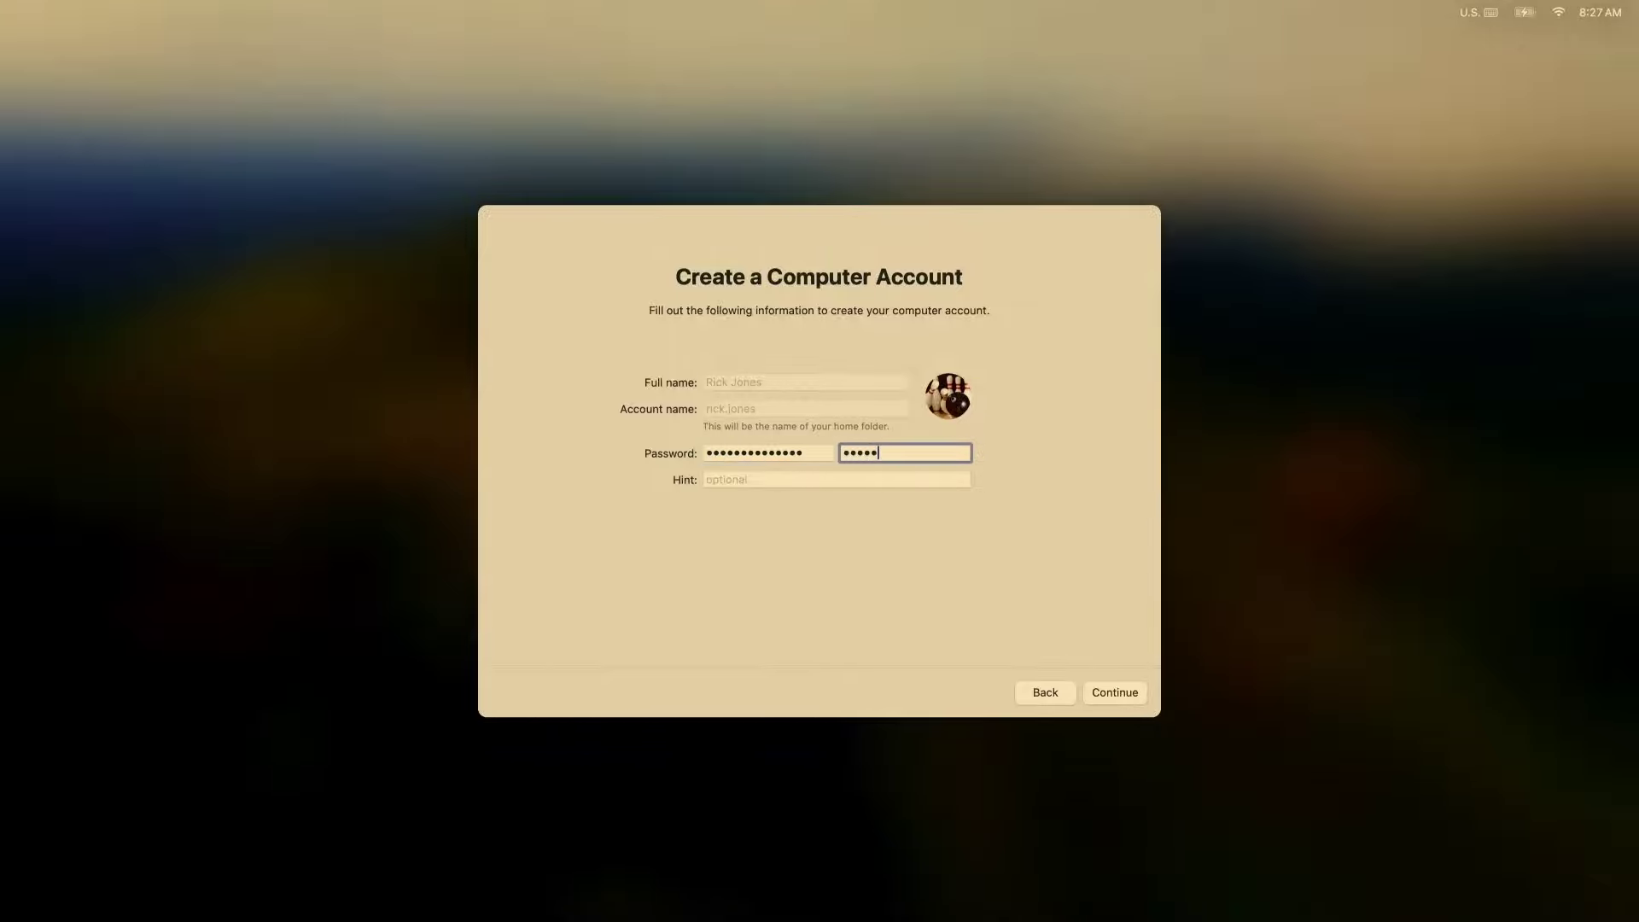
pyautogui.write('••')
pyautogui.press('super+a')
pyautogui.click(1133, 698)
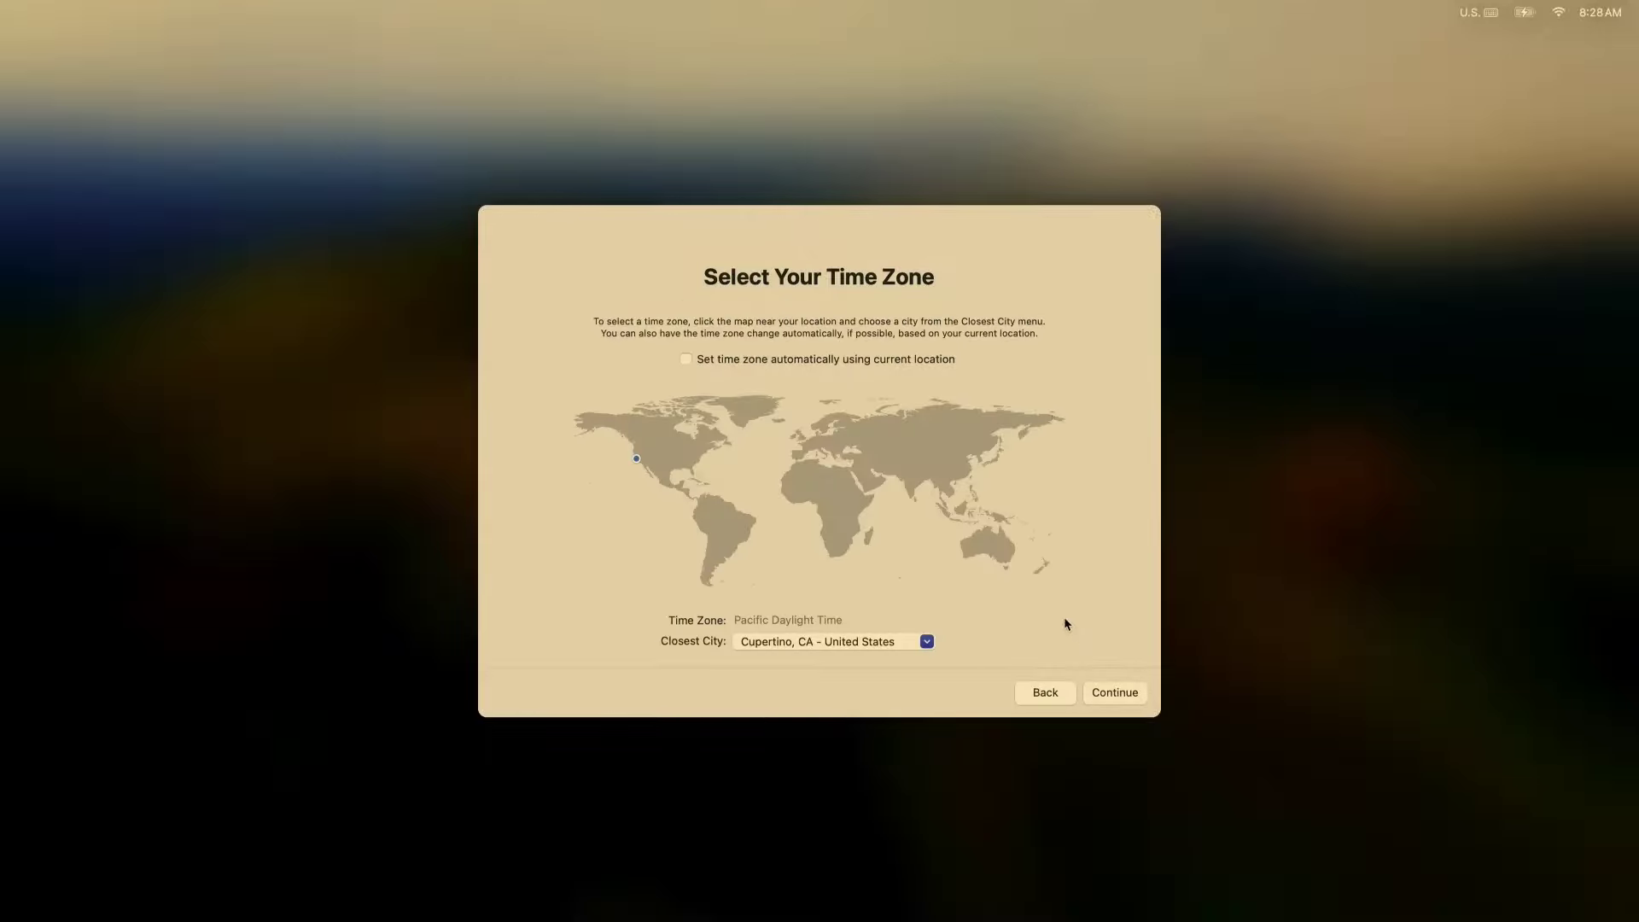
# Set the time zone automatically with Location Services on, then continue into Touch ID setup.
pyautogui.click(752, 362)
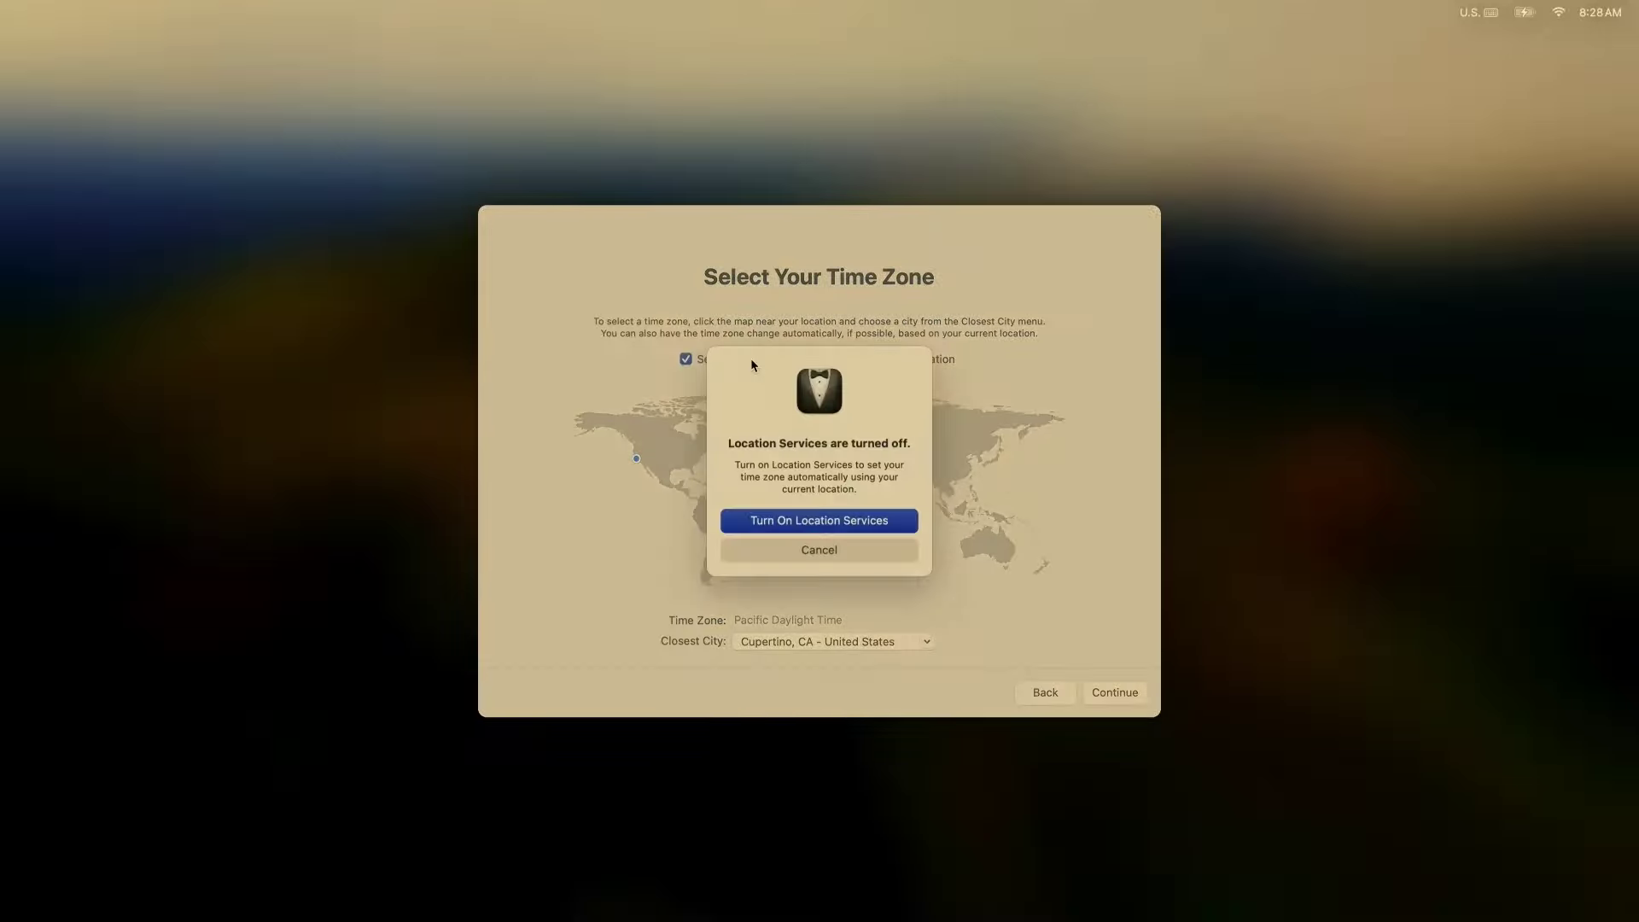
pyautogui.click(800, 521)
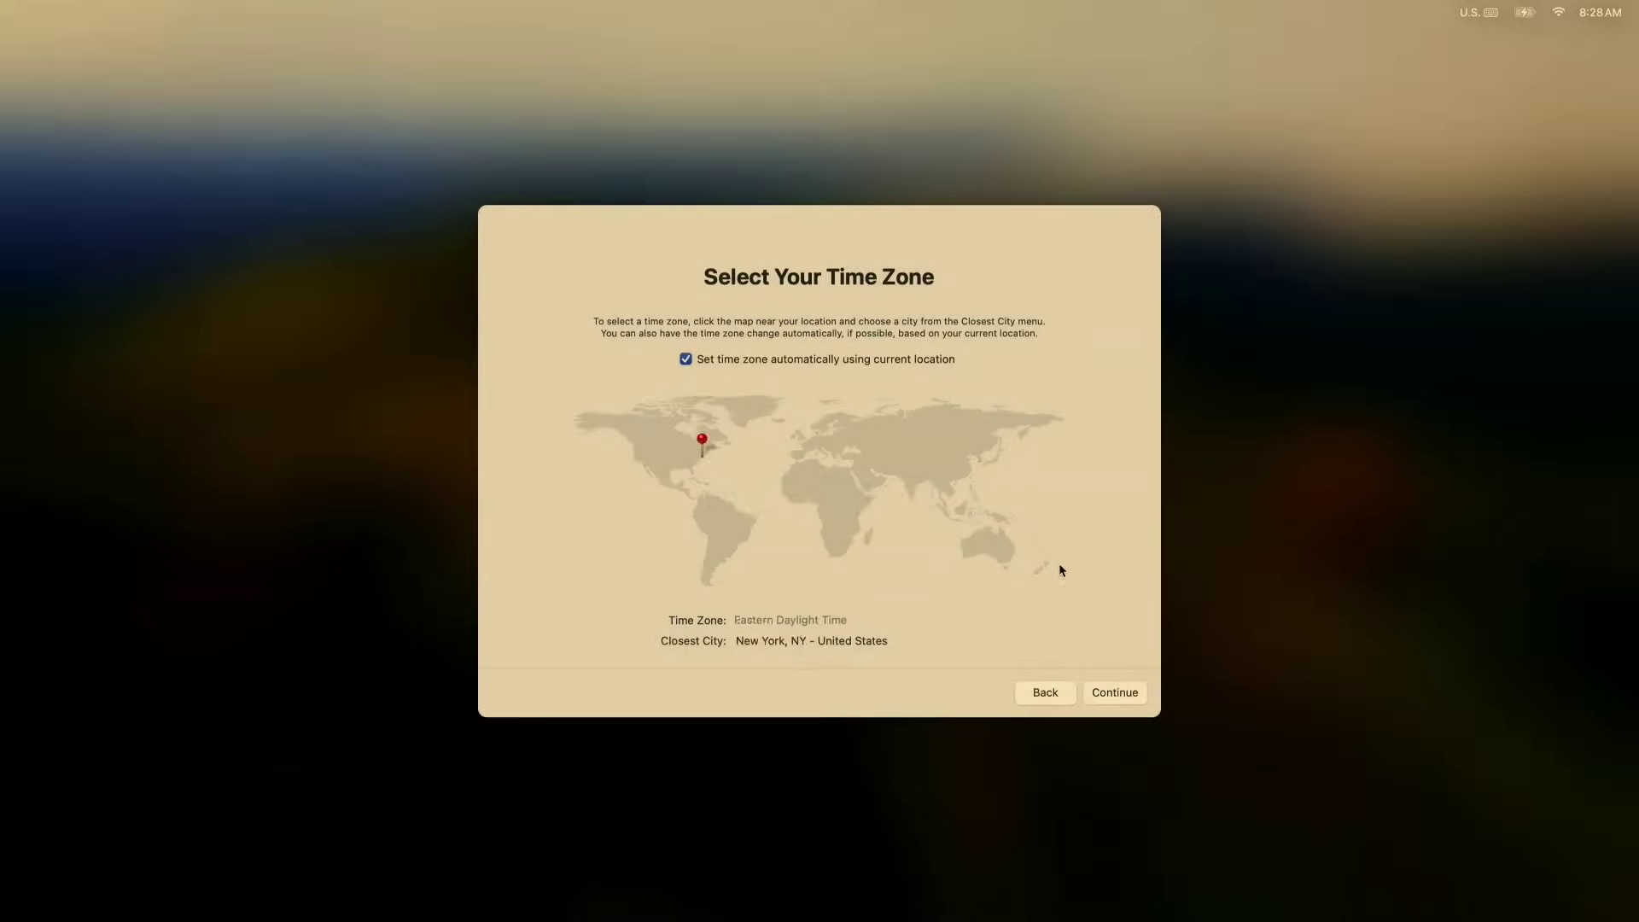
pyautogui.click(1117, 691)
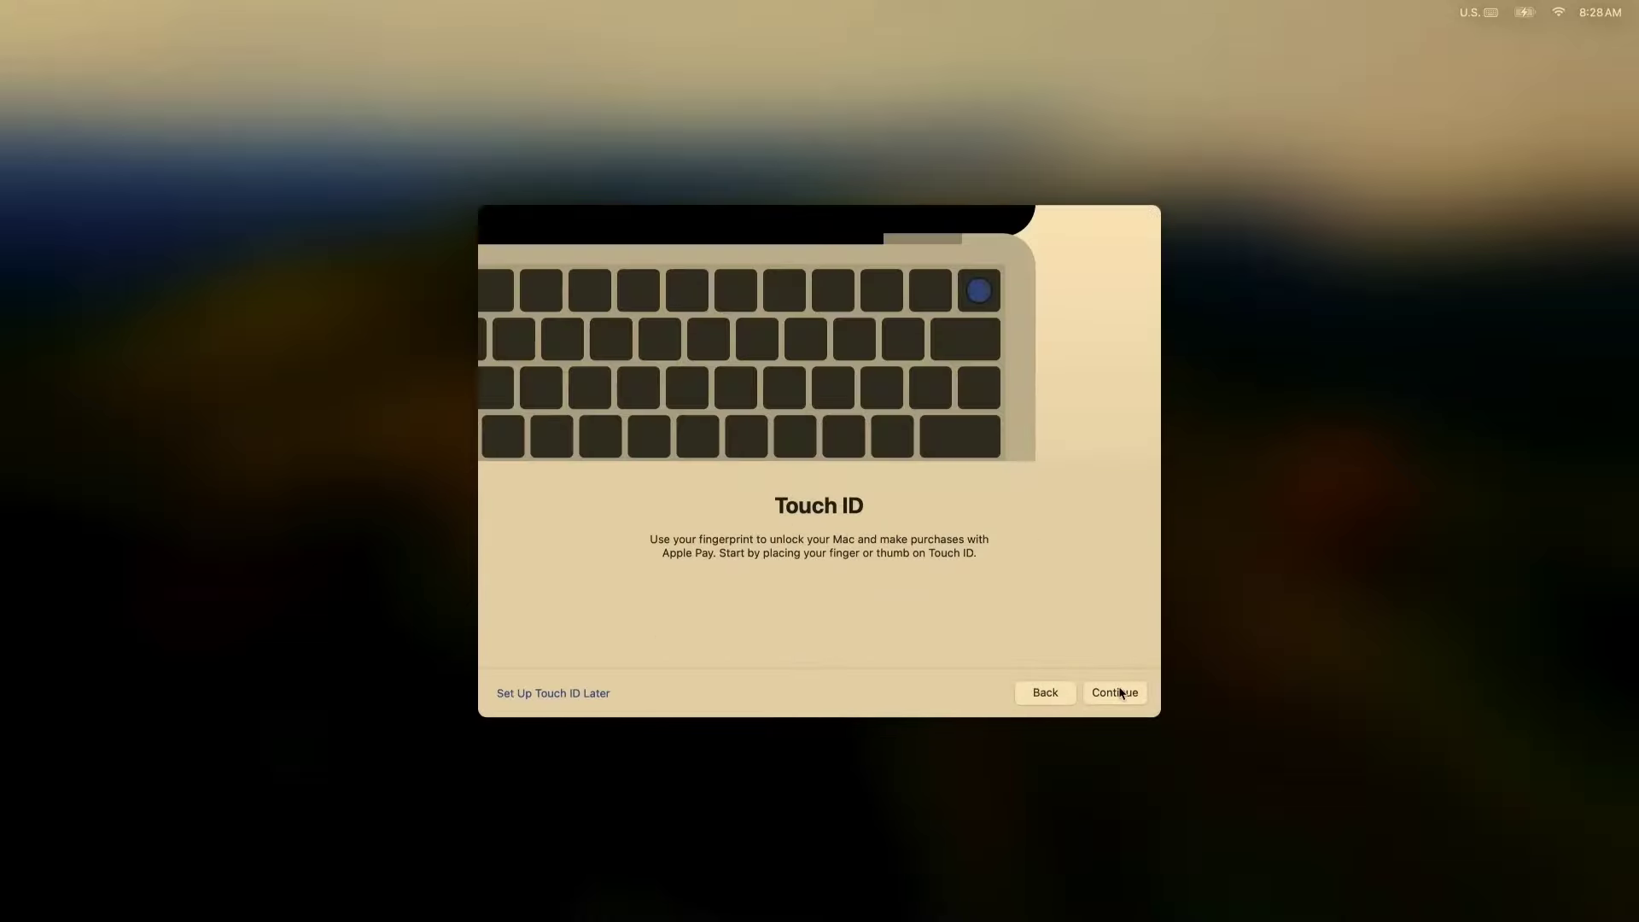
pyautogui.click(1120, 692)
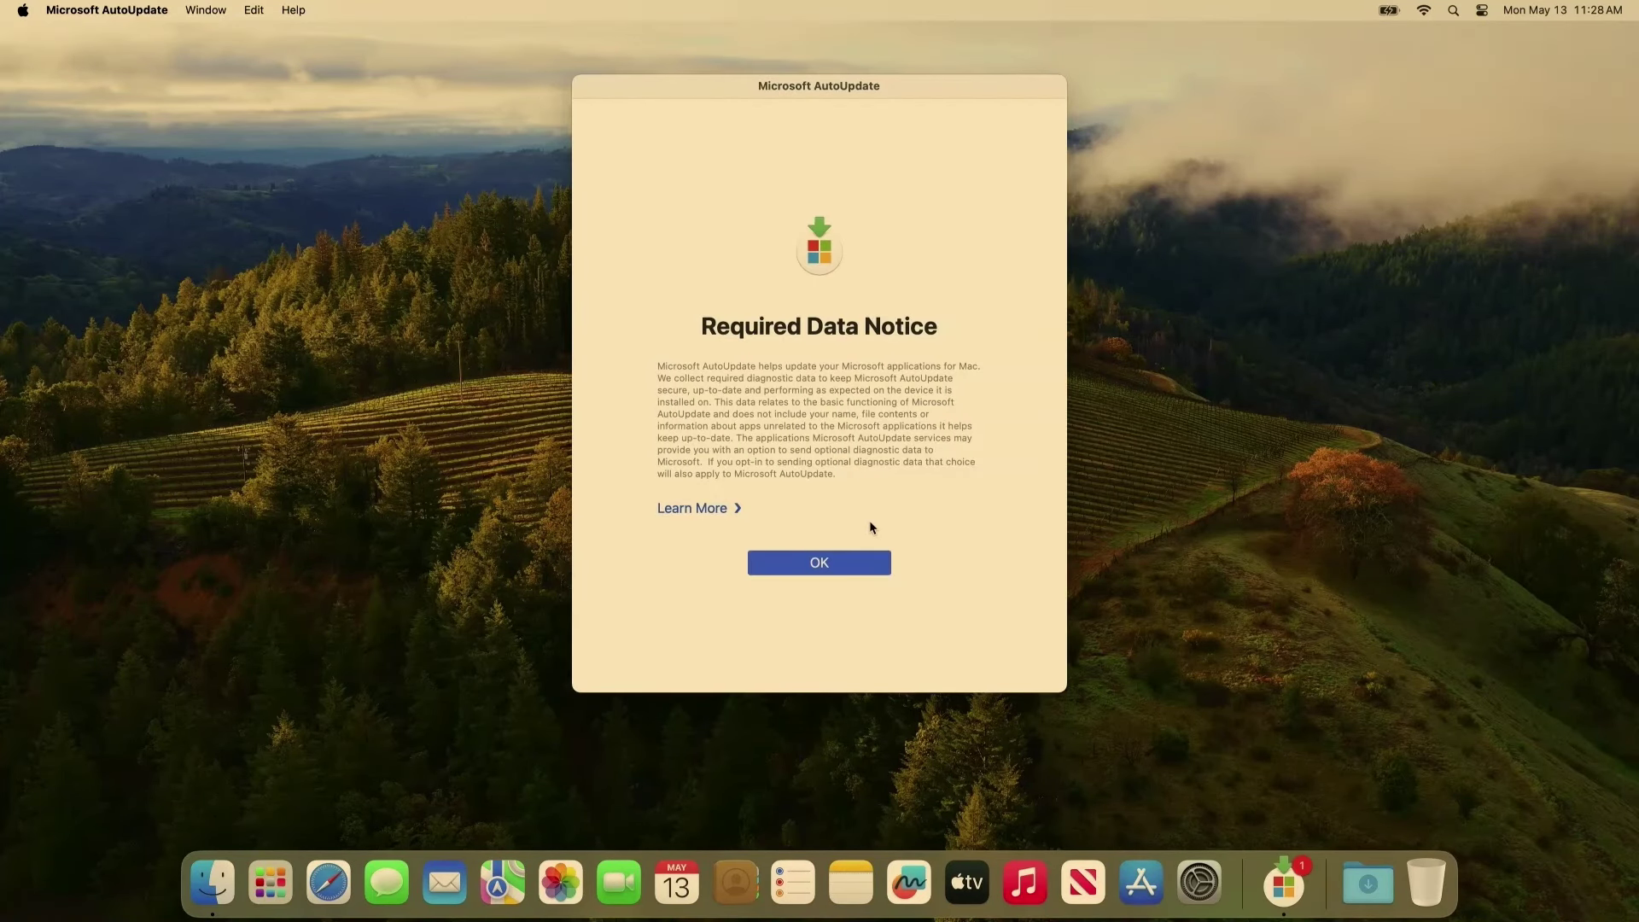
# Dismiss the AutoUpdate notice and open the Registration Required notification from the menu bar.
pyautogui.click(828, 563)
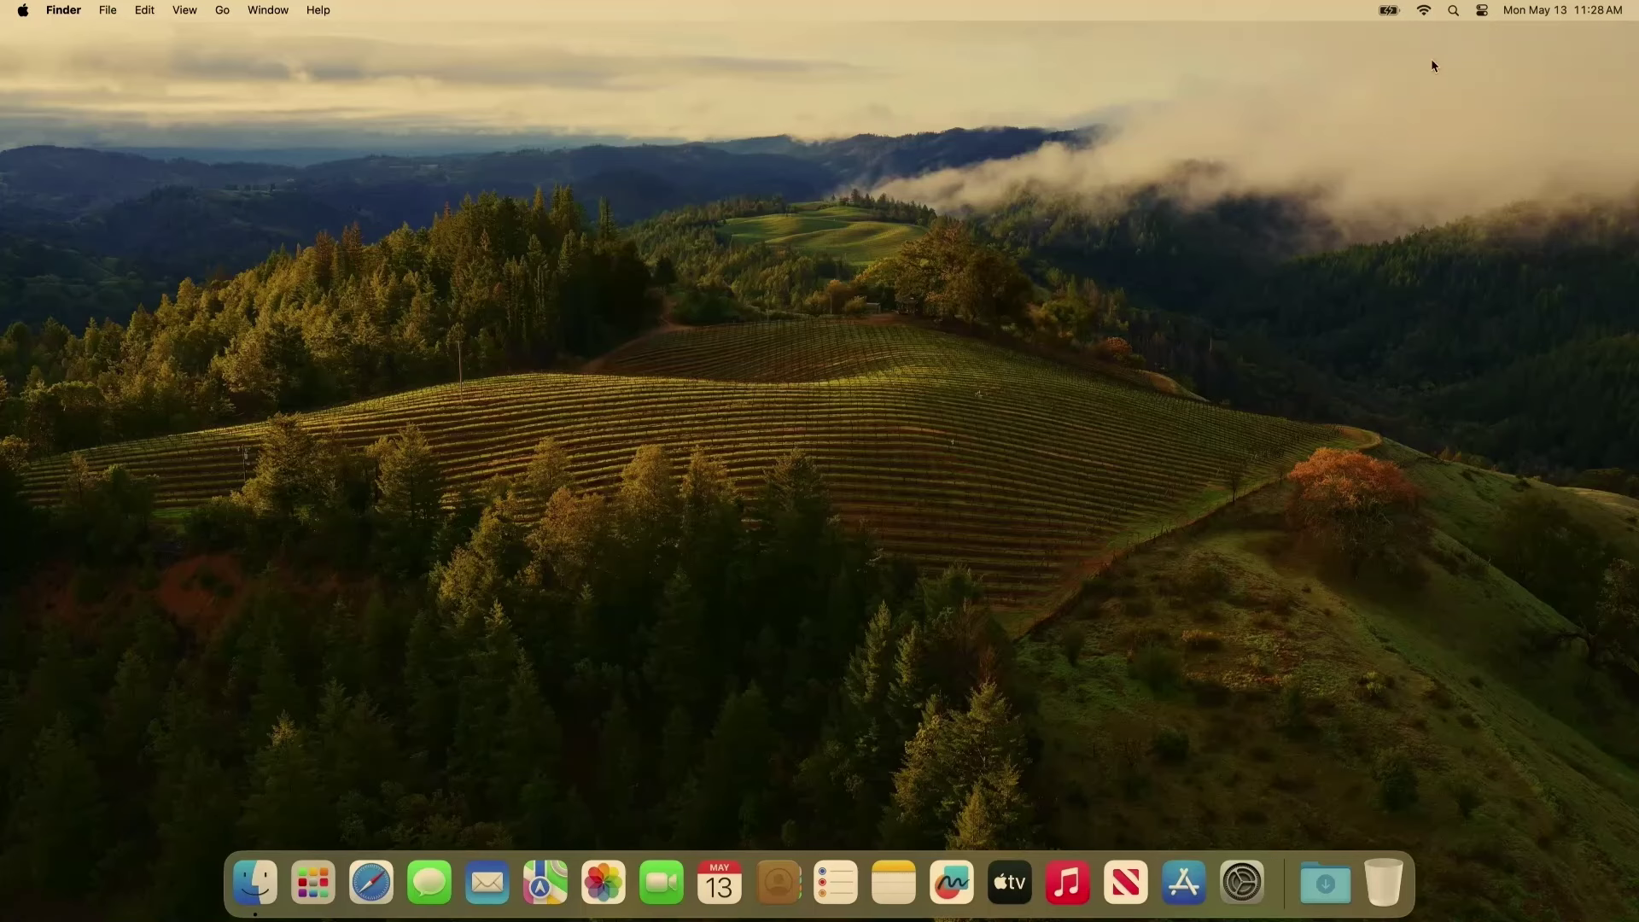
pyautogui.click(1534, 10)
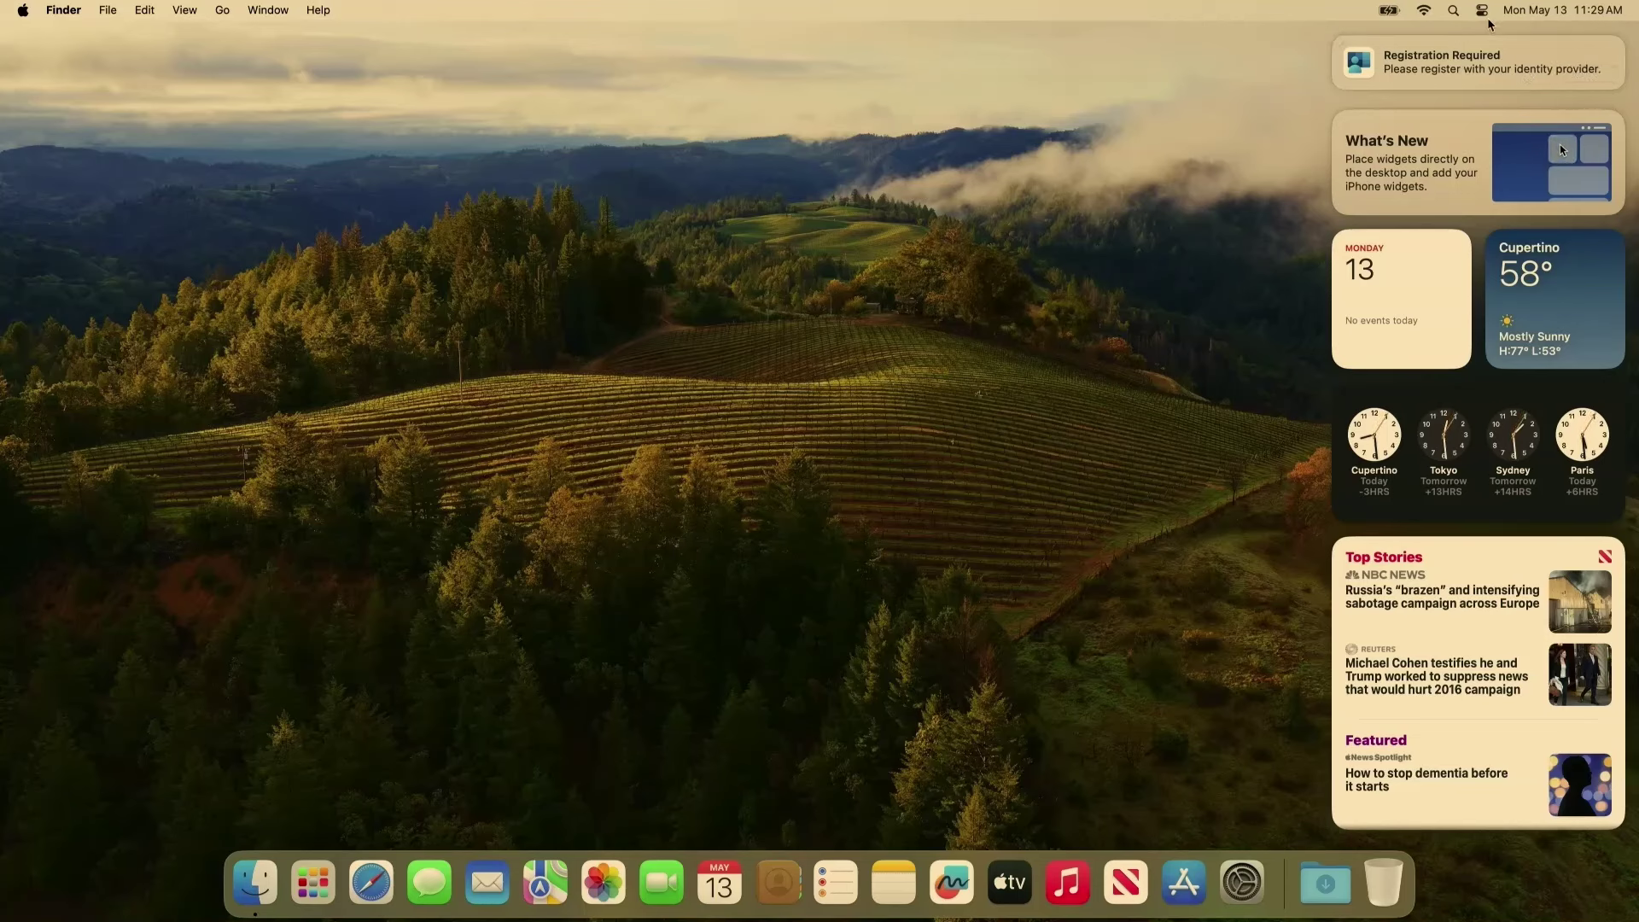
pyautogui.moveTo(1477, 53)
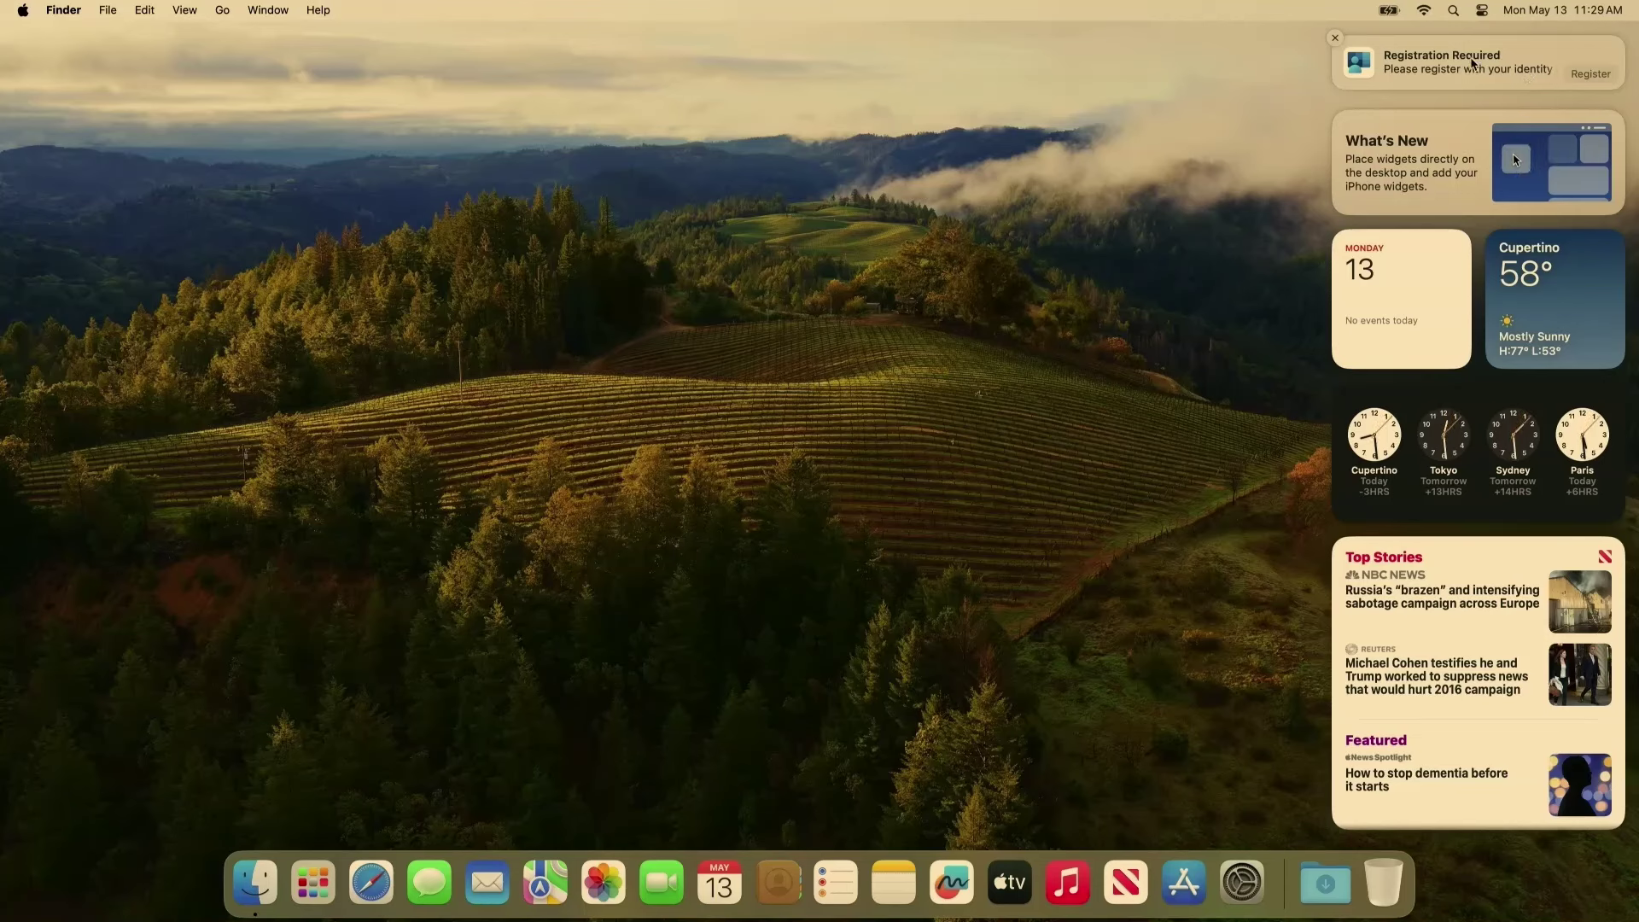
pyautogui.click(1471, 60)
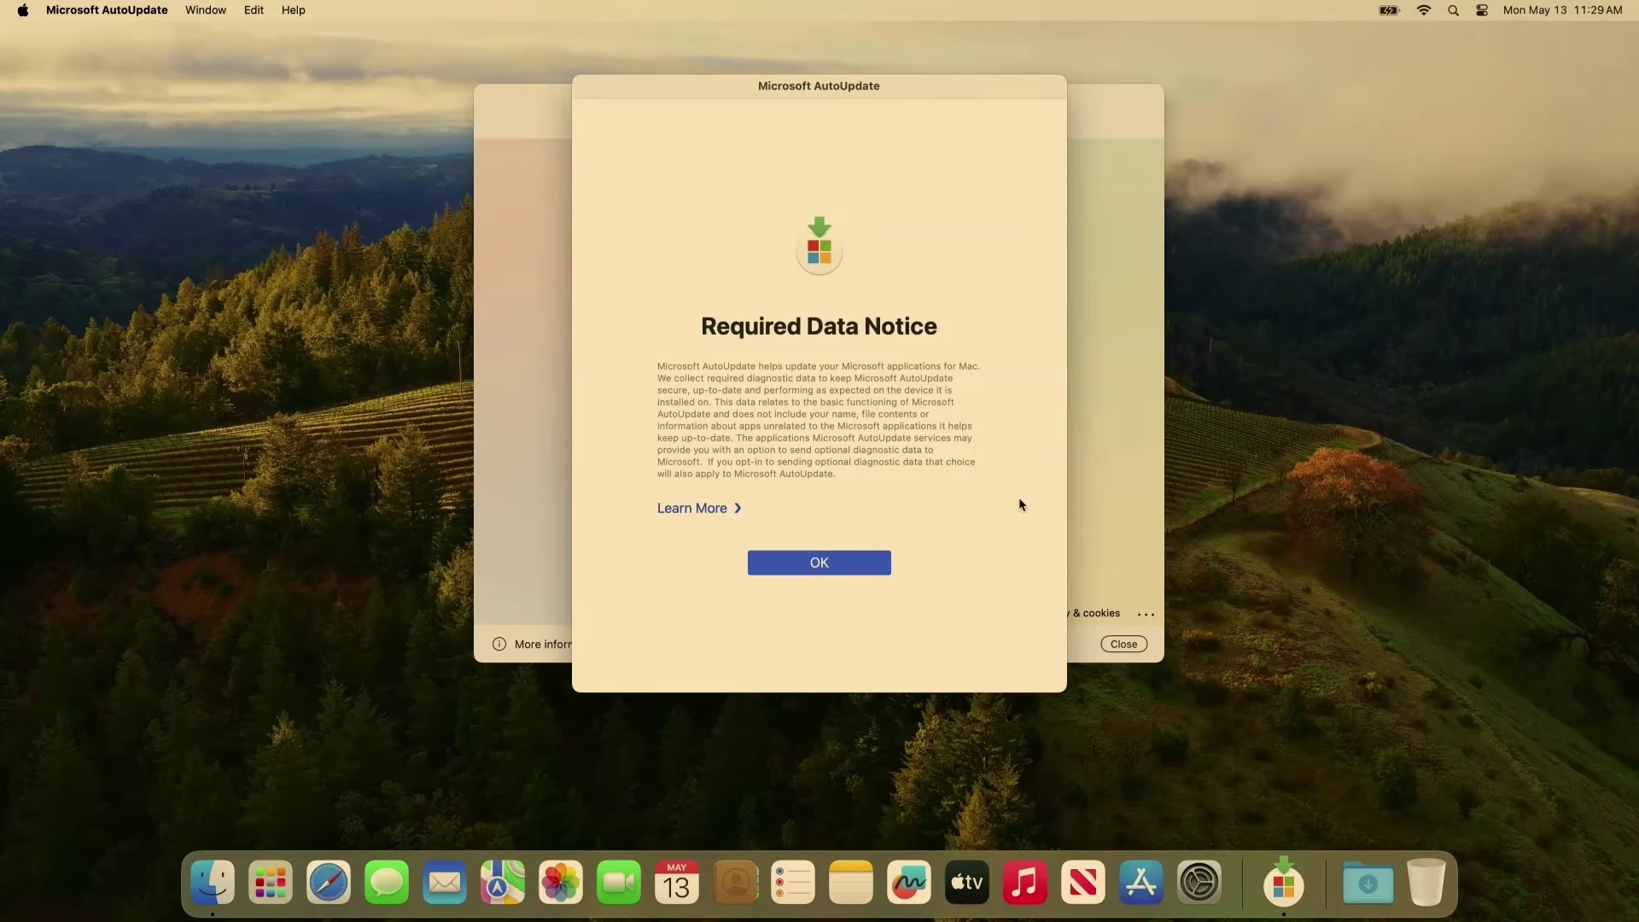
# Sign in with the work e-mail and password, then request a verification code by text.
pyautogui.click(850, 566)
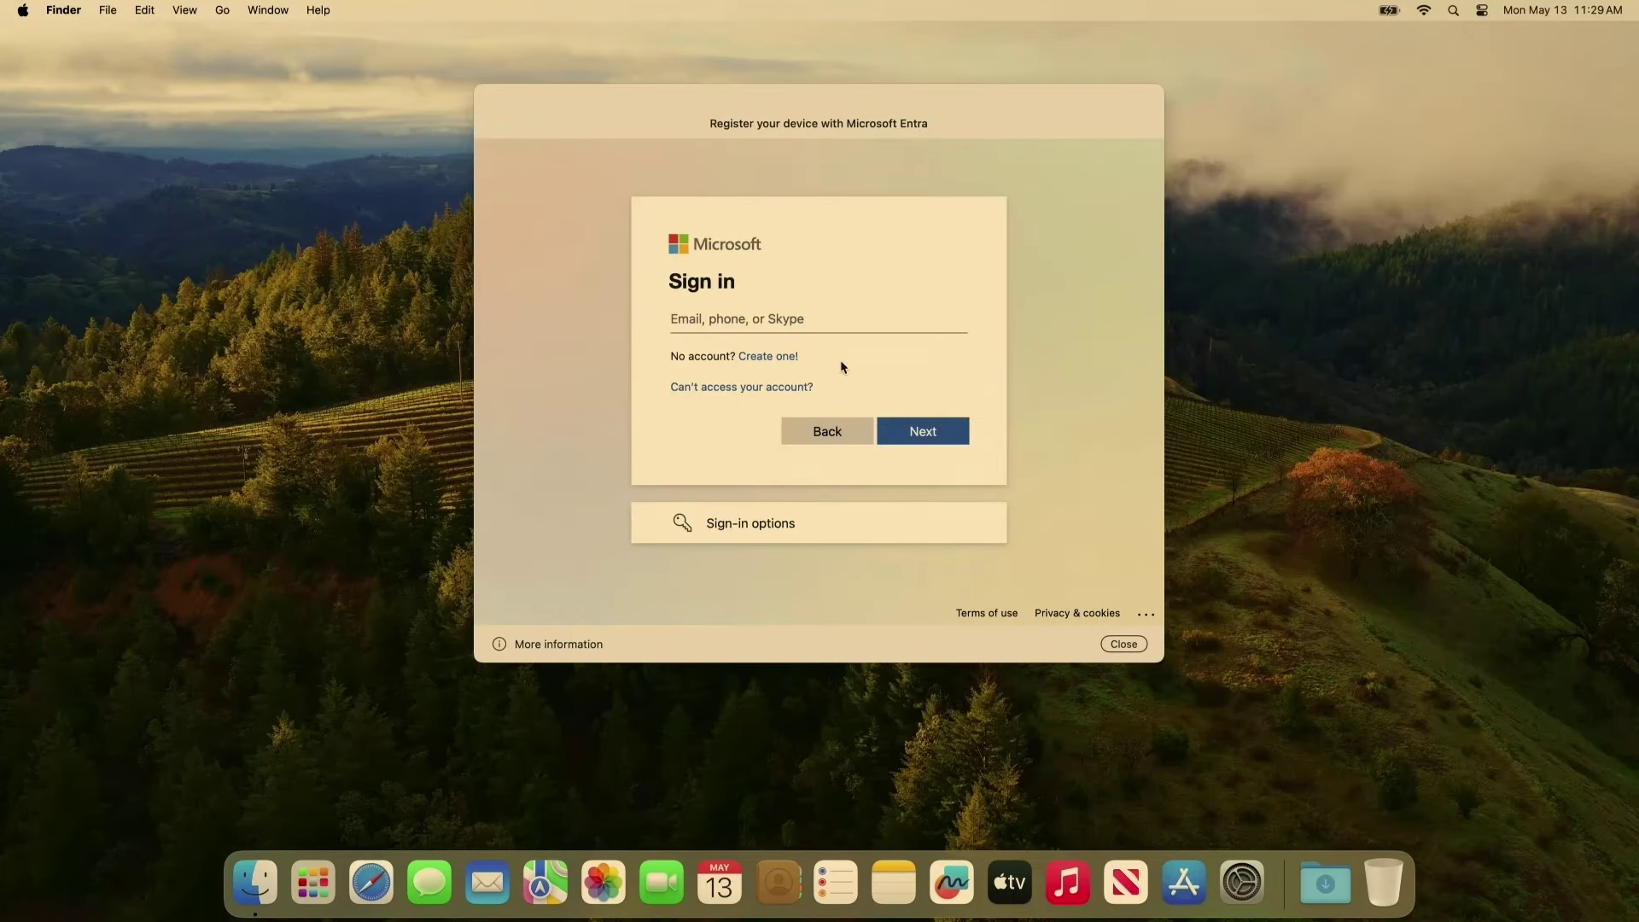
pyautogui.click(817, 307)
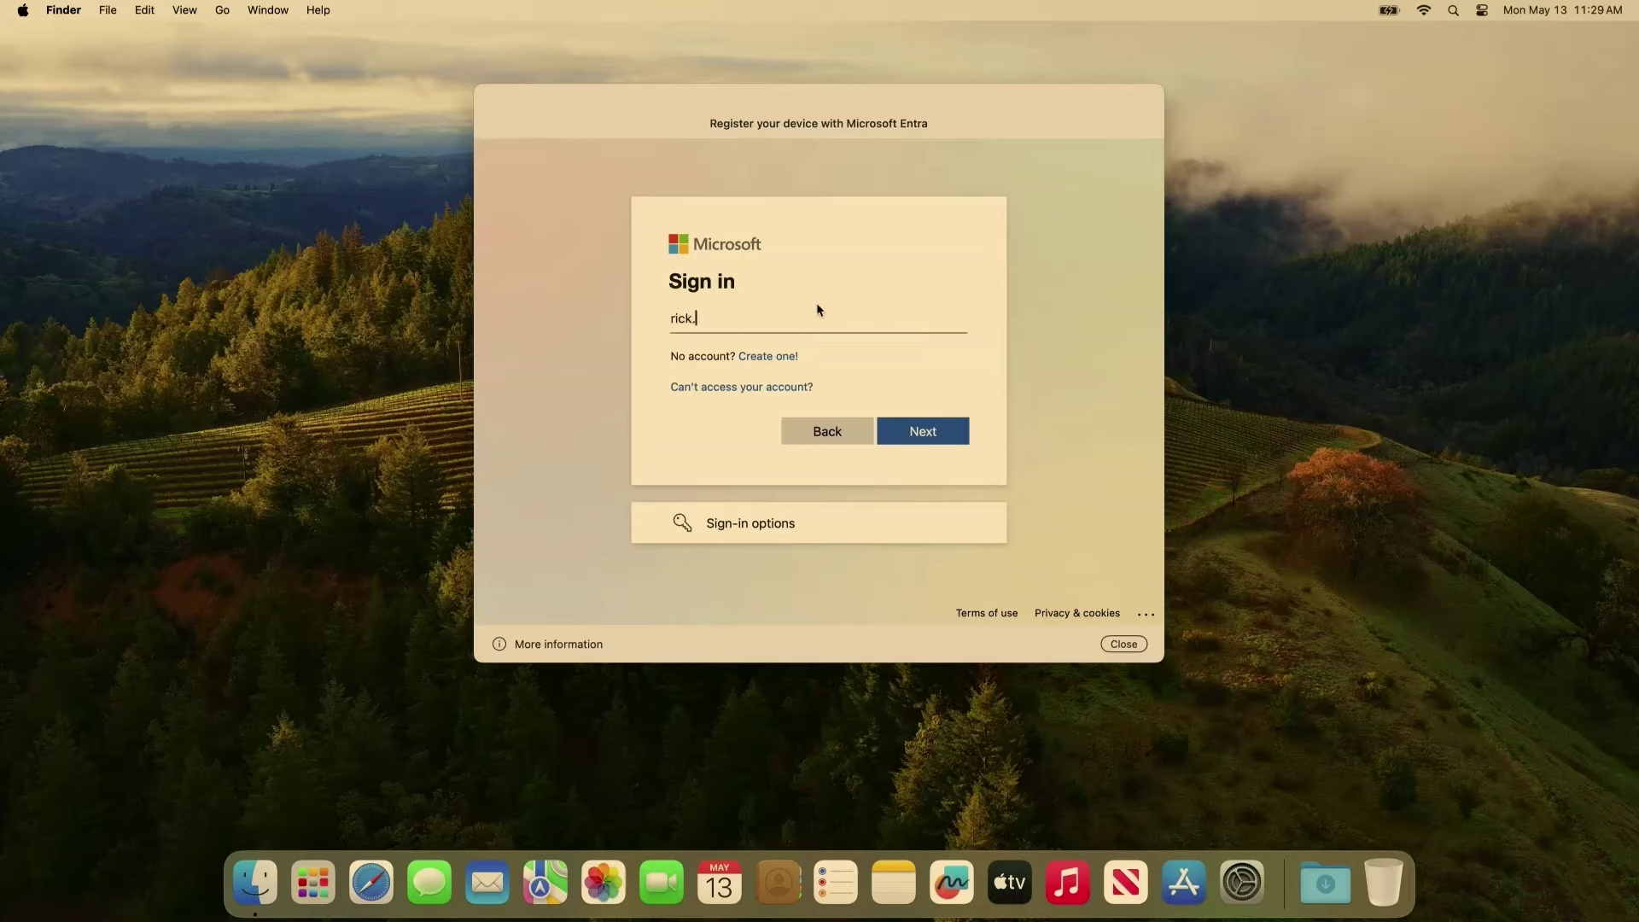
pyautogui.press('Return')
pyautogui.write('••••••••••••••')
pyautogui.press('Return')
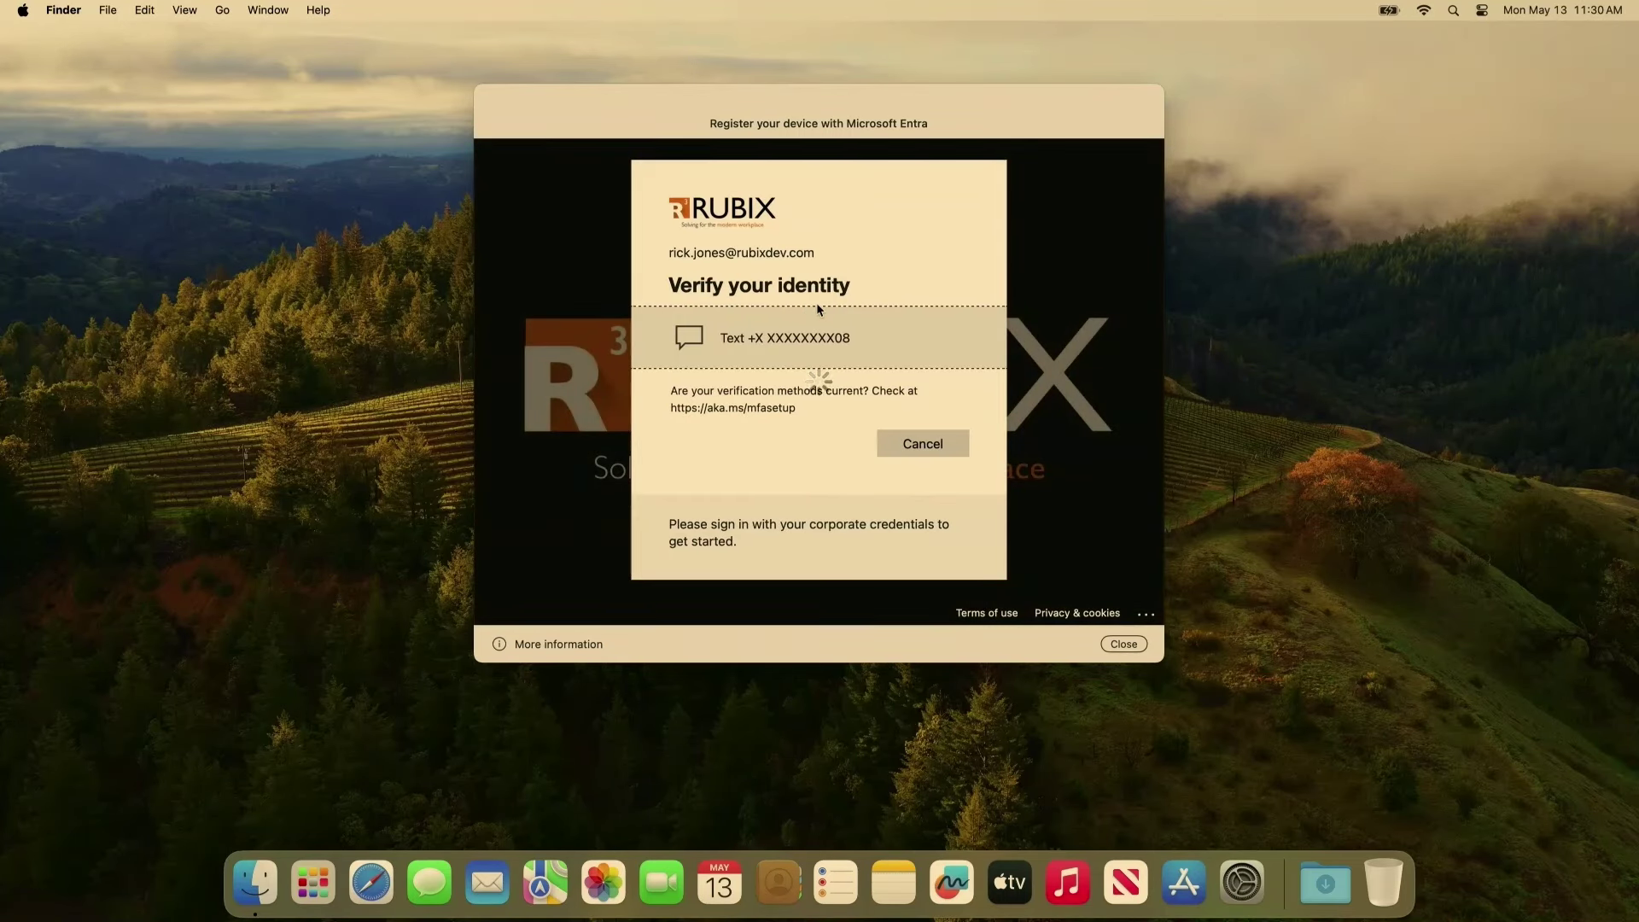
pyautogui.click(811, 333)
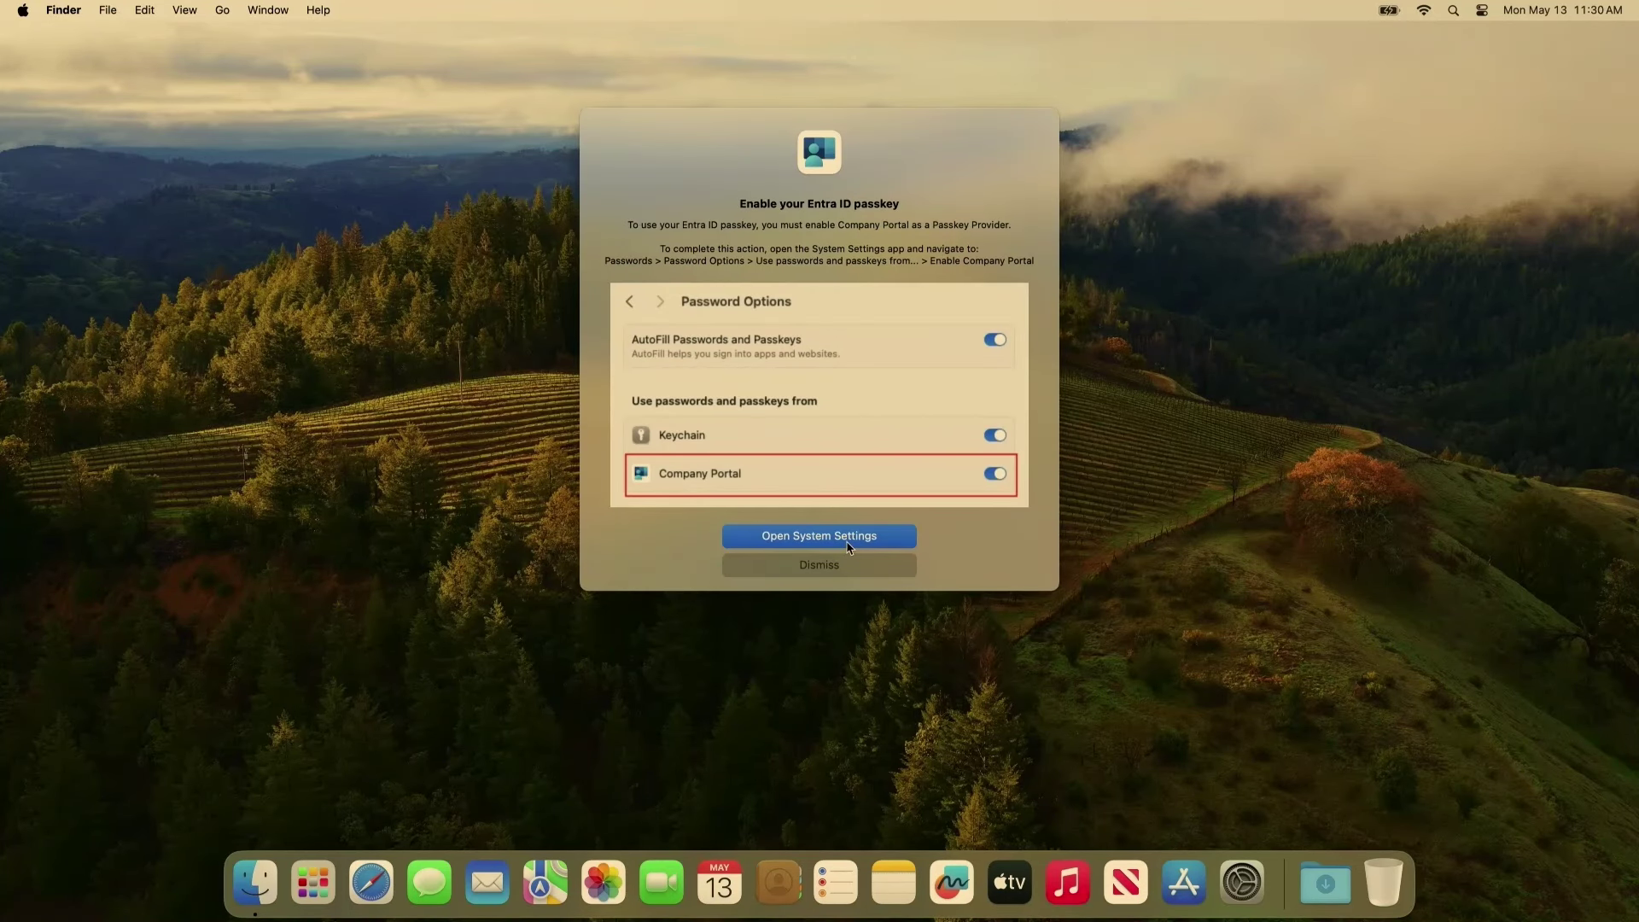
# Enable Company Portal as a passkey provider in Password Options, dismiss the success message, and close System Settings.
pyautogui.click(848, 539)
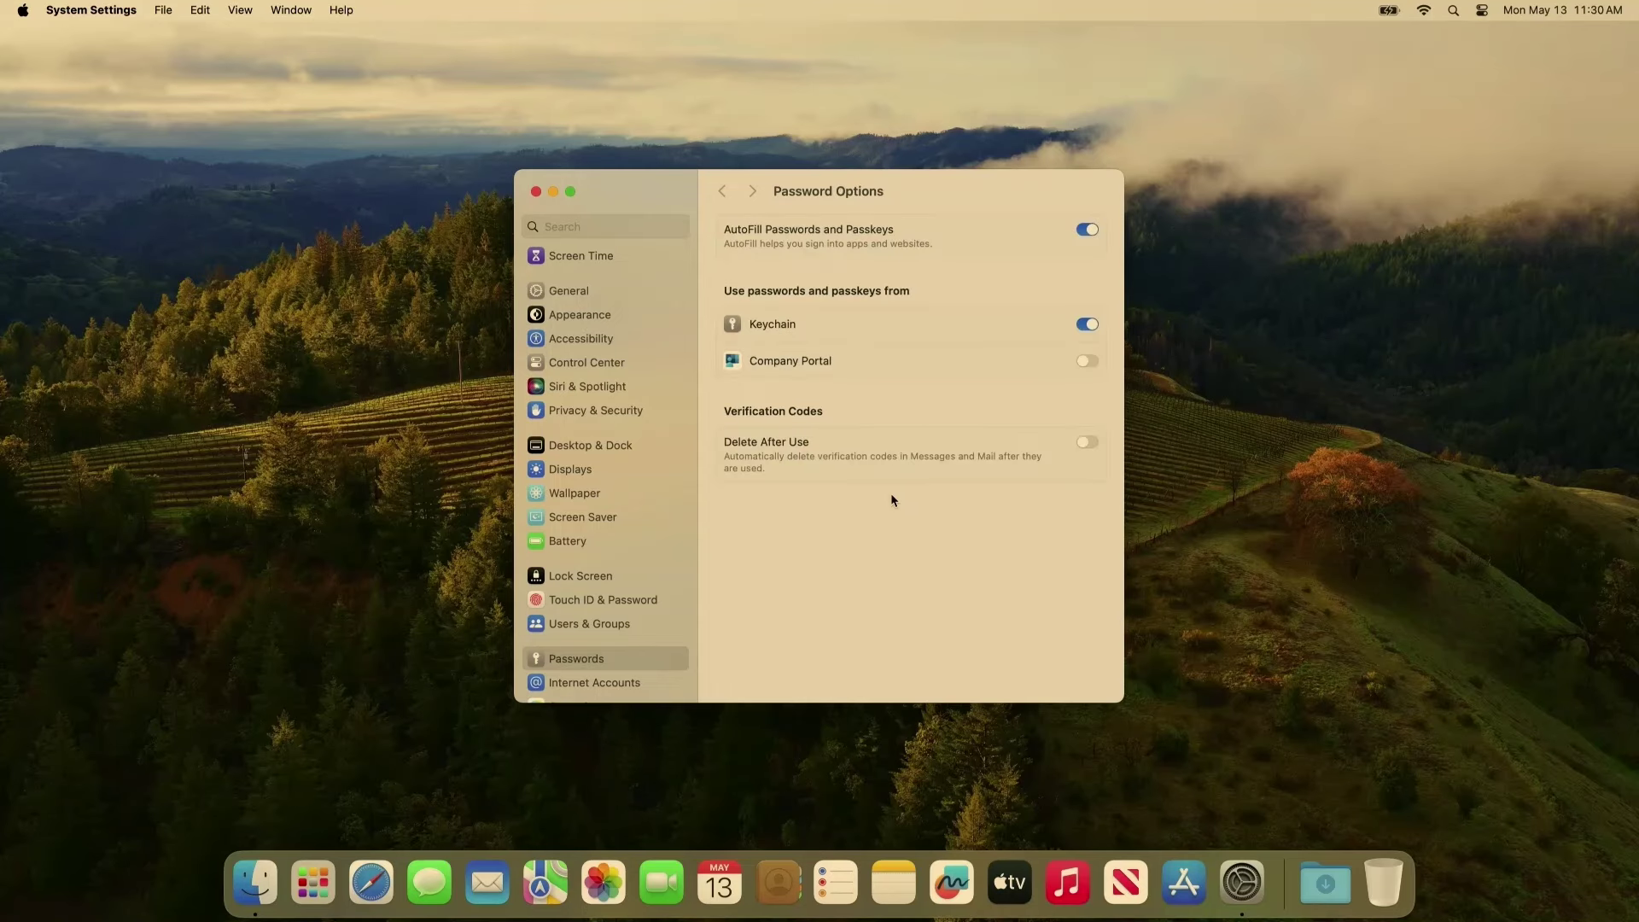
pyautogui.click(1086, 365)
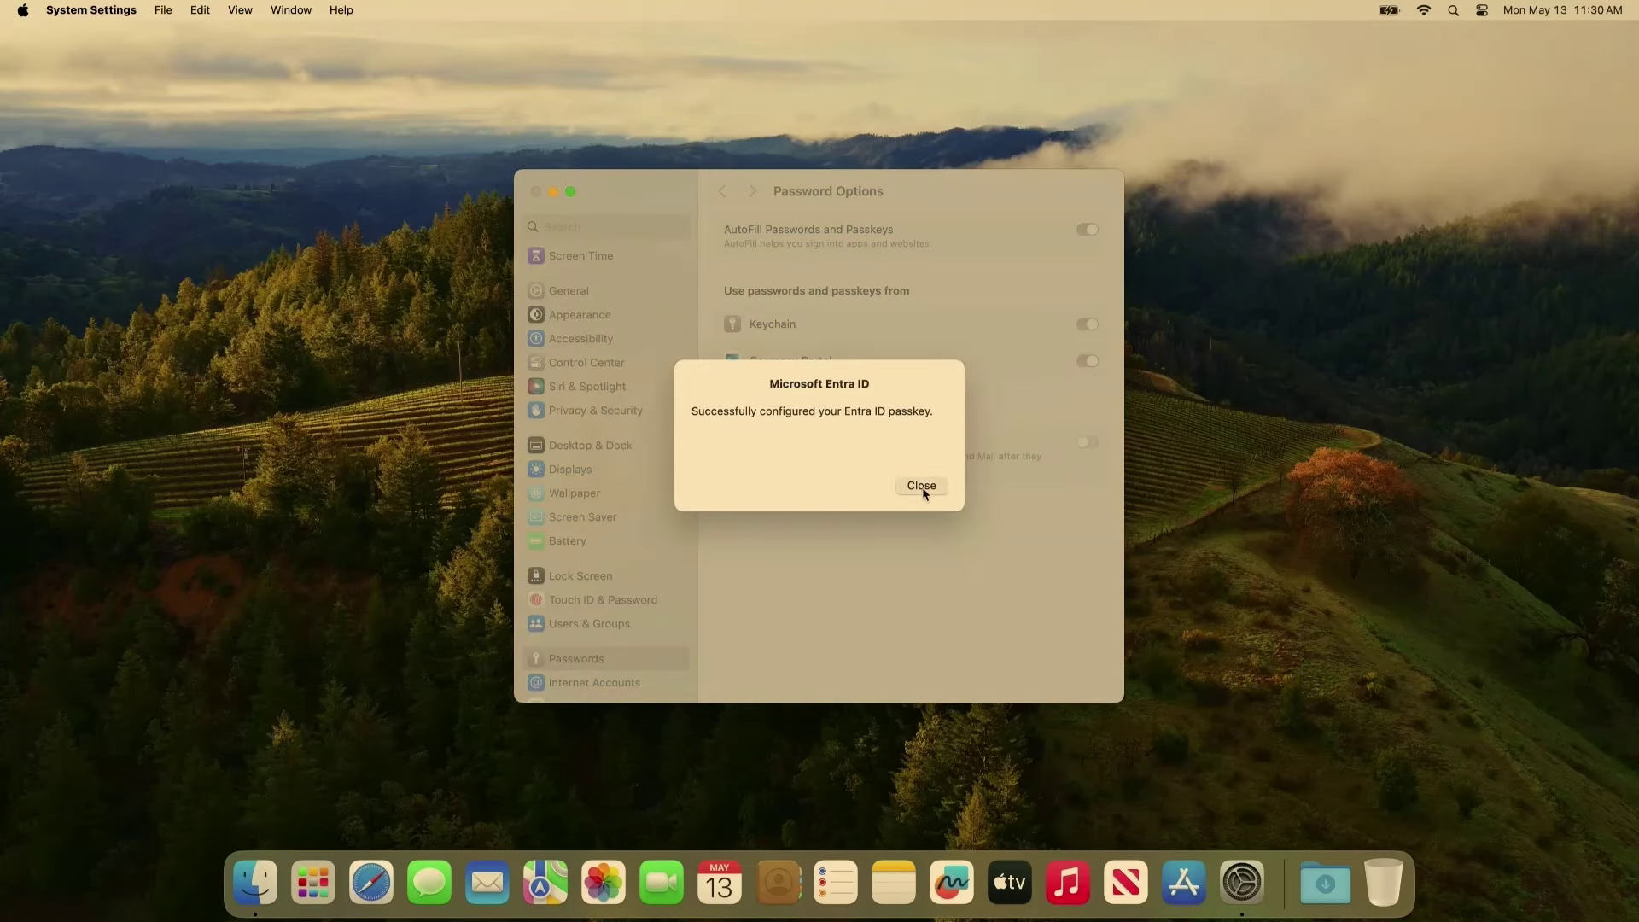
pyautogui.click(922, 486)
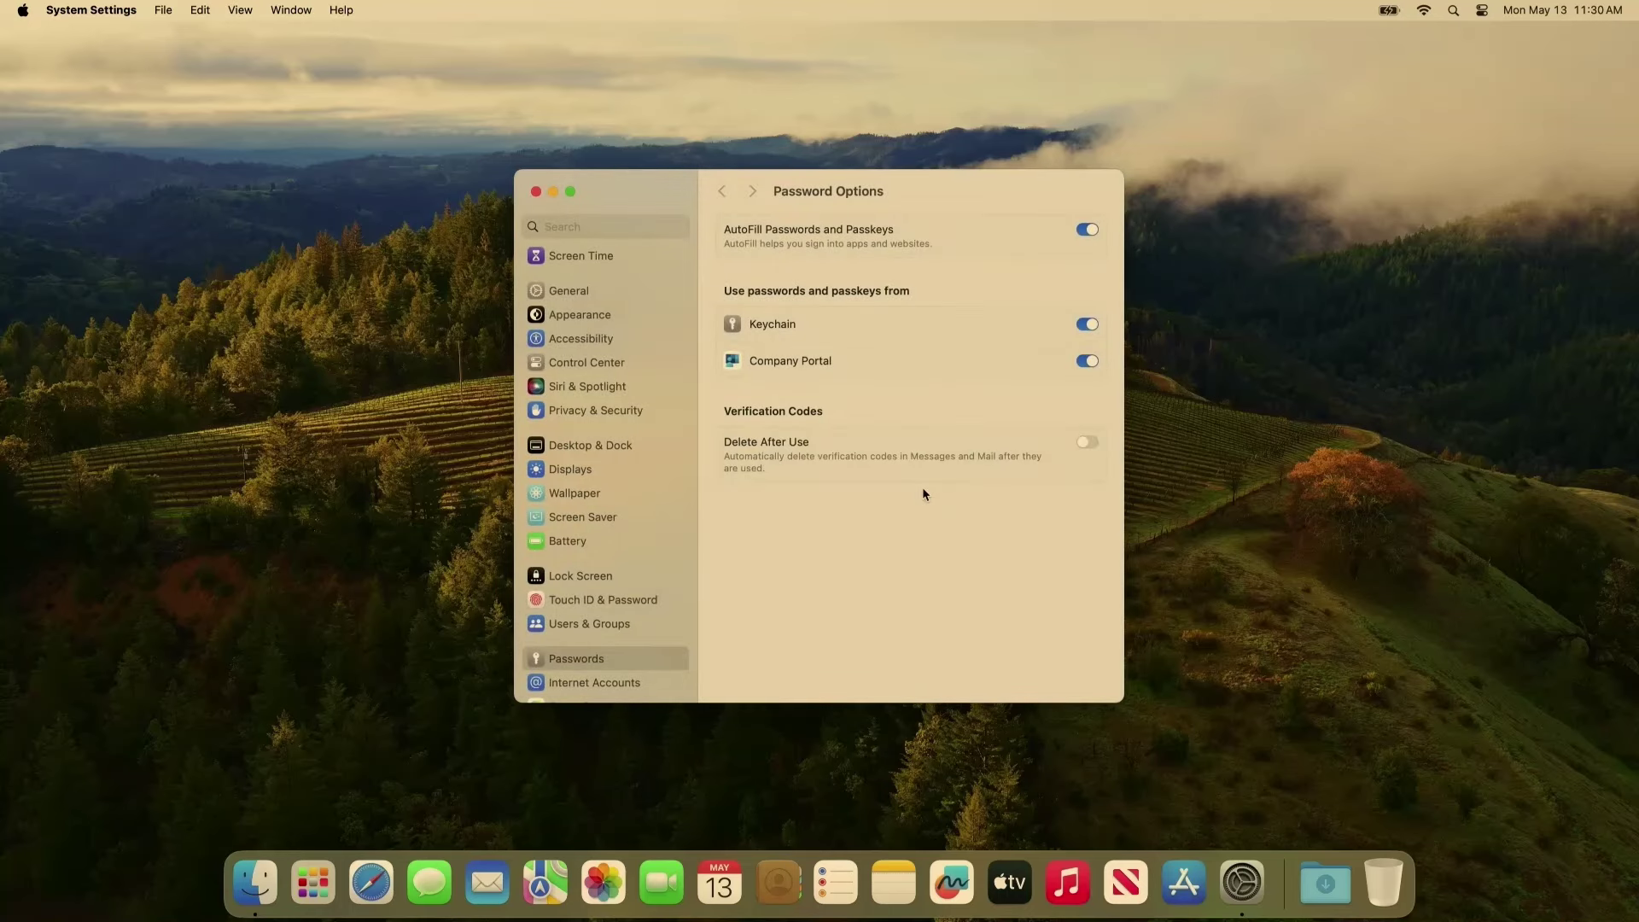
pyautogui.click(535, 191)
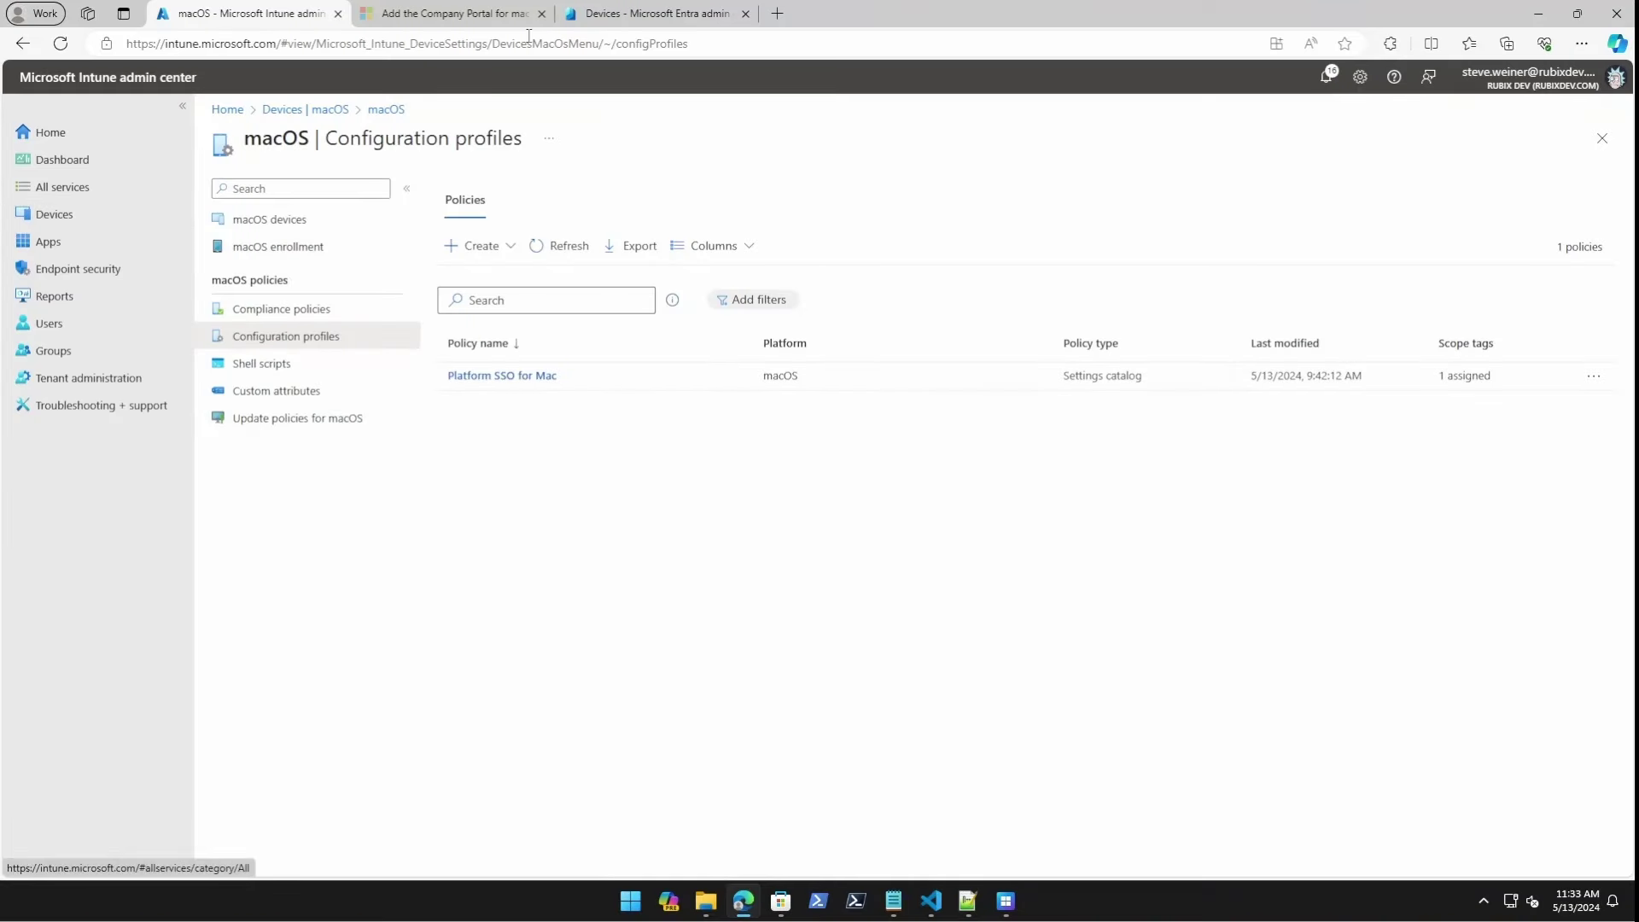
pyautogui.click(661, 16)
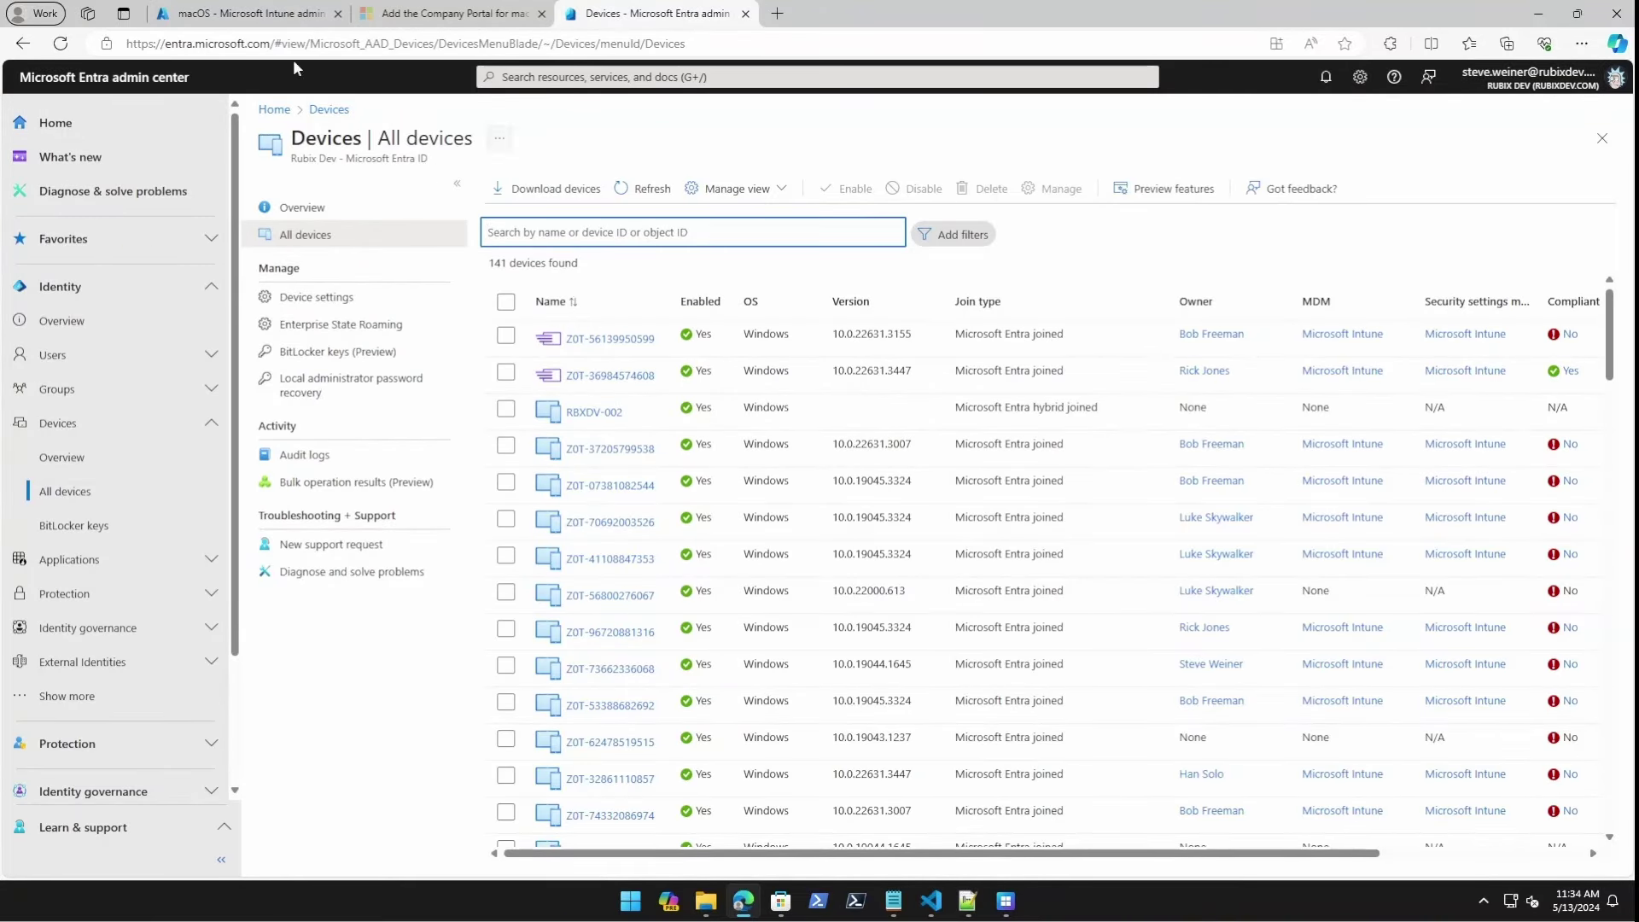
pyautogui.click(224, 20)
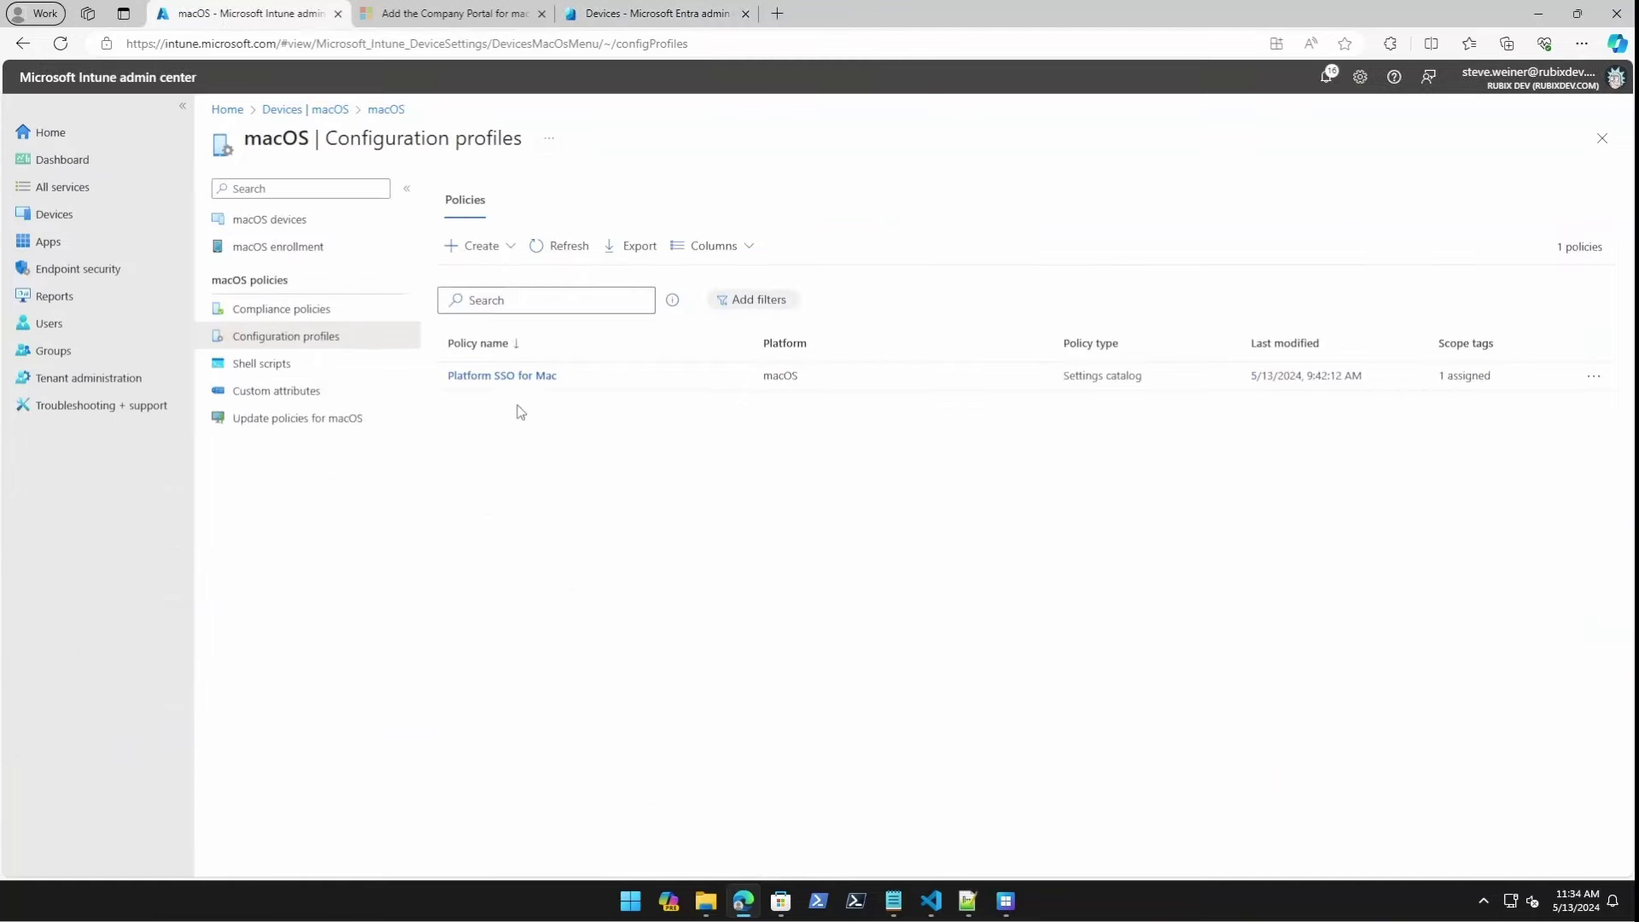
pyautogui.click(82, 213)
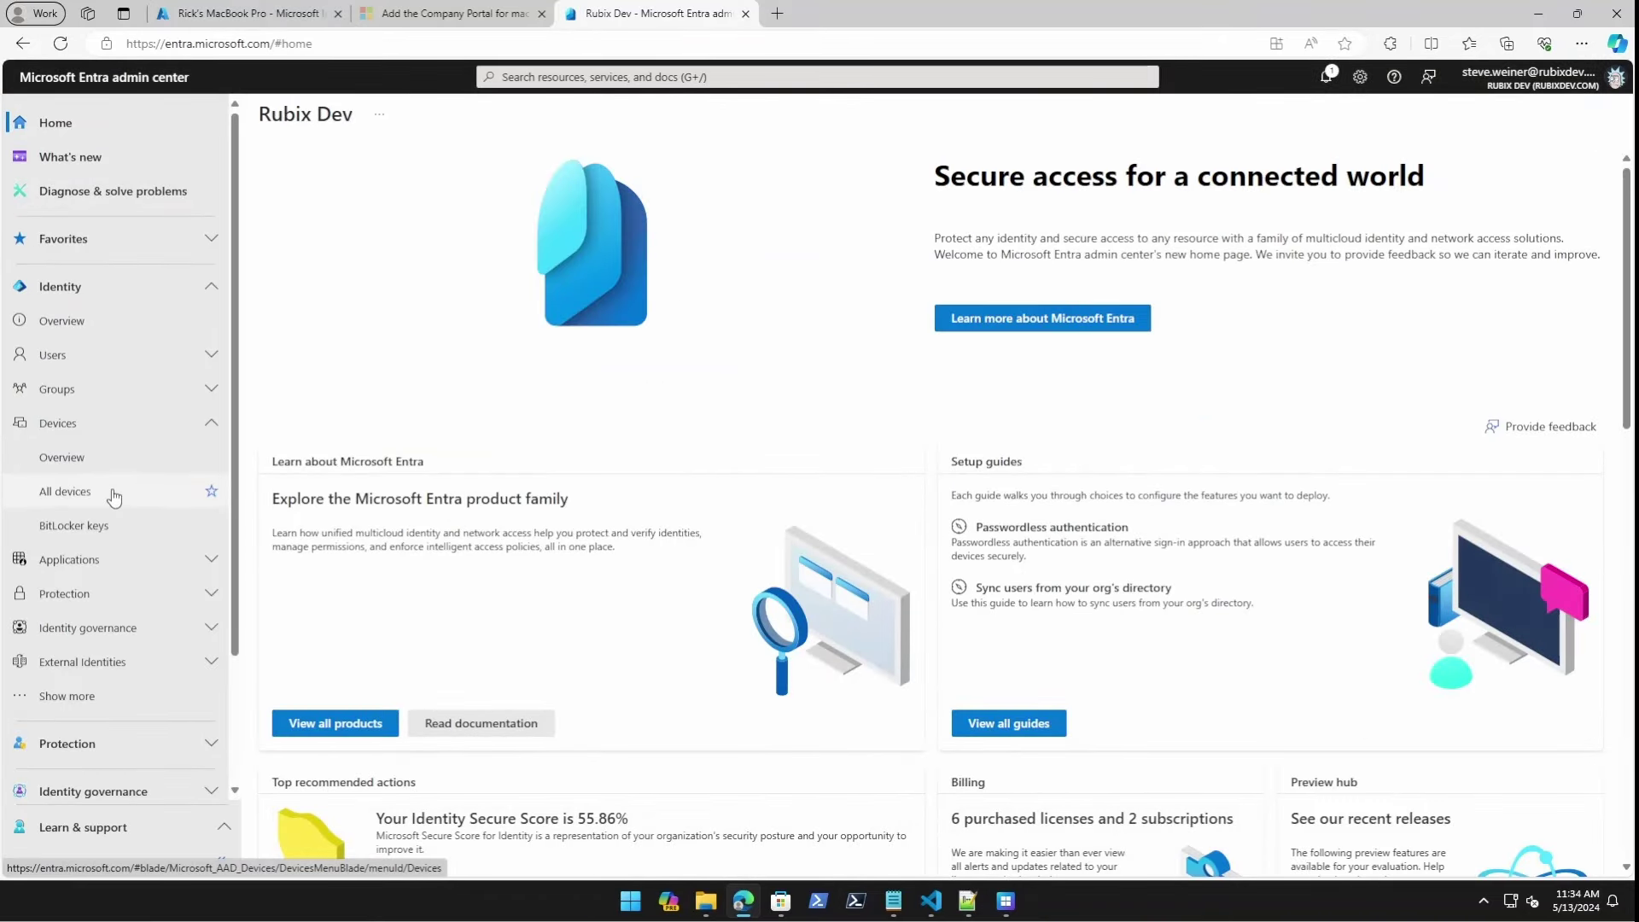
# Find the MacBook Pro under Entra's All devices by name and check it's joined and compliant.
pyautogui.click(114, 495)
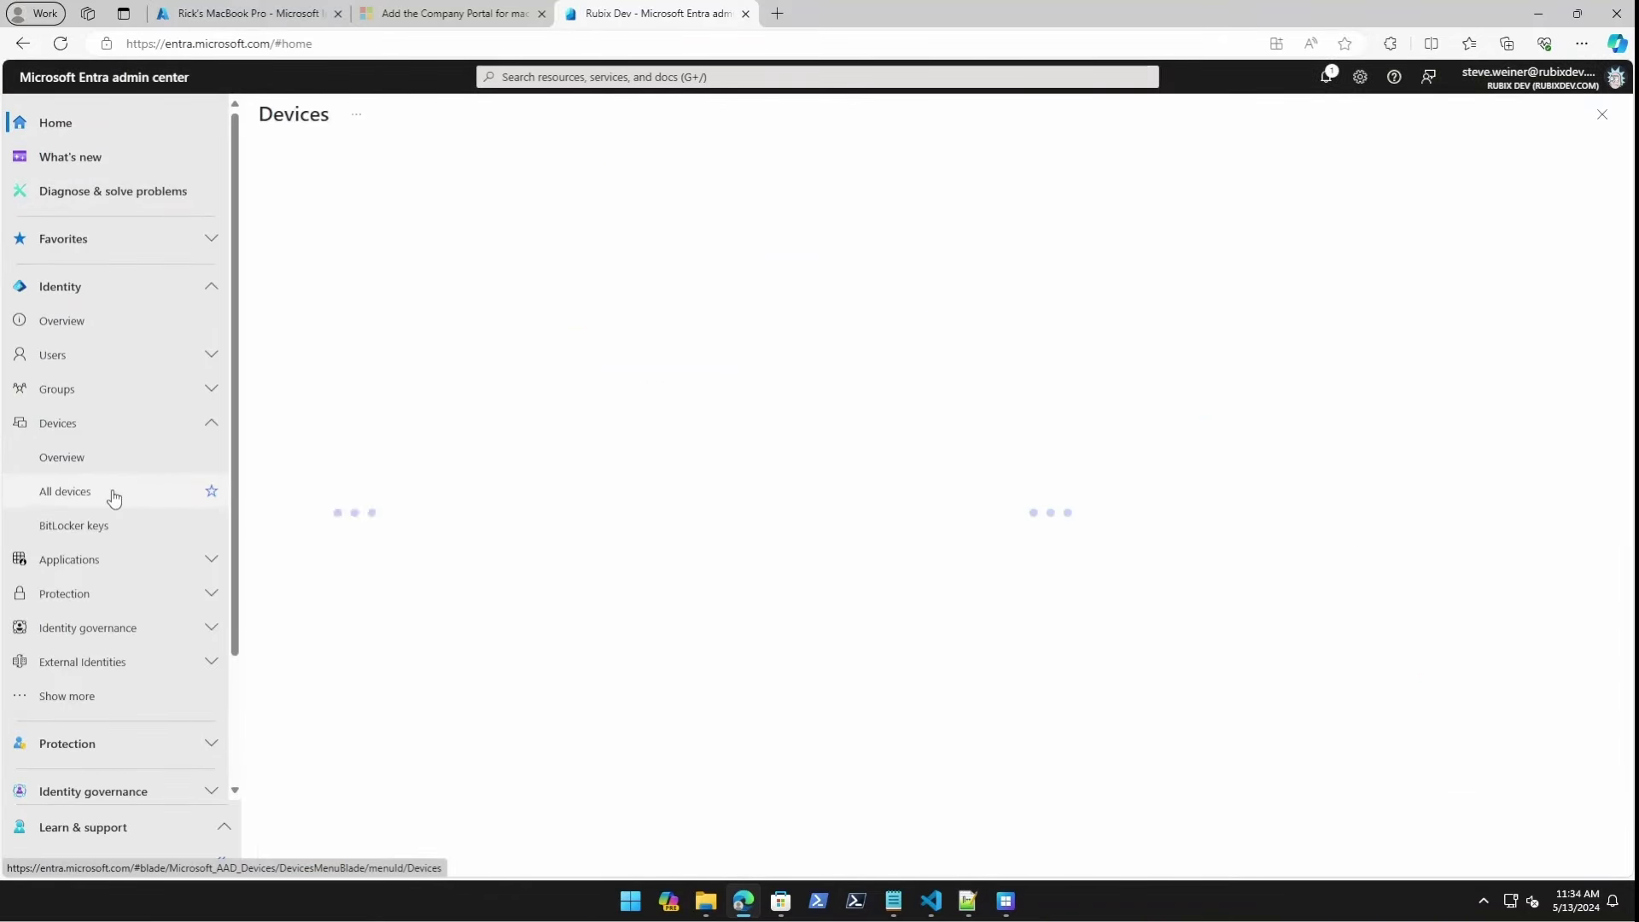
pyautogui.click(709, 232)
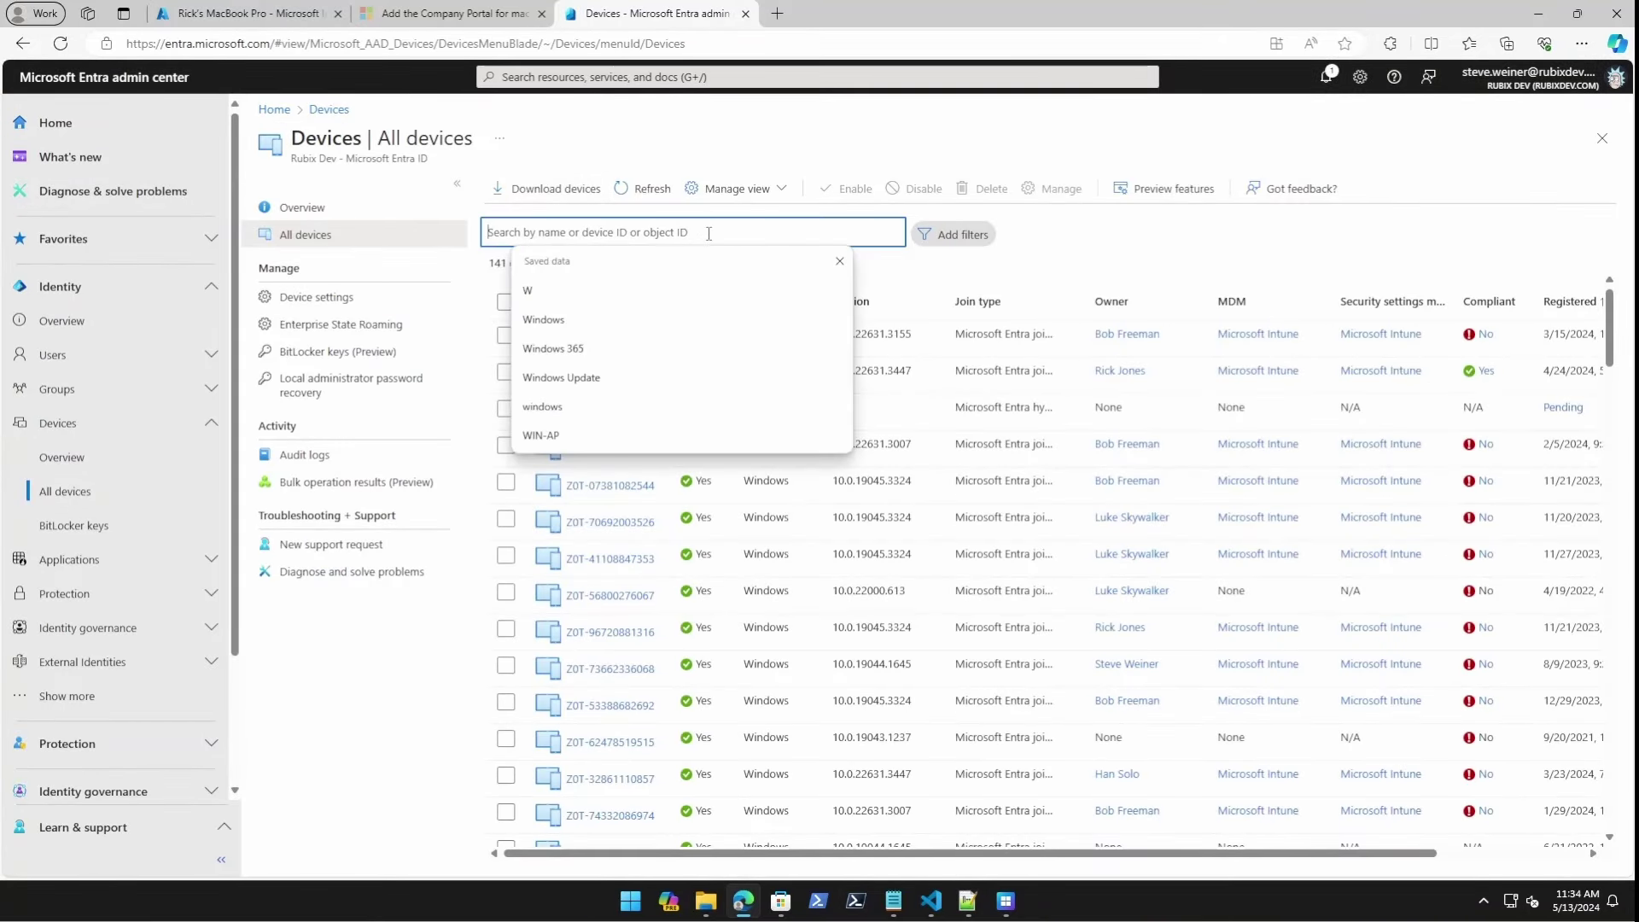
pyautogui.write('rick')
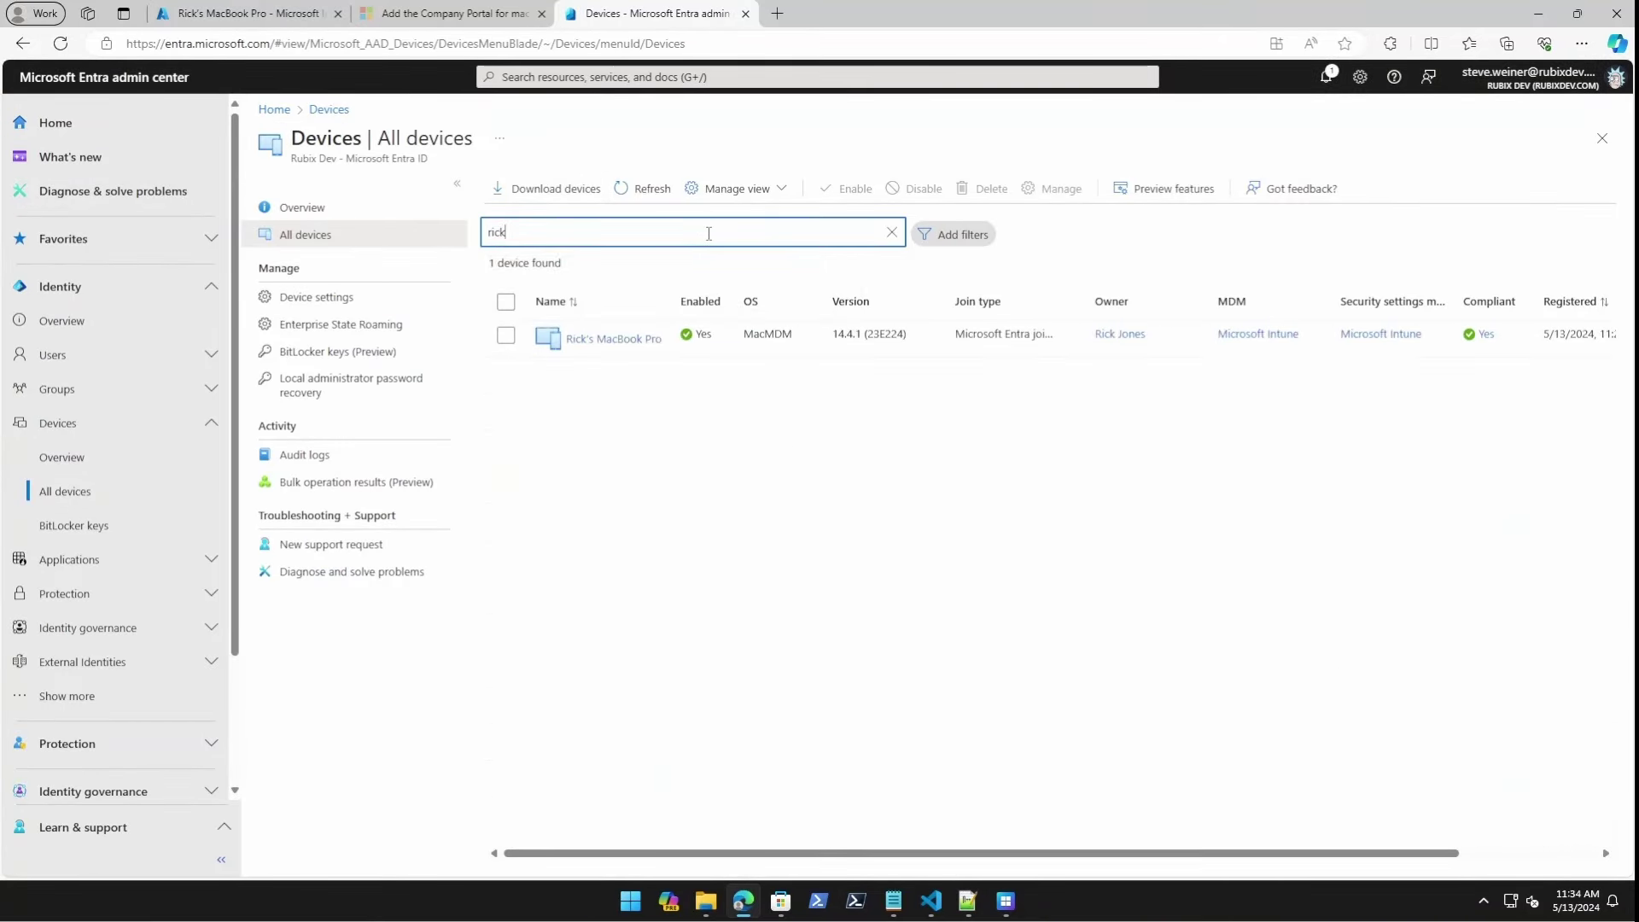
pyautogui.click(603, 341)
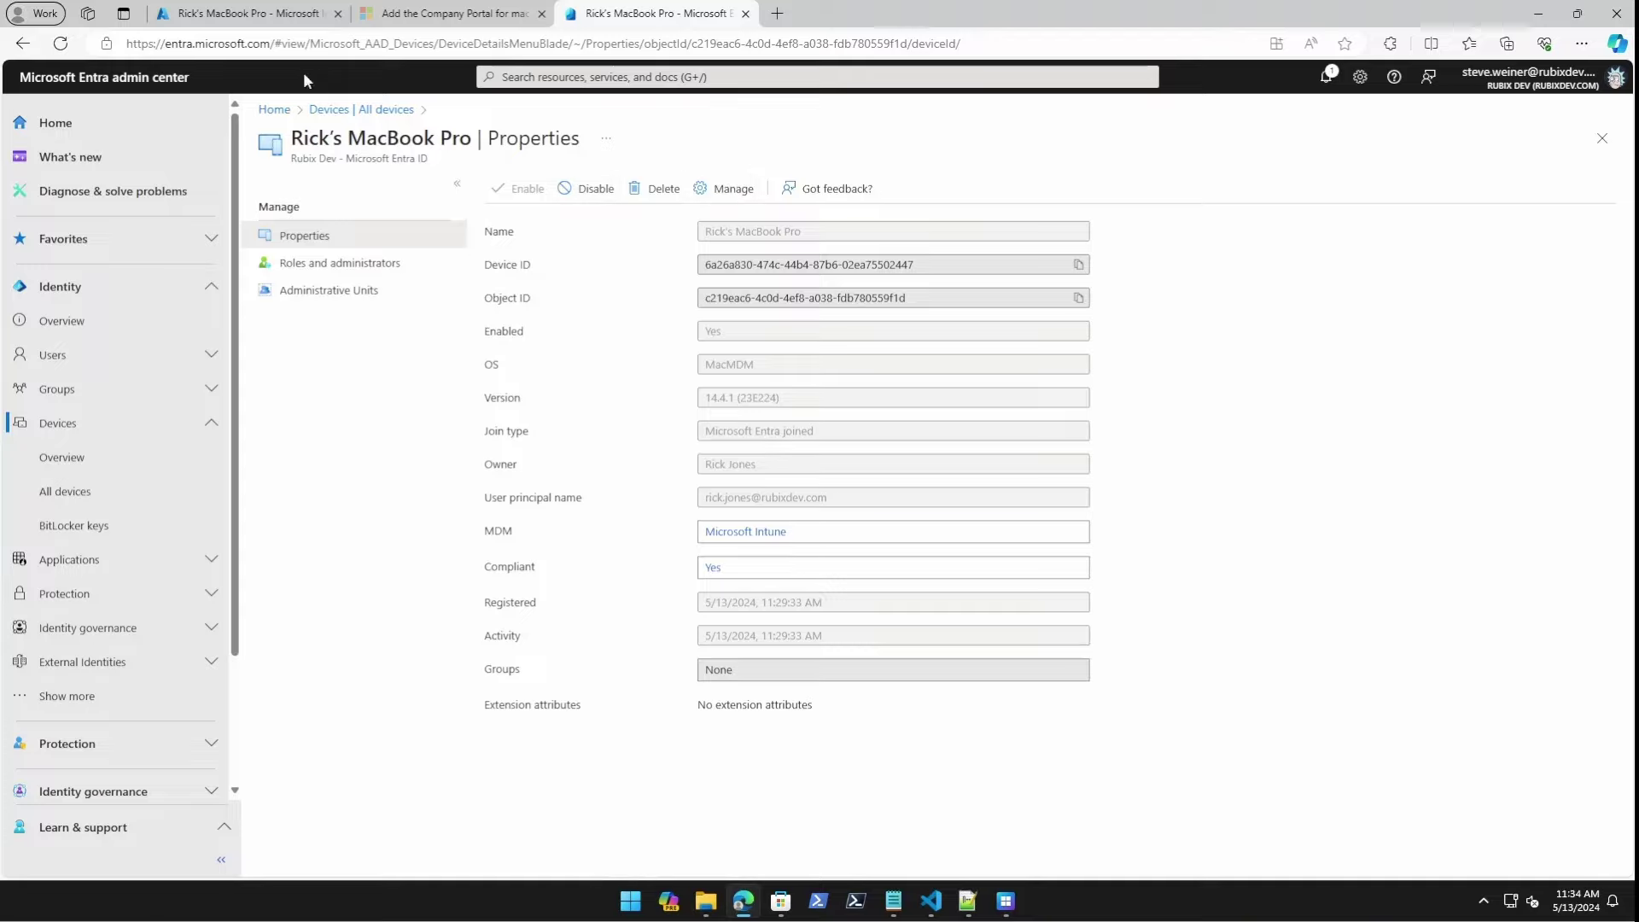
pyautogui.click(239, 14)
# Confirm Platform SSO for Mac shows Succeeded in Device configuration, then view the Mac's Properties.
pyautogui.click(328, 429)
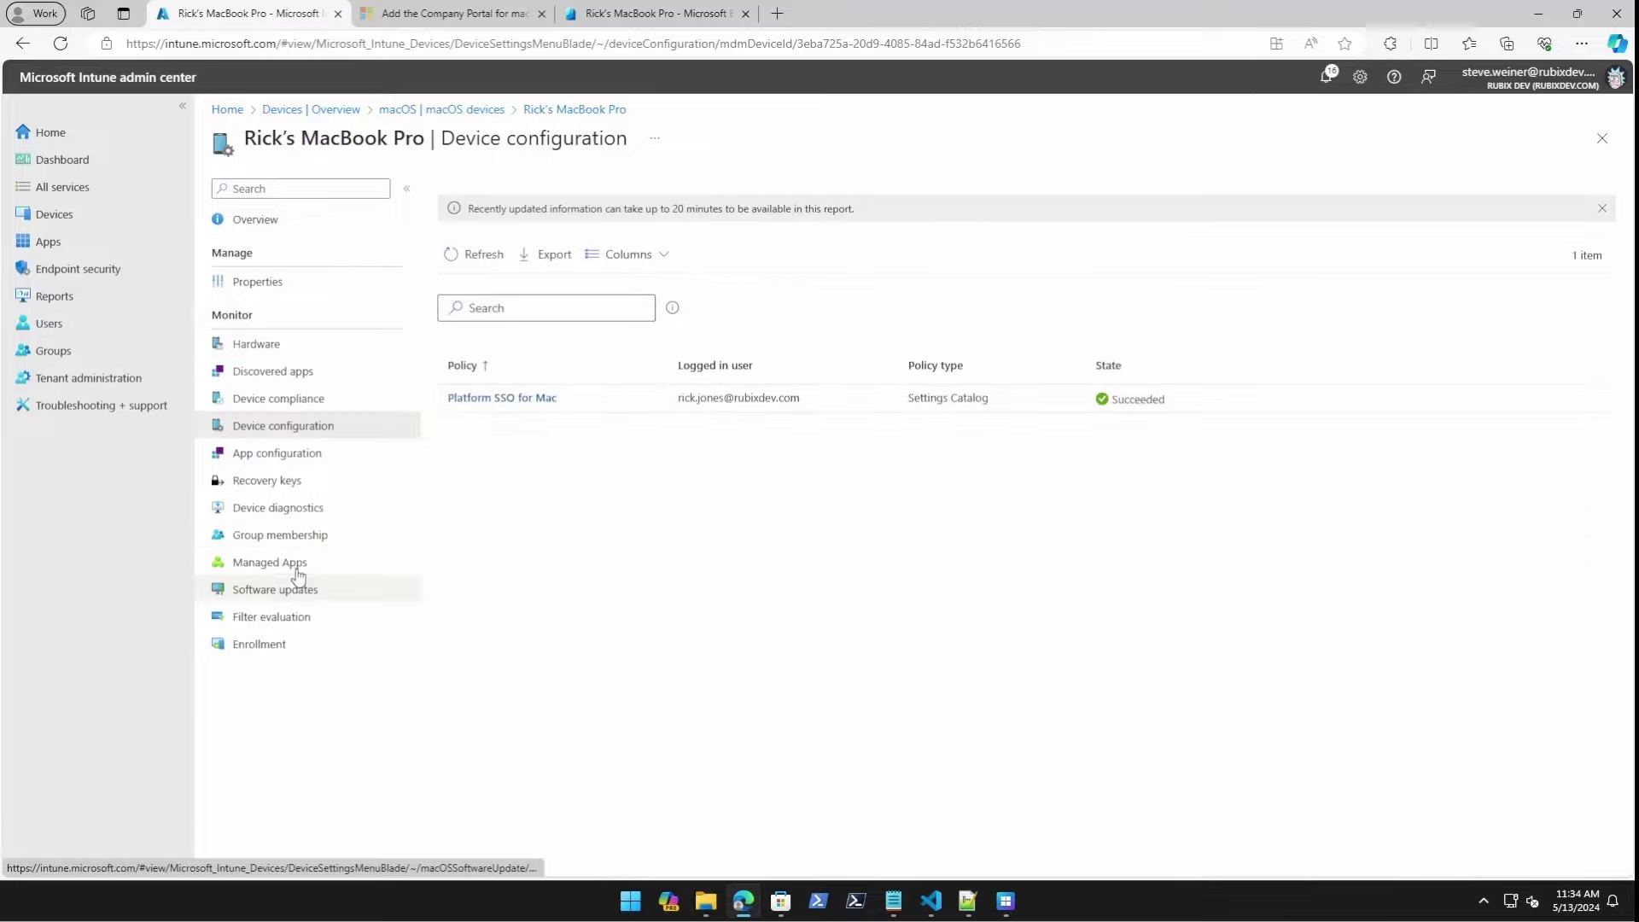
pyautogui.click(257, 282)
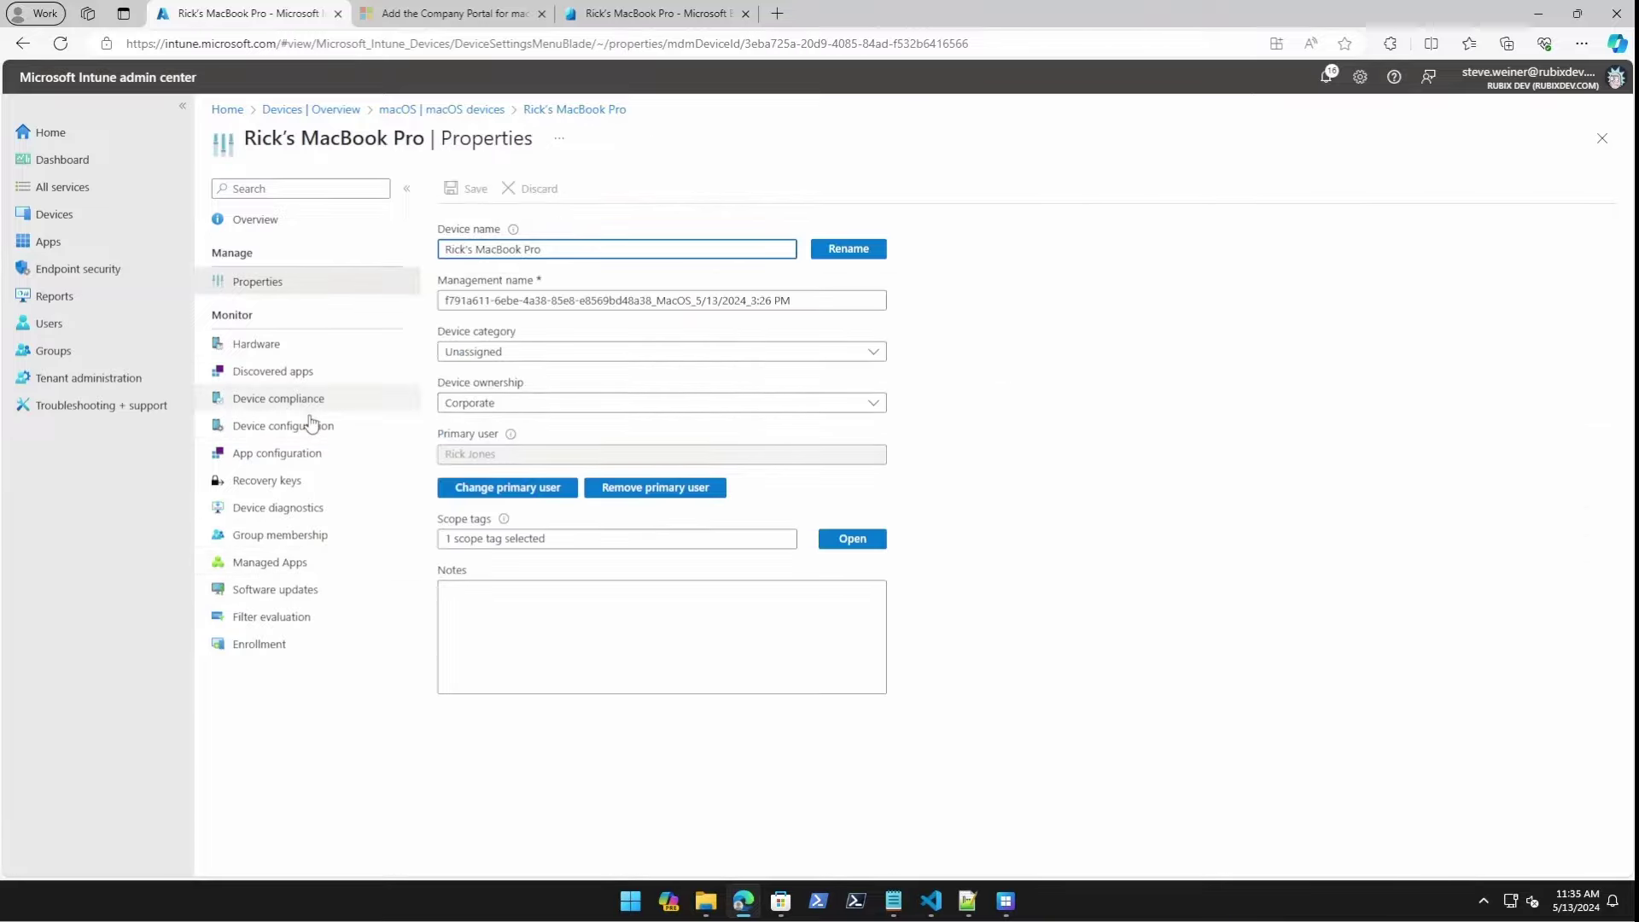